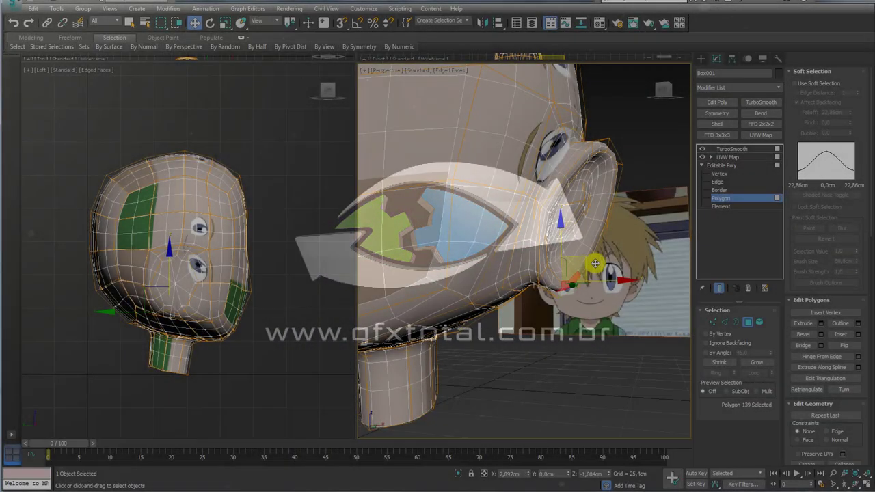
Nudge the selected ear polygons into place and frame the face in the front view.
drag(595, 263, 600, 268)
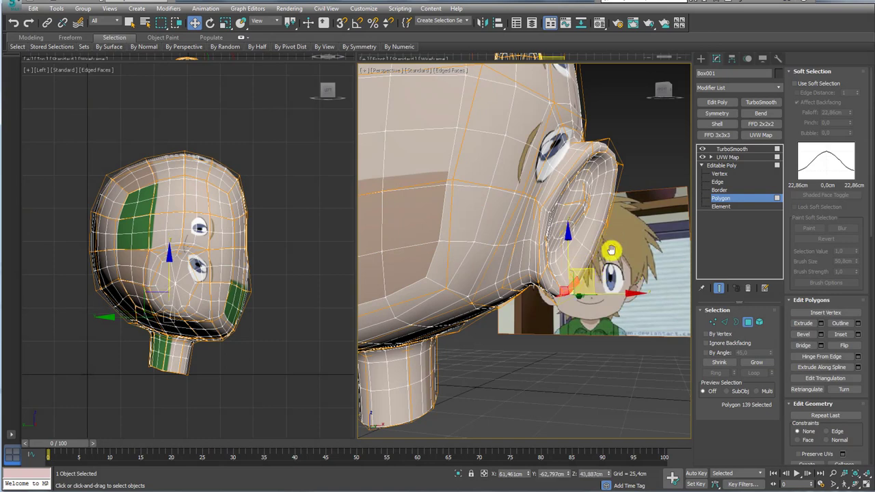
middle_drag(593, 270, 608, 260)
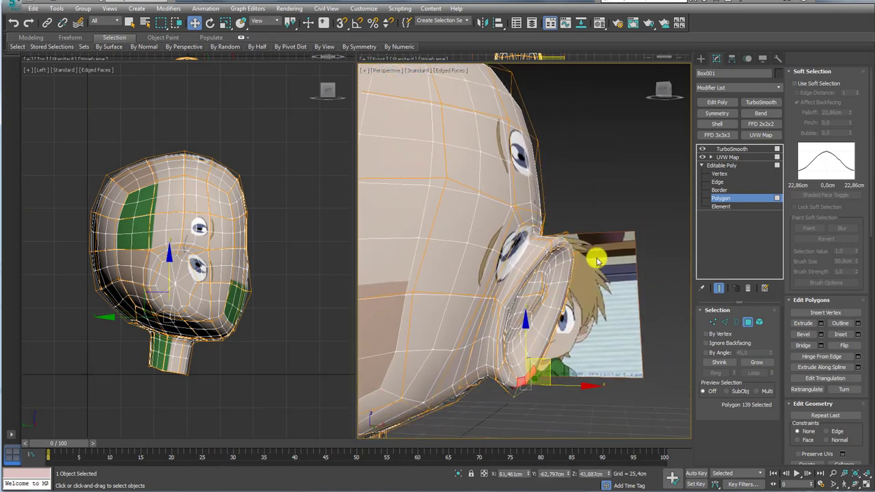
key(f)
key(l)
scroll(540, 292, up, 2)
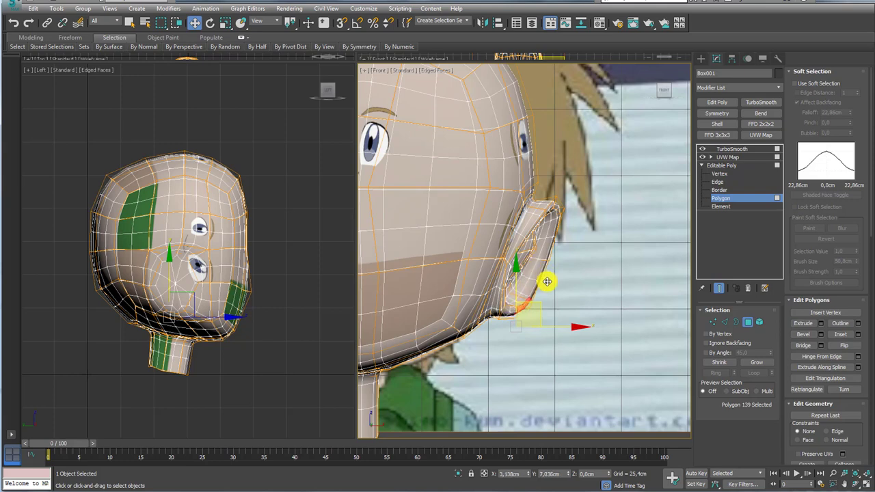
key(z)
Exit Polygon level, select TurboSmooth, and zoom the front view in on the smoothed ear.
click(716, 165)
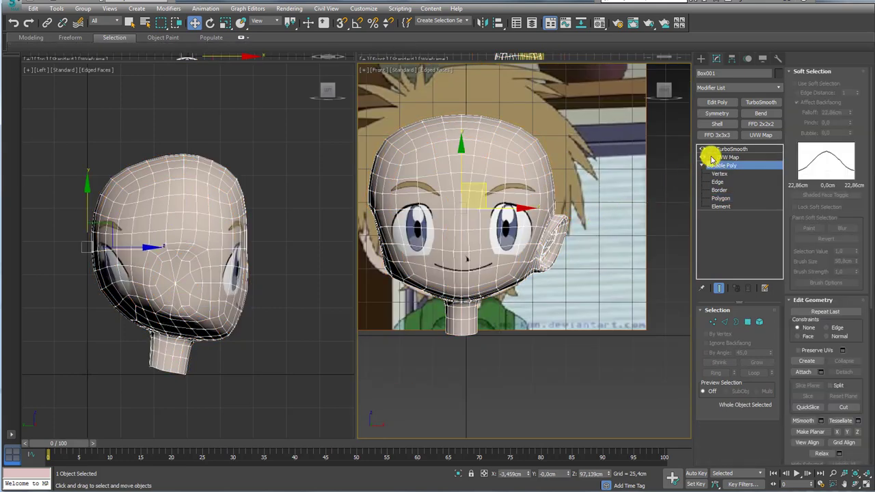
click(727, 148)
drag(503, 239, 524, 244)
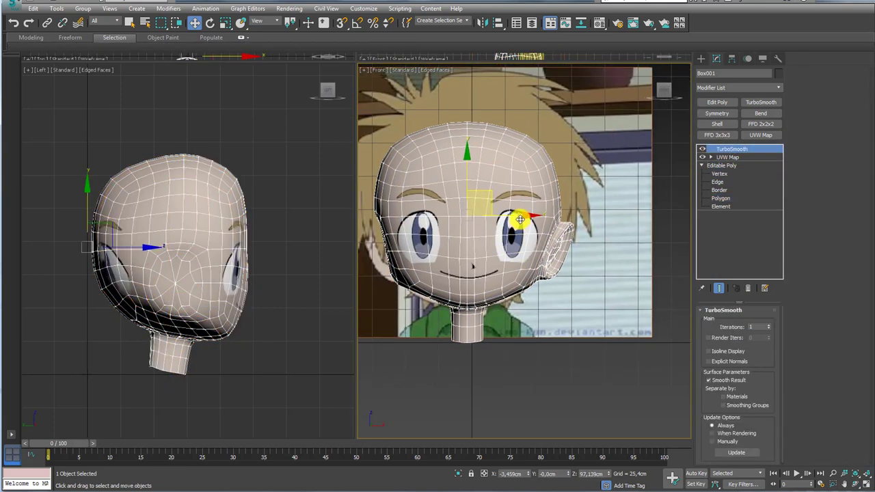
scroll(533, 249, up, 2)
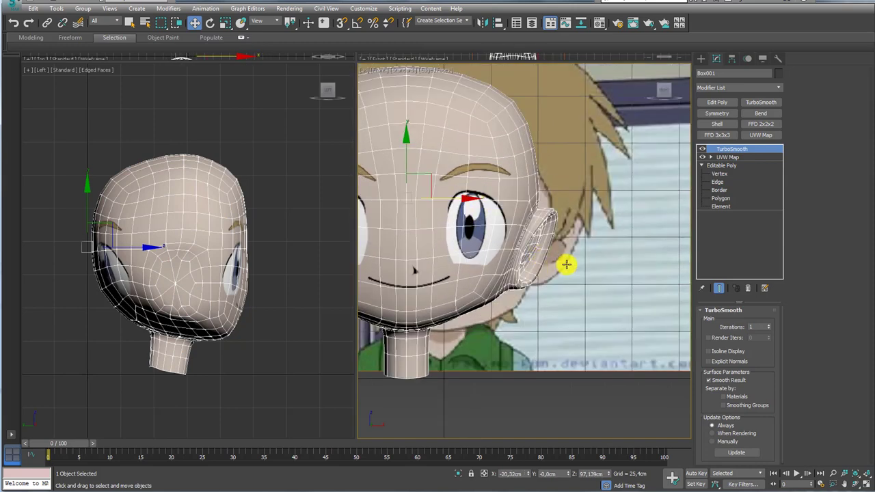
scroll(557, 253, up, 2)
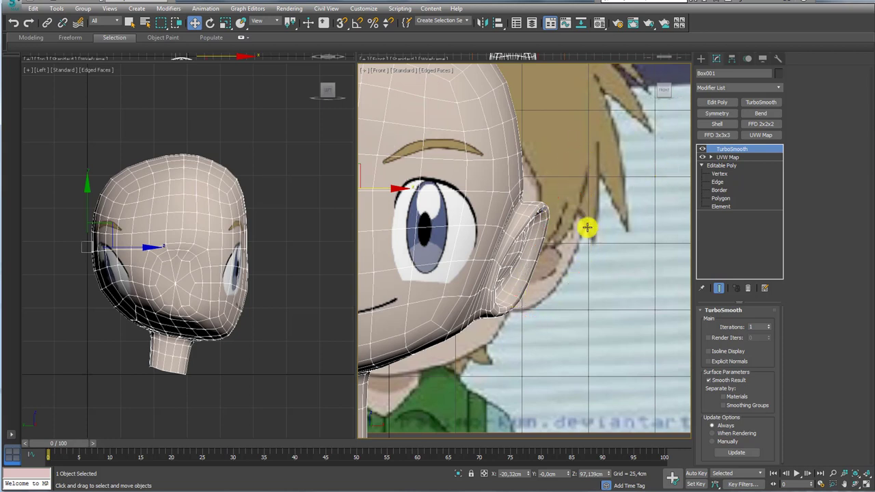
click(719, 182)
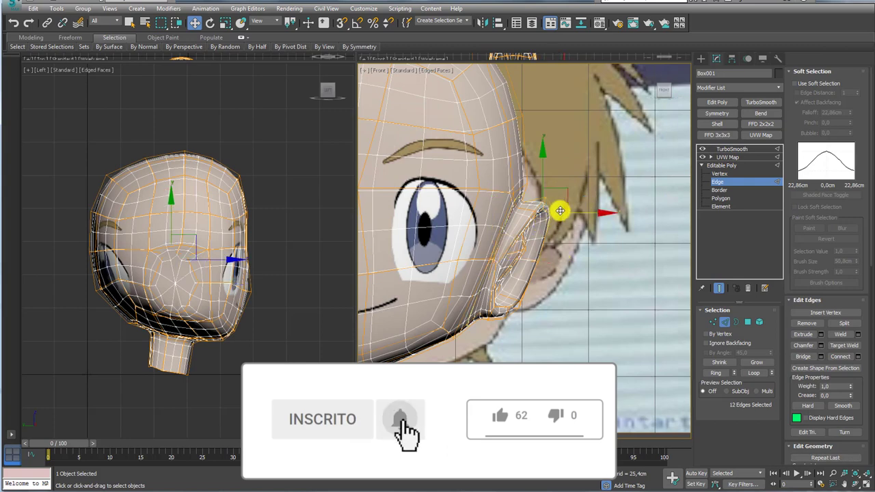
Select the edges along the top of the ear.
ctrl+click(560, 202)
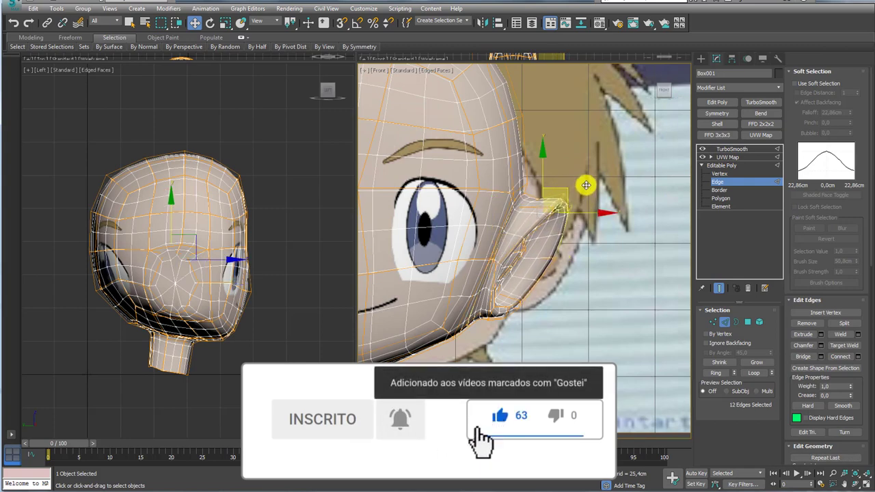
scroll(585, 186, down, 2)
scroll(576, 218, down, 2)
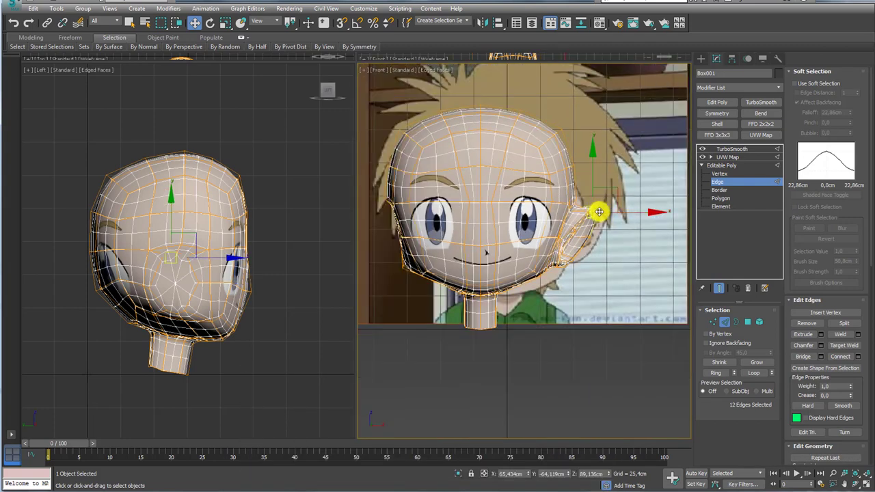
scroll(599, 212, up, 2)
click(609, 190)
scroll(570, 220, up, 2)
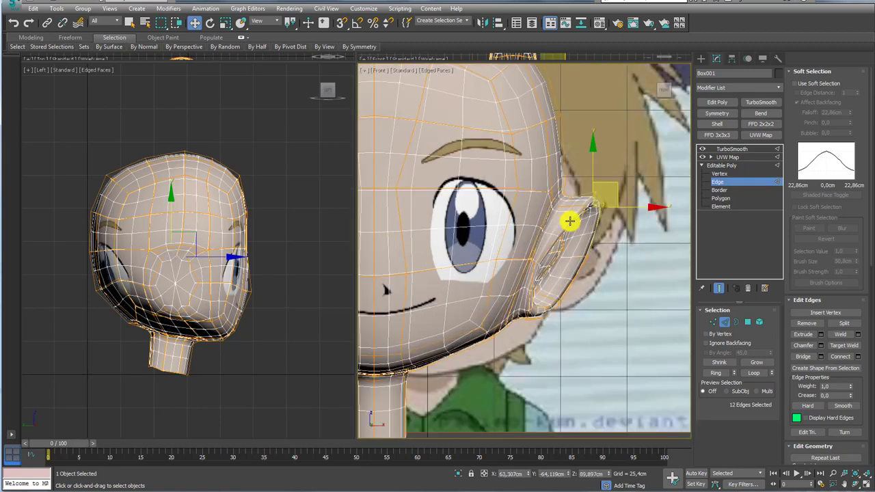
scroll(590, 209, up, 2)
ctrl+click(600, 197)
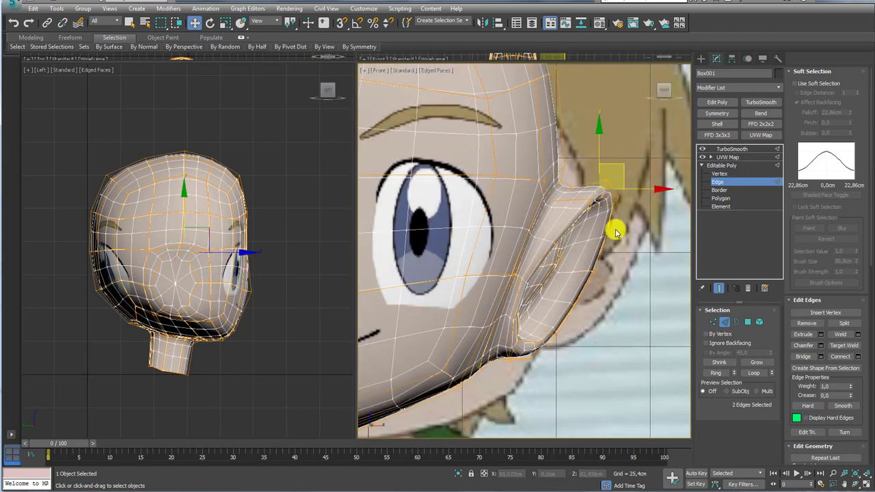
alt+middle_drag(615, 229, 584, 209)
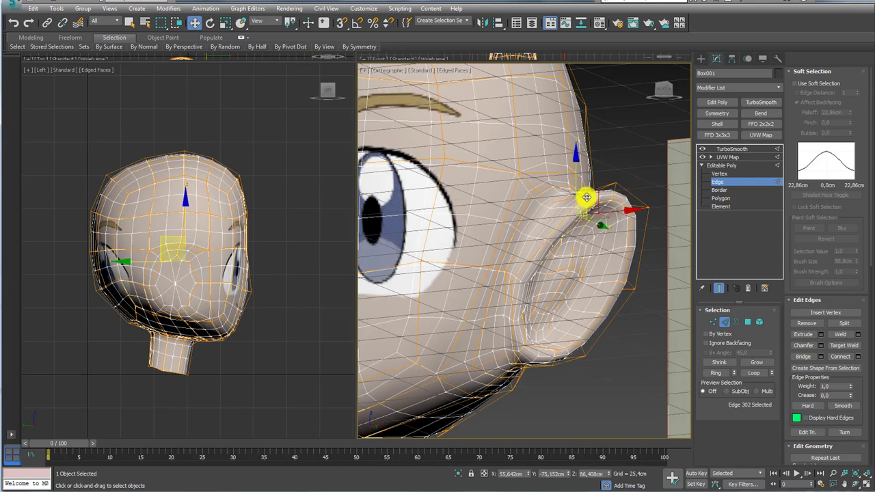
Turn off TurboSmooth and select the ear-tip vertices on the low-poly mesh.
click(748, 322)
mouse_move(675, 280)
alt+middle_down()
mouse_move(572, 220)
mouse_move(604, 231)
alt+middle_up()
click(704, 150)
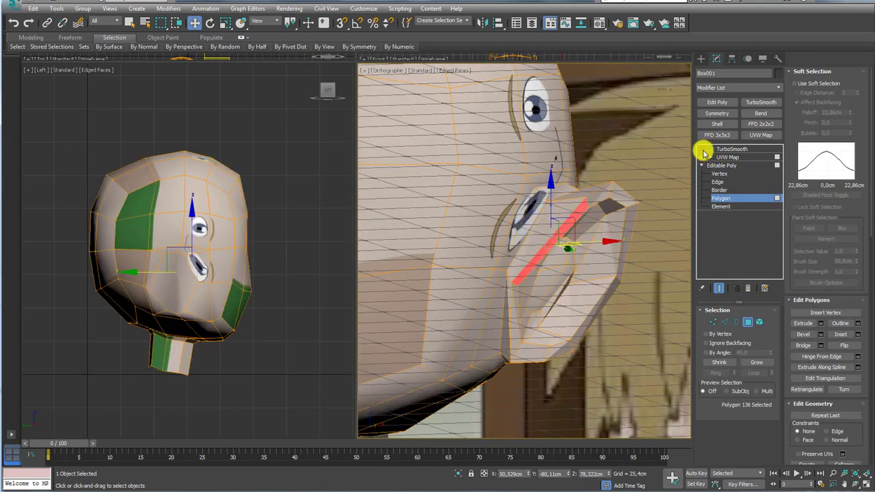
click(719, 174)
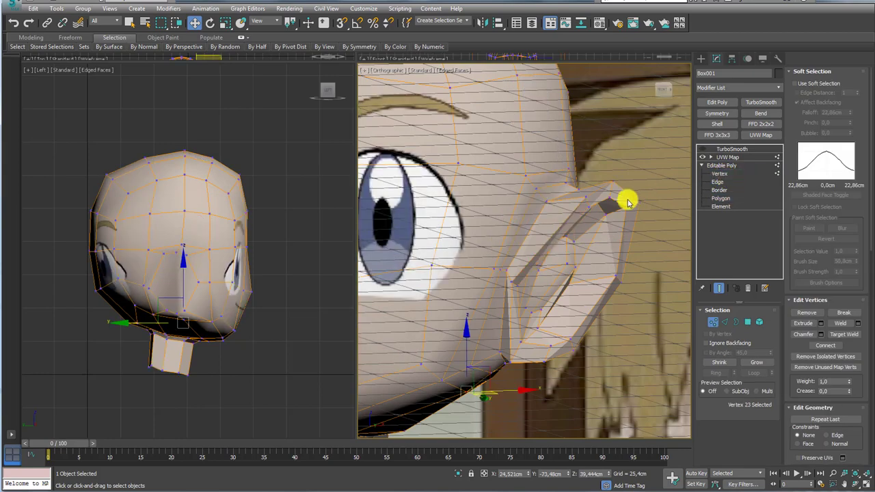
click(593, 205)
mouse_move(601, 217)
alt+middle_down()
mouse_move(606, 182)
mouse_move(546, 191)
alt+middle_up()
click(722, 165)
Turn TurboSmooth back on and orbit to view the head from another angle.
click(727, 157)
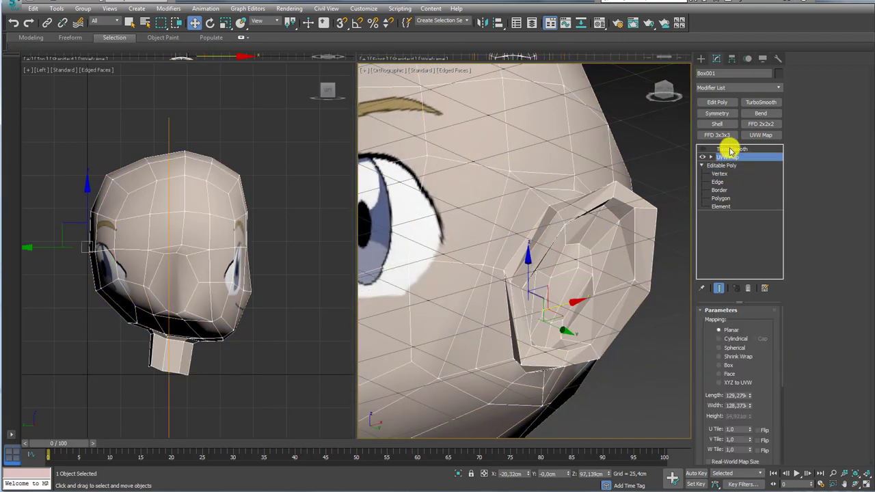
click(730, 149)
click(702, 149)
scroll(581, 181, down, 5)
mouse_move(551, 198)
alt+middle_down()
mouse_move(561, 276)
mouse_move(508, 285)
mouse_move(481, 254)
alt+middle_up()
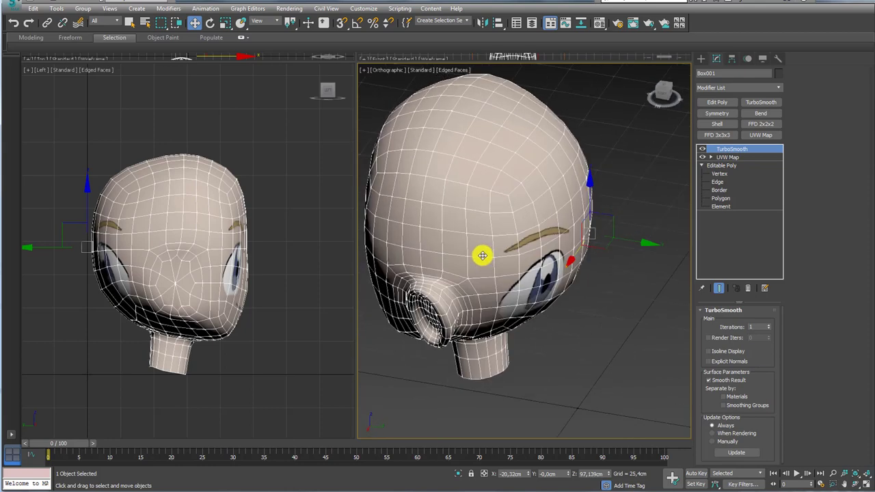
scroll(480, 254, up, 3)
Select two ear-base edges, disable TurboSmooth, and move the edges into place.
click(719, 181)
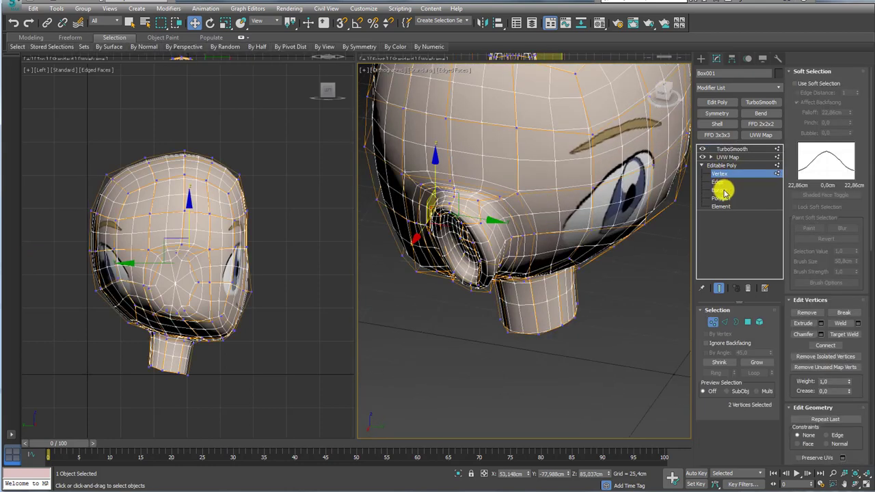
click(721, 190)
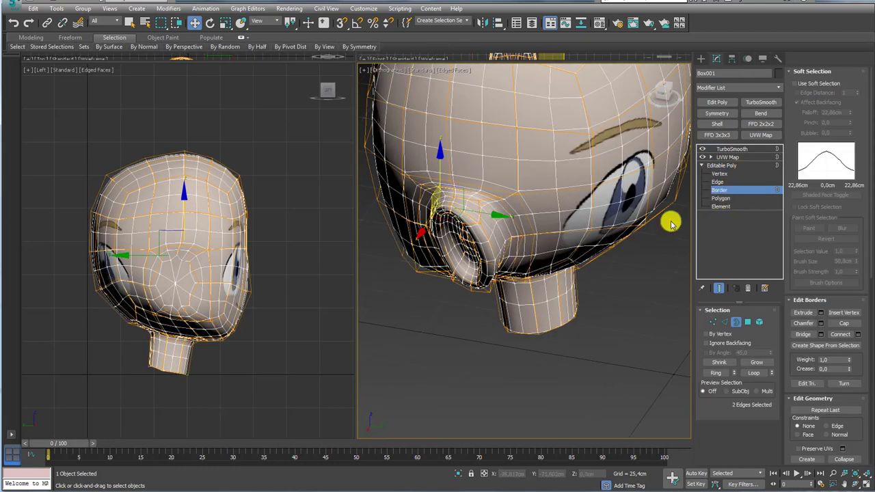
click(720, 182)
click(513, 263)
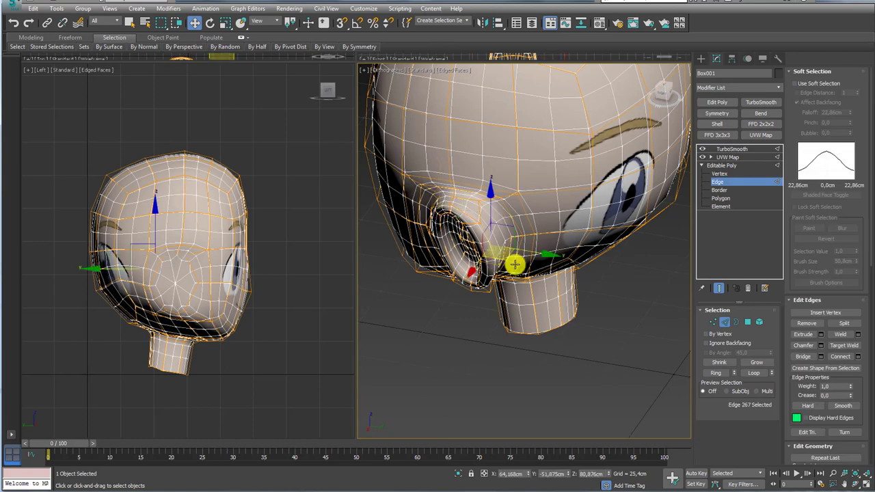
ctrl+click(496, 276)
click(703, 149)
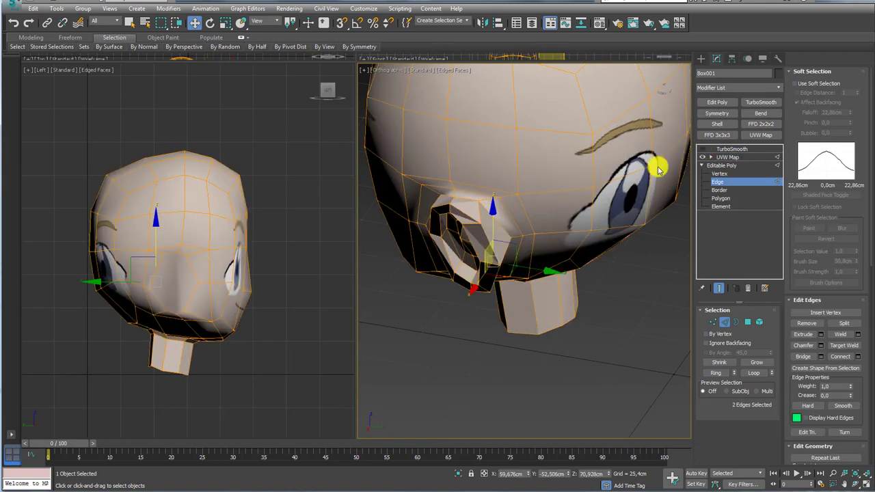
mouse_move(657, 166)
alt+middle_down()
mouse_move(501, 271)
mouse_move(510, 297)
mouse_move(503, 267)
alt+middle_up()
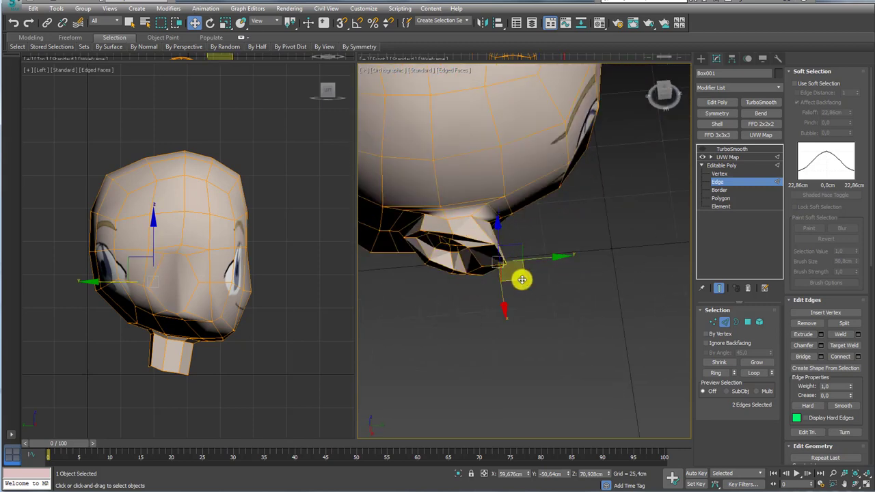
drag(525, 275, 501, 276)
Add three more edges around the ear opening to the selection.
mouse_move(479, 263)
alt+middle_down()
mouse_move(500, 242)
mouse_move(471, 287)
mouse_move(459, 248)
mouse_move(506, 281)
mouse_move(515, 264)
alt+middle_up()
ctrl+click(453, 250)
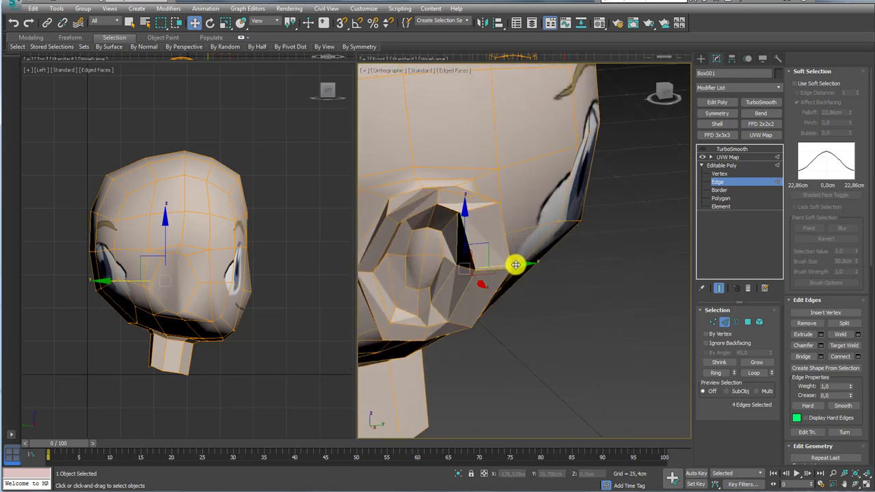
ctrl+click(514, 258)
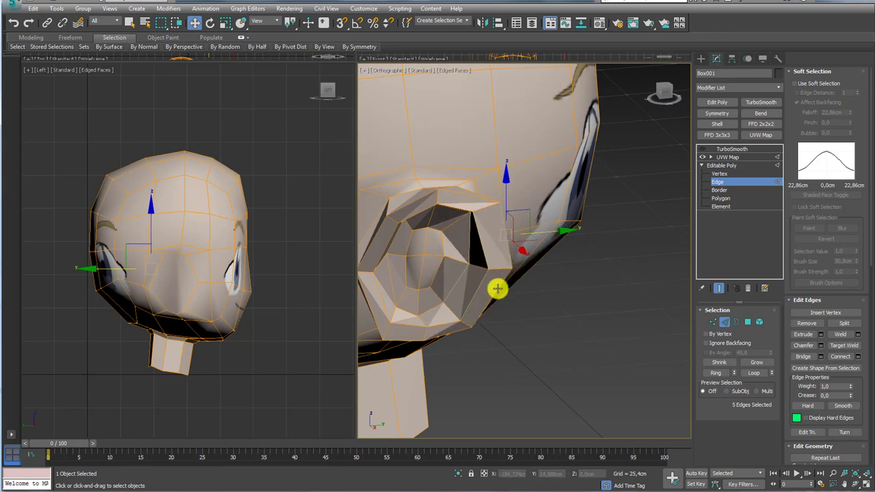
ctrl+click(540, 254)
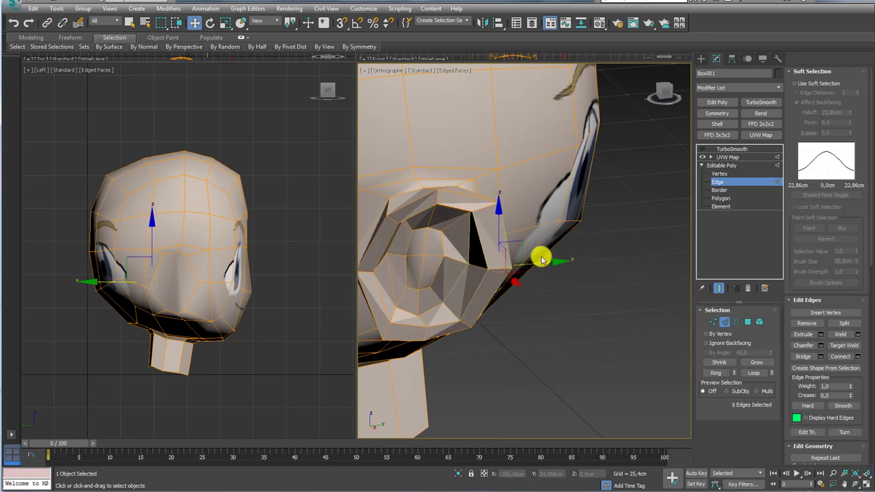
Exit Edge level, re-enable TurboSmooth, and orbit to see the whole head.
click(730, 166)
click(730, 148)
click(702, 149)
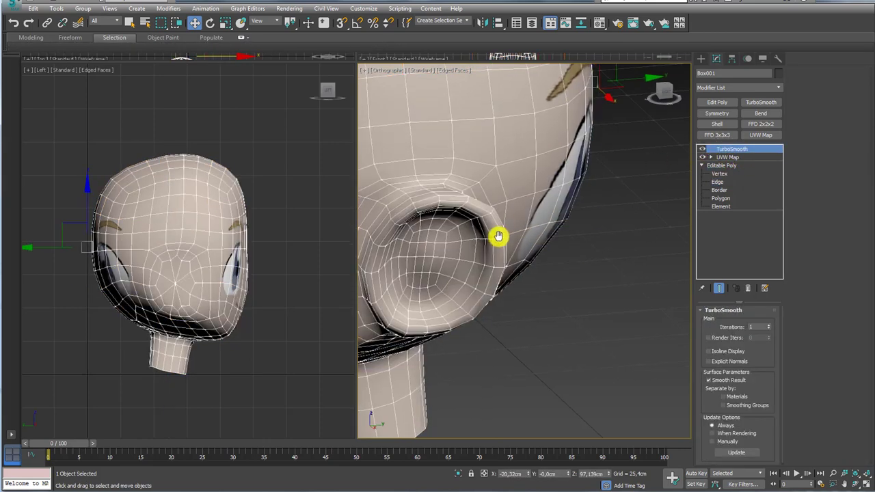
scroll(497, 235, down, 5)
mouse_move(576, 239)
alt+middle_down()
mouse_move(599, 248)
mouse_move(558, 268)
mouse_move(483, 266)
mouse_move(496, 267)
mouse_move(563, 187)
mouse_move(542, 256)
mouse_move(535, 200)
alt+middle_up()
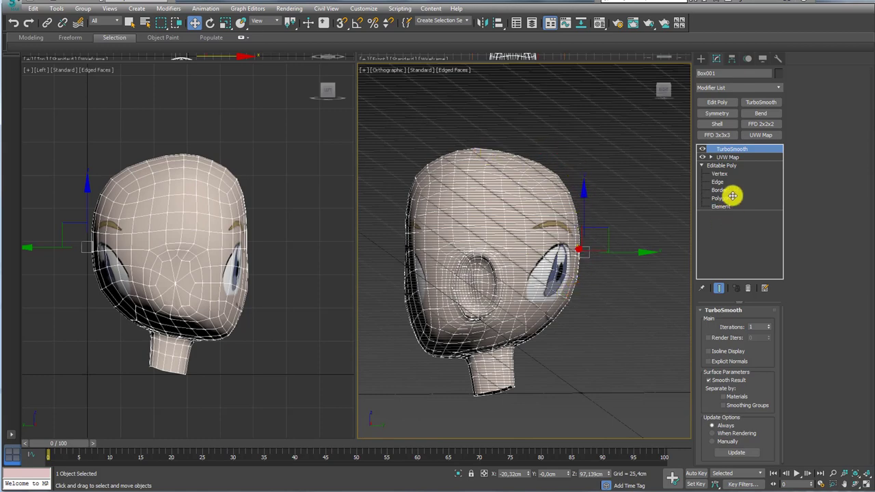
Select the top-of-head vertices and pull them up and outward.
click(723, 173)
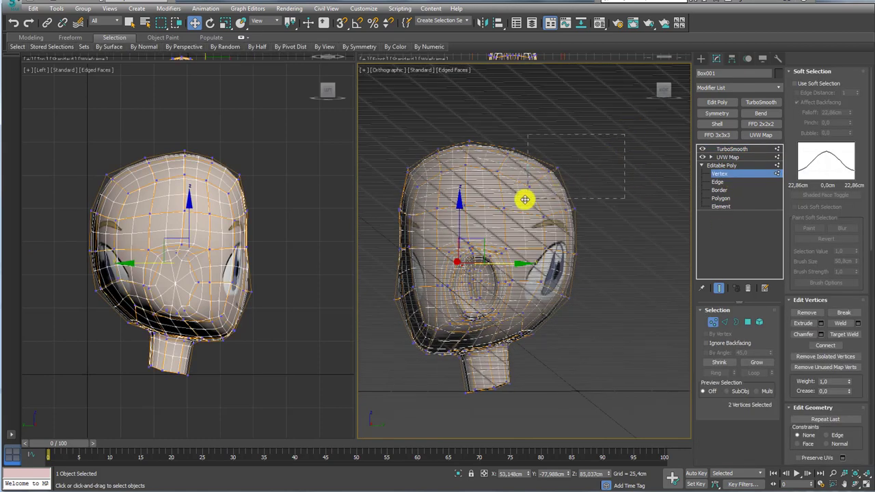
drag(524, 199, 528, 198)
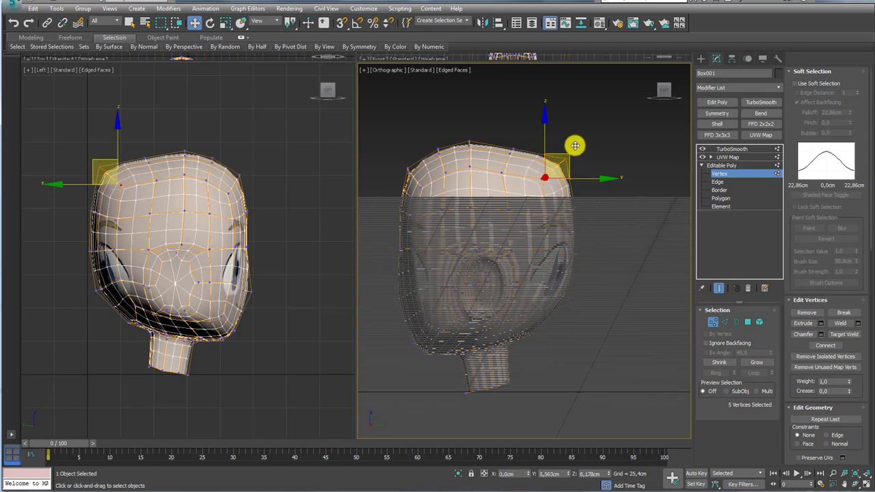
drag(574, 145, 496, 175)
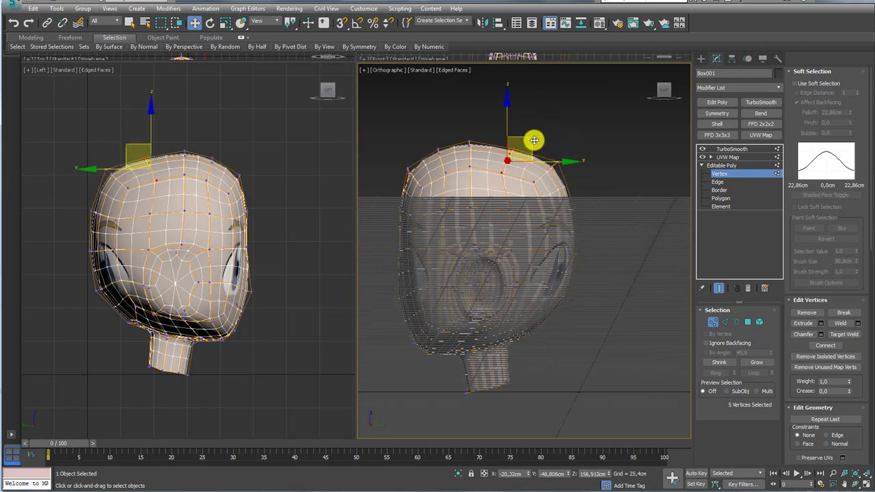
drag(539, 137, 544, 130)
Select the ear vertices and lower them to match the reference image.
drag(602, 196, 539, 226)
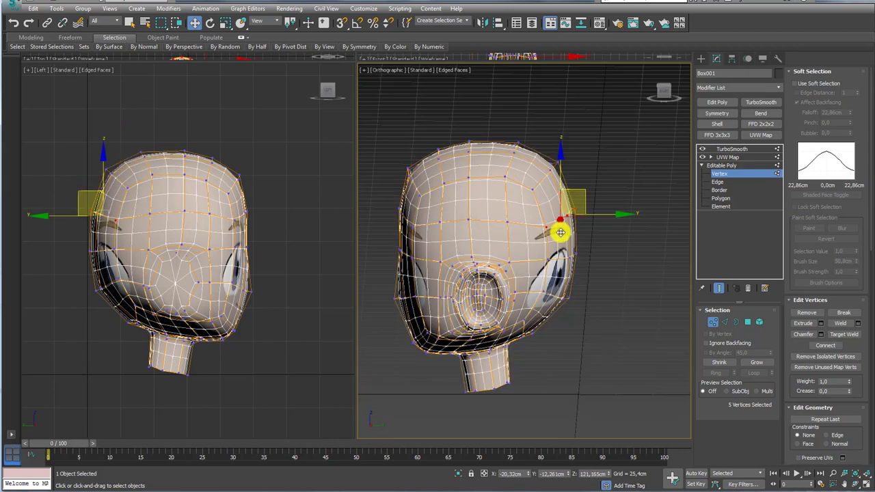
drag(594, 189, 600, 195)
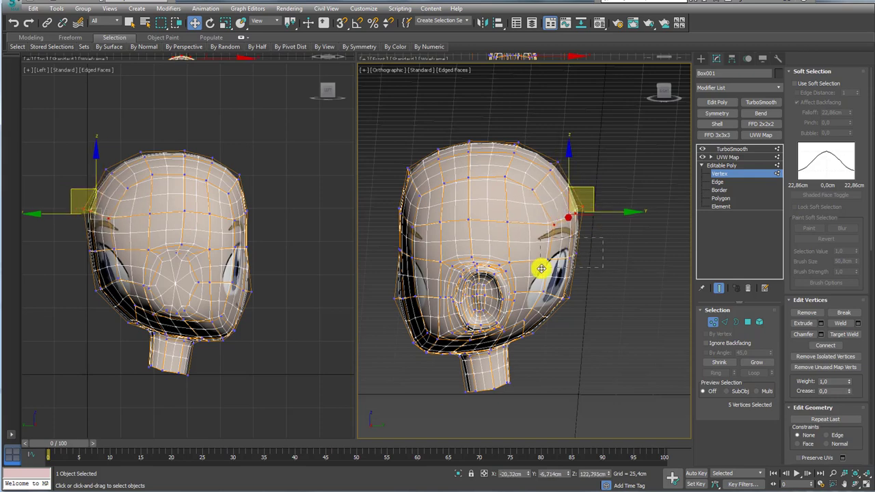
drag(573, 220, 601, 277)
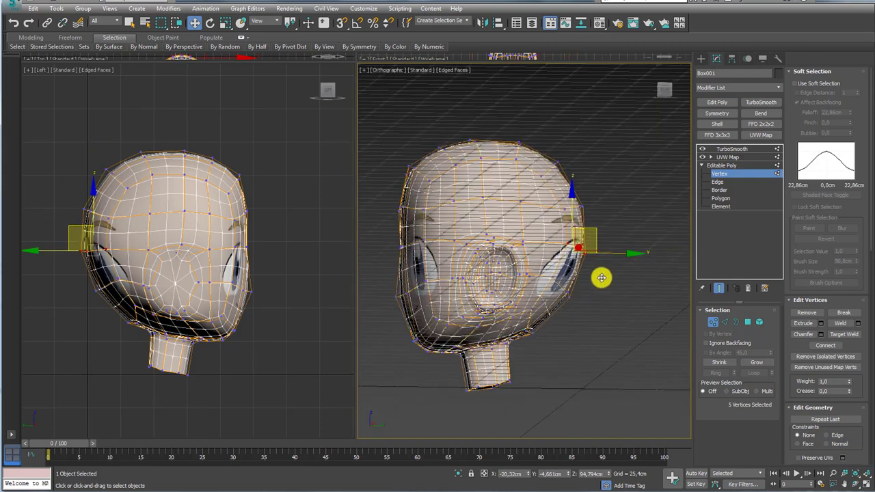
drag(550, 303, 580, 271)
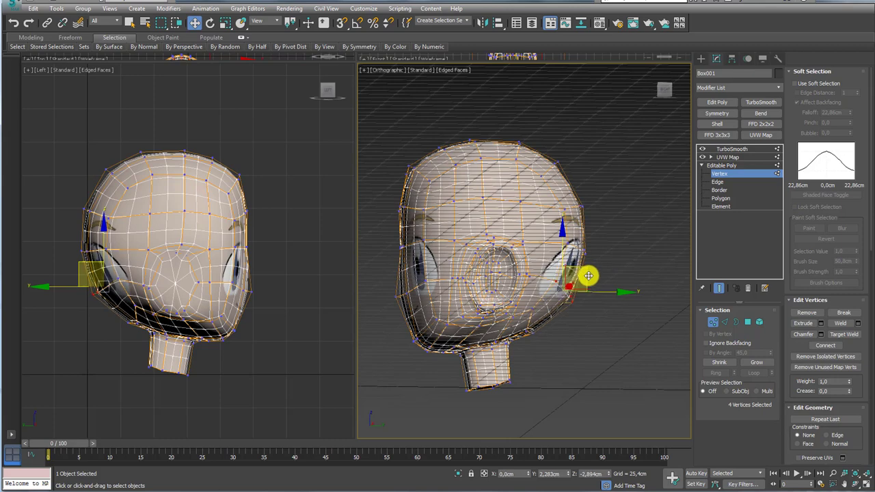
Reframe the head in the front view, exit Vertex level, and select UVW Map.
key(shift+z)
key(shift+z)
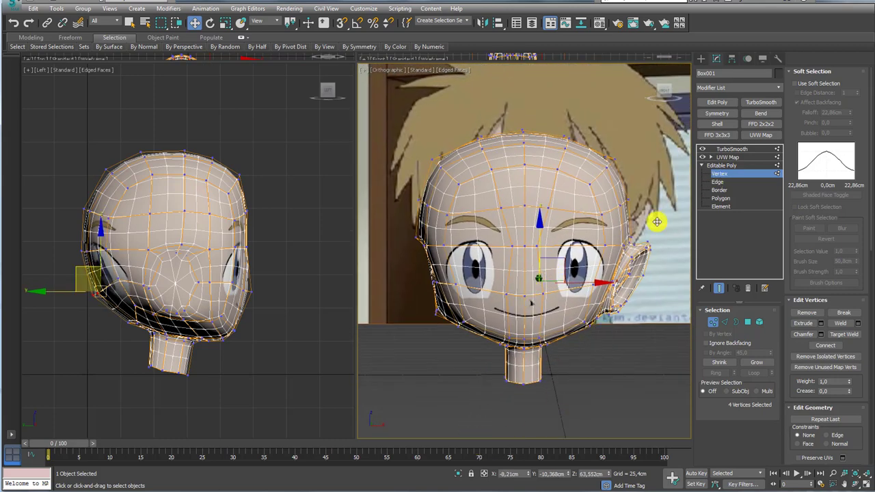
key(shift+z)
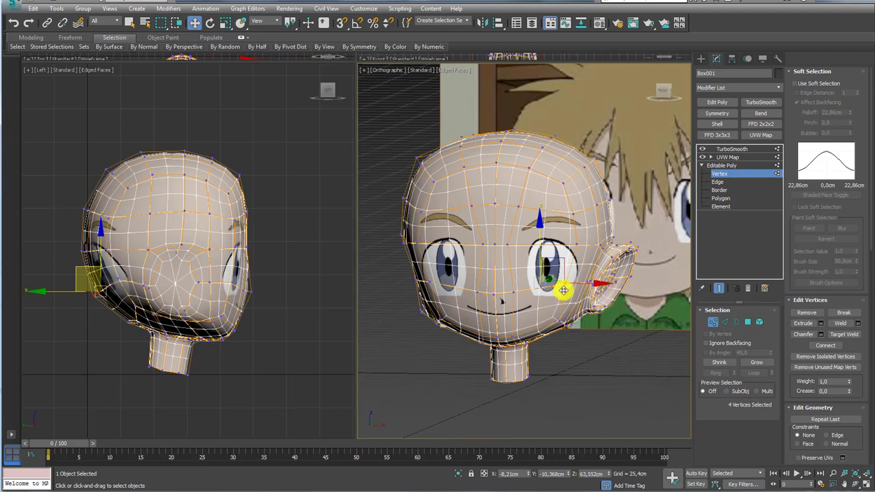
drag(568, 269, 588, 325)
drag(559, 276, 450, 234)
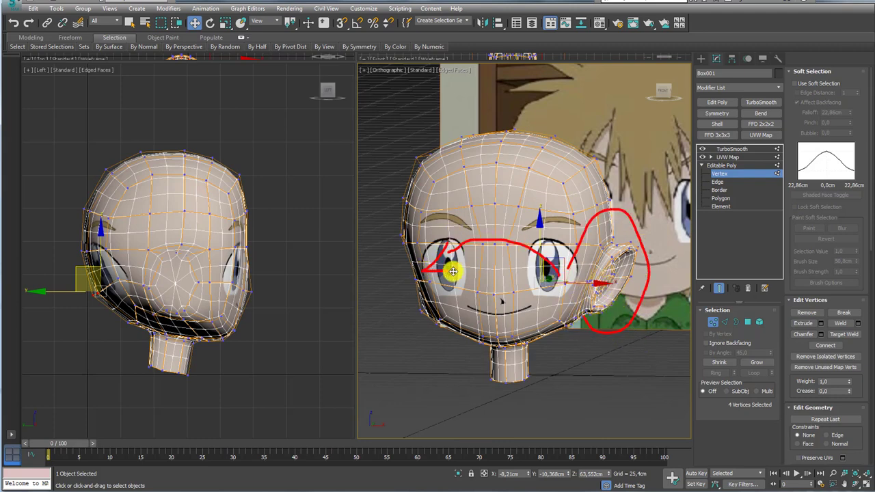
key(Escape)
key(shift+z)
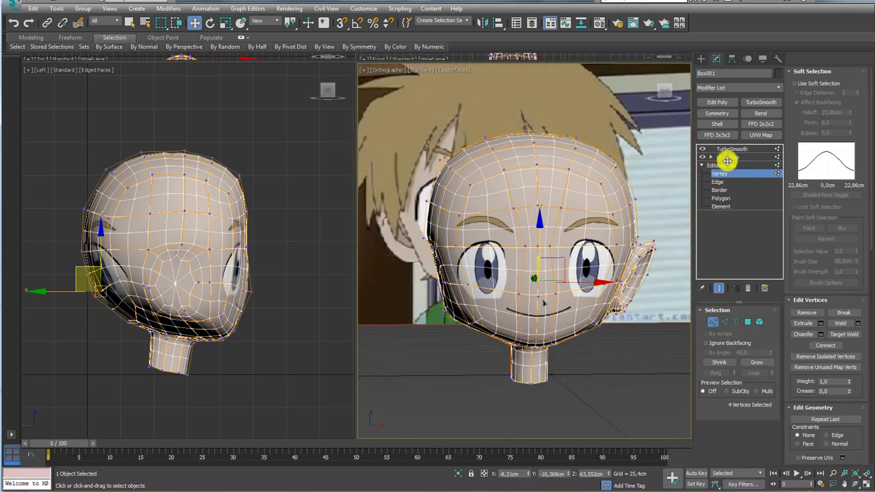
click(711, 165)
click(727, 156)
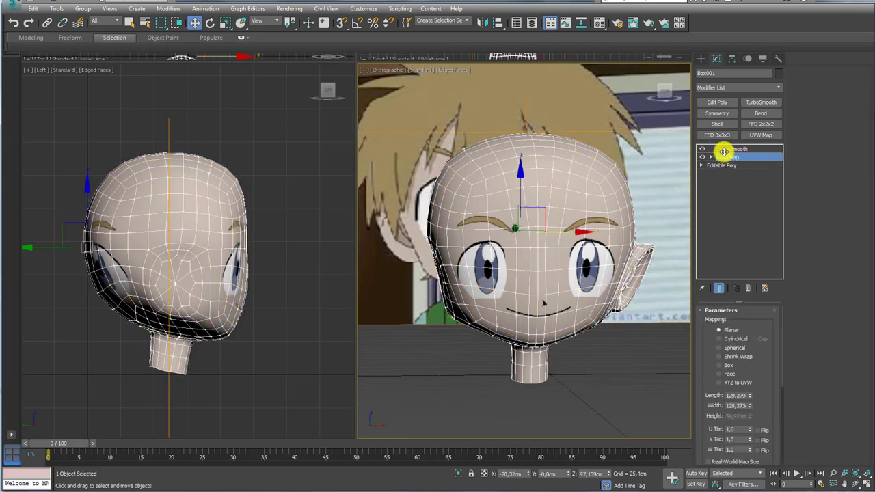
Delete TurboSmooth and add a Symmetry modifier to mirror the ears.
click(720, 149)
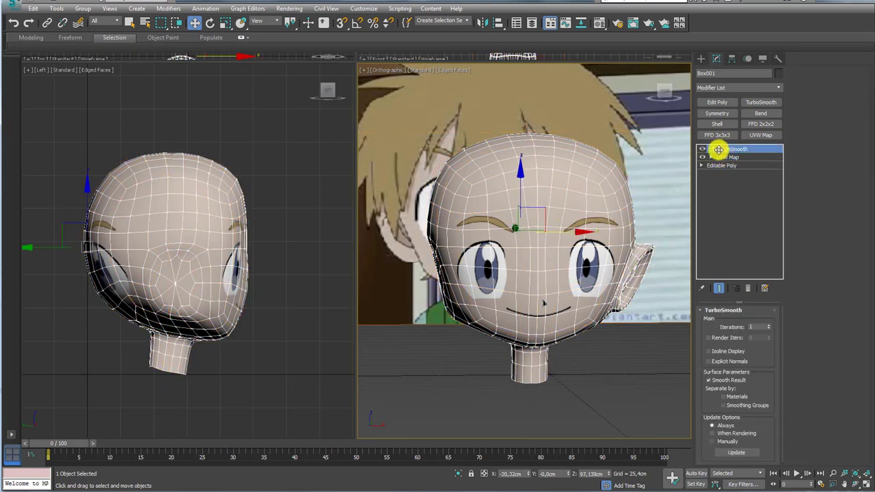
click(749, 290)
scroll(565, 283, down, 3)
scroll(561, 279, up, 3)
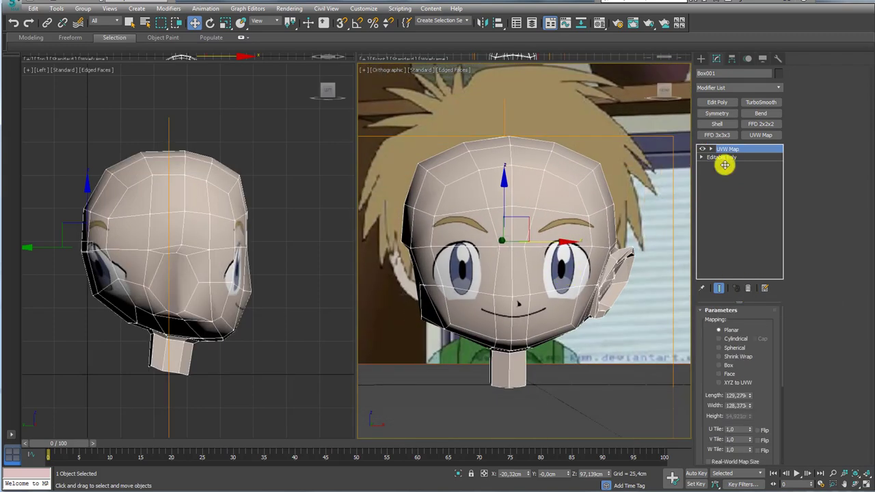
click(718, 113)
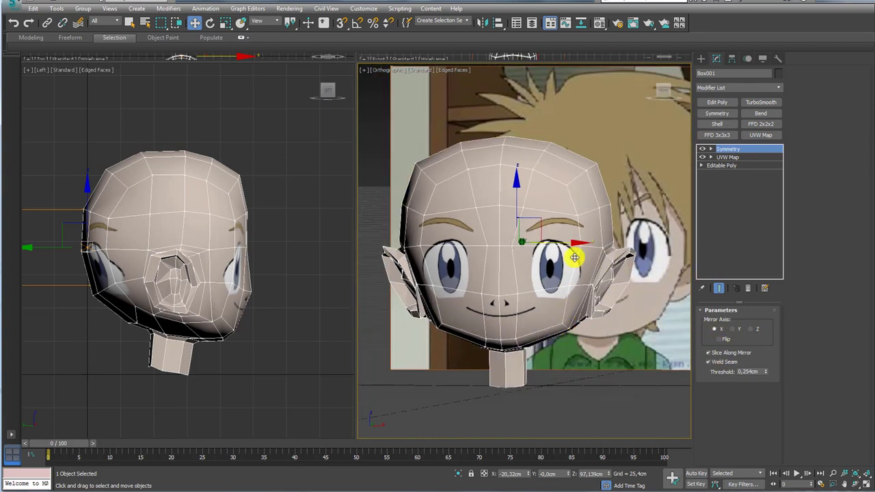
Collapse the head into a single Editable Poly via Convert To.
right_click(541, 203)
mouse_move(567, 315)
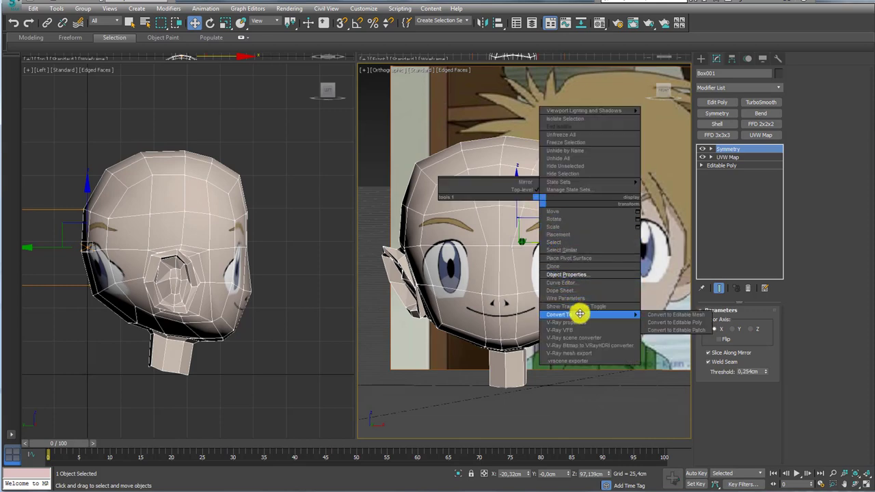
click(671, 322)
scroll(527, 283, down, 2)
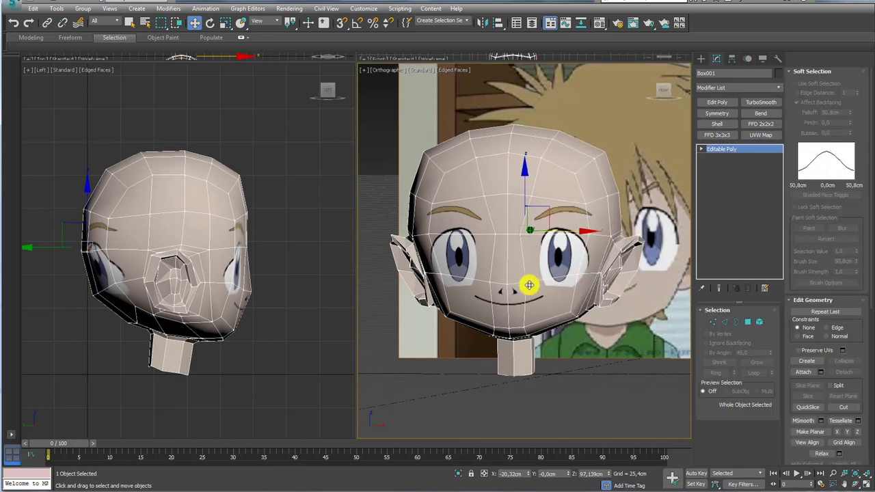
scroll(547, 287, down, 1)
scroll(546, 287, down, 2)
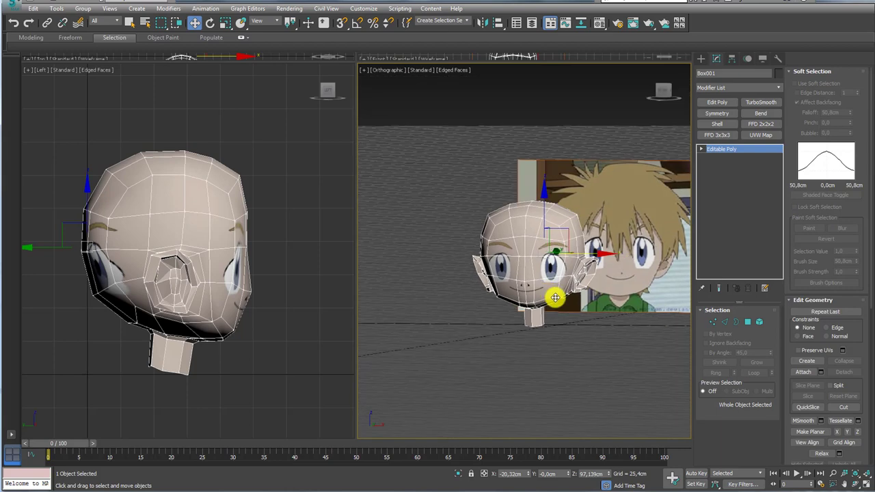
Add a UVW Map modifier and move its gizmo over the face in the front view.
click(759, 135)
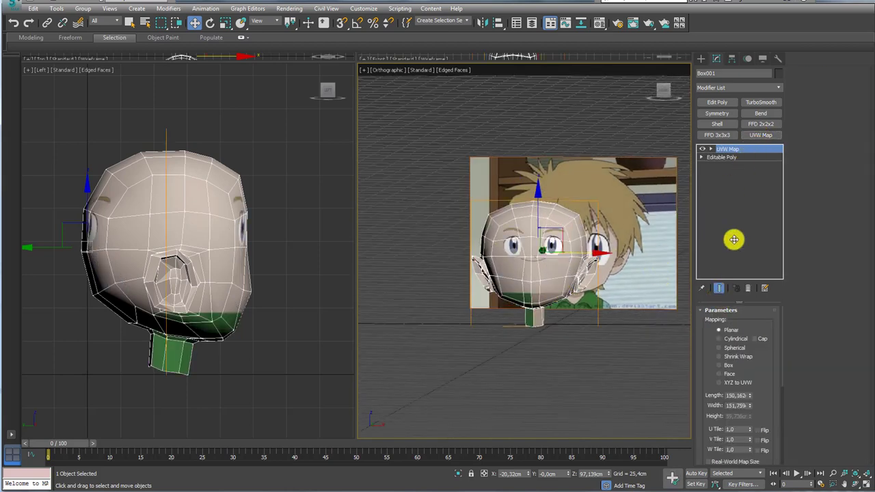
click(717, 156)
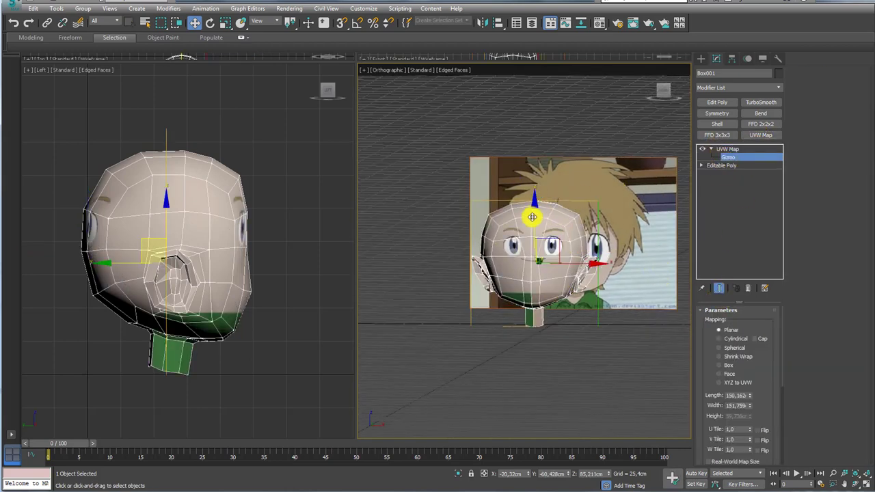
mouse_move(532, 217)
mouse_down()
mouse_move(533, 246)
mouse_move(546, 260)
mouse_move(527, 260)
mouse_move(533, 248)
mouse_up()
key(r)
key(w)
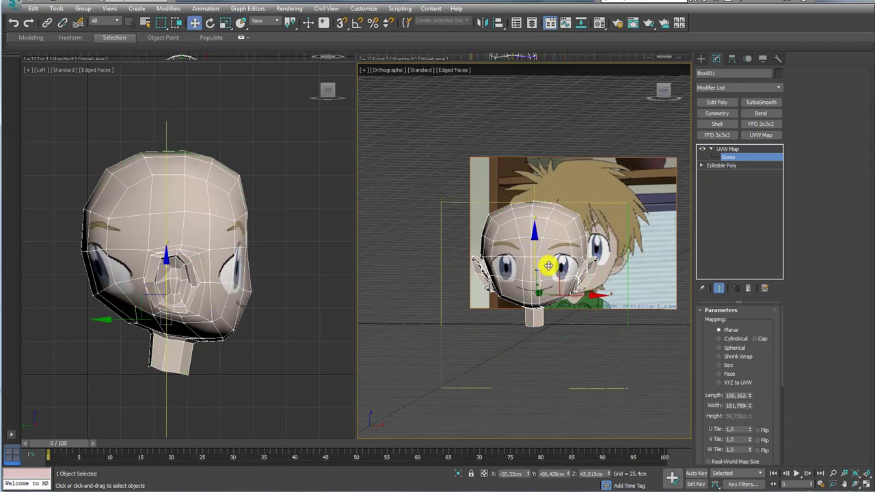
key(f)
key(z)
Stretch the mapping gizmo vertically and lower the face texture on the head.
click(734, 155)
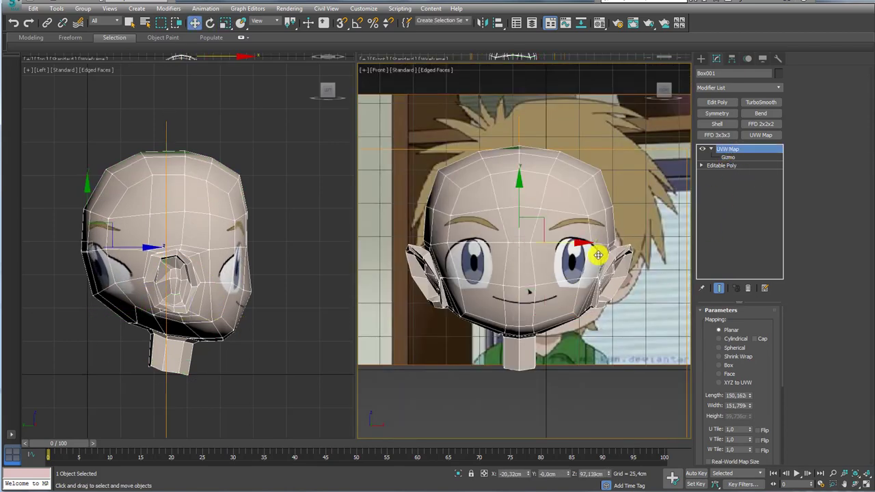
middle_drag(566, 248, 426, 248)
scroll(609, 250, down, 3)
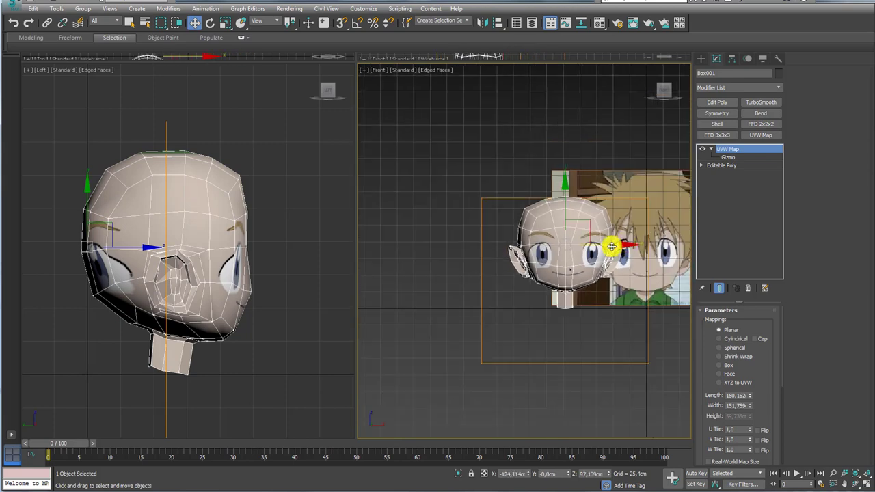
scroll(613, 246, up, 4)
mouse_move(568, 262)
middle_down()
mouse_move(497, 254)
mouse_move(522, 225)
middle_up()
click(728, 157)
key(r)
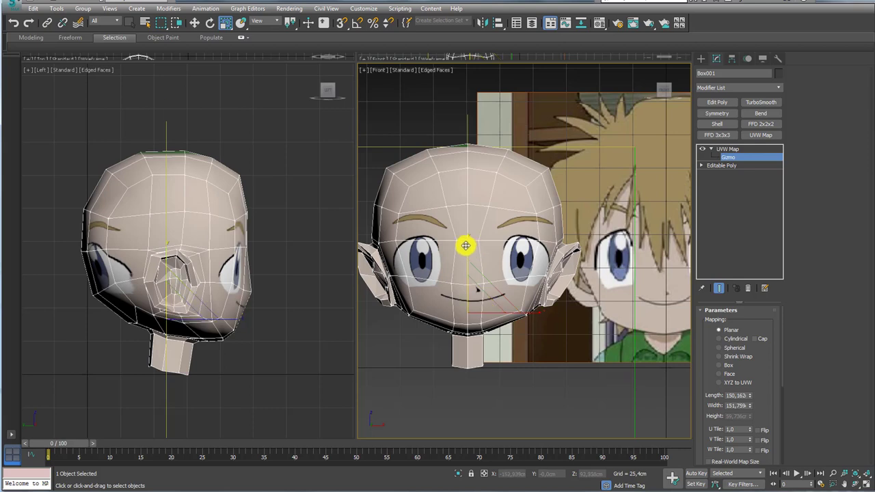
drag(469, 248, 466, 239)
key(w)
mouse_move(486, 292)
mouse_down()
mouse_move(490, 309)
mouse_move(475, 299)
mouse_move(472, 317)
mouse_move(486, 312)
mouse_move(484, 293)
mouse_up()
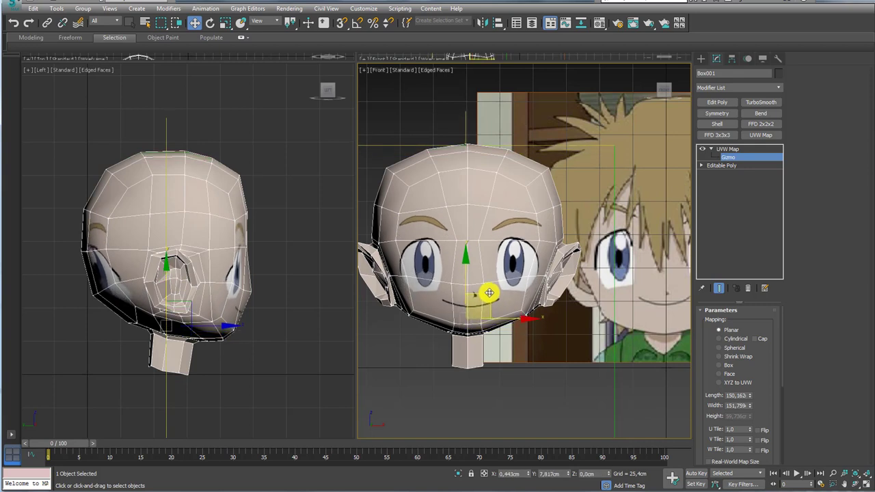
Slightly rescale the mapping gizmo so the eyes and mouth sit correctly.
key(e)
key(r)
drag(465, 258, 467, 252)
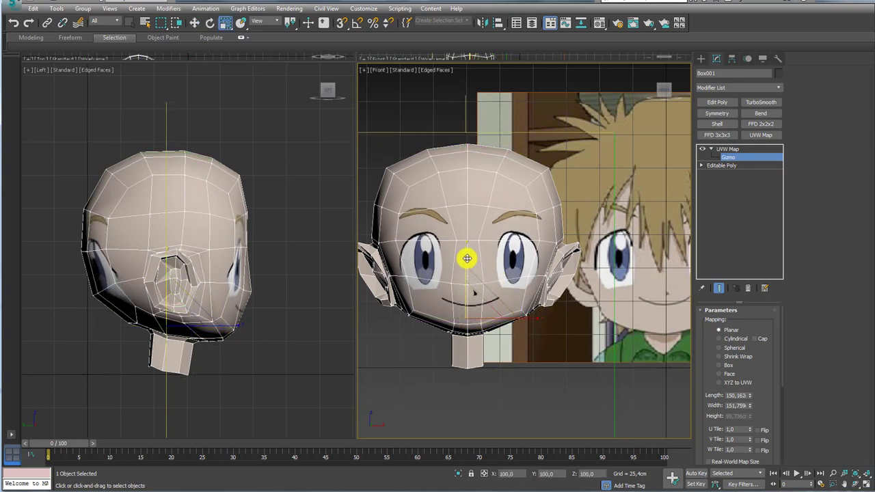
key(w)
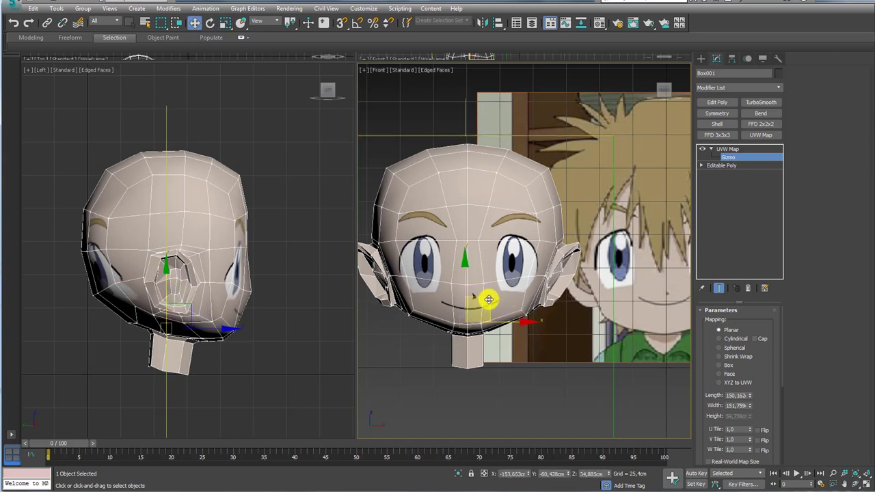
middle_drag(488, 297, 488, 278)
scroll(488, 278, down, 1)
scroll(502, 276, down, 1)
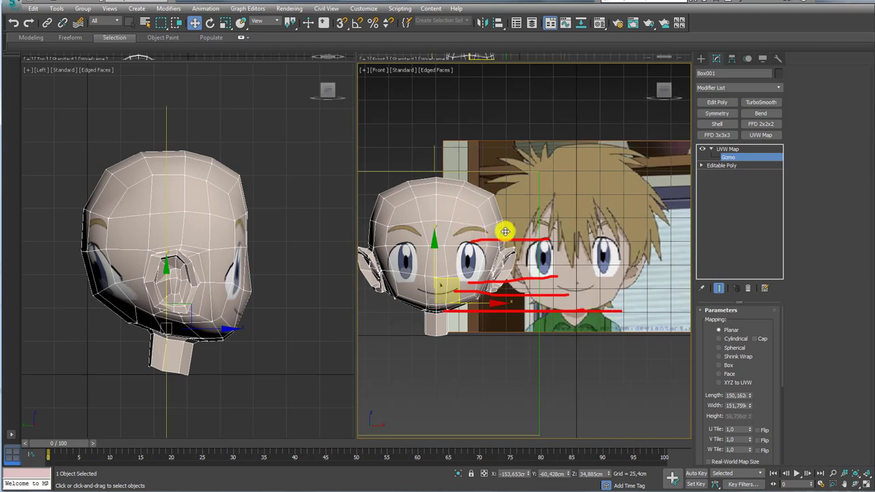
Fine-tune the mapping gizmo position to realign the face texture.
drag(470, 233, 603, 233)
key(e)
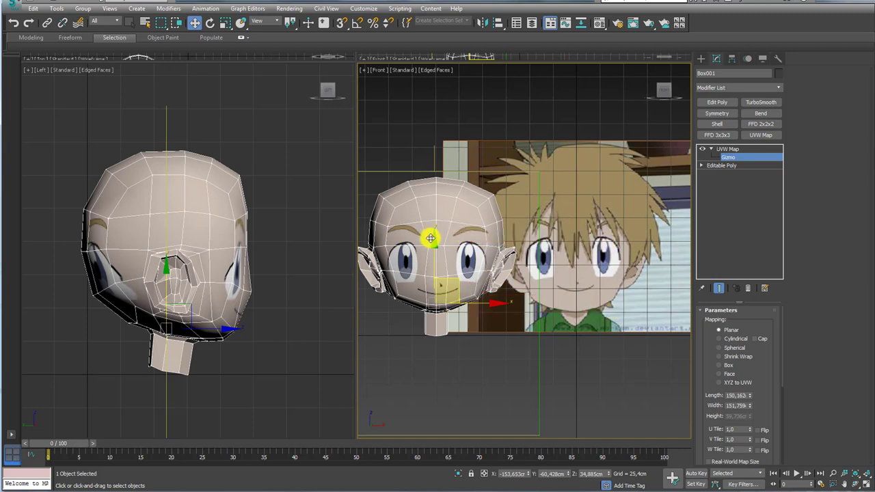
middle_drag(434, 248, 442, 246)
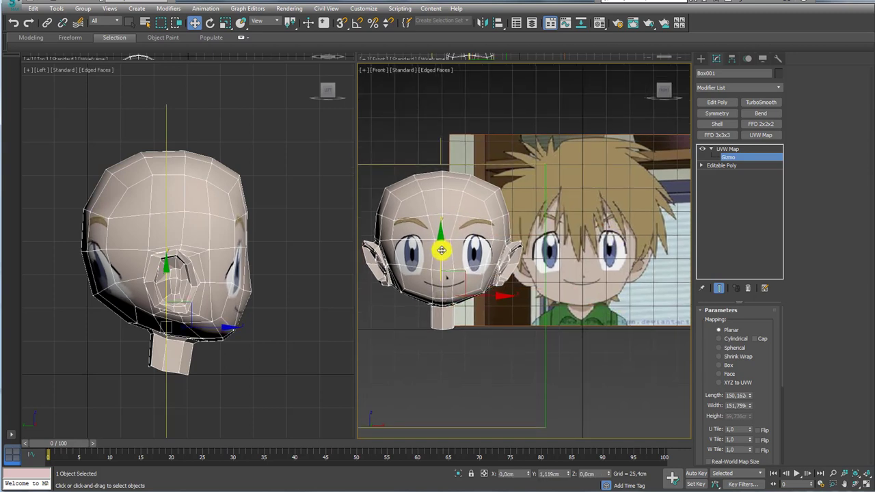
drag(442, 250, 440, 251)
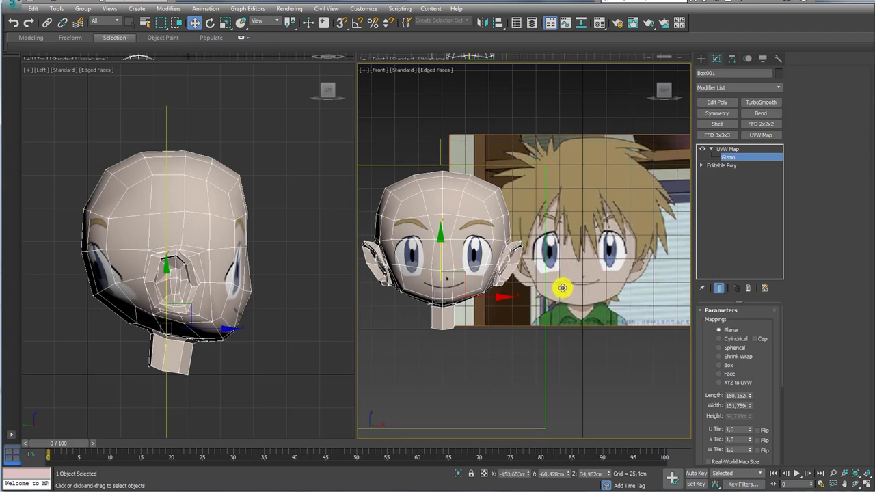
drag(496, 287, 601, 289)
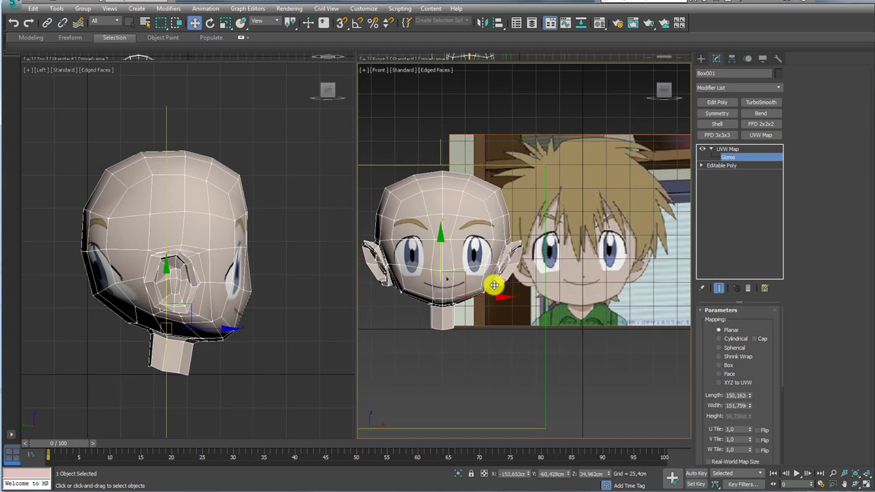
drag(497, 284, 620, 285)
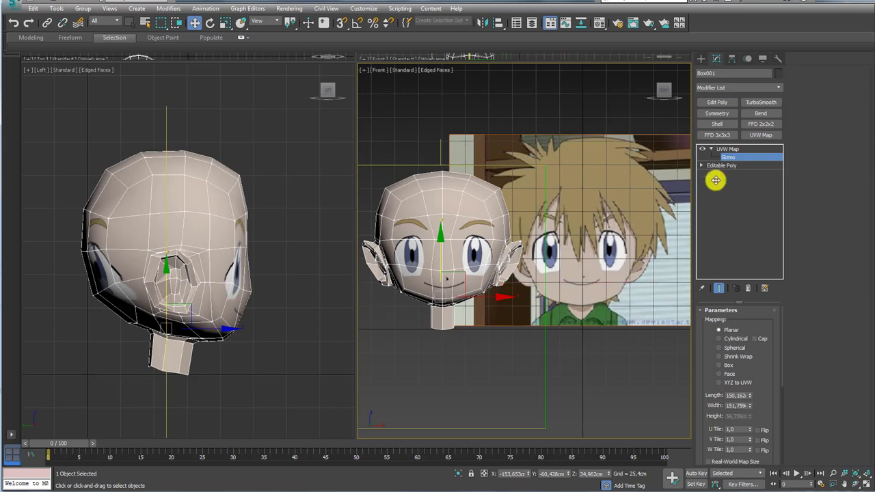
Exit the gizmo, switch the right viewport to Perspective, and orbit around the textured head.
click(724, 149)
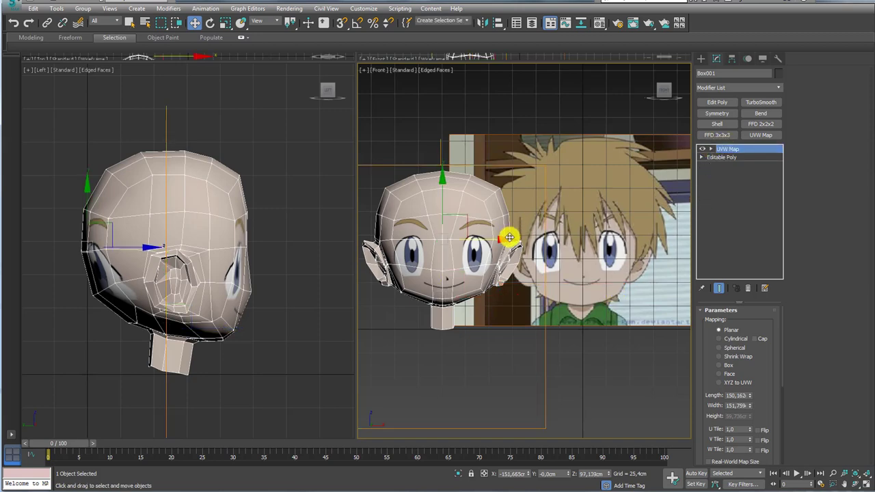
key(p)
mouse_move(513, 248)
alt+middle_down()
mouse_move(595, 263)
mouse_move(533, 252)
mouse_move(545, 273)
mouse_move(500, 280)
mouse_move(523, 261)
mouse_move(533, 287)
mouse_move(595, 280)
alt+middle_up()
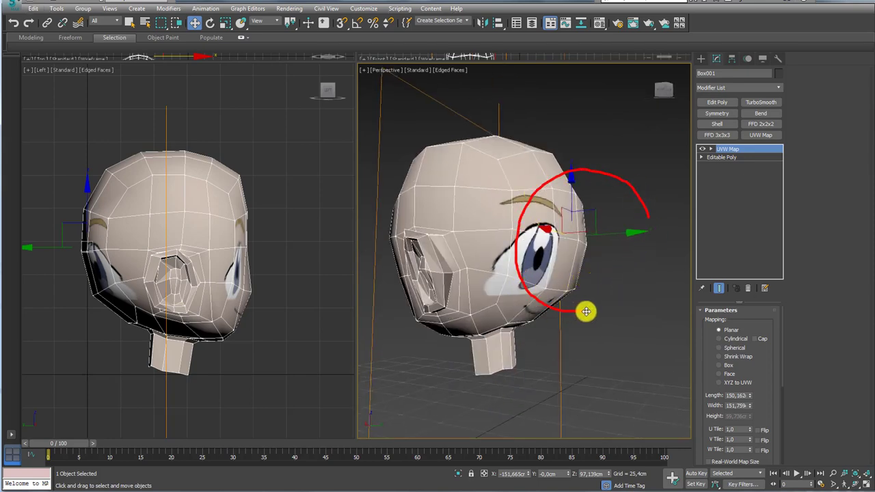
mouse_move(585, 308)
alt+middle_down()
mouse_move(581, 321)
mouse_move(526, 293)
mouse_move(566, 295)
mouse_move(617, 324)
mouse_move(537, 308)
mouse_move(582, 333)
mouse_move(499, 318)
mouse_move(449, 326)
mouse_move(459, 294)
alt+middle_up()
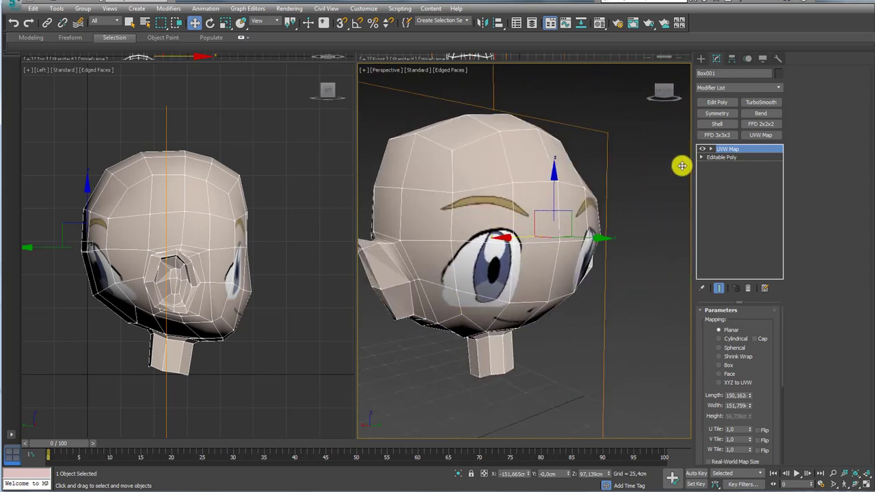
Collapse the head's planar mapping into an Editable Poly.
right_click(492, 222)
mouse_move(514, 339)
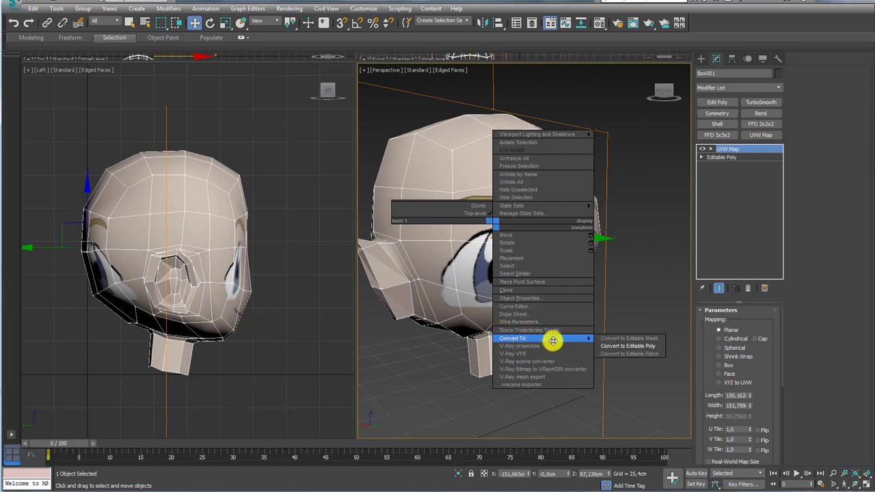
click(611, 346)
scroll(544, 312, down, 5)
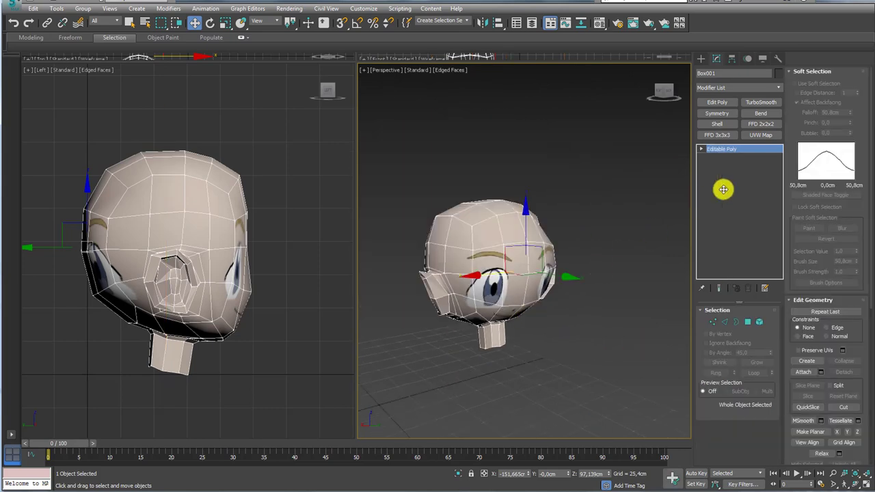
Add an Unwrap UVW modifier from the Modifier List.
click(780, 86)
drag(775, 131, 759, 366)
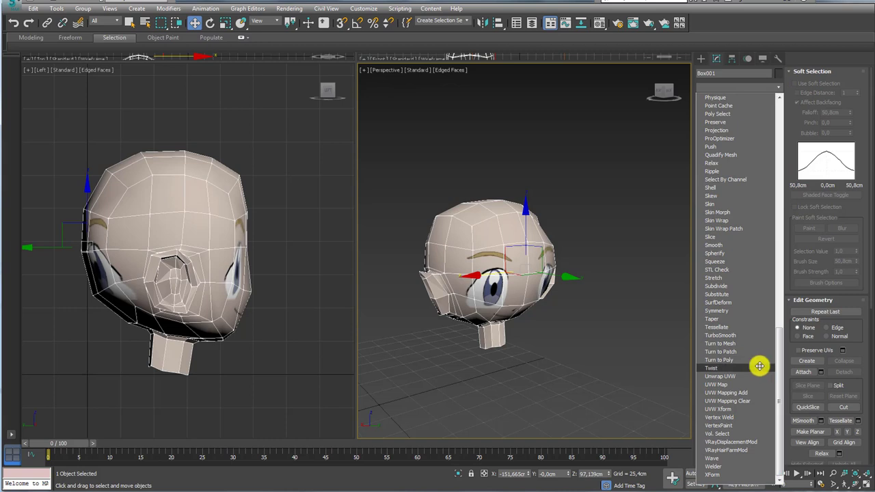
click(723, 376)
alt+middle_drag(561, 331, 572, 328)
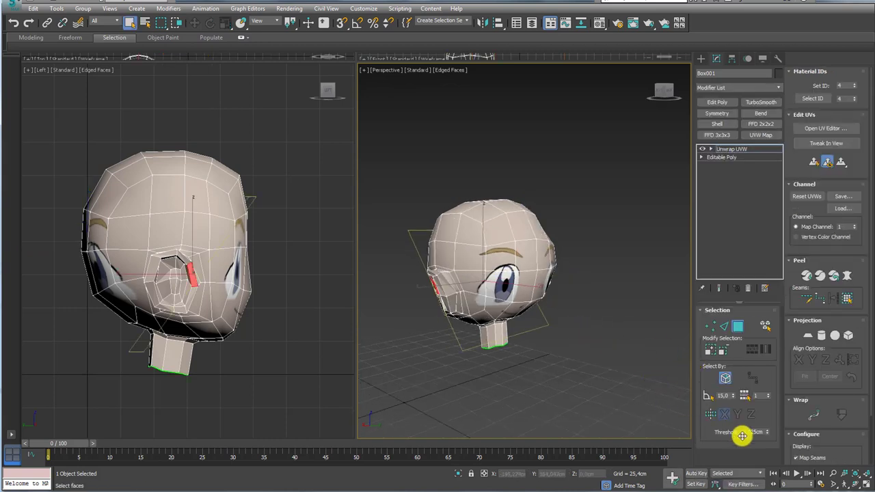
Open the UV Editor and box-select the back and top scalp faces while orbiting.
click(819, 127)
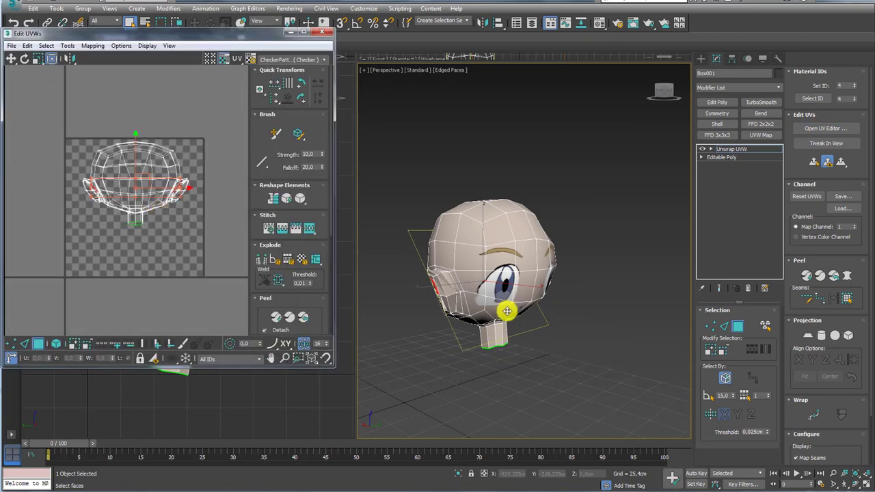
alt+middle_drag(507, 311, 554, 299)
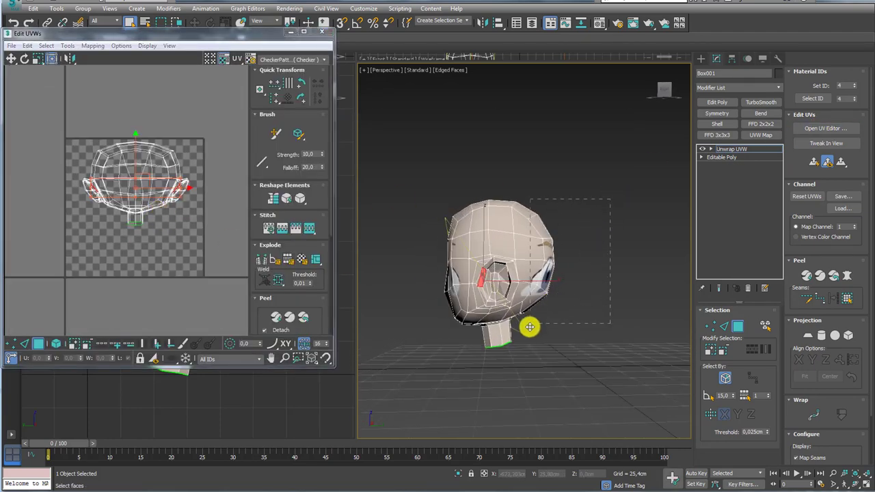
drag(530, 326, 523, 333)
mouse_move(524, 332)
alt+middle_down()
mouse_move(553, 320)
mouse_move(518, 312)
mouse_move(531, 332)
mouse_move(531, 315)
mouse_move(463, 355)
mouse_move(464, 344)
alt+middle_up()
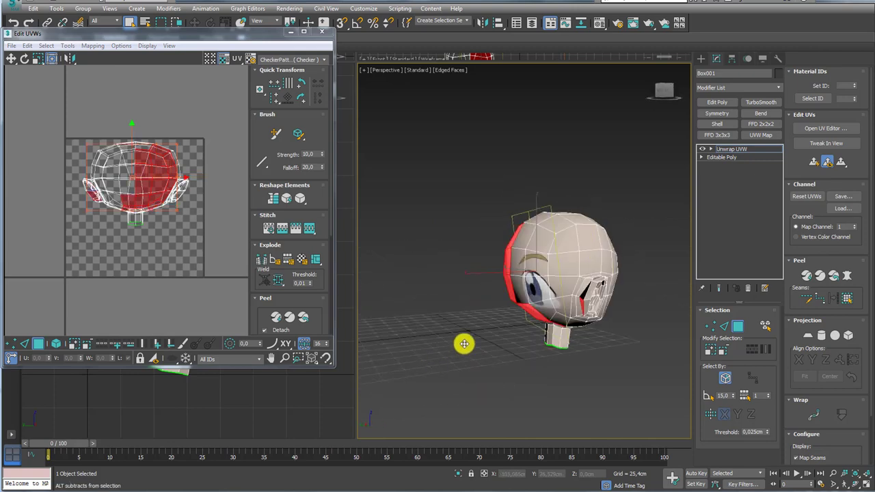
mouse_move(628, 335)
alt+middle_down()
mouse_move(556, 319)
mouse_move(458, 197)
mouse_move(468, 217)
alt+middle_up()
drag(461, 215, 508, 311)
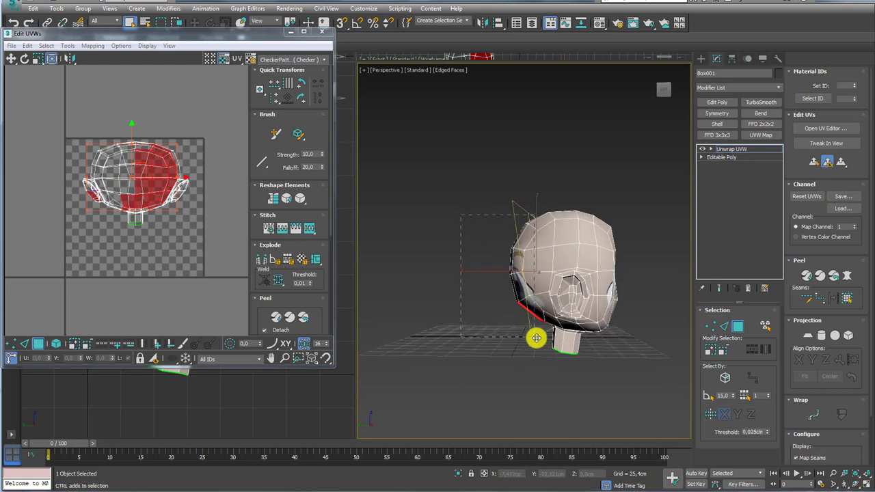
drag(536, 338, 537, 335)
mouse_move(540, 318)
alt+middle_down()
mouse_move(547, 293)
mouse_move(586, 326)
mouse_move(572, 308)
mouse_move(545, 309)
mouse_move(570, 298)
mouse_move(556, 267)
mouse_move(604, 303)
mouse_move(510, 330)
alt+middle_up()
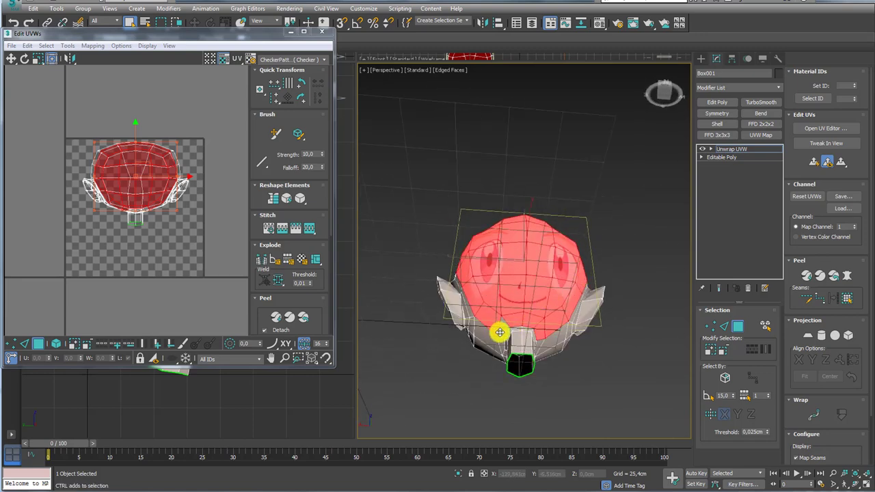
drag(255, 293, 137, 71)
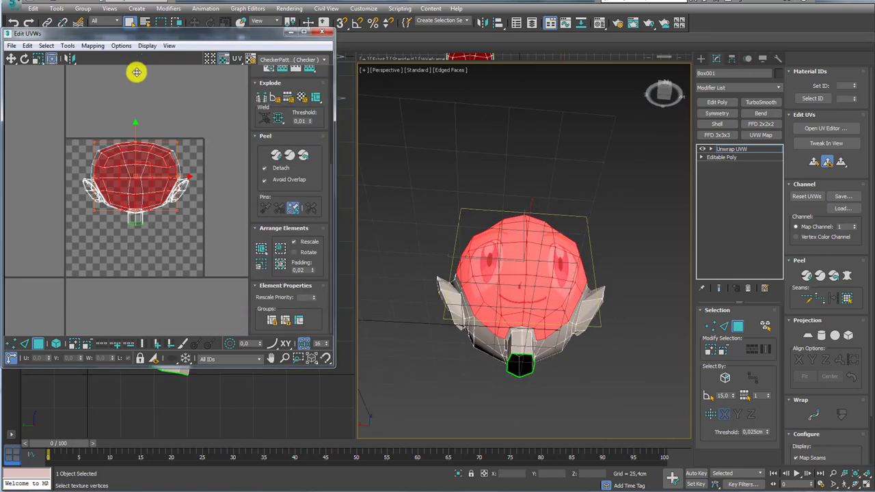
Detach the selected scalp UVs into their own island and show face.jpg as the background.
click(67, 45)
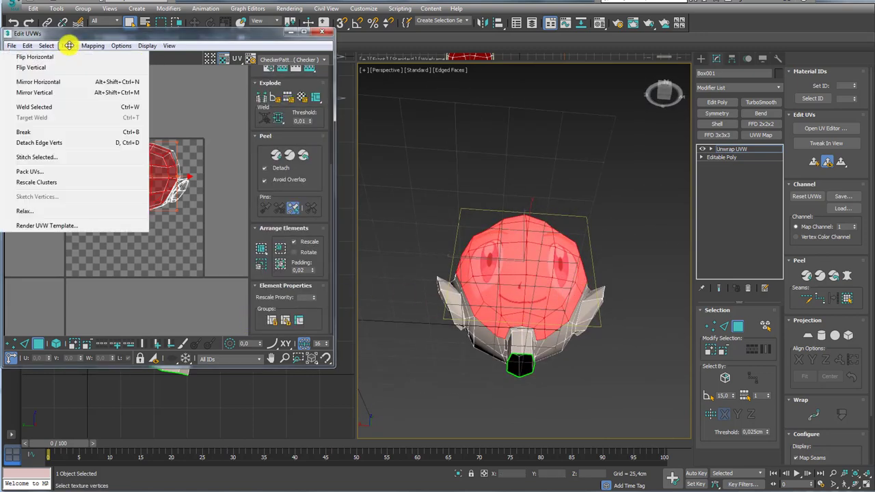
click(47, 142)
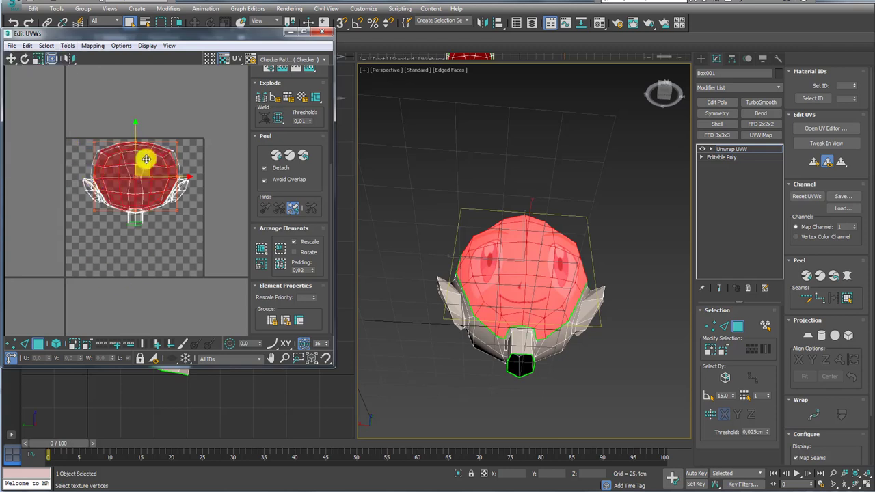
mouse_move(143, 157)
mouse_down()
mouse_move(177, 237)
mouse_move(177, 227)
mouse_move(232, 222)
mouse_up()
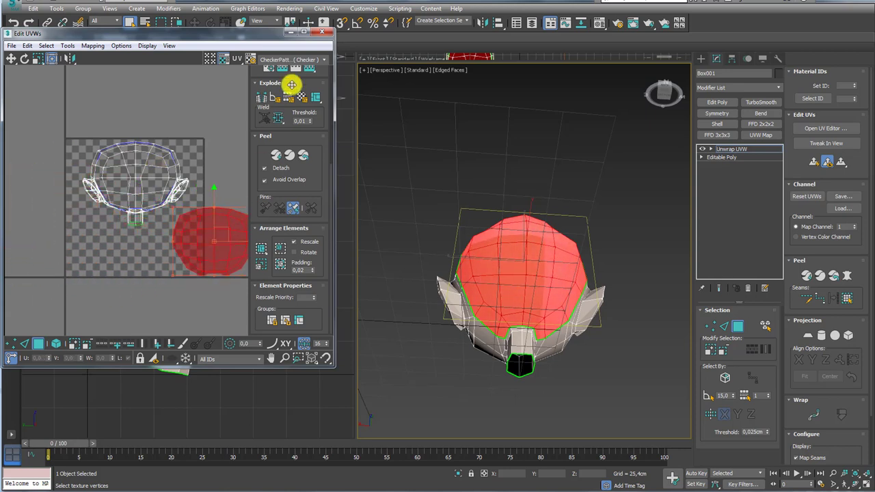
click(296, 61)
click(285, 82)
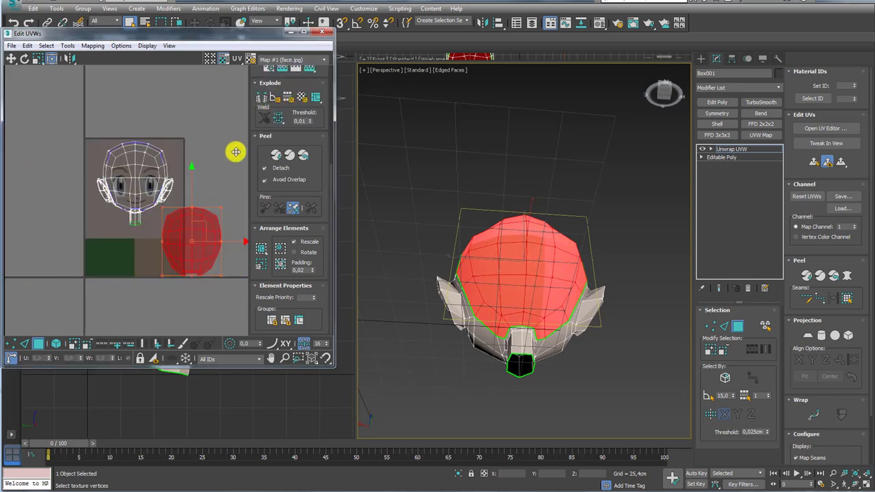
Shrink the scalp UV island uniformly and move it to the right, clear of the face.
drag(187, 205, 137, 205)
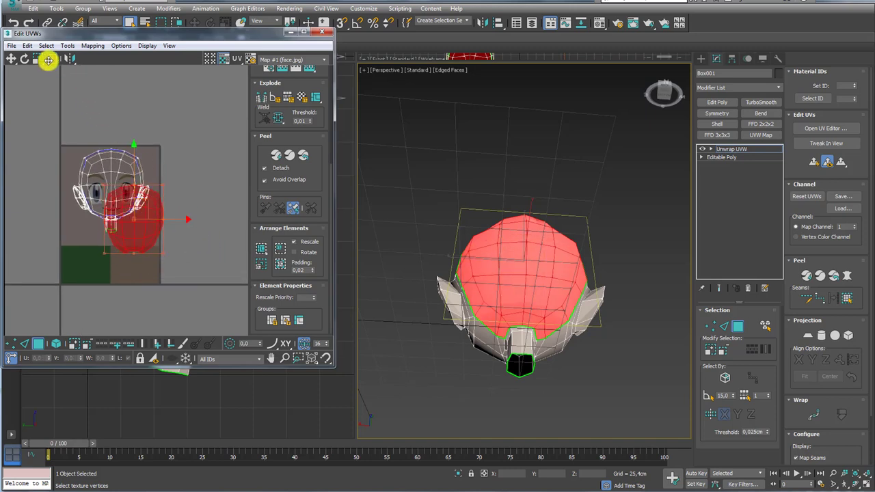
click(39, 58)
scroll(74, 102, up, 2)
drag(168, 197, 173, 229)
key(ctrl+z)
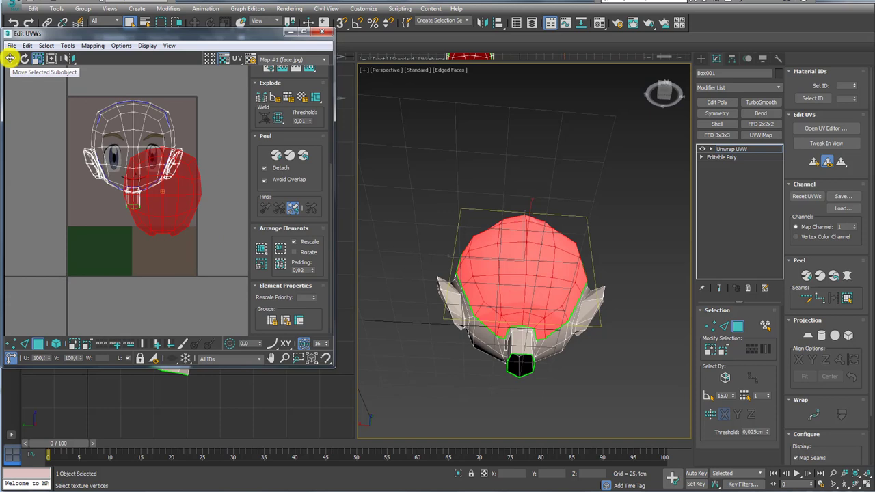
click(10, 58)
scroll(176, 201, up, 2)
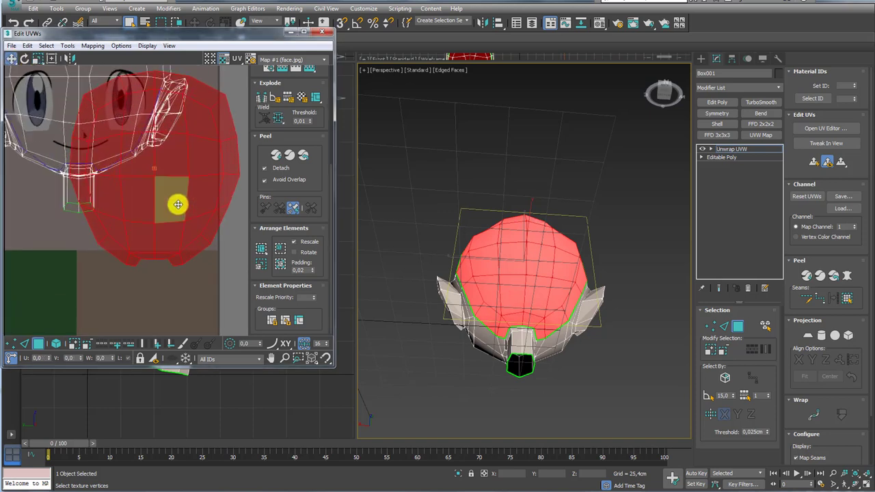
click(37, 58)
drag(171, 164, 181, 216)
click(10, 58)
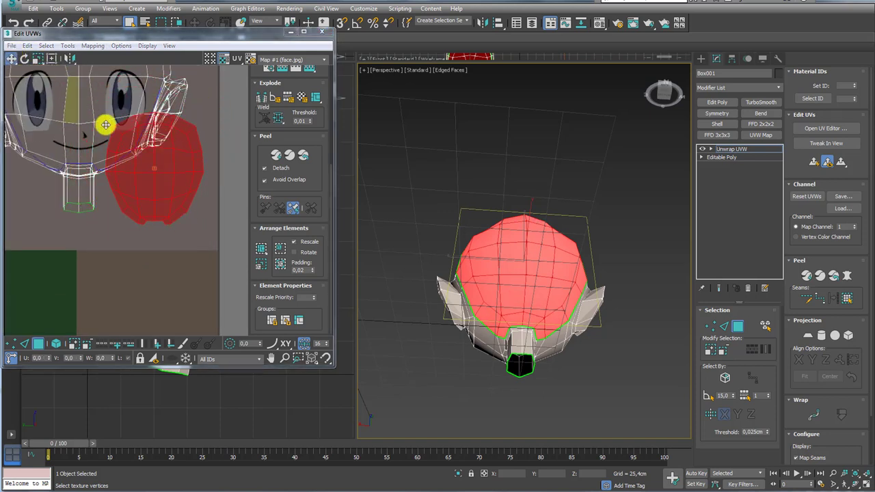
drag(171, 161, 180, 182)
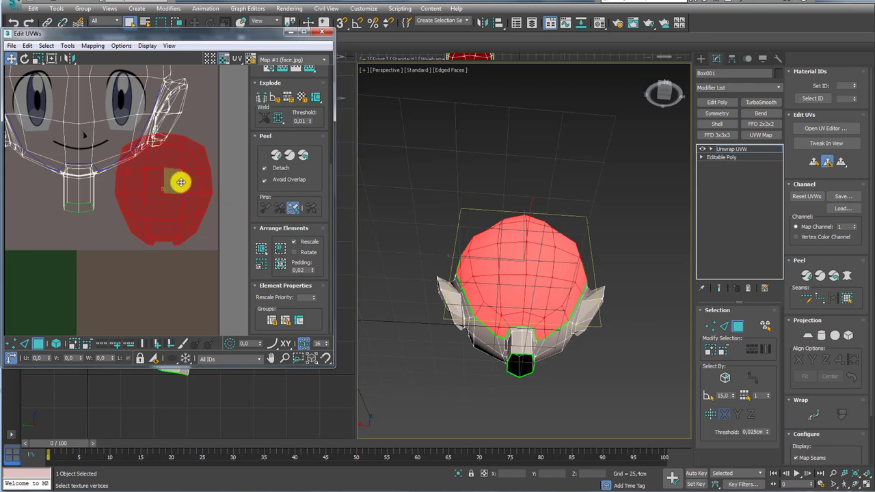
mouse_move(468, 258)
alt+middle_down()
mouse_move(562, 299)
mouse_move(547, 276)
mouse_move(535, 283)
alt+middle_up()
Collapse the head to an Editable Mesh to bake in the UV mapping, then reselect it.
right_click(481, 203)
mouse_move(501, 320)
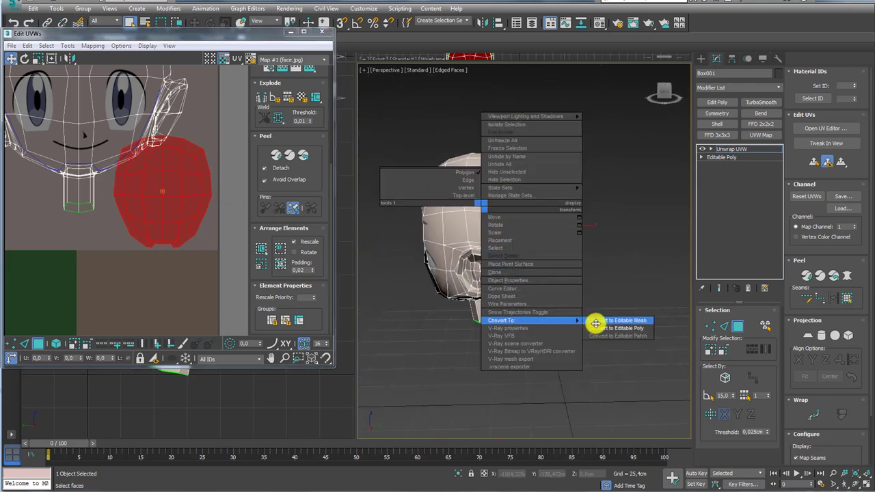
click(596, 322)
click(570, 317)
mouse_move(570, 317)
alt+middle_down()
mouse_move(536, 301)
mouse_move(562, 310)
mouse_move(689, 303)
mouse_move(597, 348)
alt+middle_up()
click(456, 236)
alt+middle_drag(456, 236, 470, 247)
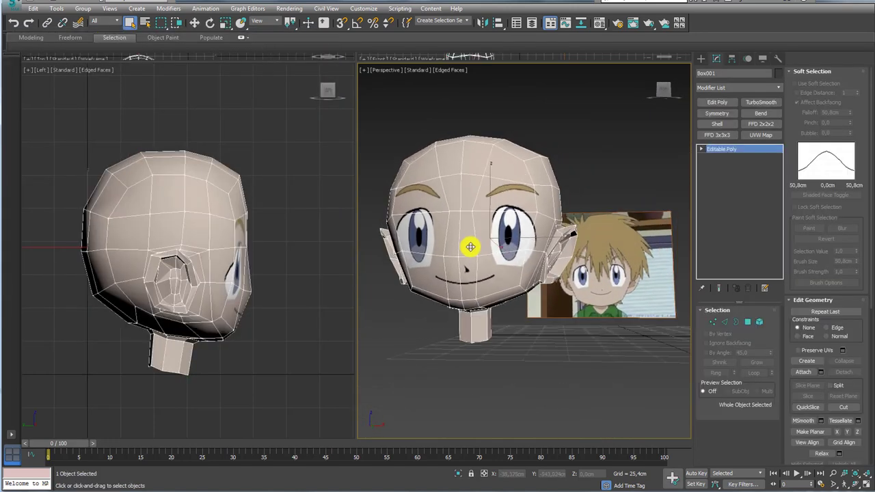
Add a TurboSmooth modifier to the head and inspect the smoothed result.
click(771, 101)
mouse_move(621, 215)
alt+middle_down()
mouse_move(601, 231)
mouse_move(523, 248)
mouse_move(629, 197)
mouse_move(621, 221)
mouse_move(553, 239)
mouse_move(532, 223)
mouse_move(580, 266)
mouse_move(565, 219)
mouse_move(568, 184)
mouse_move(577, 235)
mouse_move(528, 233)
alt+middle_up()
scroll(550, 239, down, 2)
scroll(527, 234, down, 2)
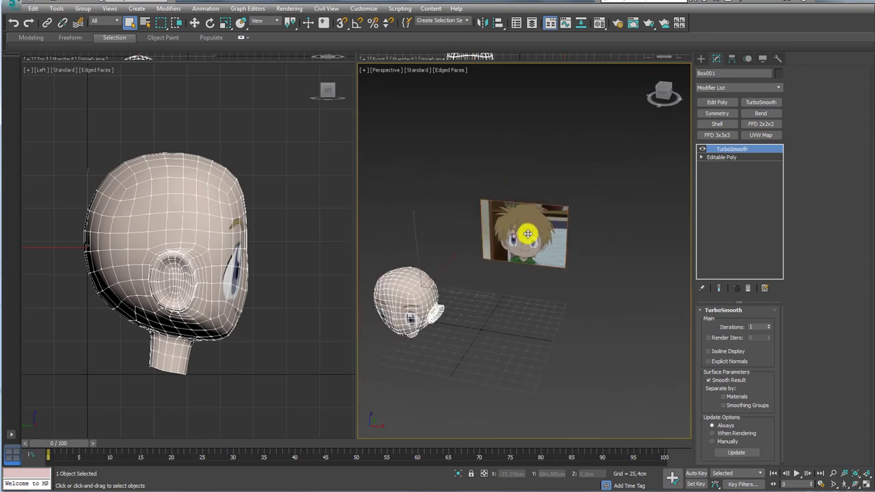
scroll(528, 234, up, 5)
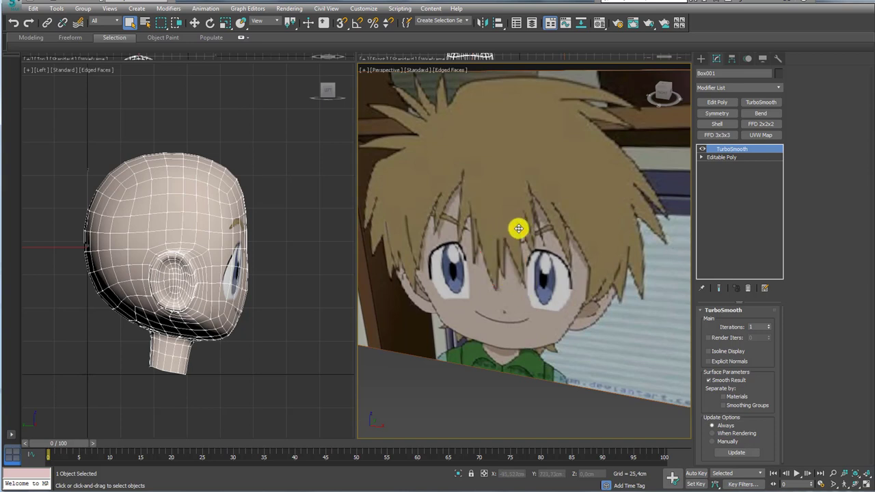
scroll(523, 236, down, 2)
scroll(529, 248, down, 2)
scroll(513, 246, down, 3)
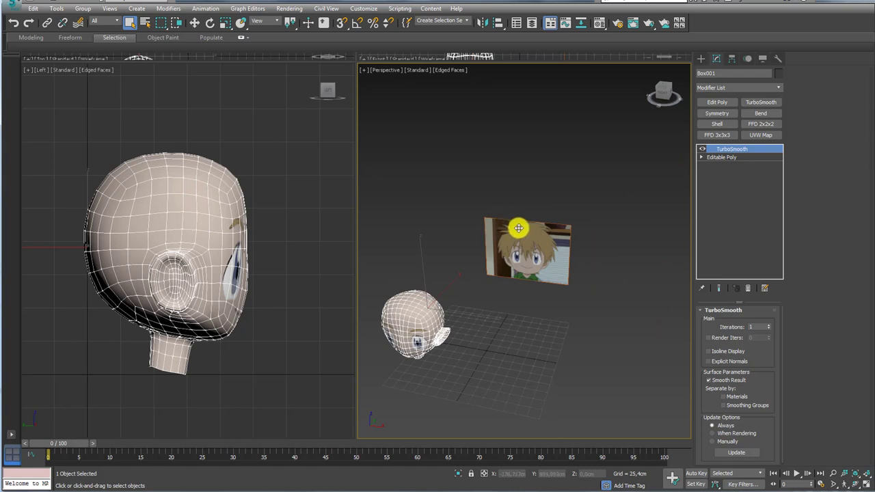
scroll(518, 227, up, 5)
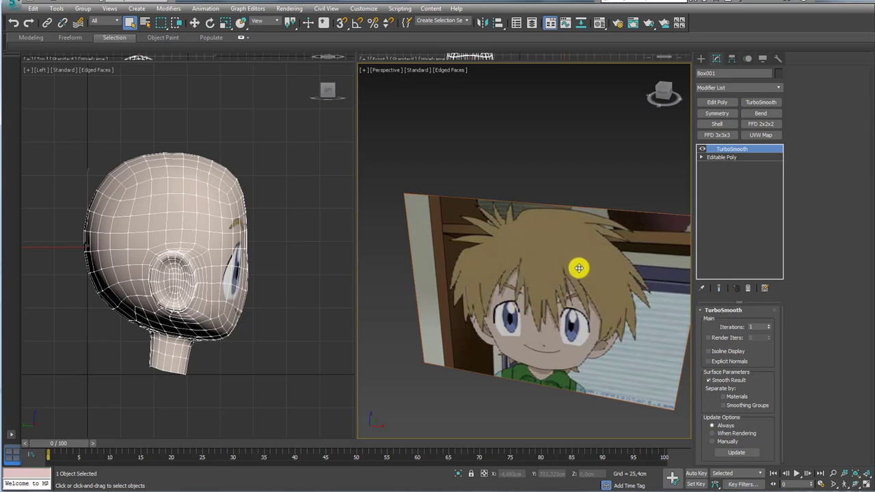
scroll(578, 264, down, 3)
scroll(552, 248, down, 1)
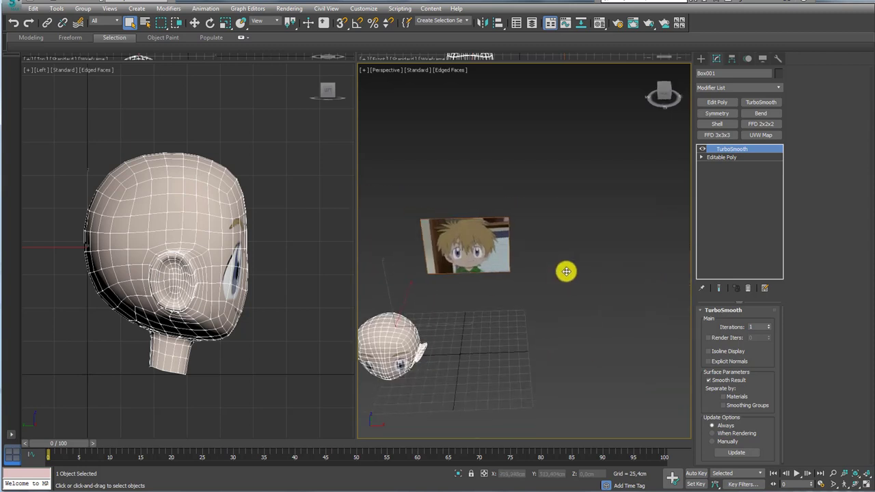
click(701, 57)
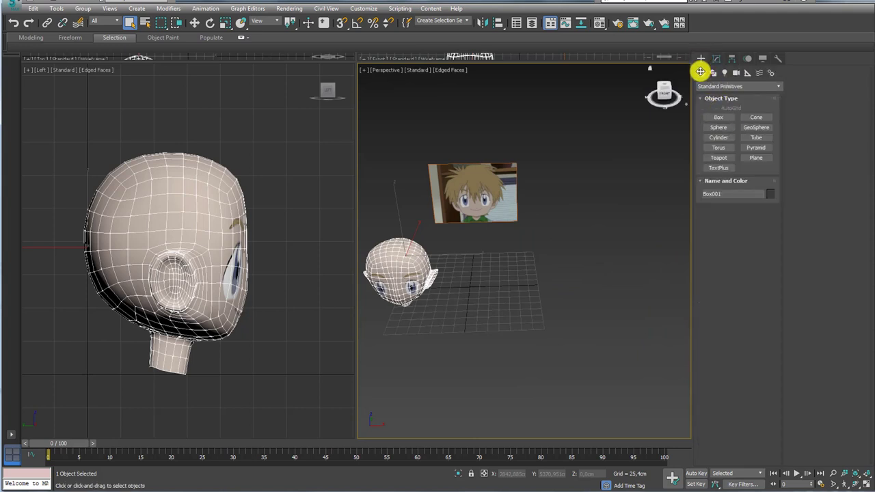
Draw a long flat Plane below the head.
click(755, 157)
drag(430, 363, 549, 379)
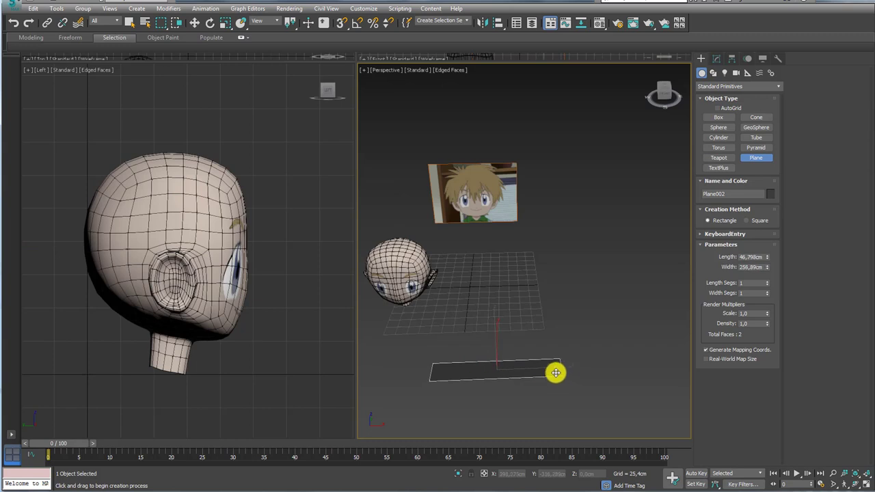
right_click(526, 356)
mouse_move(517, 338)
middle_down()
mouse_move(555, 273)
mouse_move(608, 55)
middle_up()
Copy the reference image's material into an empty Material Editor slot.
click(600, 23)
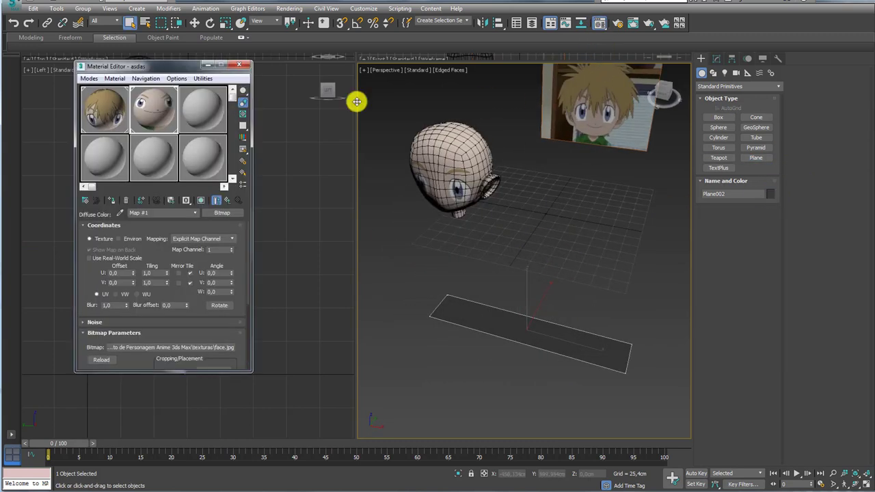
click(199, 115)
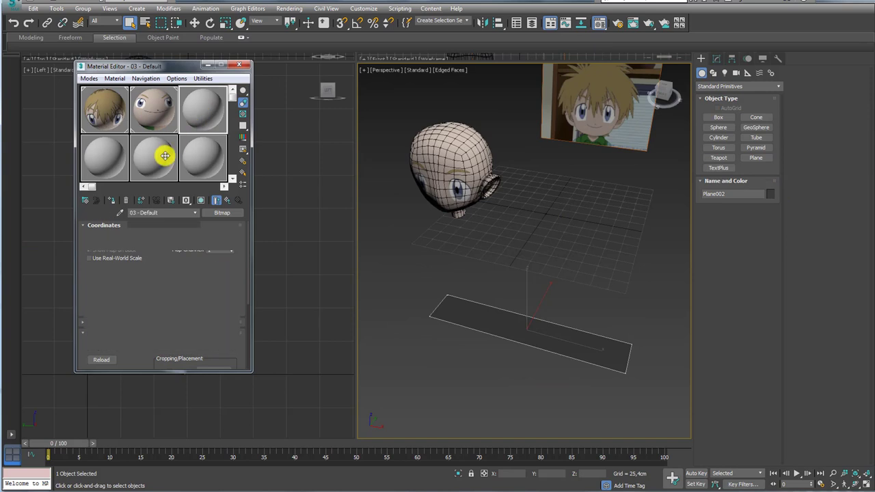
click(116, 212)
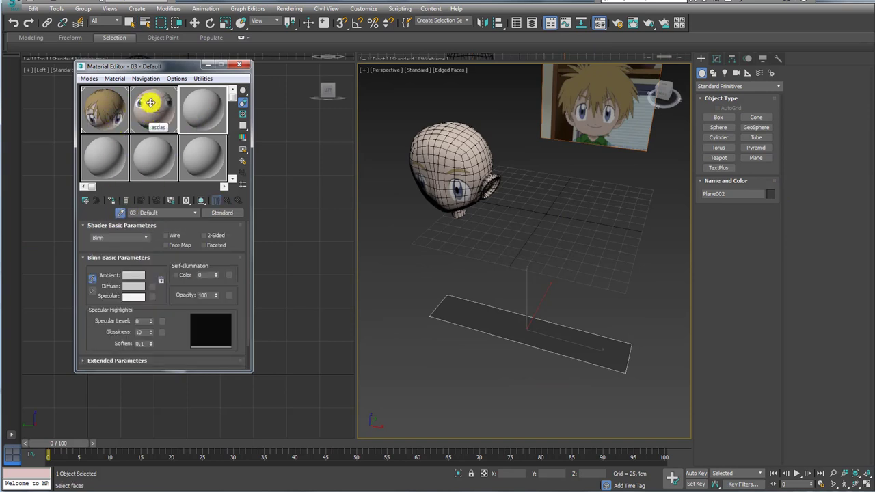
drag(150, 103, 615, 110)
click(610, 82)
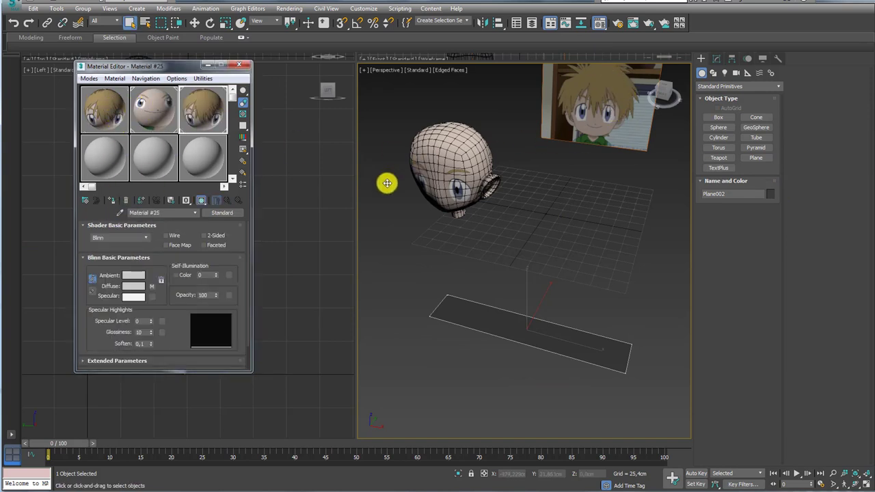
alt+middle_drag(387, 183, 468, 205)
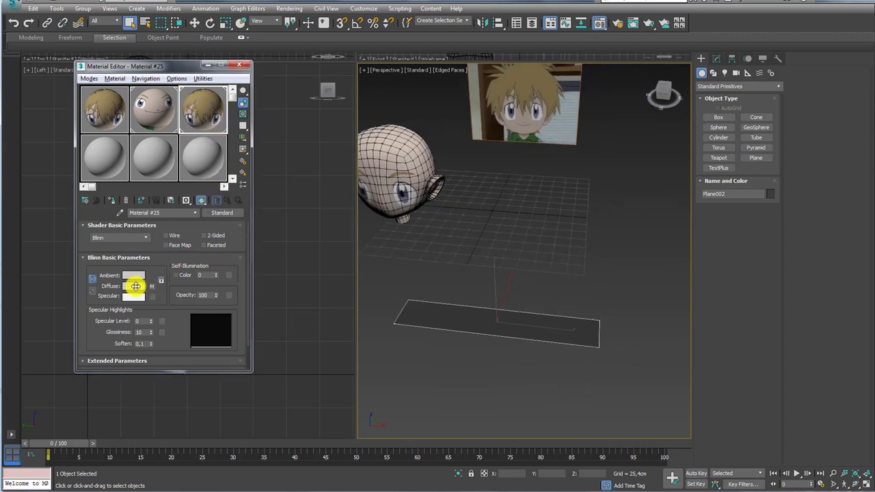
Set the Diffuse to the reference hair brown lightened to tan, and apply it to the plane.
click(135, 285)
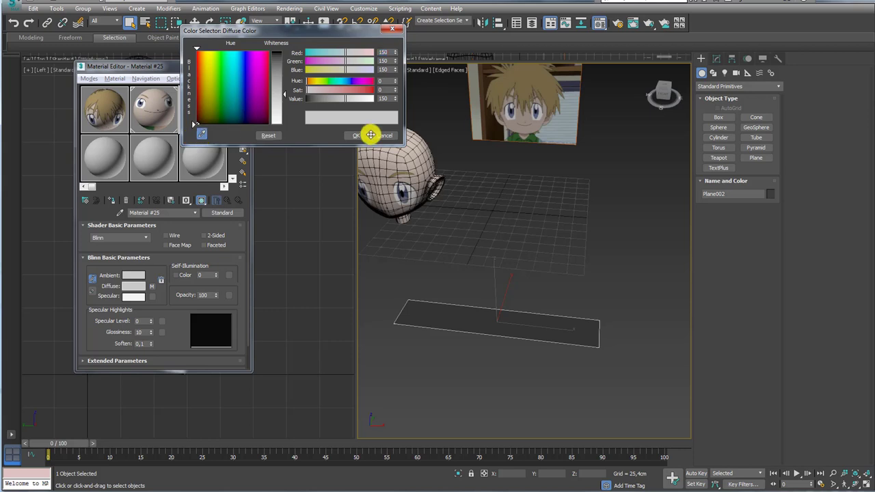
click(540, 82)
click(358, 136)
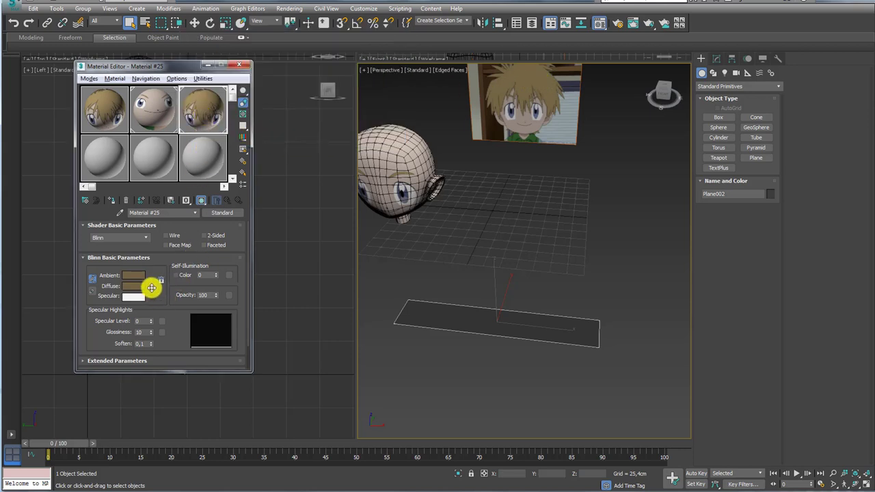
click(135, 285)
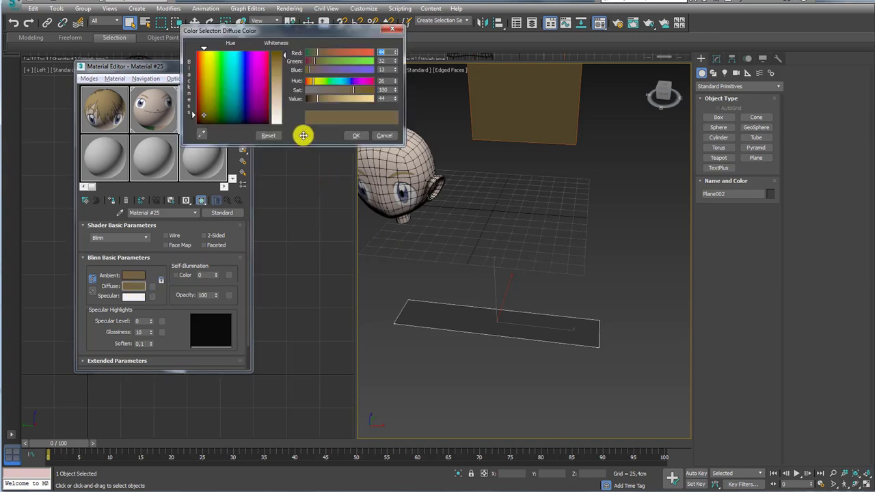
drag(319, 102, 328, 99)
click(356, 135)
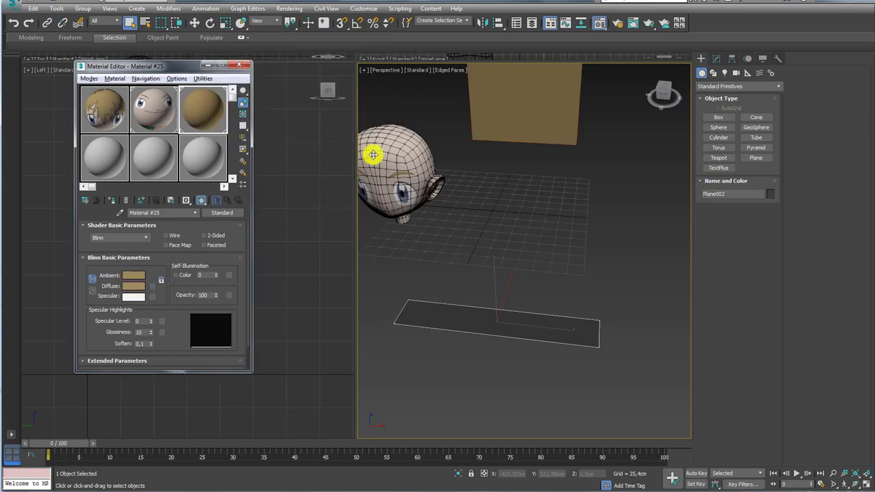
drag(200, 111, 478, 308)
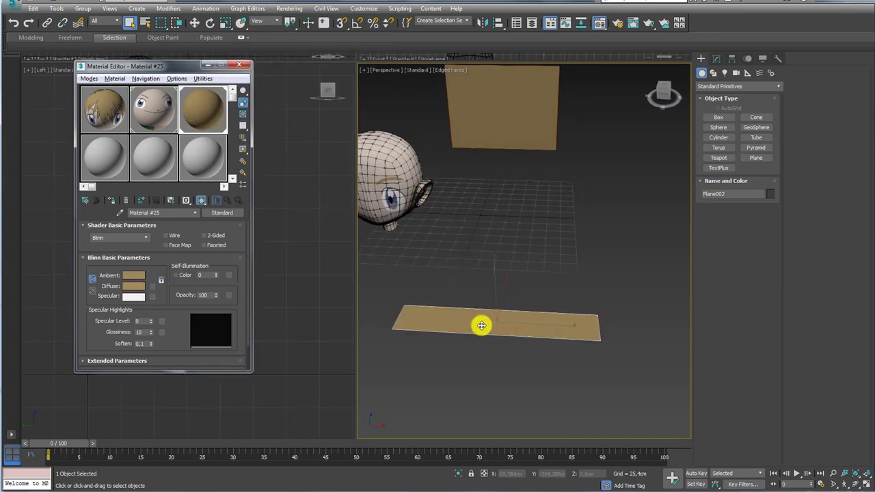
click(238, 65)
mouse_move(508, 248)
alt+middle_down()
mouse_move(519, 275)
mouse_move(543, 266)
mouse_move(518, 270)
alt+middle_up()
Convert the plane to an Editable Poly and connect one lengthwise edge down its middle.
right_click(518, 271)
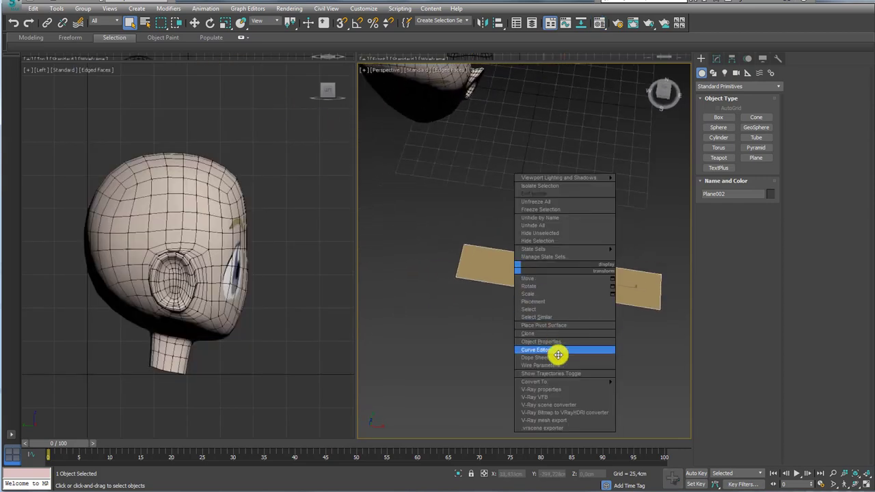
click(598, 387)
alt+middle_drag(639, 338, 684, 331)
click(724, 322)
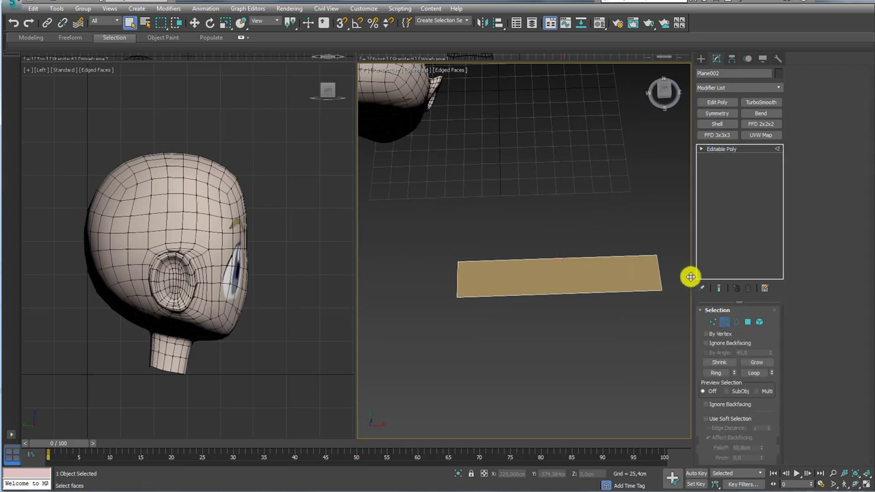
click(648, 278)
click(722, 373)
click(839, 356)
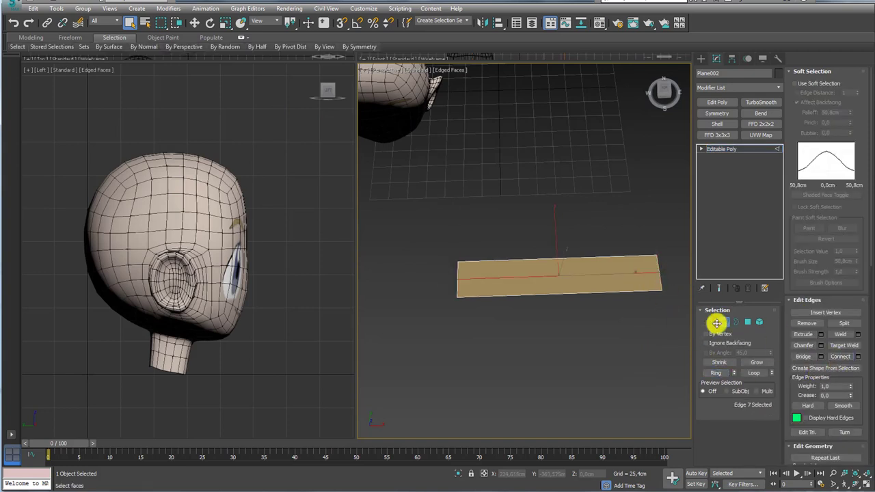
Connect the ring of lengthwise edges with 8 cross segments and exit edge mode.
mouse_move(648, 315)
alt+middle_down()
mouse_move(622, 354)
mouse_move(582, 332)
alt+middle_up()
shift+click(547, 271)
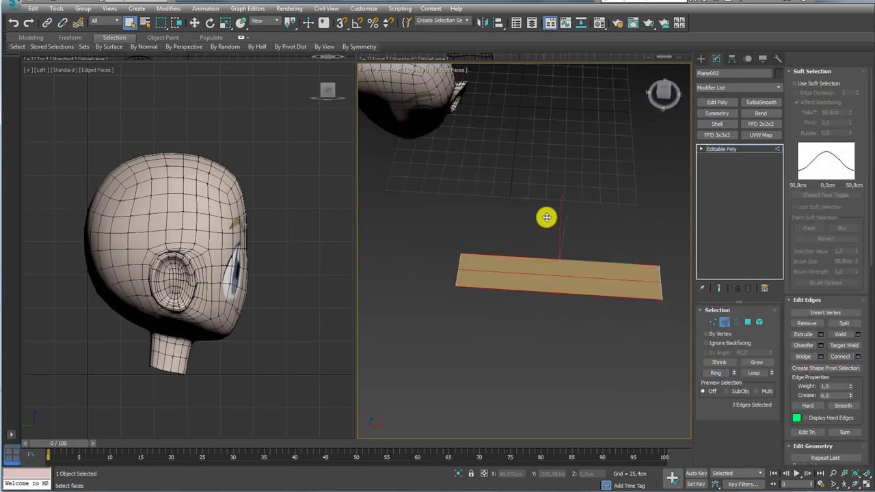
click(856, 356)
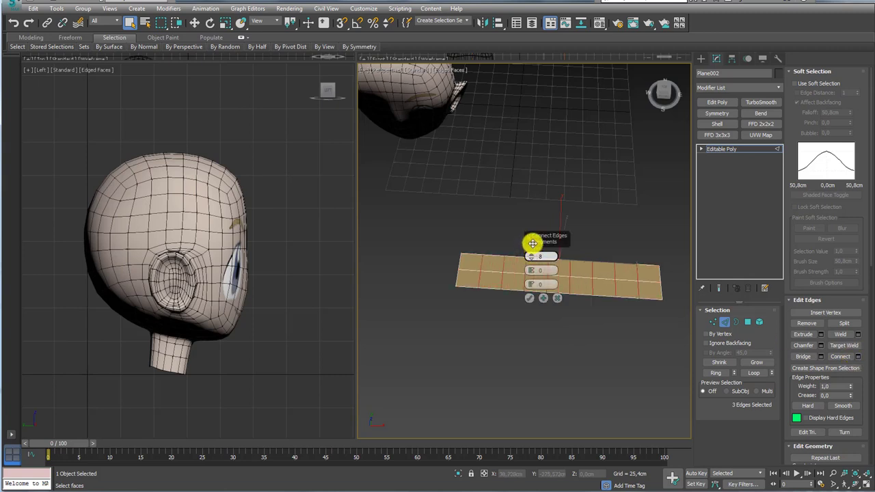
click(529, 298)
mouse_move(558, 289)
alt+middle_down()
mouse_move(504, 277)
mouse_move(483, 236)
mouse_move(608, 205)
alt+middle_up()
click(720, 150)
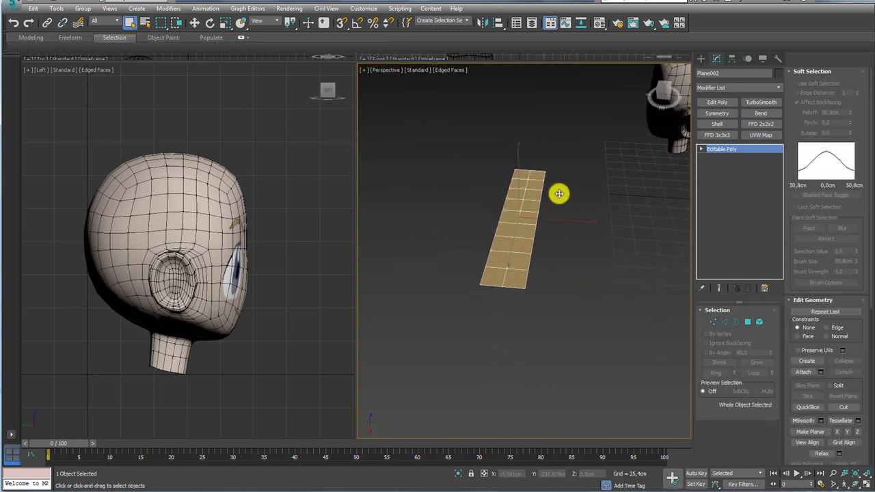
alt+middle_drag(558, 192, 658, 203)
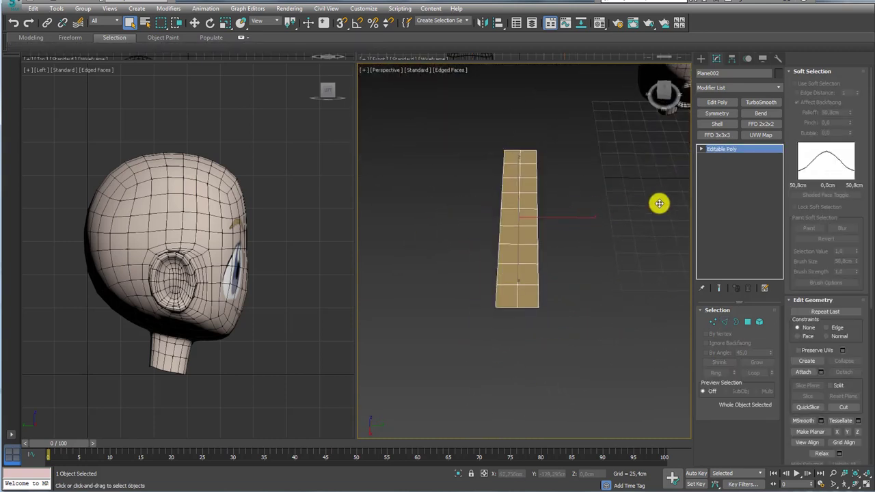
Add an FFD 3x3x3 modifier and scale its control points to taper the plane into a lens shape.
click(717, 134)
click(712, 149)
click(722, 157)
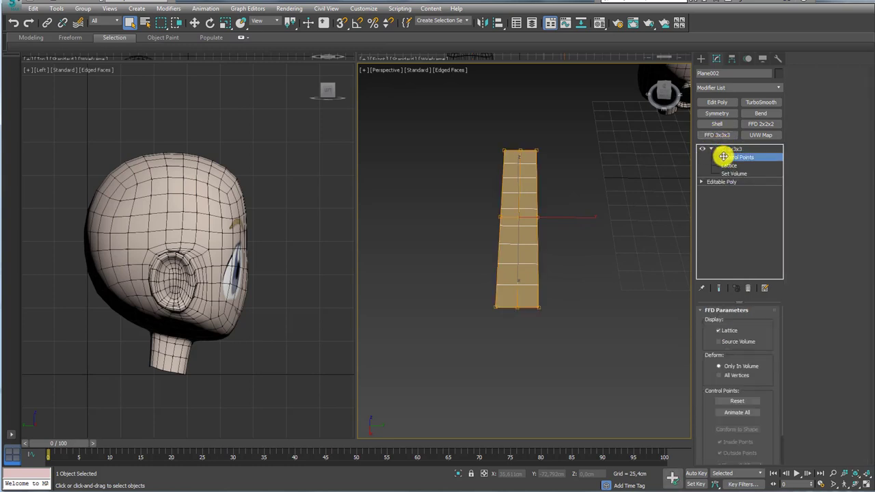
key(e)
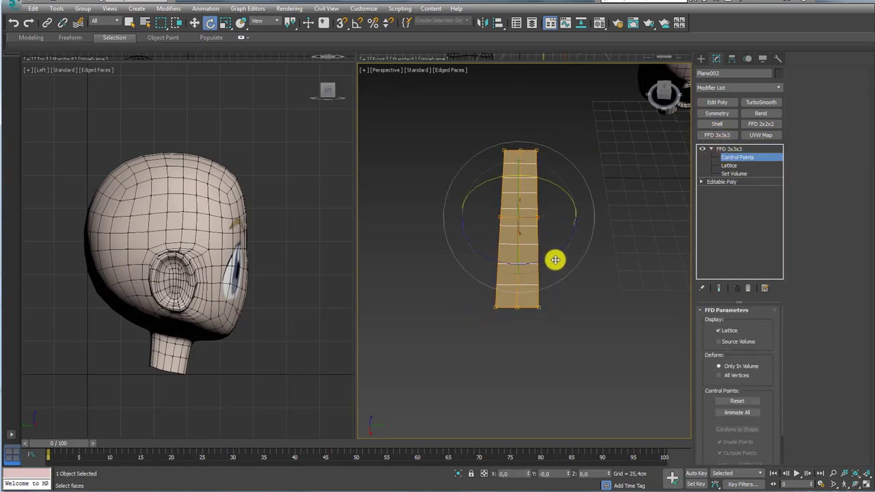
key(r)
drag(580, 223, 503, 221)
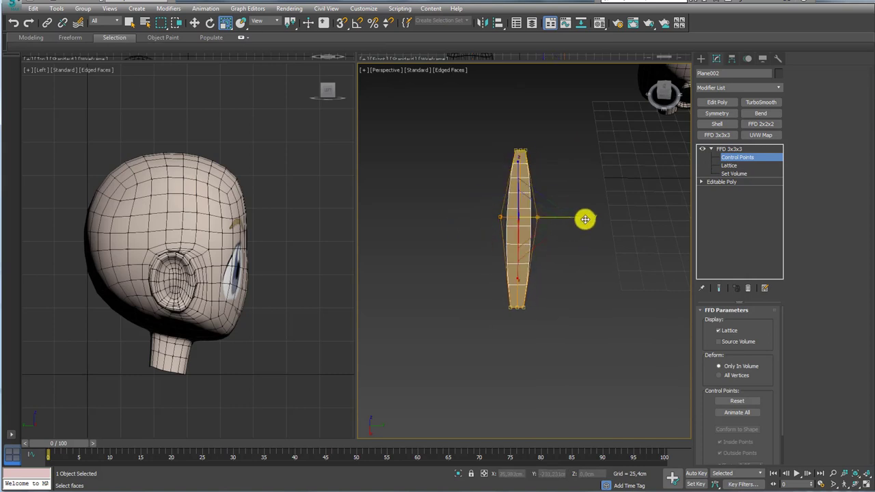
drag(595, 219, 654, 219)
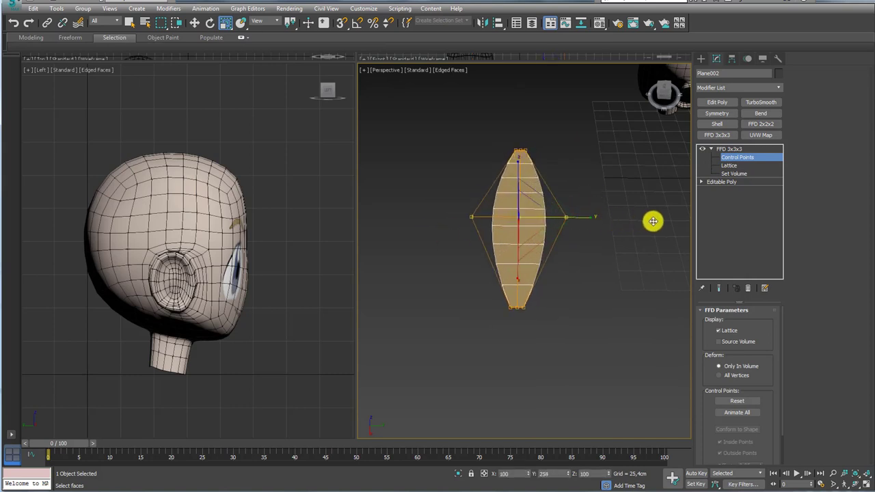
mouse_move(600, 241)
alt+middle_down()
mouse_move(507, 309)
mouse_move(529, 186)
mouse_move(509, 237)
mouse_move(570, 220)
mouse_move(567, 259)
alt+middle_up()
Pull the lattice's top control point down onto the plane and inspect the leaf shape.
click(516, 135)
key(w)
drag(520, 233, 519, 241)
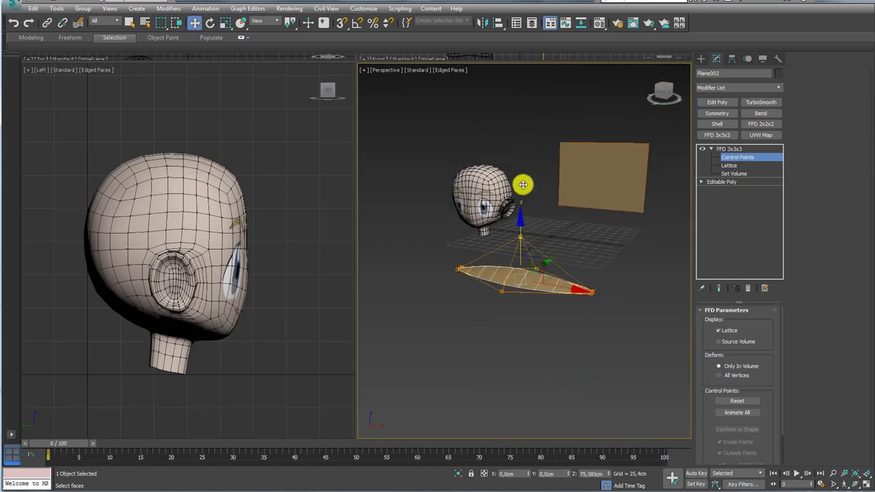
mouse_move(552, 209)
alt+middle_down()
mouse_move(521, 273)
mouse_move(541, 375)
alt+middle_up()
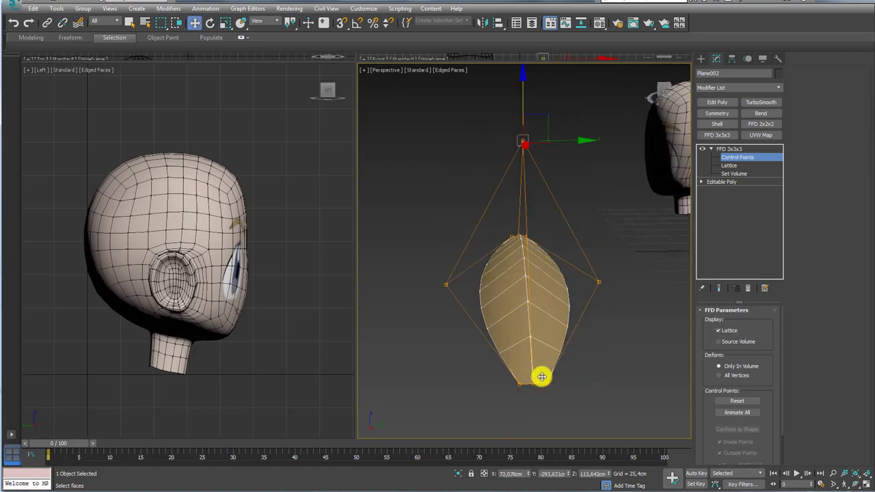
scroll(517, 248, up, 3)
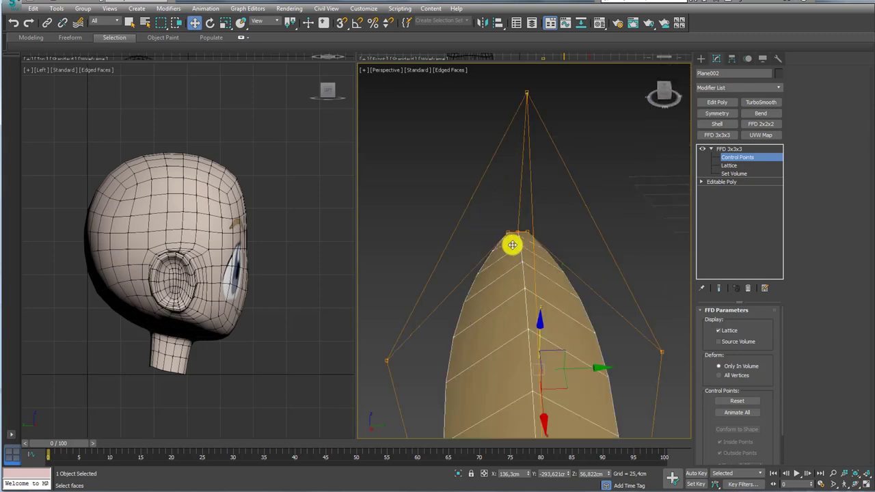
scroll(516, 245, up, 2)
scroll(539, 316, down, 2)
scroll(541, 316, down, 2)
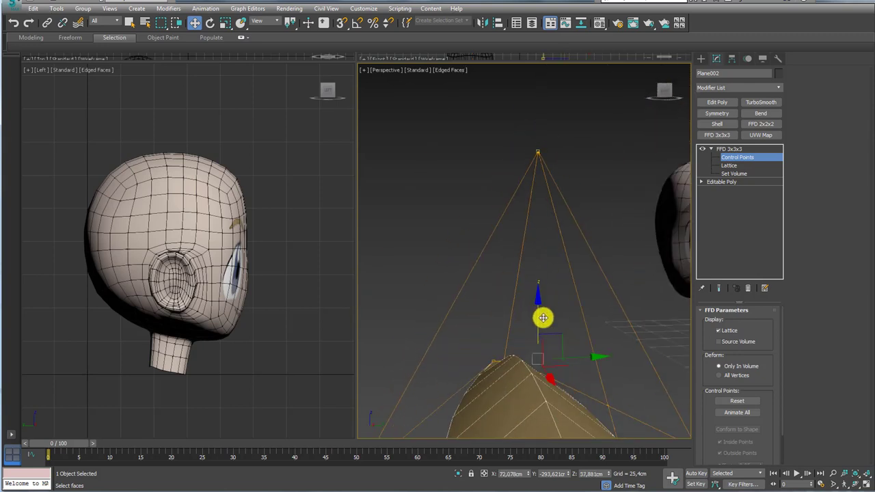
scroll(539, 277, down, 2)
scroll(539, 281, down, 1)
mouse_move(539, 282)
alt+middle_down()
mouse_move(547, 335)
mouse_move(451, 339)
mouse_move(460, 367)
alt+middle_up()
mouse_move(428, 323)
alt+middle_down()
mouse_move(499, 289)
mouse_move(483, 287)
alt+middle_up()
Scale lattice points to curve the leaf and select the tip points to form a pointed end.
key(e)
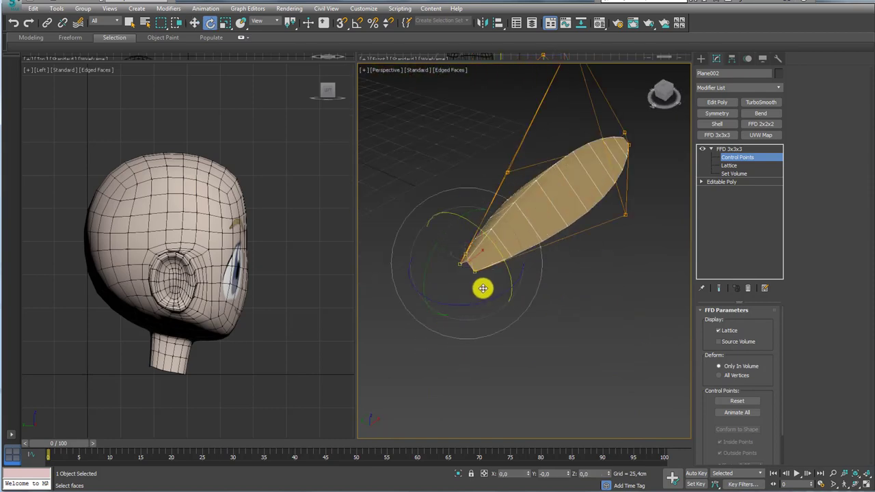
key(r)
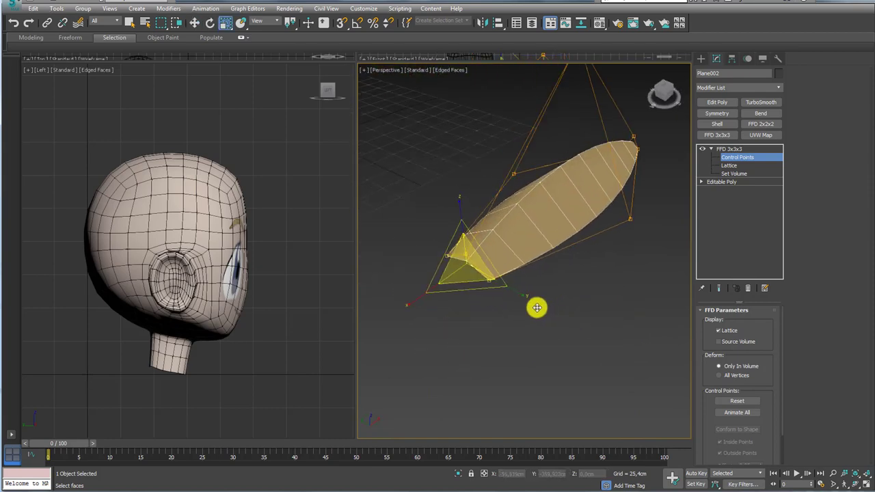
alt+middle_drag(533, 305, 489, 264)
drag(475, 287, 502, 283)
mouse_move(502, 283)
alt+middle_down()
mouse_move(582, 296)
mouse_move(562, 308)
mouse_move(562, 334)
mouse_move(584, 296)
mouse_move(526, 316)
mouse_move(580, 220)
mouse_move(527, 300)
alt+middle_up()
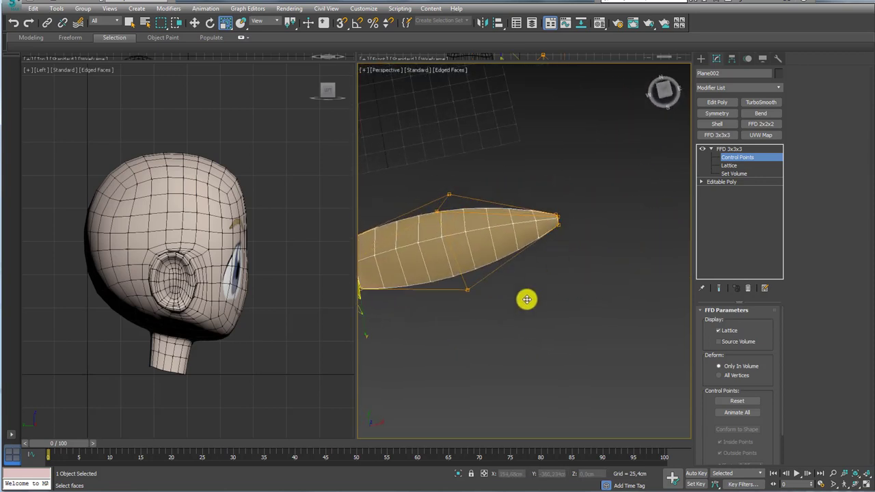
drag(496, 320, 432, 169)
key(w)
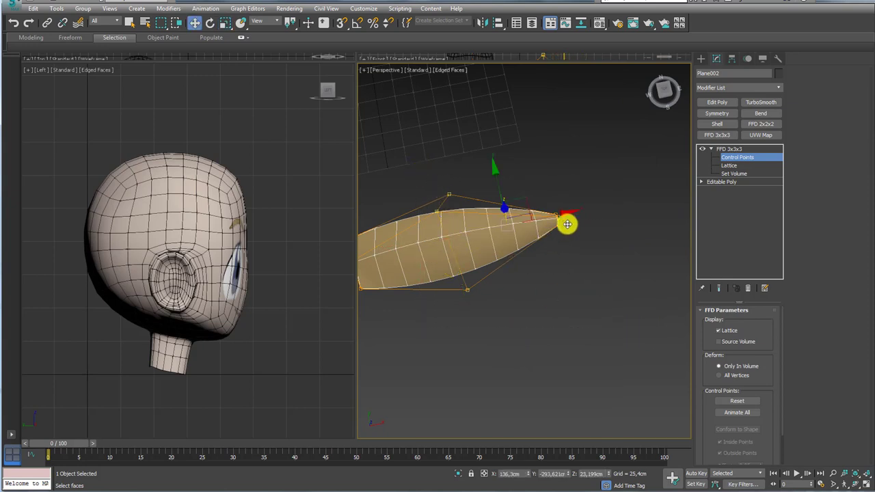
click(607, 200)
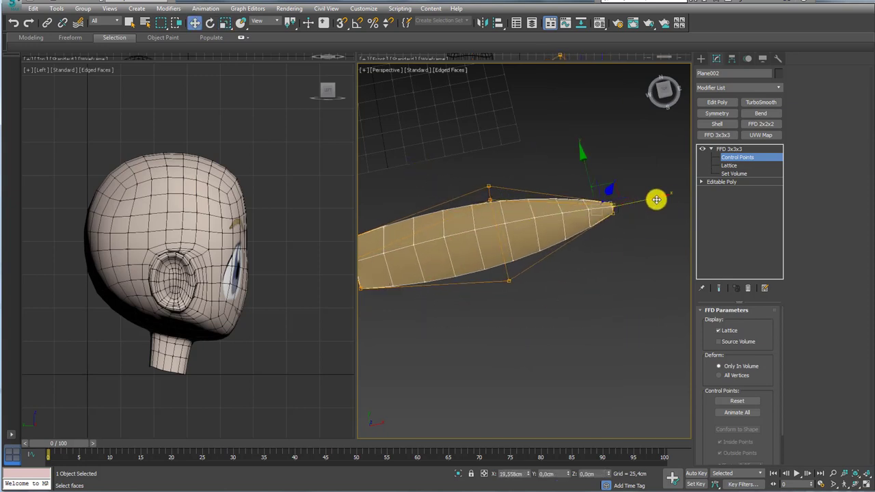
mouse_move(656, 198)
alt+middle_down()
mouse_move(602, 234)
mouse_move(565, 215)
mouse_move(519, 259)
alt+middle_up()
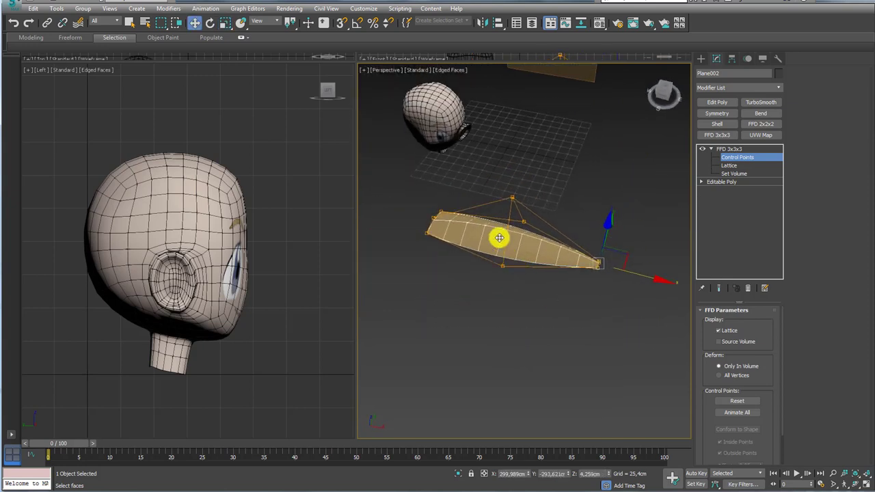
right_click(499, 237)
mouse_move(520, 347)
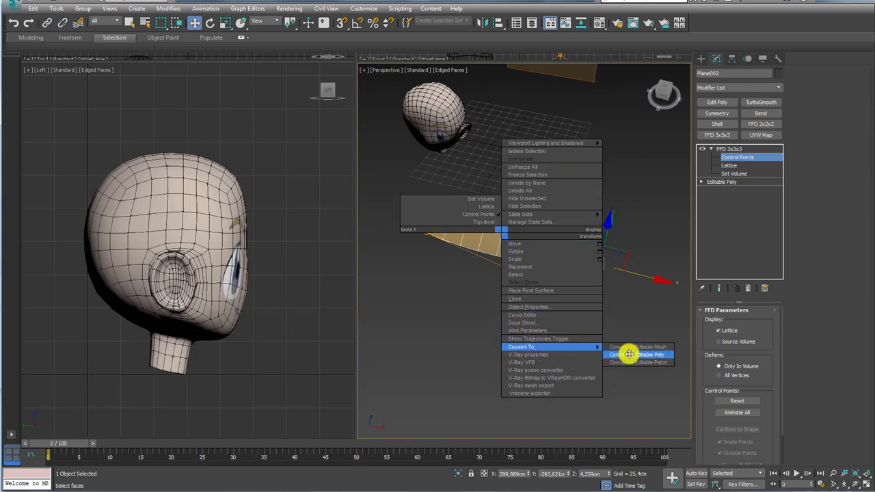
Convert the strand to an Editable Poly and select its outer border.
click(629, 354)
click(734, 322)
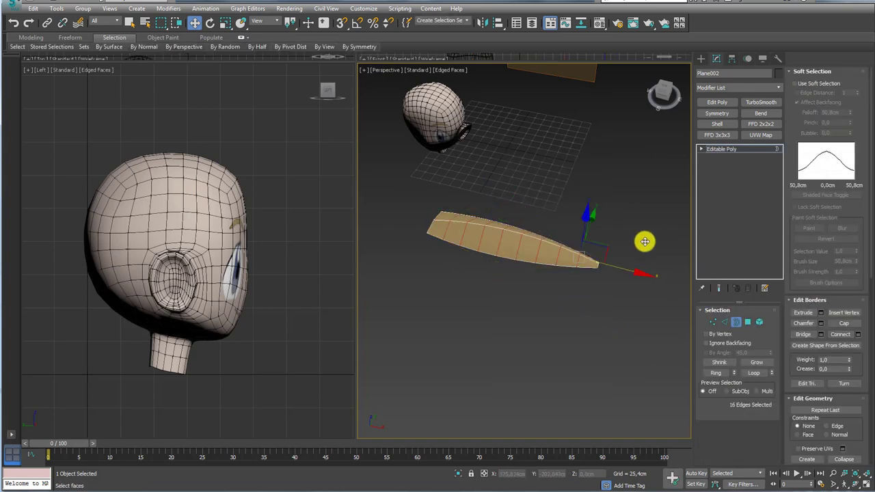
click(593, 264)
key(2)
scroll(627, 303, up, 3)
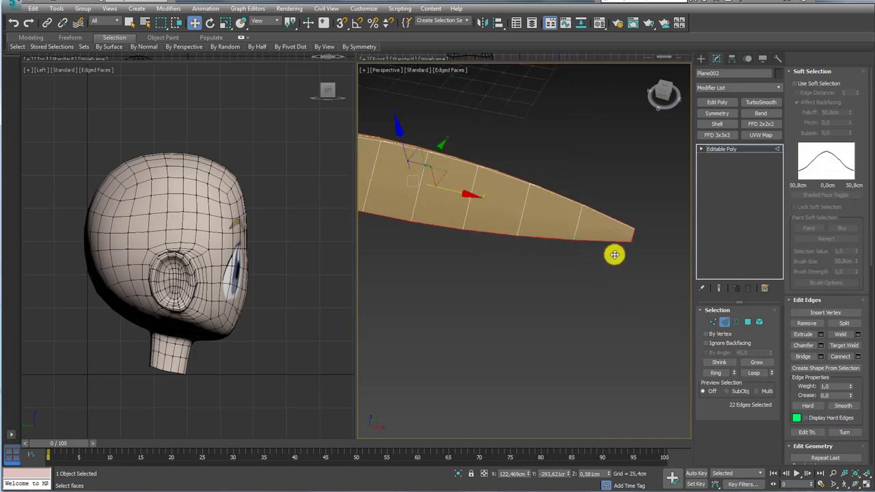
scroll(615, 253, up, 2)
mouse_move(615, 263)
alt+middle_down()
mouse_move(626, 299)
mouse_move(551, 273)
mouse_move(504, 213)
alt+middle_up()
mouse_move(620, 295)
alt+middle_down()
mouse_move(613, 317)
mouse_move(582, 201)
mouse_move(568, 237)
alt+middle_up()
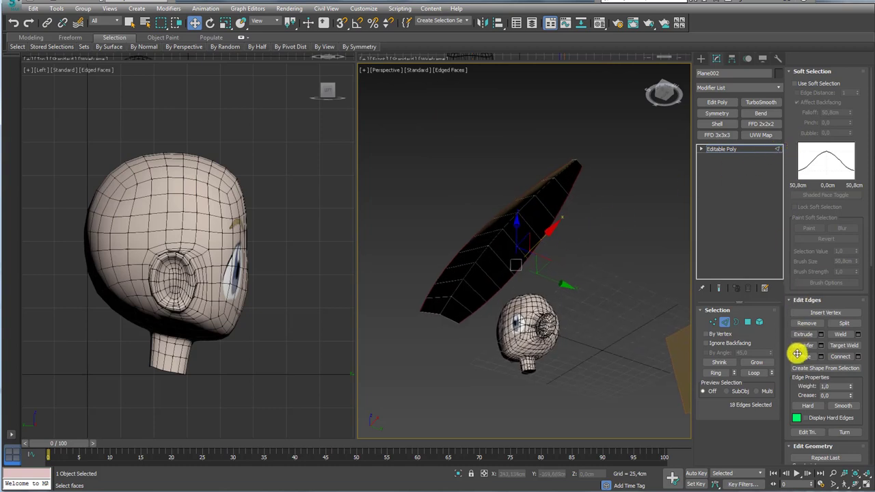
mouse_move(511, 196)
alt+middle_down()
mouse_move(551, 214)
mouse_move(510, 197)
alt+middle_up()
Connect the ring of crosswise edges with a lengthwise center loop, then select both end borders.
click(505, 198)
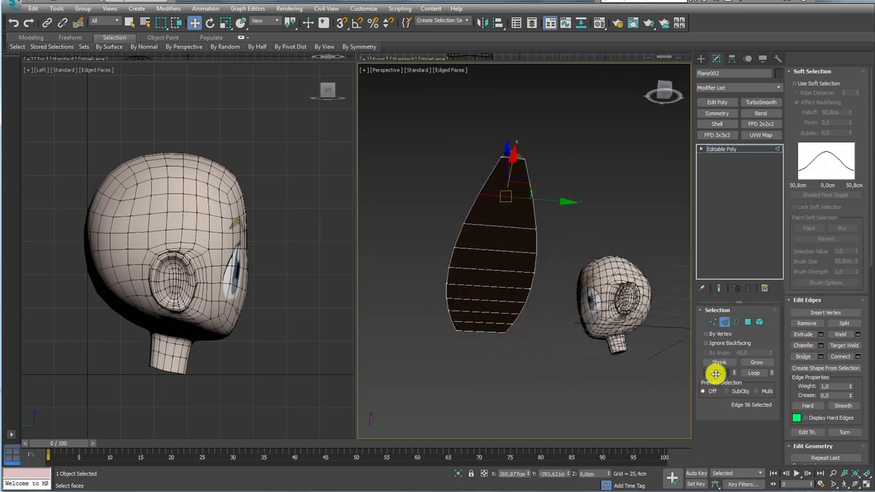
click(715, 373)
alt+middle_drag(523, 298, 543, 255)
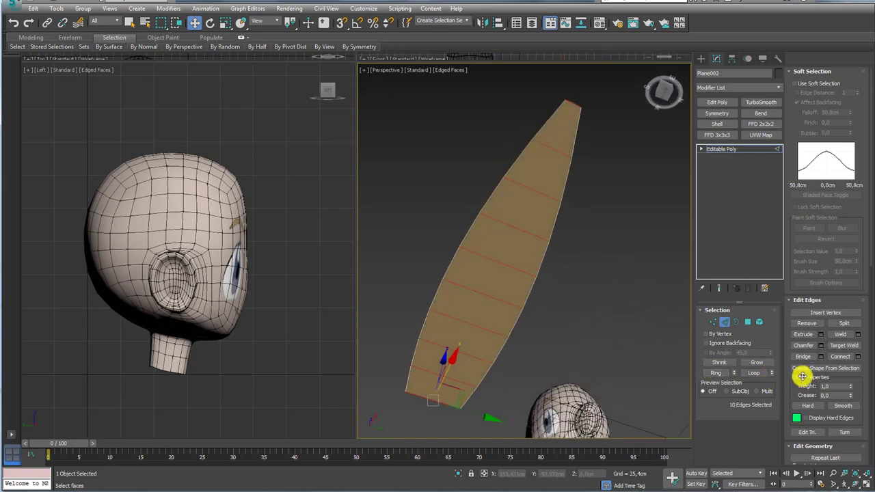
click(840, 355)
click(736, 322)
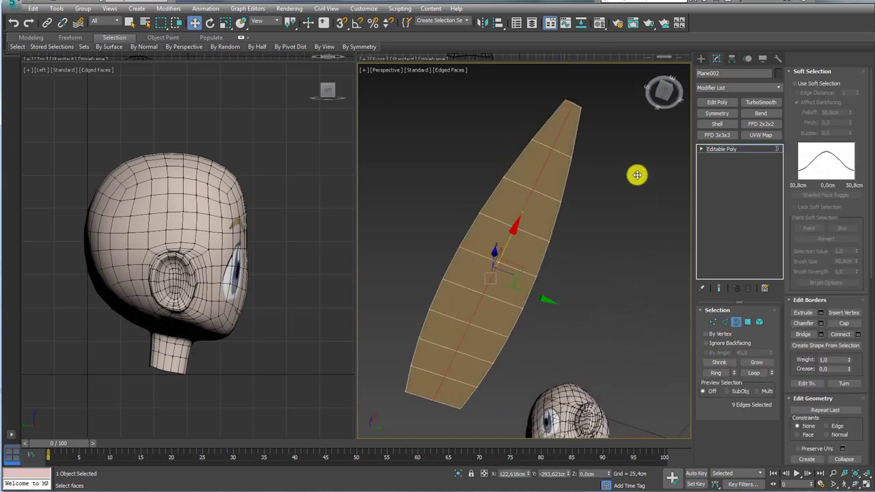
click(568, 83)
ctrl+click(460, 408)
mouse_move(557, 231)
alt+middle_down()
mouse_move(567, 274)
mouse_move(660, 278)
mouse_move(528, 286)
mouse_move(564, 295)
mouse_move(521, 285)
alt+middle_up()
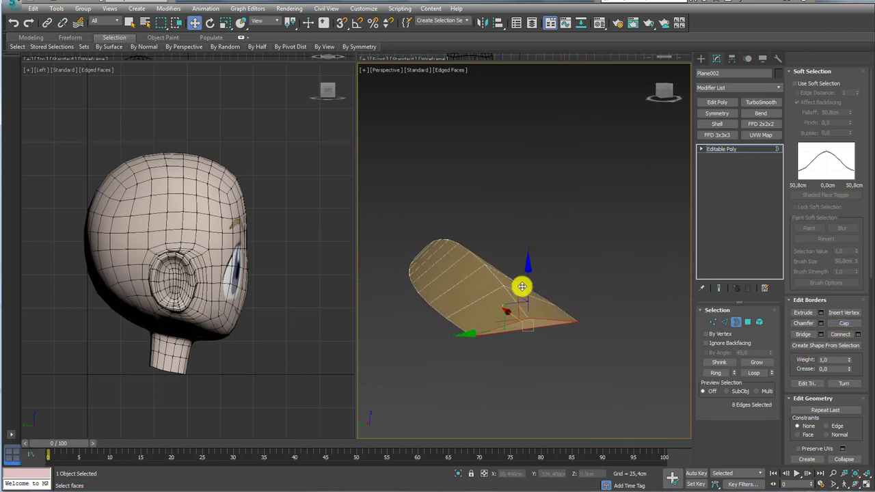
Add a TurboSmooth modifier to the whole strand.
click(732, 148)
mouse_move(560, 236)
alt+middle_down()
mouse_move(543, 312)
mouse_move(517, 339)
mouse_move(401, 269)
mouse_move(498, 250)
mouse_move(488, 256)
mouse_move(513, 292)
mouse_move(820, 142)
alt+middle_up()
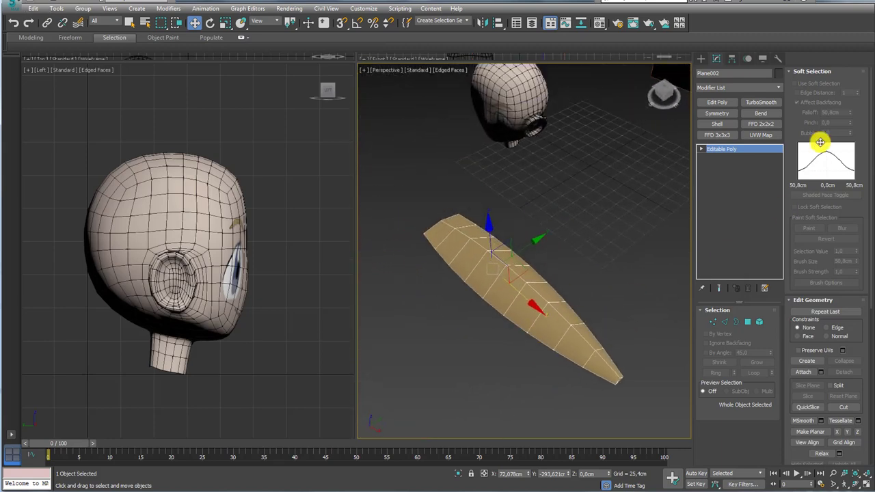
click(764, 102)
mouse_move(670, 191)
alt+middle_down()
mouse_move(589, 324)
mouse_move(511, 316)
mouse_move(552, 247)
mouse_move(565, 251)
alt+middle_up()
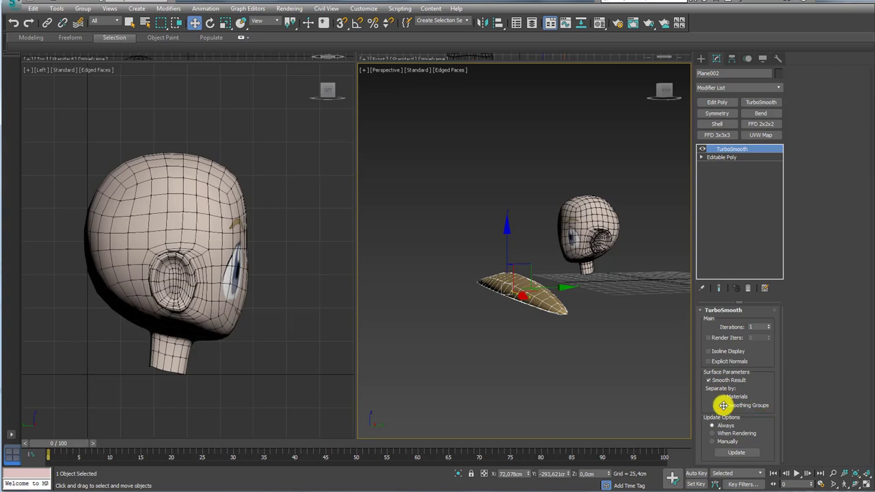
Enable TurboSmooth's Smoothing Groups option and enter the strand's Editable Poly vertex level.
click(722, 404)
mouse_move(535, 307)
alt+middle_down()
mouse_move(576, 337)
mouse_move(563, 345)
mouse_move(559, 400)
mouse_move(488, 343)
mouse_move(508, 269)
mouse_move(574, 278)
mouse_move(507, 234)
mouse_move(602, 250)
mouse_move(631, 274)
mouse_move(549, 341)
mouse_move(572, 342)
mouse_move(538, 314)
mouse_move(612, 370)
alt+middle_up()
click(703, 157)
click(717, 166)
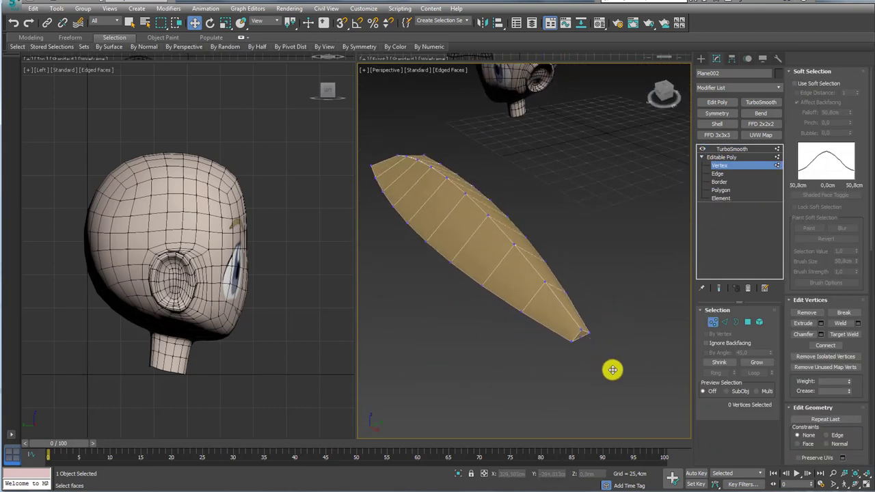
Scale the four tip vertices down into a sharp point.
drag(568, 331, 567, 329)
key(e)
scroll(592, 332, up, 3)
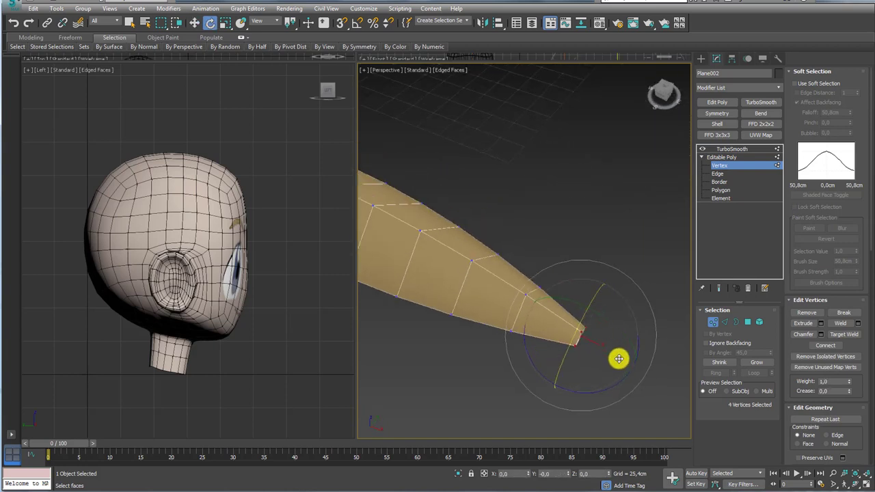
key(r)
drag(588, 341, 599, 429)
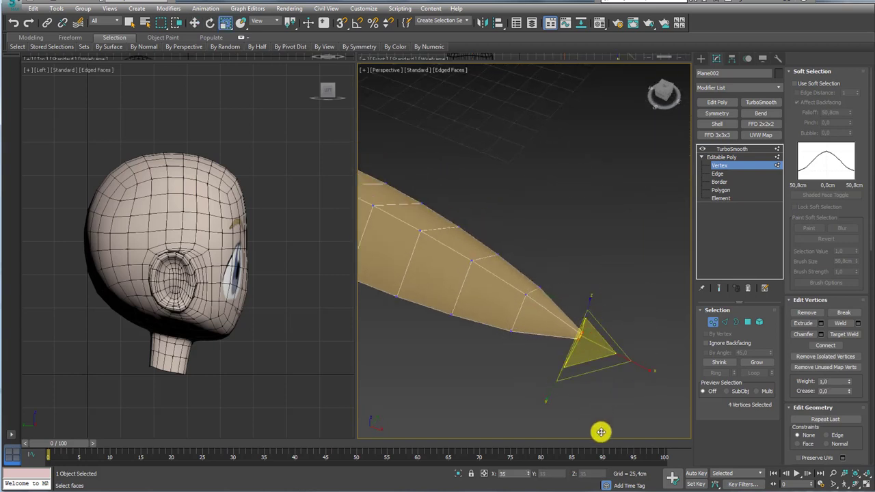
scroll(592, 349, down, 4)
Return to the smoothed strand and orbit around it beside the head.
click(727, 150)
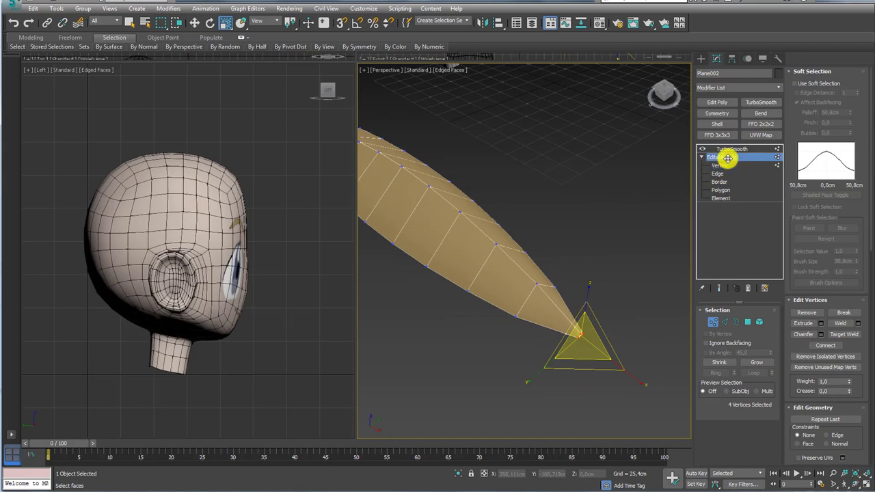
mouse_move(606, 209)
alt+middle_down()
mouse_move(506, 252)
mouse_move(499, 244)
mouse_move(564, 250)
alt+middle_up()
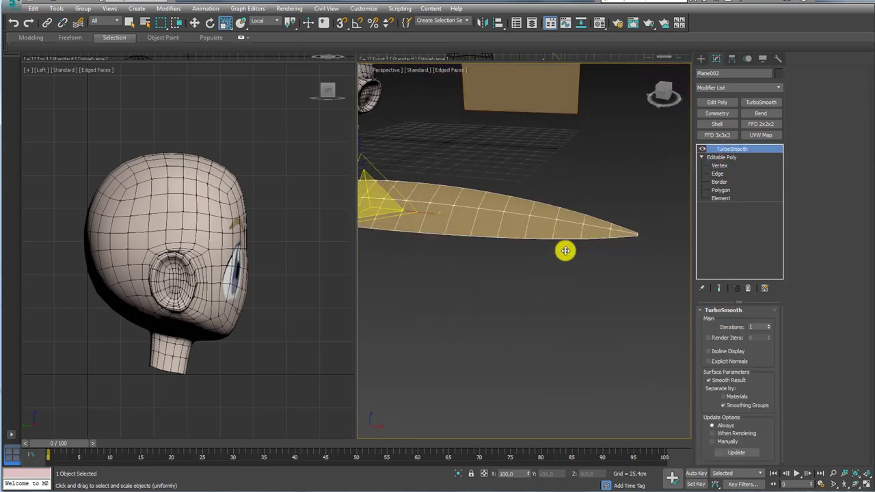
scroll(622, 260, down, 3)
mouse_move(621, 260)
alt+middle_down()
mouse_move(618, 294)
mouse_move(566, 315)
mouse_move(522, 285)
mouse_move(488, 246)
mouse_move(604, 260)
mouse_move(589, 275)
alt+middle_up()
scroll(589, 275, up, 2)
Select the four root-end vertices and rotate them to tilt the strand's root.
click(718, 170)
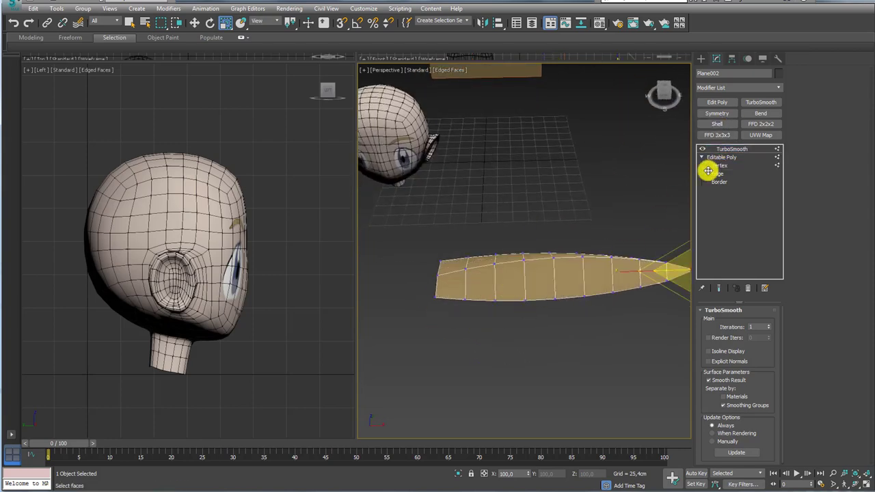
alt+middle_drag(581, 207, 461, 195)
drag(460, 195, 507, 263)
mouse_move(506, 263)
alt+middle_down()
mouse_move(510, 207)
mouse_move(502, 233)
alt+middle_up()
key(e)
key(w)
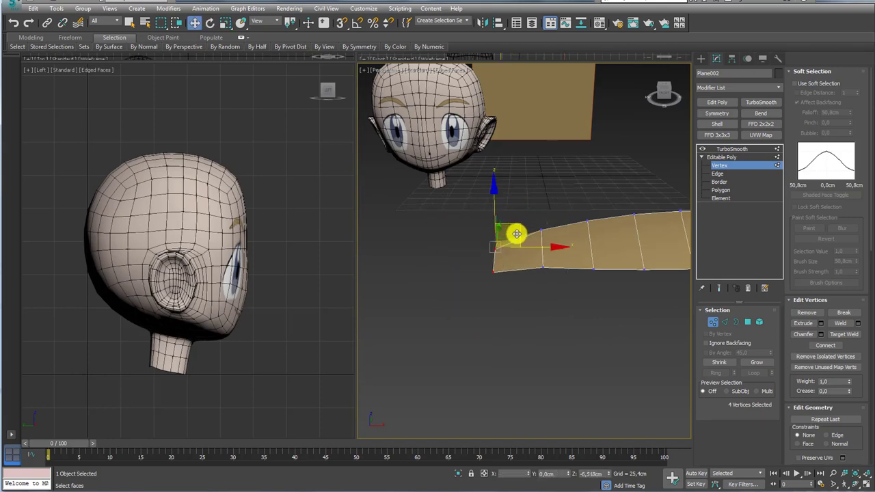
key(e)
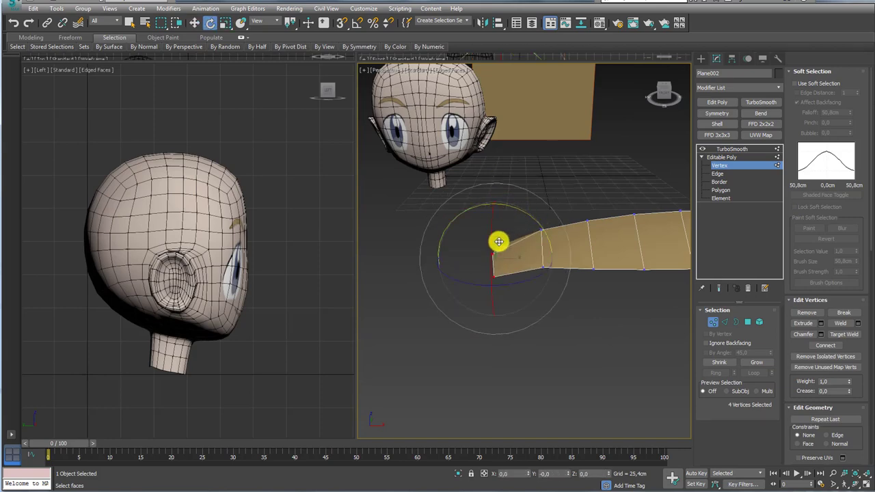
alt+middle_drag(499, 241, 514, 219)
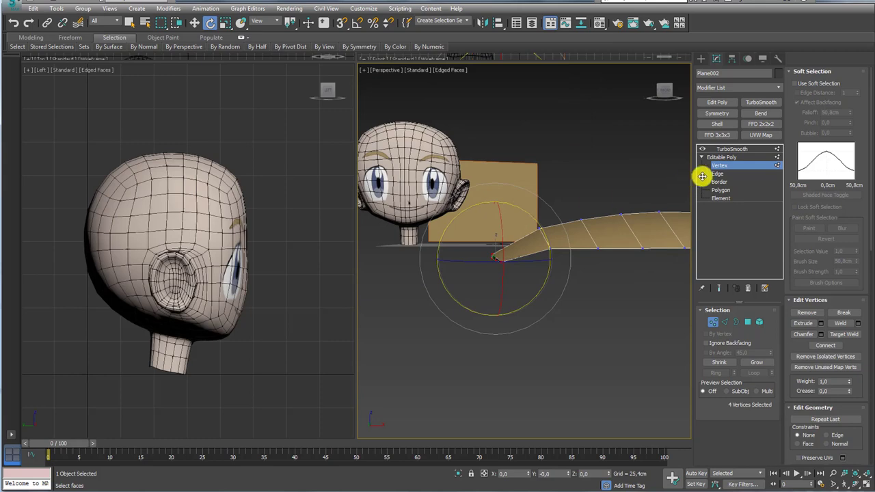
click(721, 156)
mouse_move(673, 175)
alt+middle_down()
mouse_move(638, 199)
mouse_move(681, 129)
alt+middle_up()
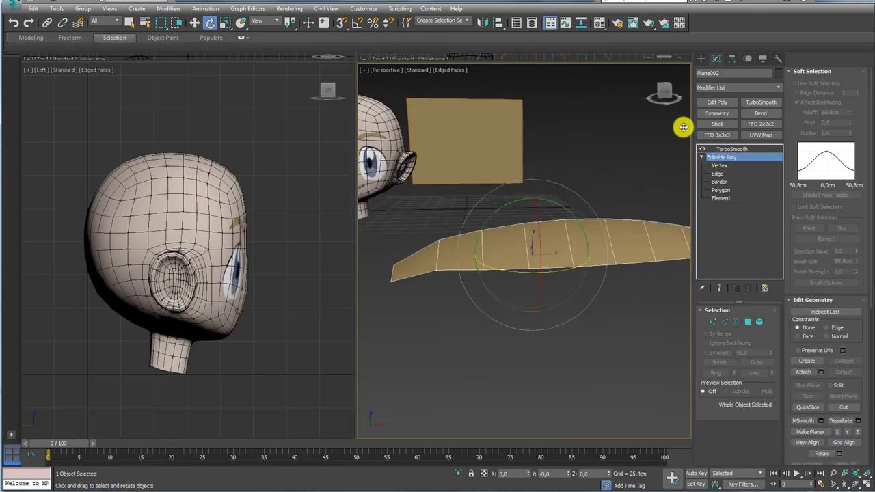
Move the strand's pivot to its root end using Affect Pivot Only.
click(731, 56)
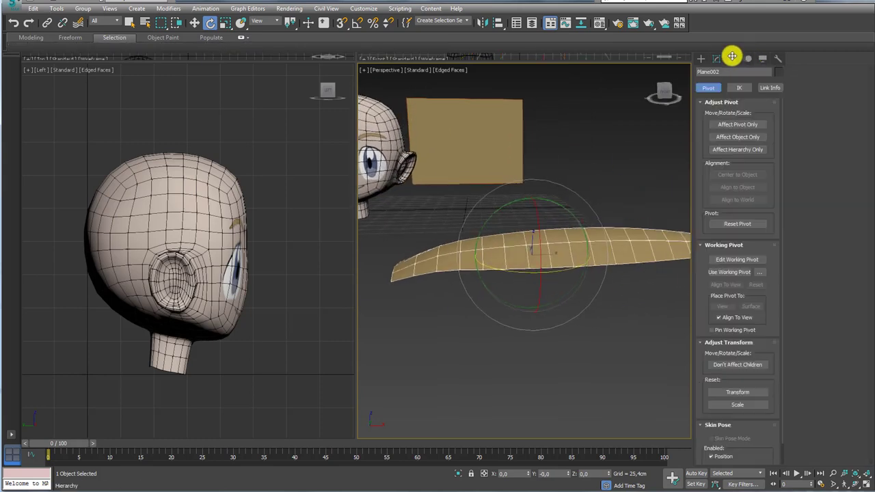
click(741, 123)
mouse_move(543, 248)
alt+middle_down()
mouse_move(552, 250)
mouse_move(482, 252)
mouse_move(500, 246)
alt+middle_up()
key(w)
scroll(539, 224, up, 3)
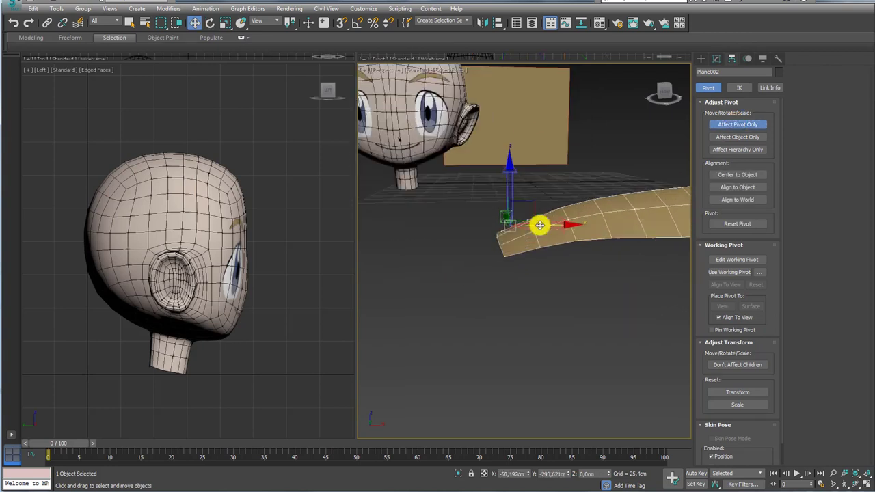
drag(533, 201, 524, 233)
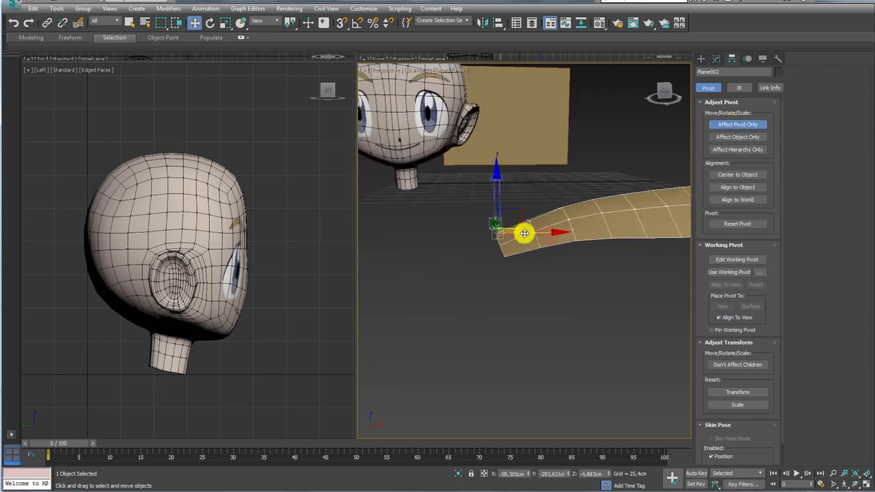
mouse_move(524, 233)
alt+middle_down()
mouse_move(512, 208)
mouse_move(519, 204)
mouse_move(581, 219)
mouse_move(663, 190)
mouse_move(677, 136)
alt+middle_up()
scroll(662, 190, down, 3)
click(724, 125)
Delete the TurboSmooth modifier, leaving a faceted Editable Poly strand.
click(716, 59)
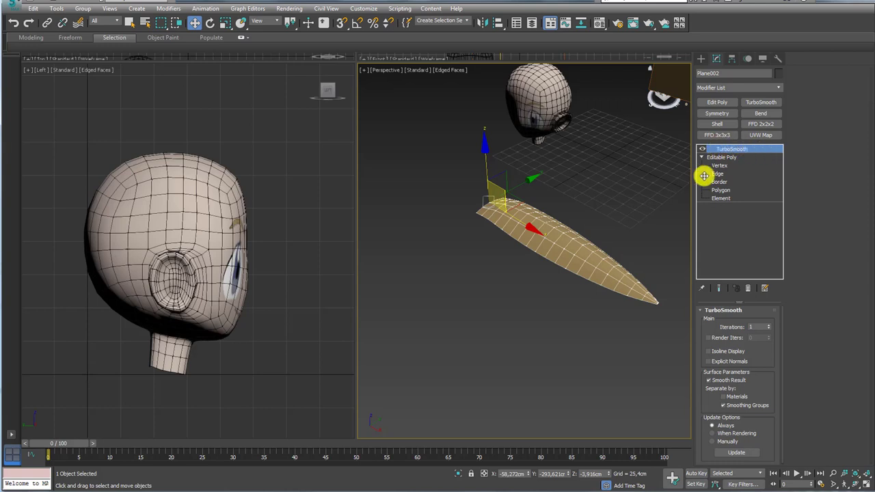
click(748, 285)
mouse_move(624, 150)
alt+middle_down()
mouse_move(538, 239)
mouse_move(573, 249)
alt+middle_up()
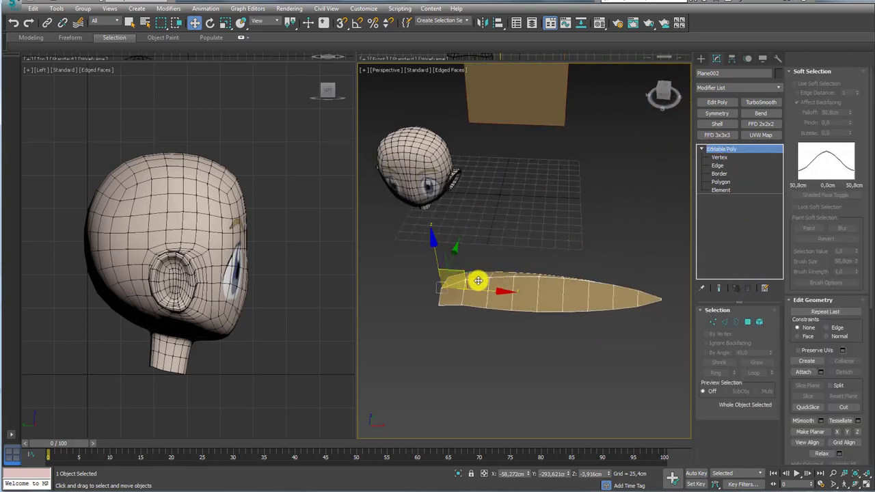
mouse_move(484, 236)
alt+middle_down()
mouse_move(553, 312)
mouse_move(494, 279)
mouse_move(521, 228)
alt+middle_up()
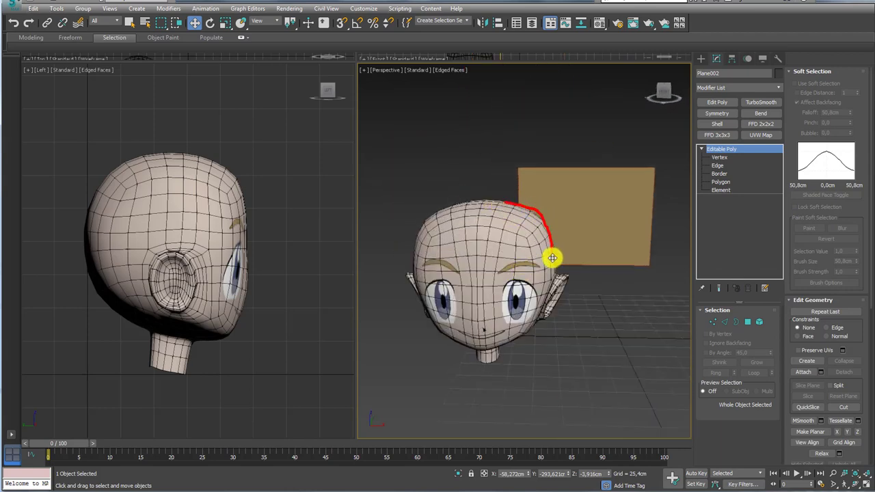
Sketch guide arcs for the strands over the head, then clear them.
drag(517, 192, 556, 259)
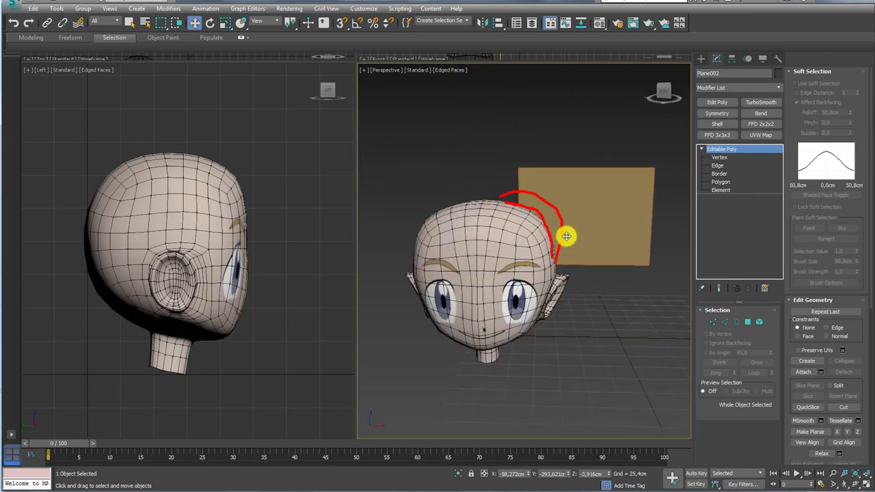
drag(506, 179, 580, 240)
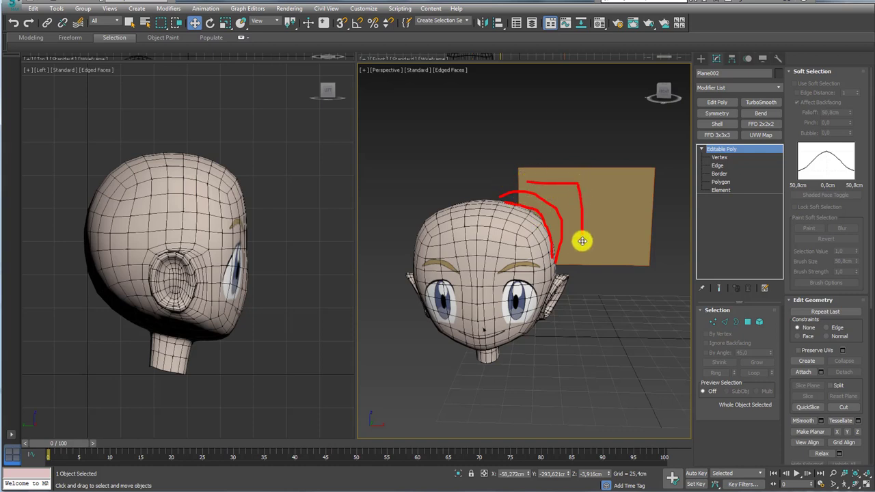
key(shift+z)
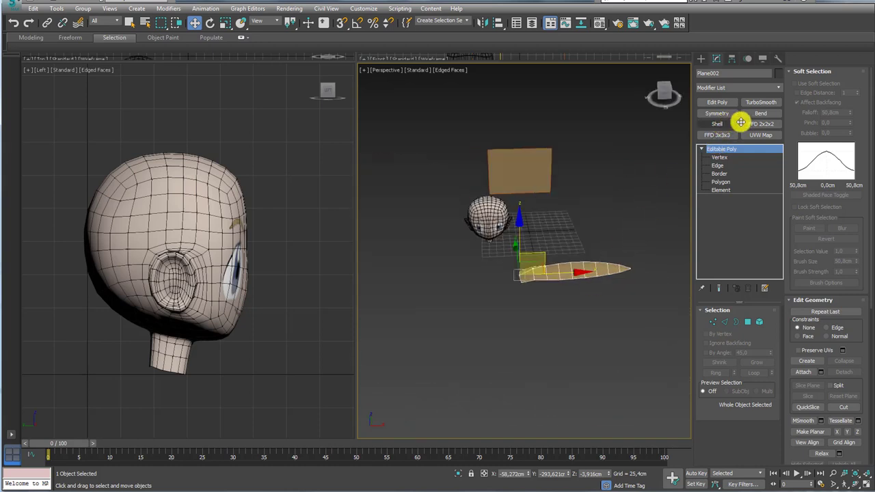
Add a Bend modifier to the strand with Angle 41 on the X axis.
click(761, 113)
scroll(598, 271, up, 3)
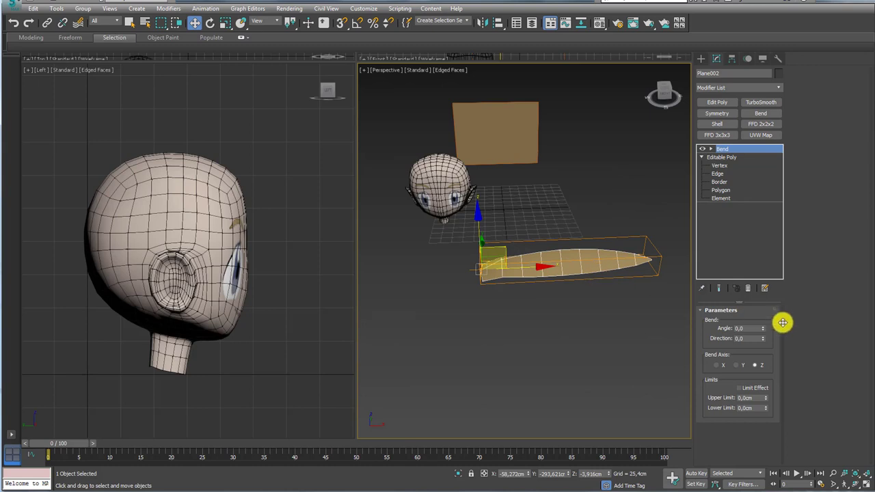
drag(762, 329, 763, 287)
click(736, 365)
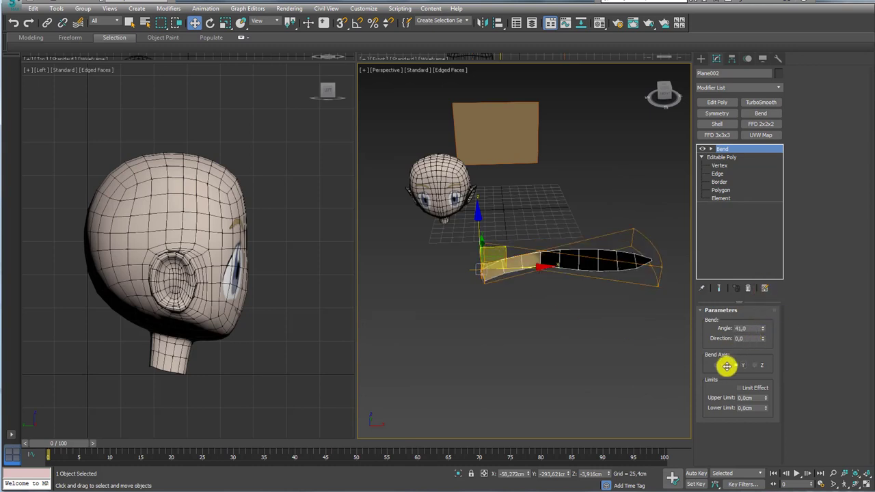
click(721, 364)
mouse_move(764, 328)
mouse_down()
mouse_move(762, 136)
mouse_move(791, 383)
mouse_move(732, 16)
mouse_move(777, 372)
mouse_move(728, 43)
mouse_move(747, 354)
mouse_move(711, 82)
mouse_move(726, 331)
mouse_move(707, 57)
mouse_move(718, 390)
mouse_move(703, 74)
mouse_move(730, 349)
mouse_move(433, 297)
mouse_move(461, 254)
mouse_up()
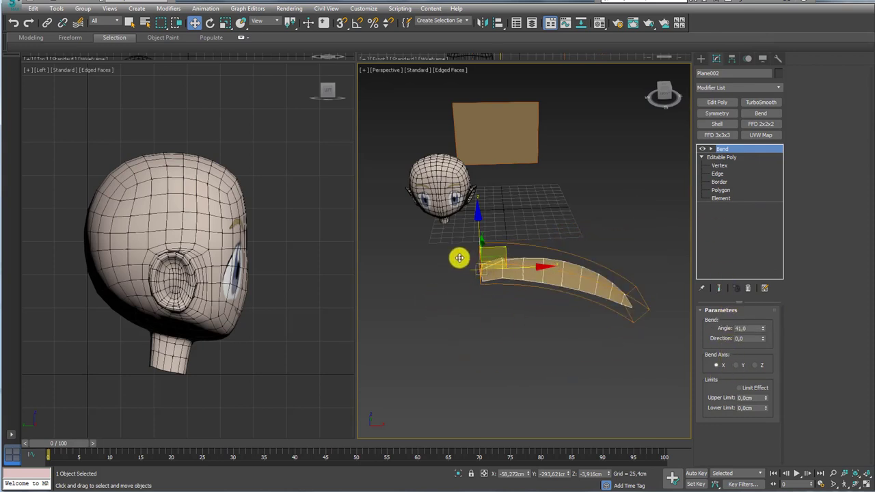
Select the Editable Poly and toggle the Bend off to show the flat mesh.
scroll(546, 263, up, 2)
scroll(547, 262, down, 2)
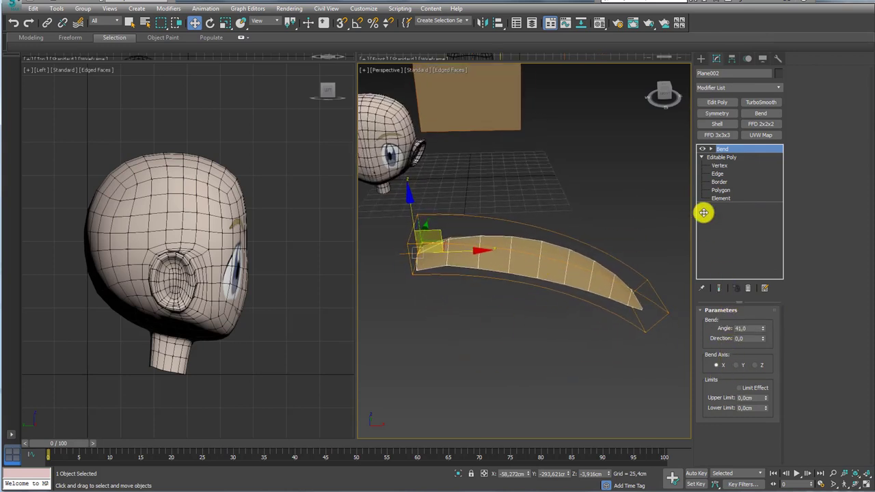
click(728, 157)
click(703, 149)
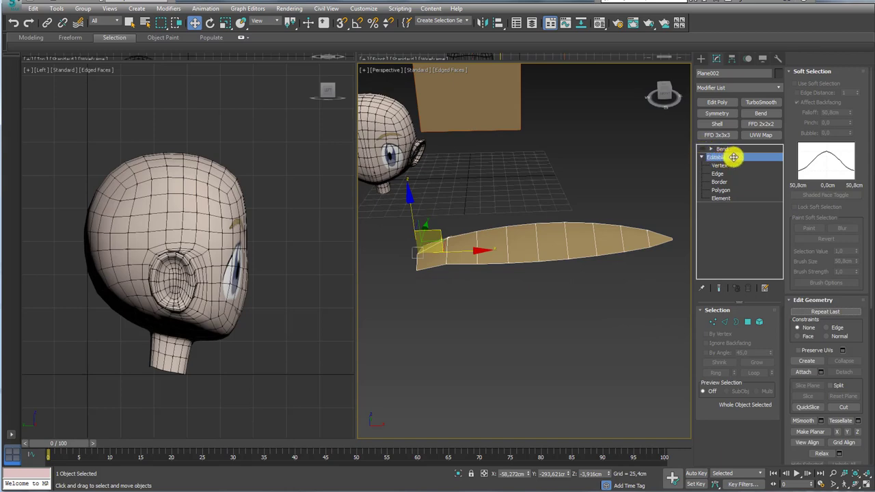
Add a Twist modifier and twist the strand strongly around the X axis.
click(701, 155)
click(776, 91)
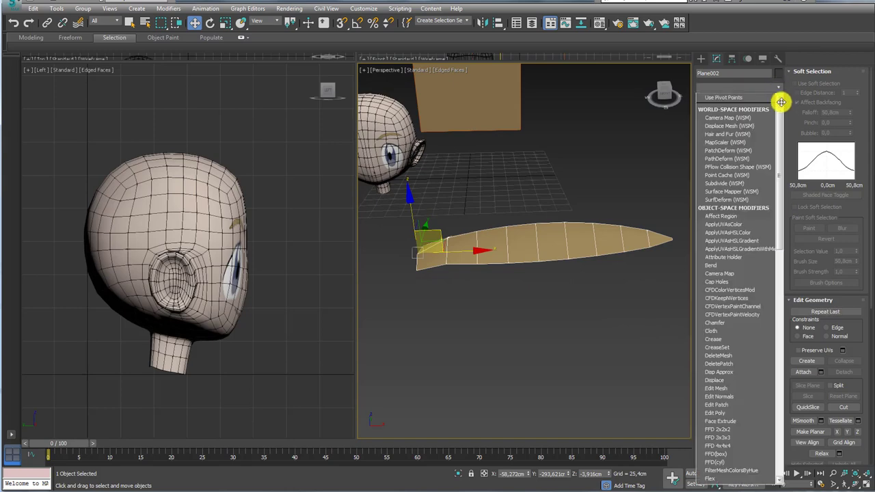
drag(782, 101, 780, 325)
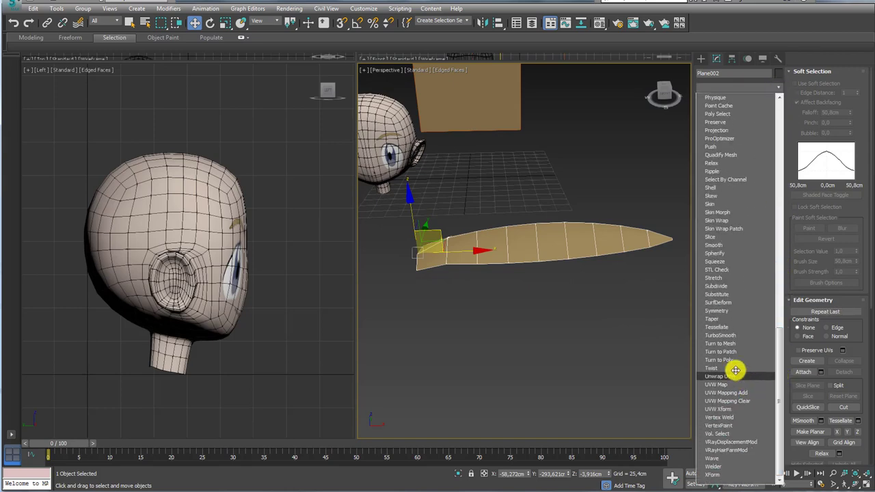
click(733, 368)
drag(758, 331, 754, 278)
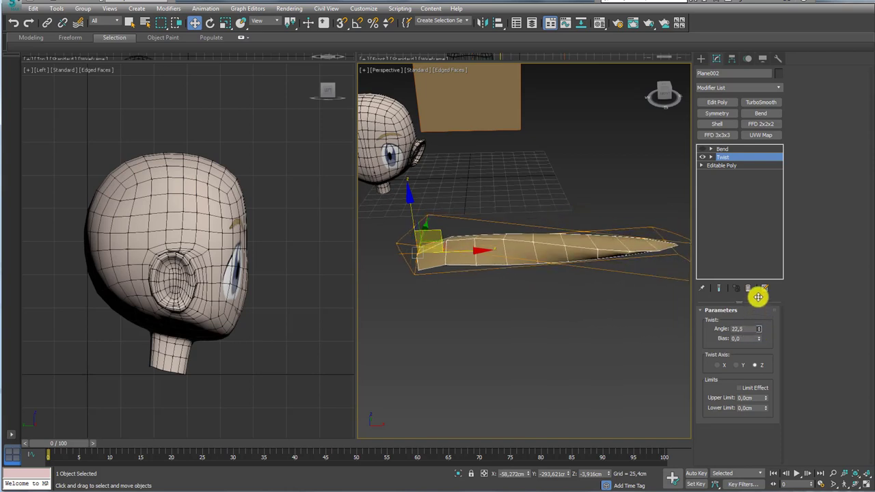
click(715, 367)
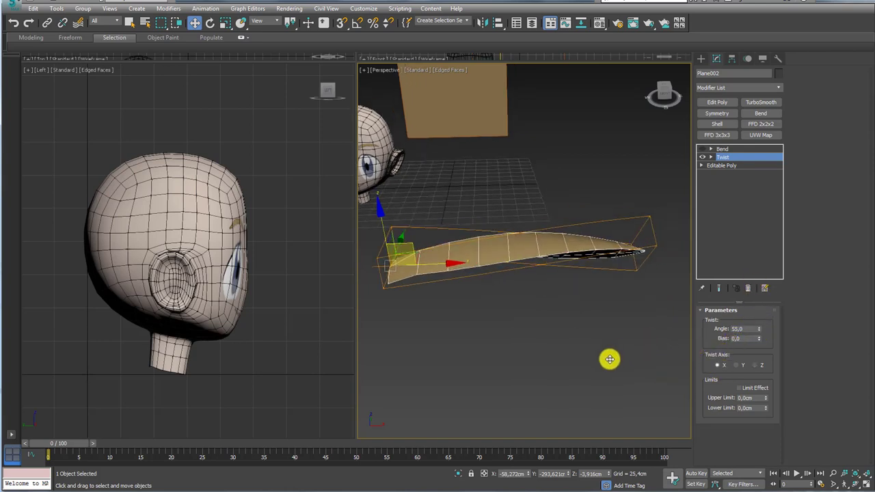
mouse_move(609, 357)
alt+middle_down()
mouse_move(485, 355)
mouse_move(560, 347)
alt+middle_up()
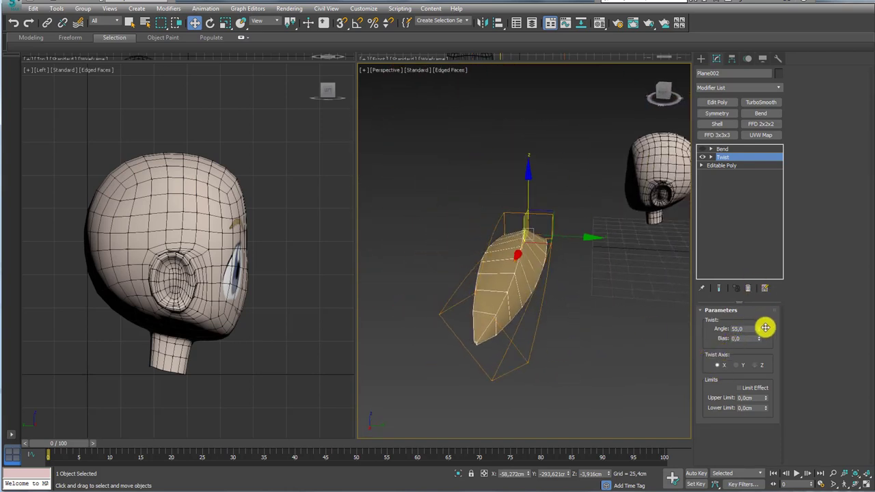
mouse_move(766, 327)
mouse_down()
mouse_move(754, 272)
mouse_move(777, 457)
mouse_move(782, 33)
mouse_up()
Try a different Bend angle, then reset both Twist and Bend angles to 0.
click(708, 149)
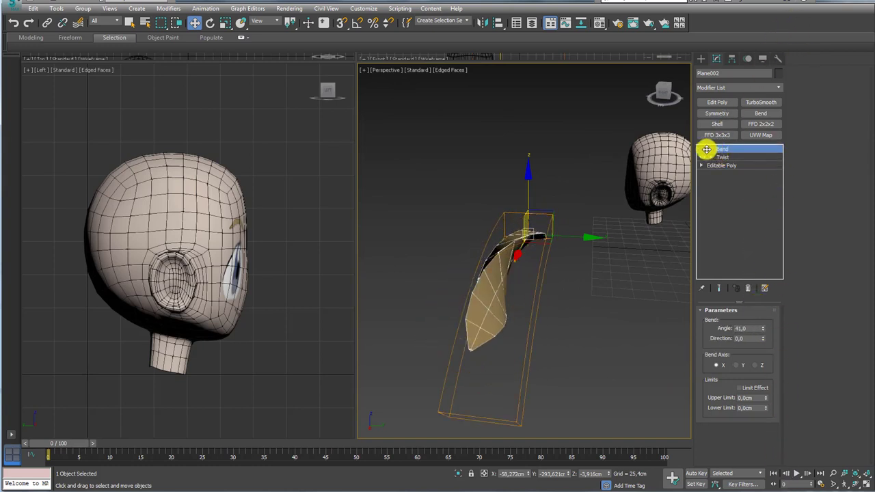
mouse_move(761, 327)
mouse_down()
mouse_move(758, 285)
mouse_move(769, 267)
mouse_move(775, 474)
mouse_move(742, 185)
mouse_move(756, 410)
mouse_move(728, 157)
mouse_up()
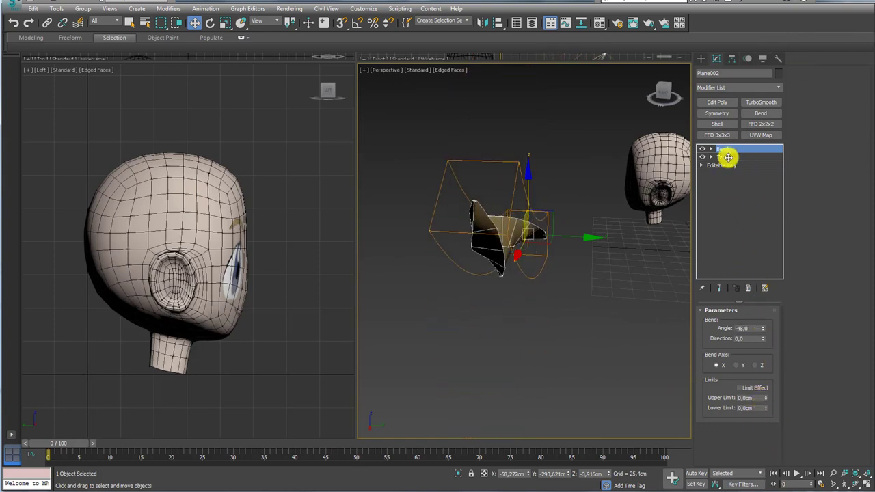
click(729, 157)
right_click(758, 330)
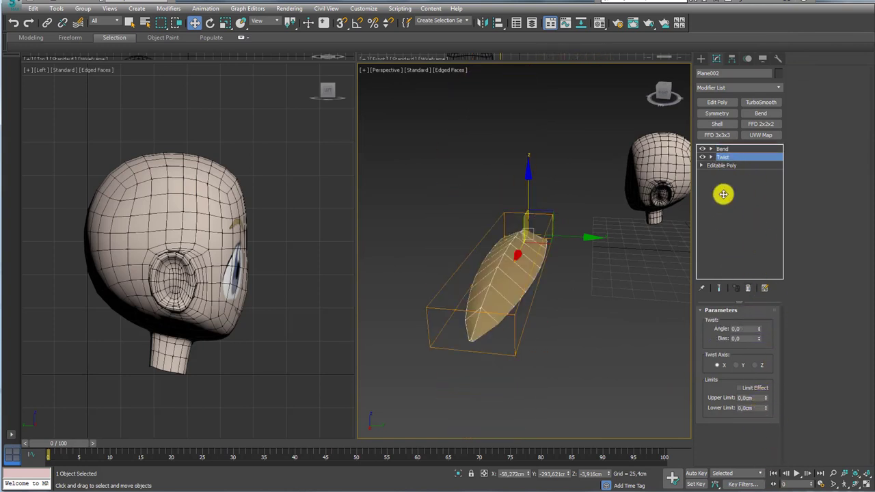
click(729, 148)
mouse_move(656, 199)
alt+middle_down()
mouse_move(586, 230)
mouse_move(768, 310)
alt+middle_up()
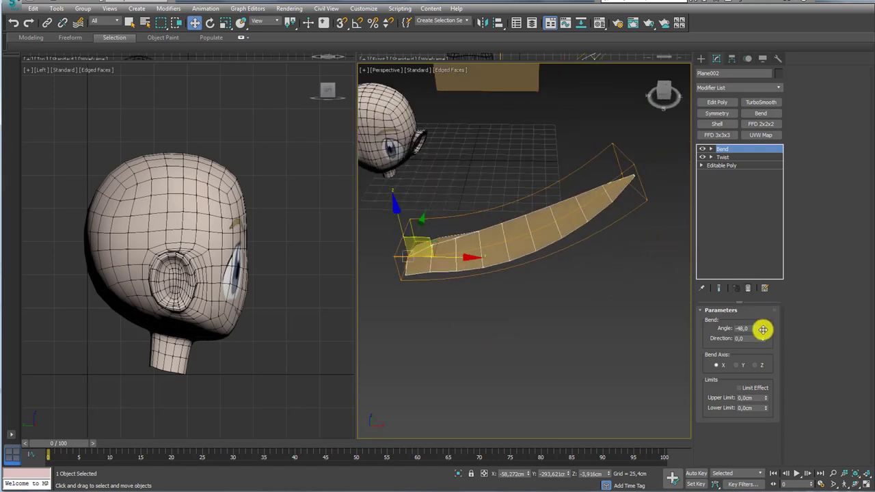
right_click(763, 329)
mouse_move(533, 260)
alt+middle_down()
mouse_move(512, 214)
mouse_move(527, 299)
mouse_move(572, 358)
mouse_move(590, 242)
mouse_move(595, 251)
mouse_move(559, 266)
mouse_move(556, 167)
mouse_move(574, 102)
alt+middle_up()
Open the Material Editor and drag a material toward the backdrop, dismissing the name-clash prompt.
click(599, 22)
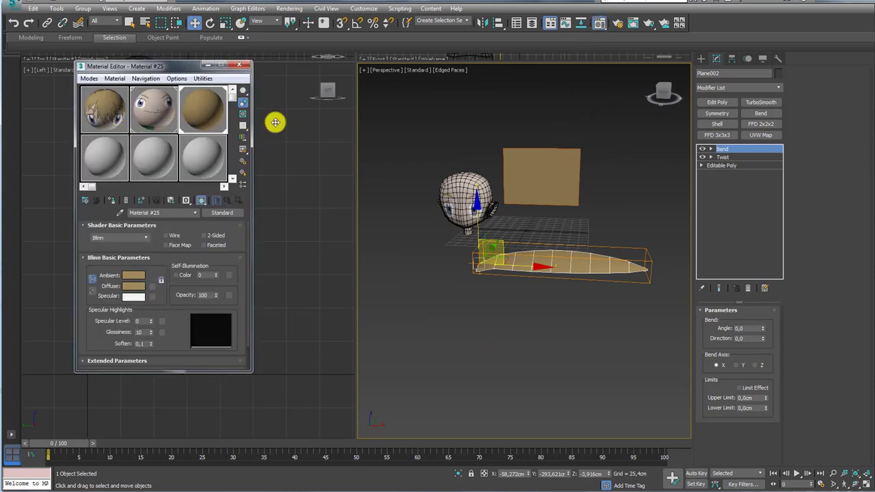
scroll(542, 188, up, 5)
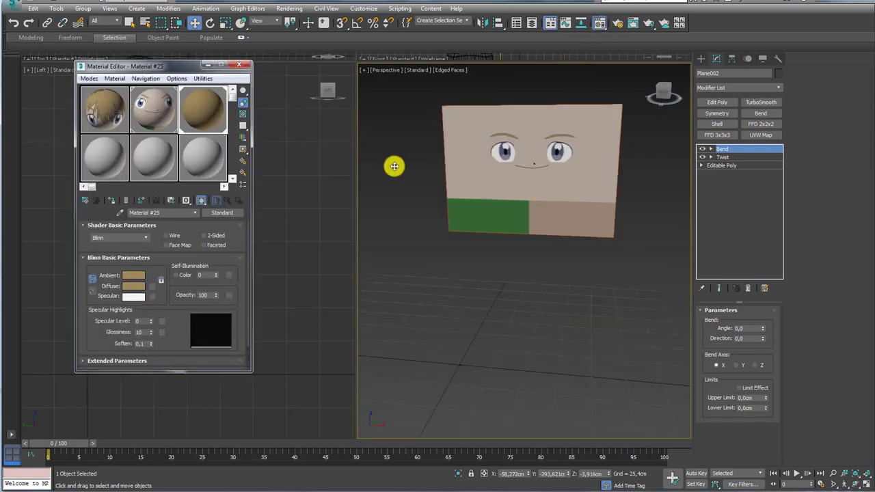
drag(394, 166, 549, 176)
click(487, 280)
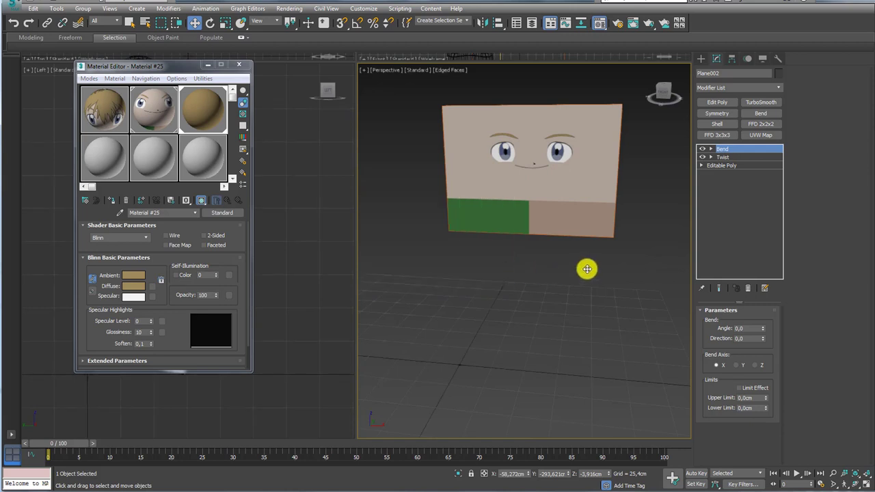
click(584, 267)
Assign the anime reference material to Plane001, renaming it to keep both materials.
click(471, 197)
drag(118, 120, 531, 186)
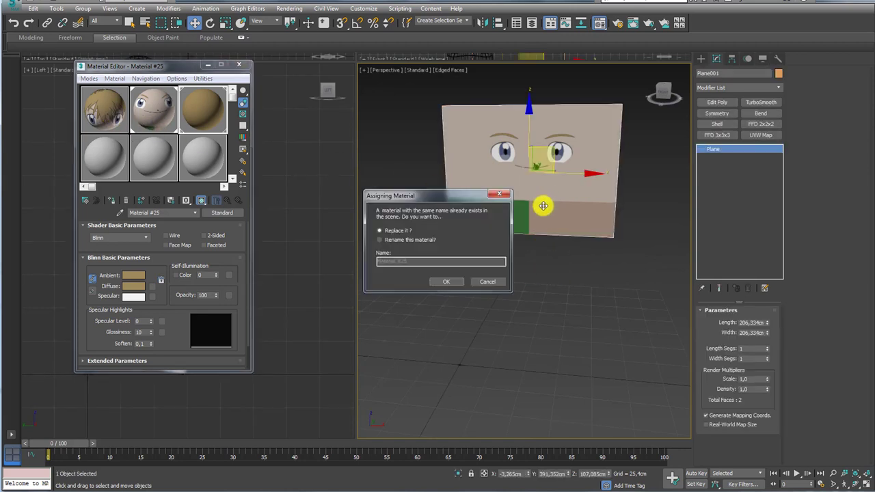
click(409, 240)
click(446, 281)
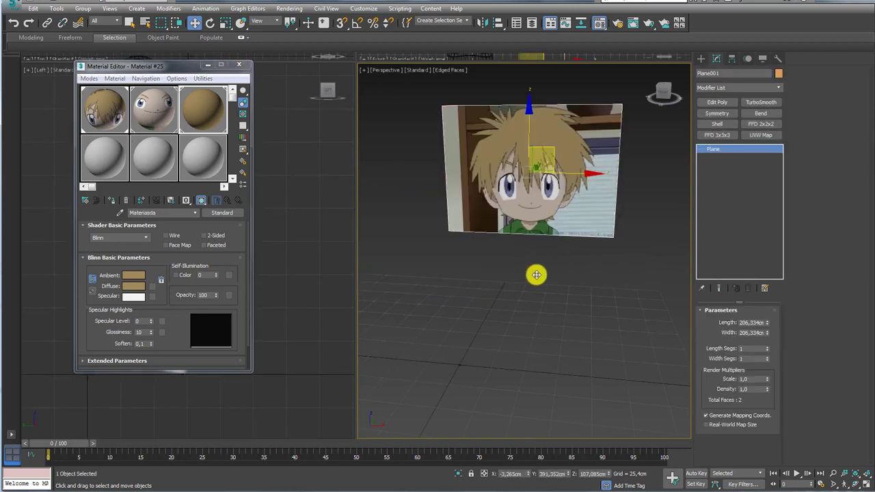
scroll(542, 254, down, 3)
scroll(543, 236, up, 3)
scroll(510, 216, up, 5)
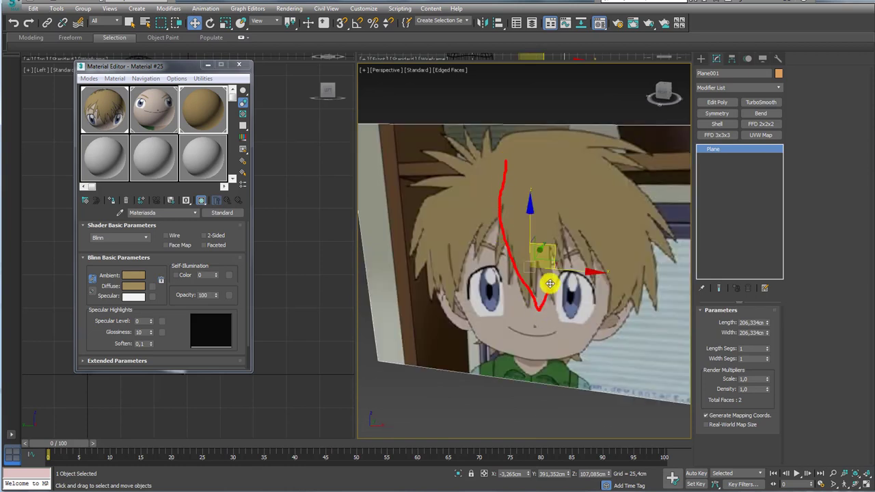
Sketch the hair strand outlines, including spiky top strands, over the reference, then clear them.
mouse_move(550, 283)
mouse_down()
mouse_move(543, 189)
mouse_move(506, 158)
mouse_up()
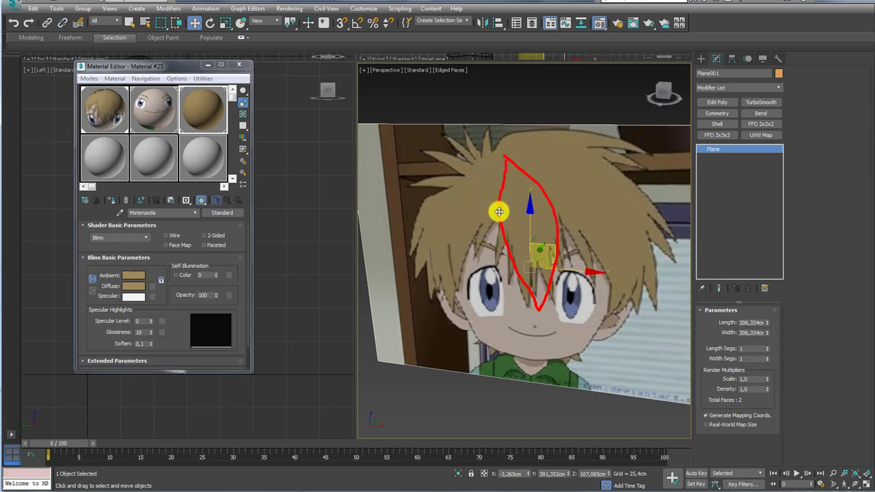
mouse_move(479, 230)
mouse_down()
mouse_move(445, 307)
mouse_move(414, 227)
mouse_move(475, 169)
mouse_up()
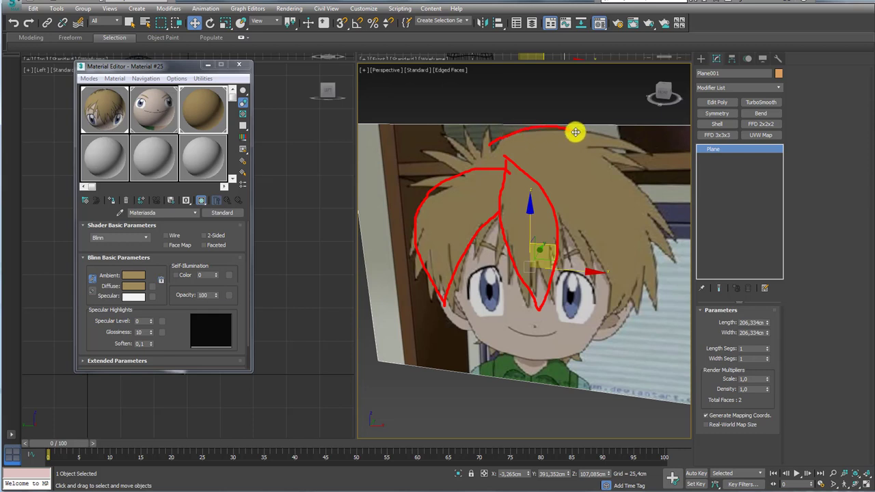
mouse_move(575, 132)
mouse_down()
mouse_move(639, 189)
mouse_move(659, 262)
mouse_up()
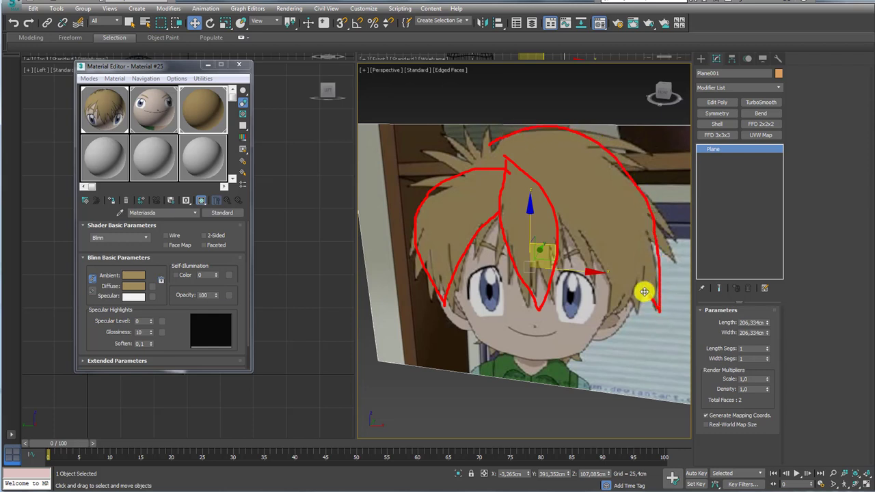
drag(643, 292, 563, 227)
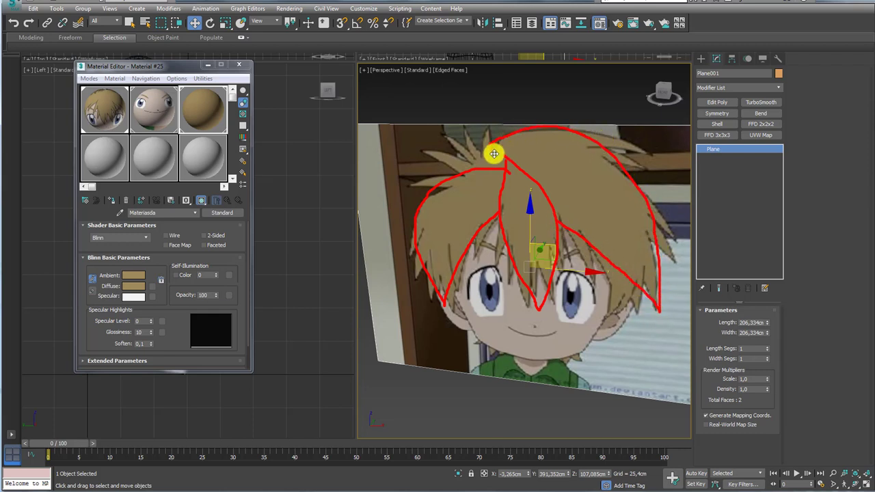
mouse_move(462, 130)
mouse_down()
mouse_move(437, 148)
mouse_move(455, 177)
mouse_up()
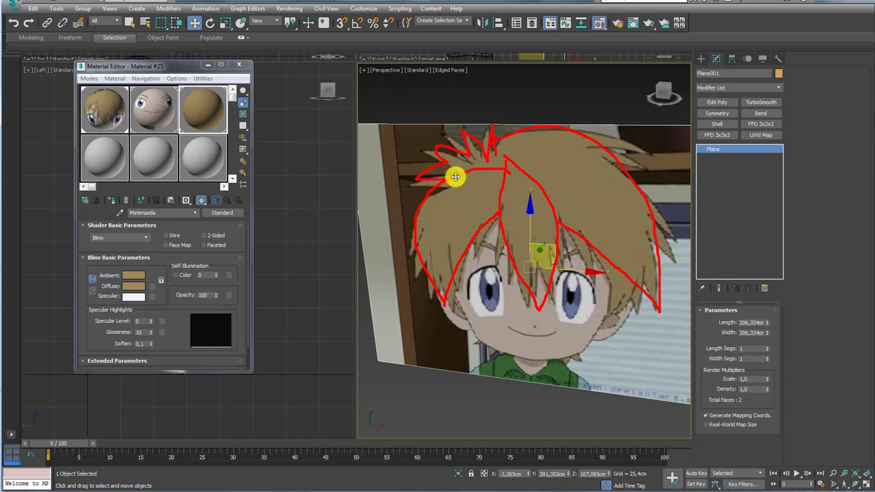
mouse_move(619, 141)
mouse_down()
mouse_move(648, 153)
mouse_move(647, 168)
mouse_up()
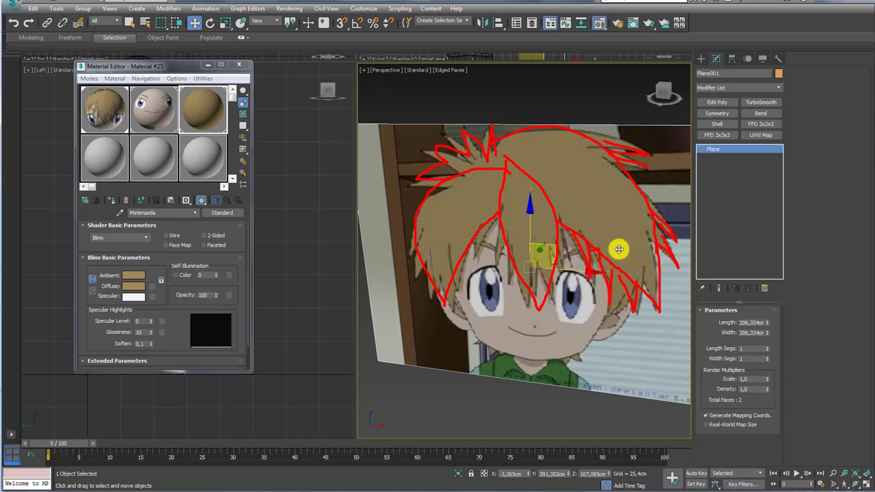
key(Escape)
In front view, select the curved hair plane and move it onto the top of the head.
scroll(488, 250, down, 5)
scroll(469, 238, down, 3)
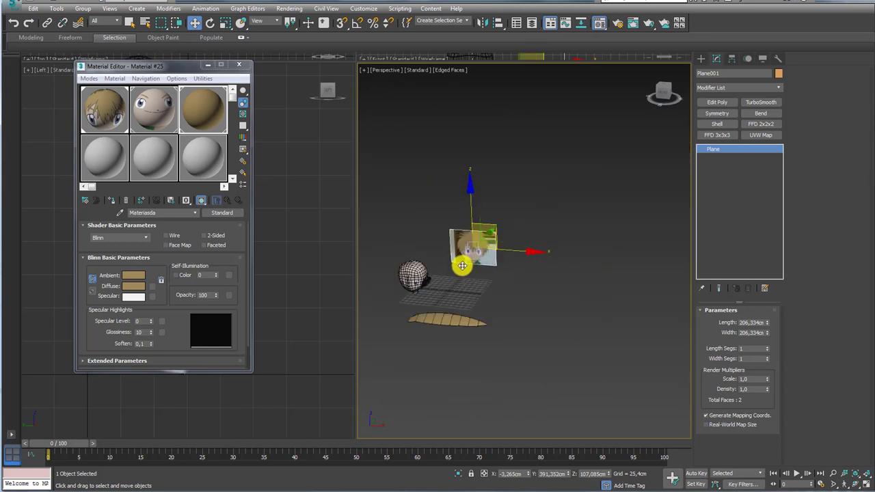
scroll(462, 250, down, 2)
key(f)
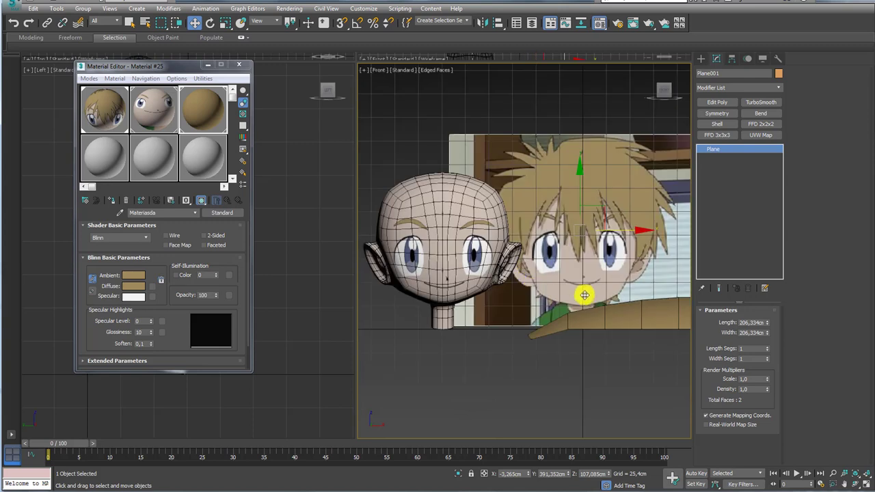
scroll(501, 293, up, 3)
scroll(501, 293, down, 2)
click(552, 305)
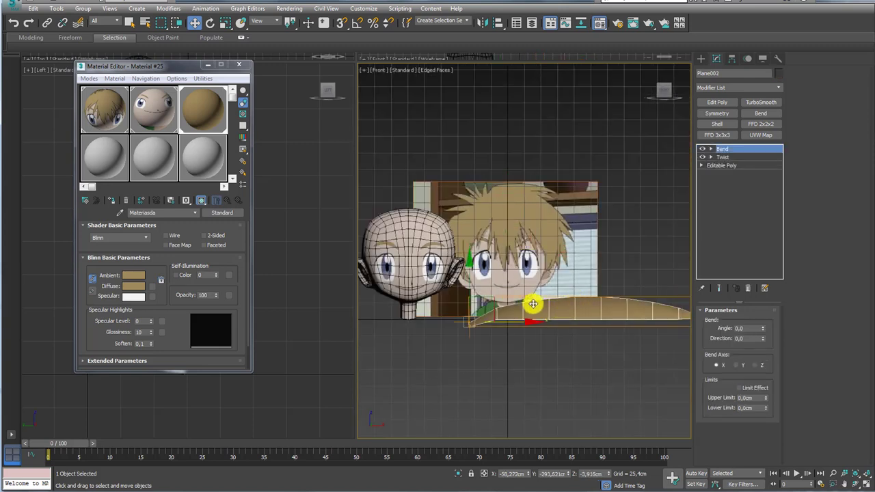
mouse_move(477, 297)
mouse_down()
mouse_move(416, 182)
mouse_move(415, 256)
mouse_up()
Switch to Scale, sketch the hair's arc over the reference, and orbit to the 3D head.
key(e)
key(r)
scroll(517, 217, up, 2)
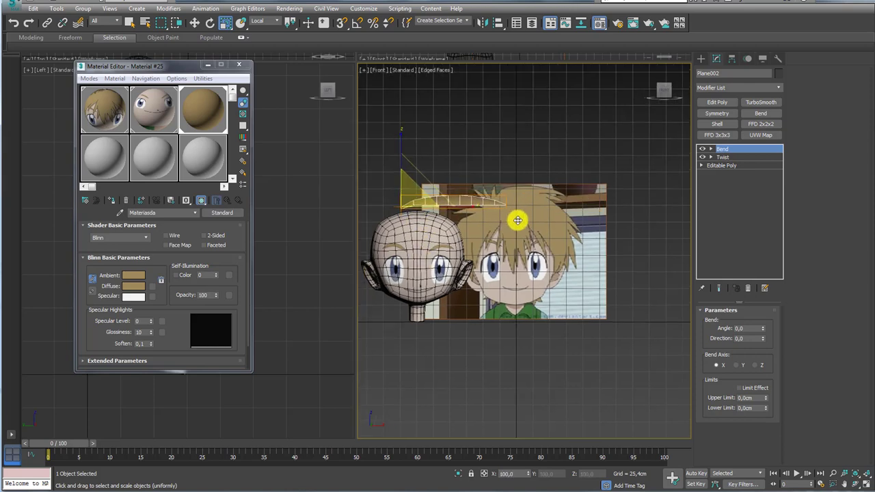
scroll(534, 220, up, 2)
scroll(453, 244, up, 1)
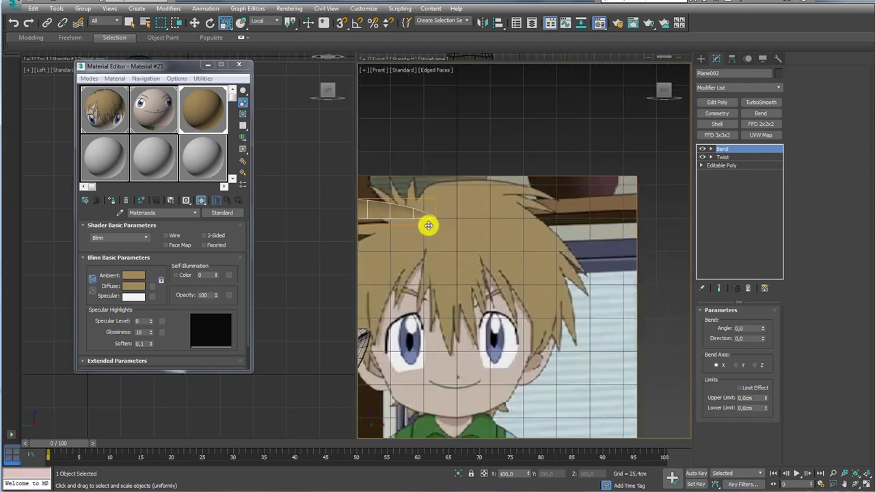
mouse_move(454, 227)
mouse_down()
mouse_move(508, 273)
mouse_move(533, 345)
mouse_up()
mouse_move(397, 219)
mouse_down()
mouse_move(576, 257)
mouse_move(541, 340)
mouse_up()
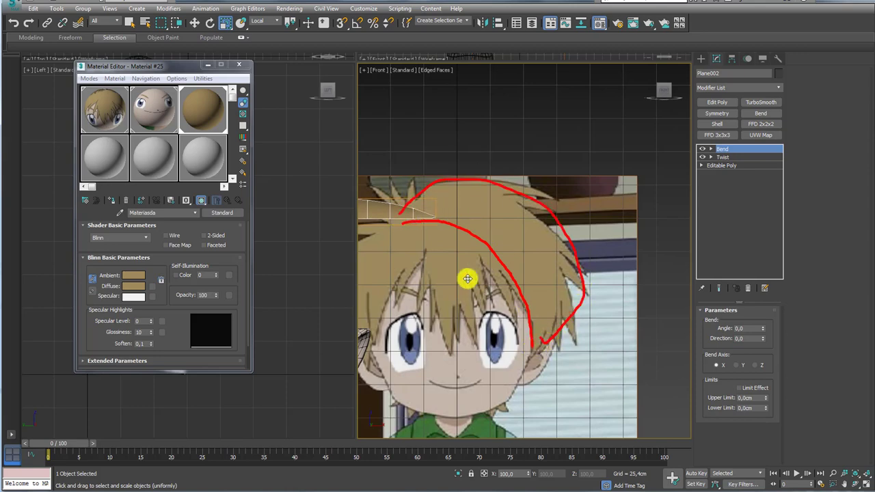
mouse_move(578, 241)
alt+middle_down()
mouse_move(490, 207)
mouse_move(478, 188)
alt+middle_up()
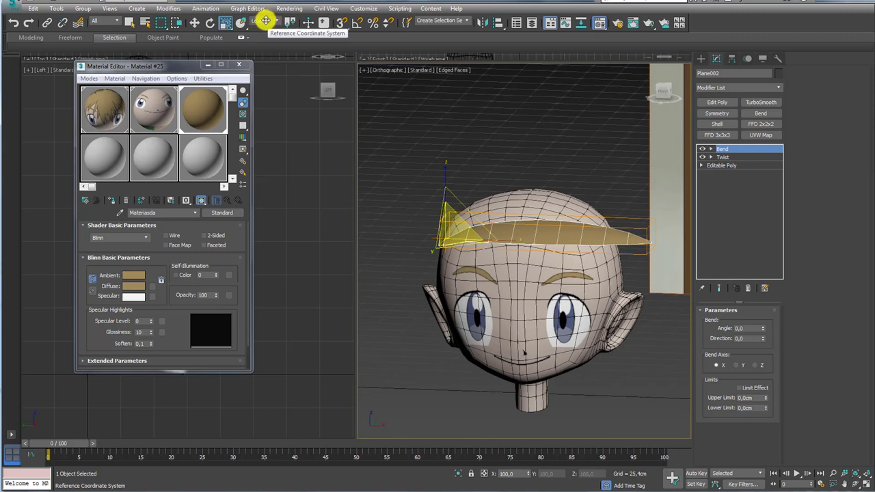
Set the coordinate system to Local, move the hair strip onto the head and rotate it.
click(266, 22)
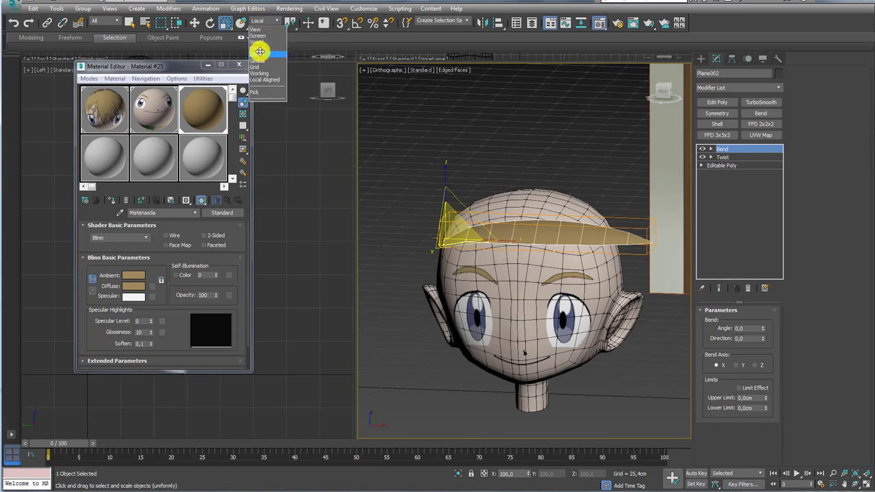
click(259, 52)
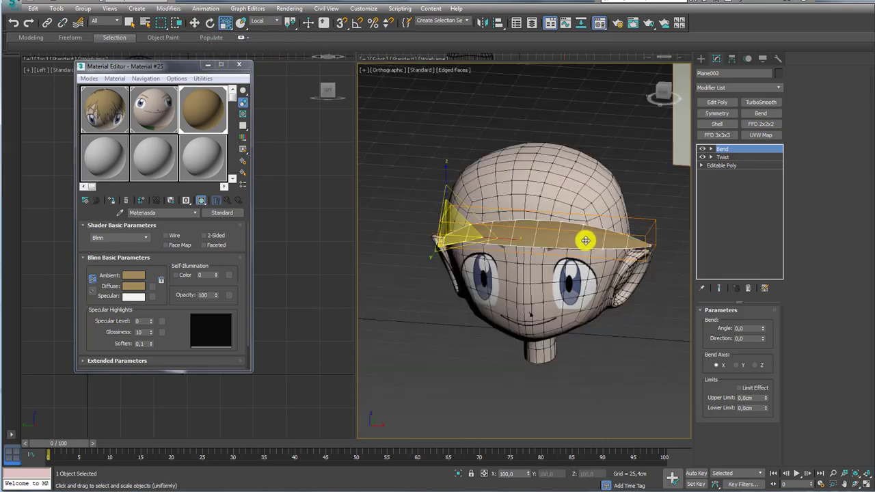
mouse_move(581, 240)
alt+middle_down()
mouse_move(554, 197)
mouse_move(558, 225)
mouse_move(537, 244)
mouse_move(508, 256)
mouse_move(495, 246)
alt+middle_up()
key(w)
drag(494, 246, 600, 215)
mouse_move(601, 215)
alt+middle_down()
mouse_move(652, 215)
mouse_move(564, 147)
mouse_move(553, 259)
alt+middle_up()
alt+middle_drag(498, 239, 526, 237)
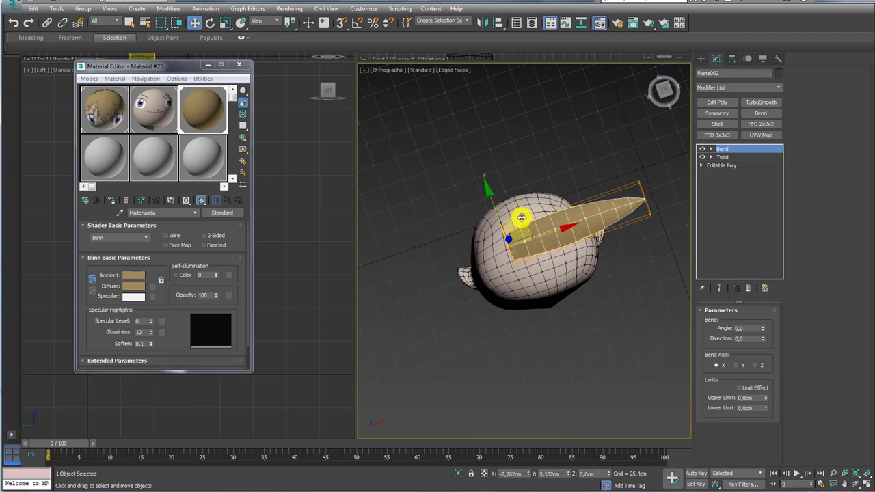
drag(552, 263, 550, 267)
Reselect Local coordinates and check the strip's placement from front and top views.
click(266, 21)
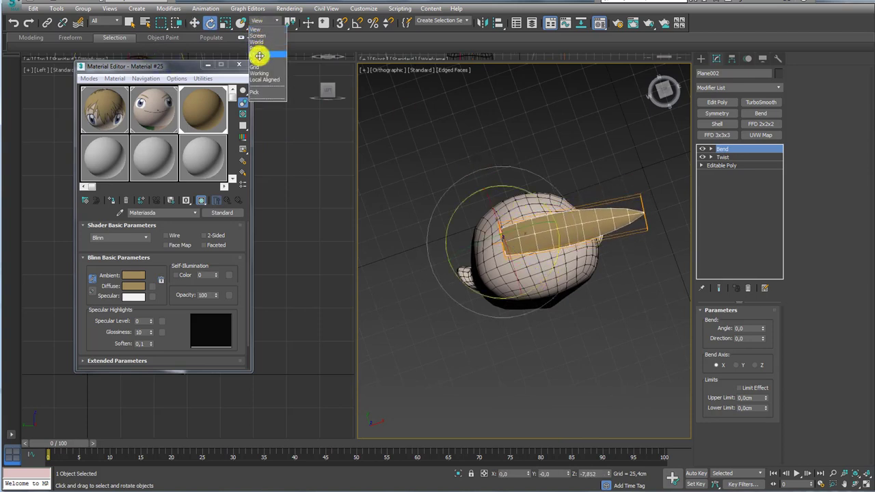
click(260, 55)
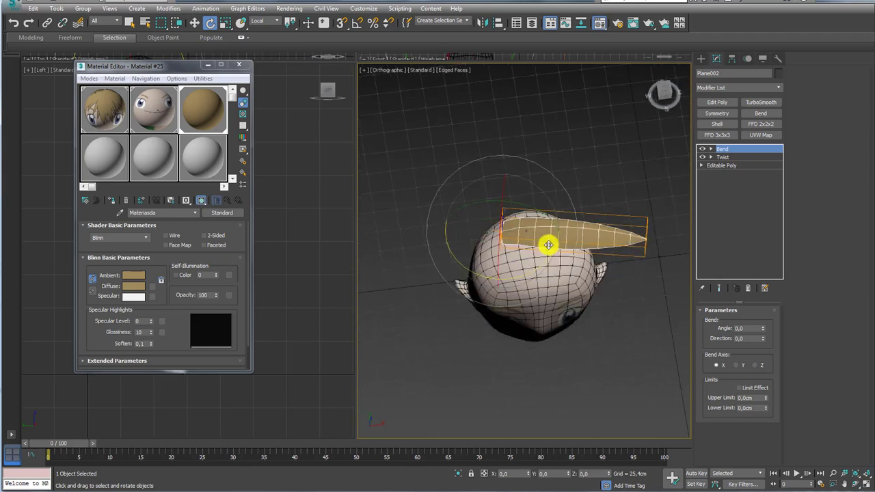
alt+middle_drag(549, 273, 540, 176)
key(w)
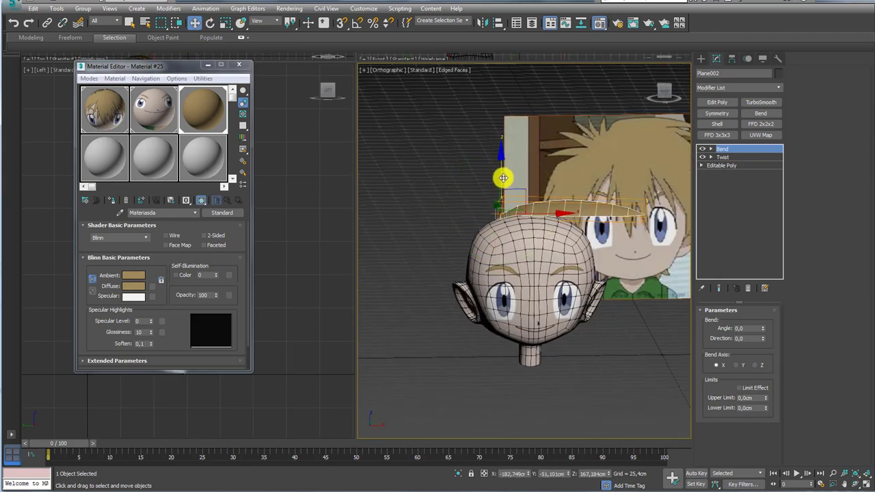
alt+middle_drag(503, 178, 582, 260)
key(e)
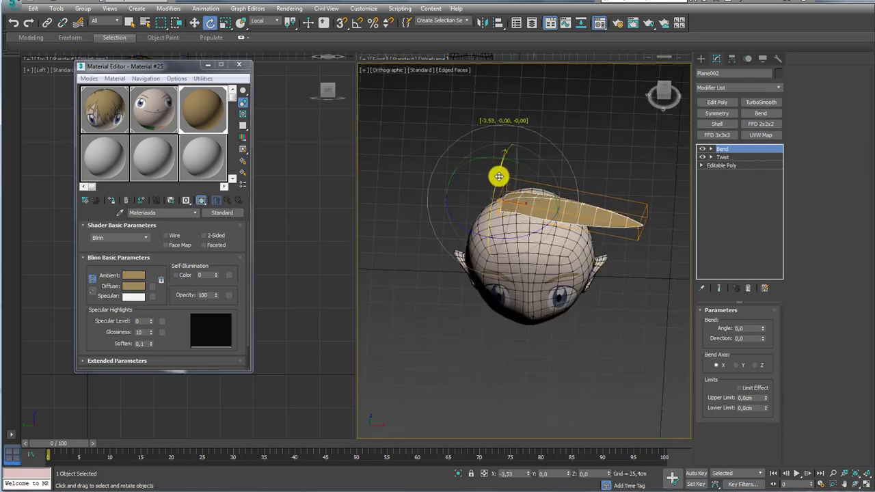
key(shift+z)
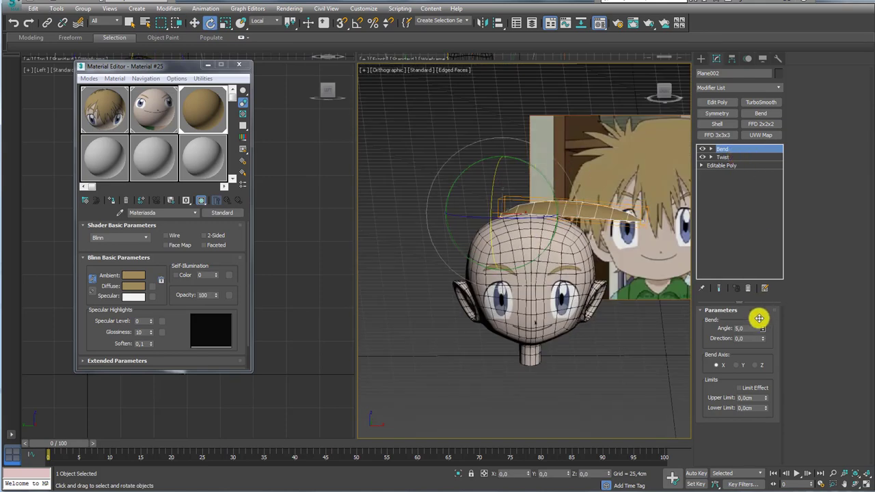
alt+middle_drag(593, 229, 558, 207)
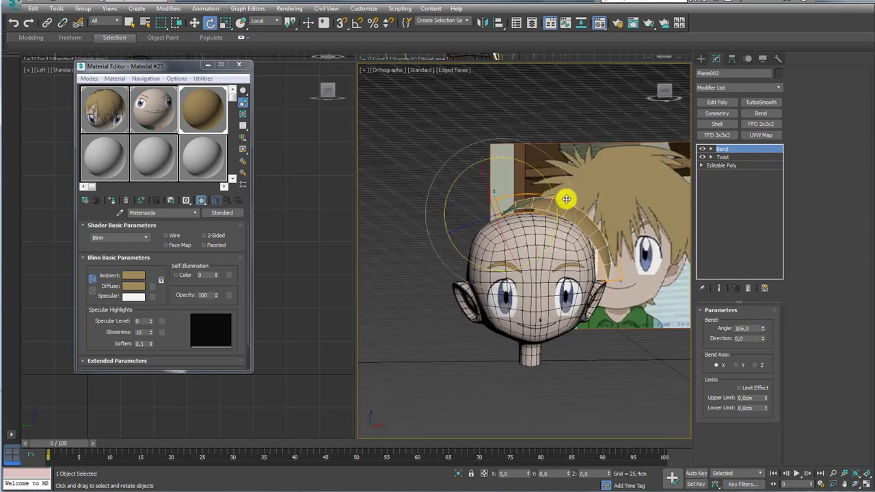
alt+middle_drag(566, 199, 517, 211)
Stretch the strip lengthwise, raise Bend Angle to 109, and Shift-rotate to start a copy.
key(r)
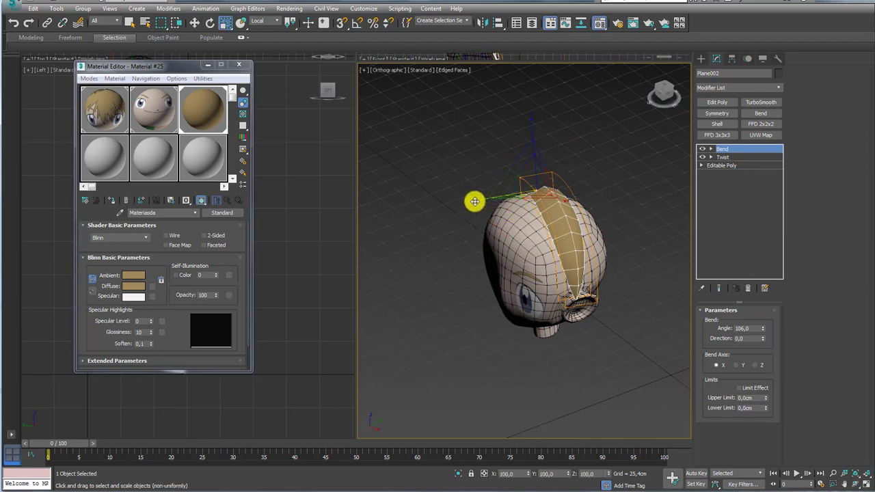
drag(475, 201, 446, 202)
alt+middle_drag(440, 201, 492, 217)
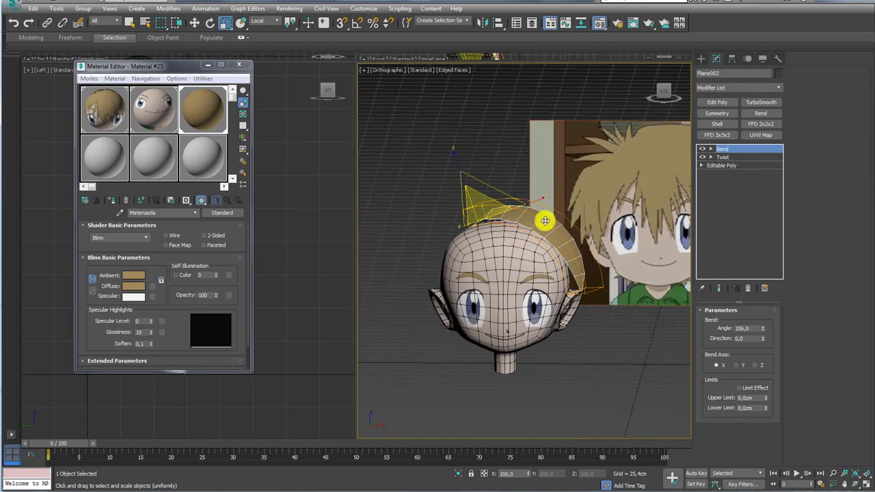
alt+middle_drag(603, 207, 622, 211)
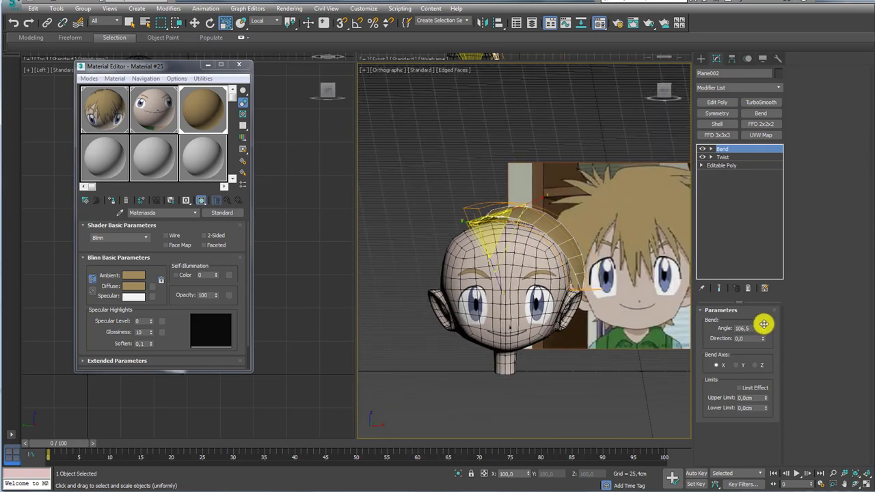
drag(763, 324, 764, 320)
mouse_move(577, 293)
alt+middle_down()
mouse_move(474, 255)
mouse_move(631, 283)
mouse_move(529, 237)
alt+middle_up()
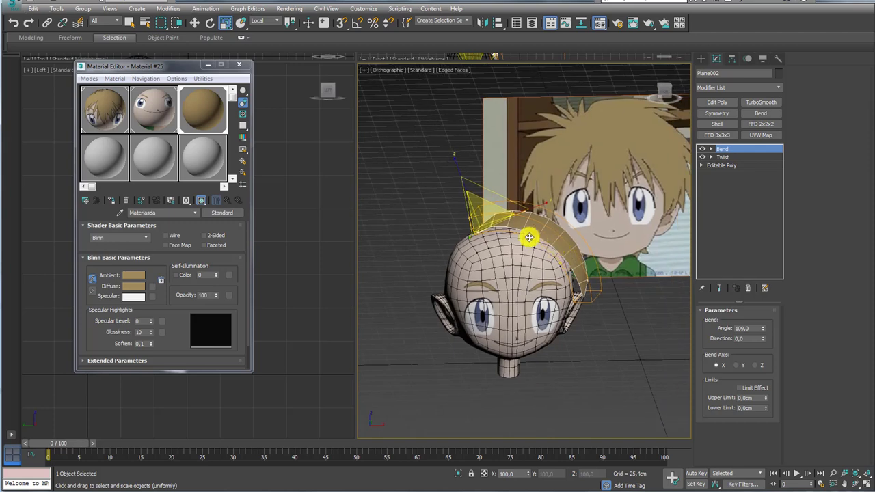
mouse_move(508, 221)
shift+mouse_down()
mouse_move(463, 238)
mouse_move(506, 269)
shift+mouse_up()
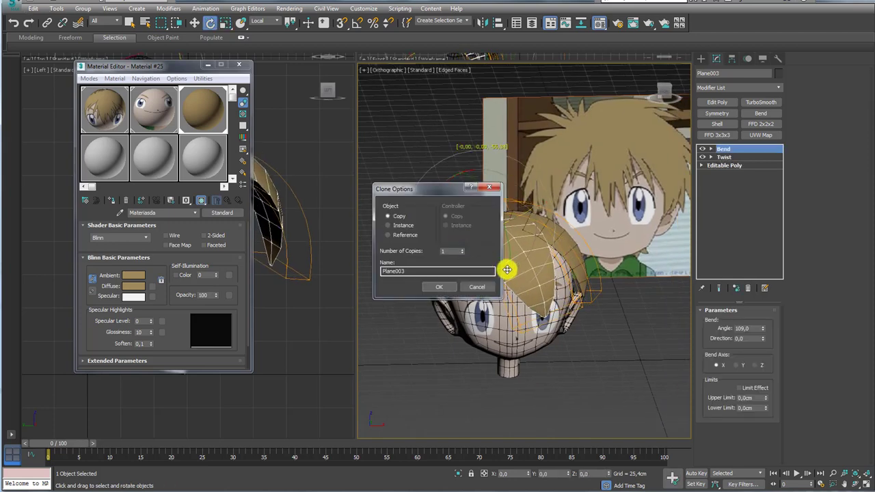
Create the Plane003 copy, reset its Bend angle to 0, and rotate it to a new direction.
click(445, 287)
alt+middle_drag(445, 287, 505, 248)
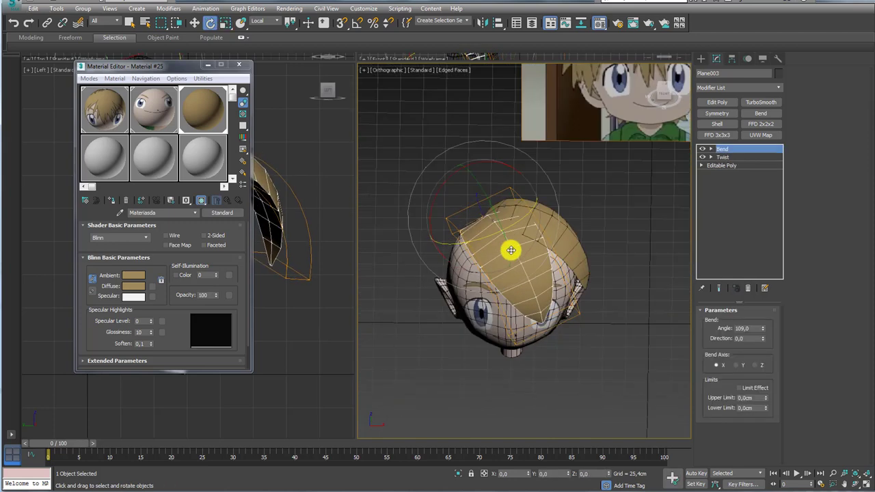
right_click(764, 330)
alt+middle_drag(539, 300, 774, 328)
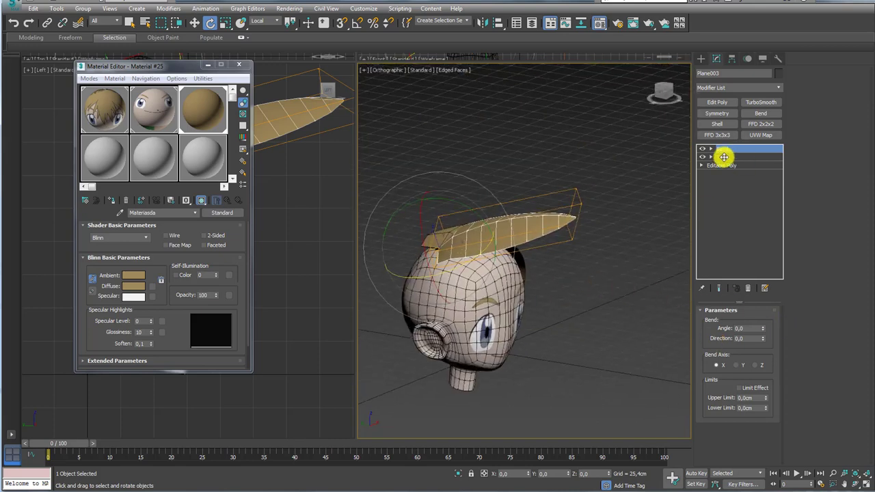
middle_drag(541, 232, 565, 212)
drag(509, 202, 515, 216)
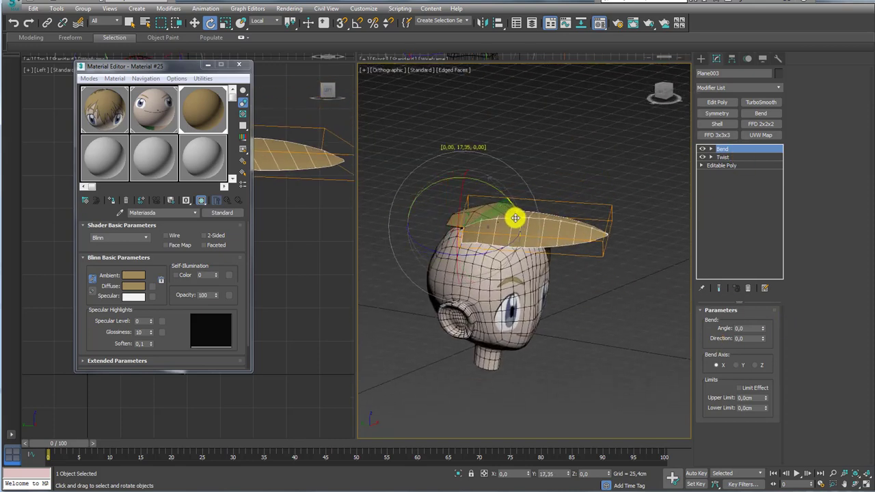
alt+middle_drag(516, 216, 516, 274)
Move and rotate Plane003 over the front of the head, bend it 69°, and narrow it to 70%.
drag(456, 191, 480, 171)
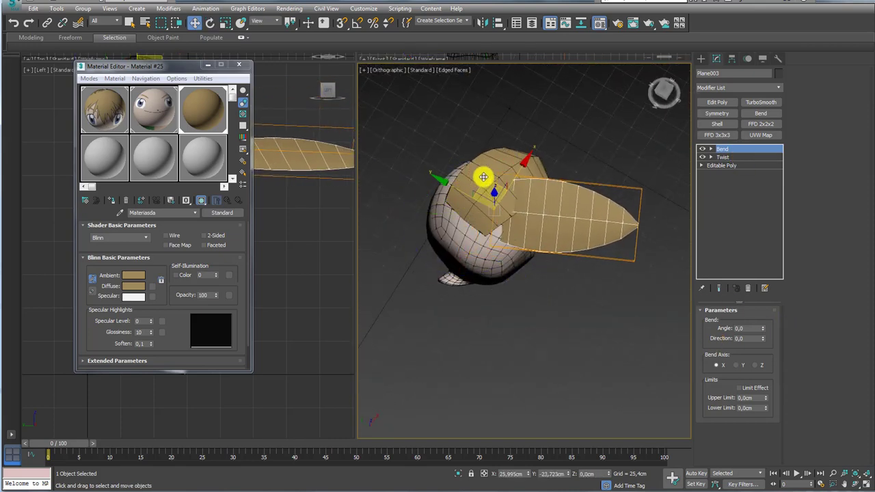
key(e)
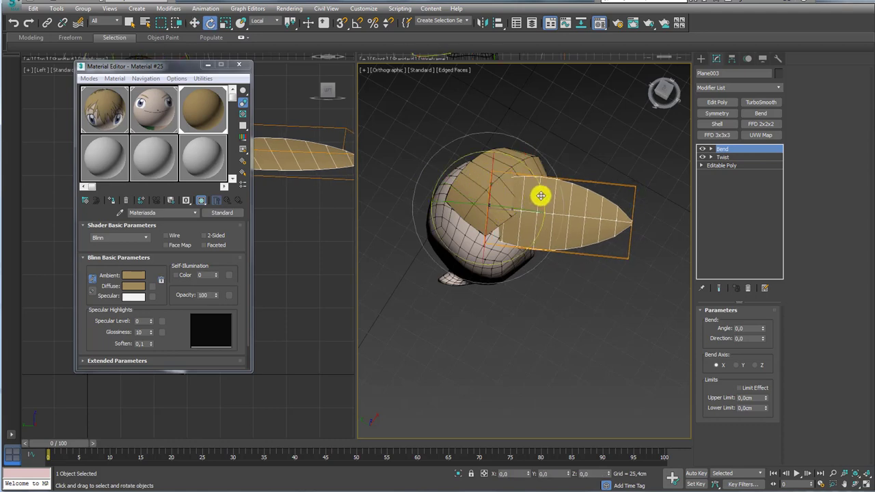
drag(540, 196, 544, 218)
mouse_move(501, 189)
mouse_down()
mouse_move(508, 176)
mouse_move(533, 219)
mouse_up()
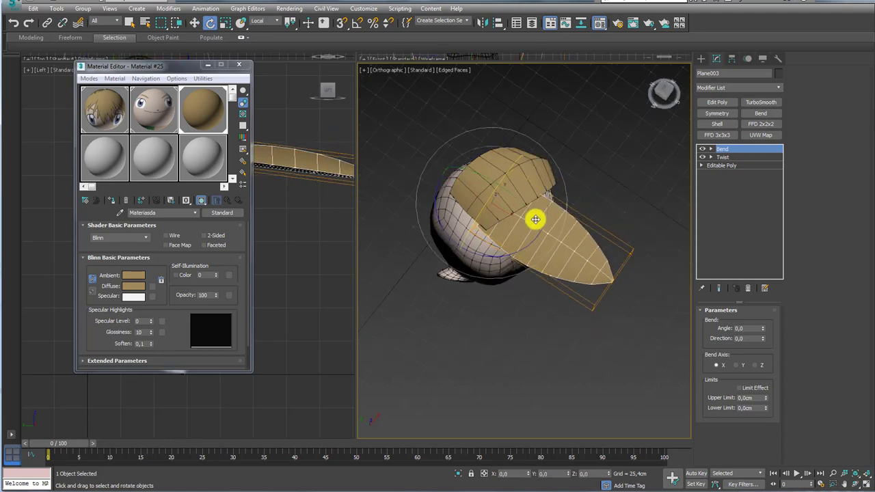
alt+middle_drag(533, 219, 512, 174)
drag(760, 331, 756, 253)
drag(537, 218, 536, 239)
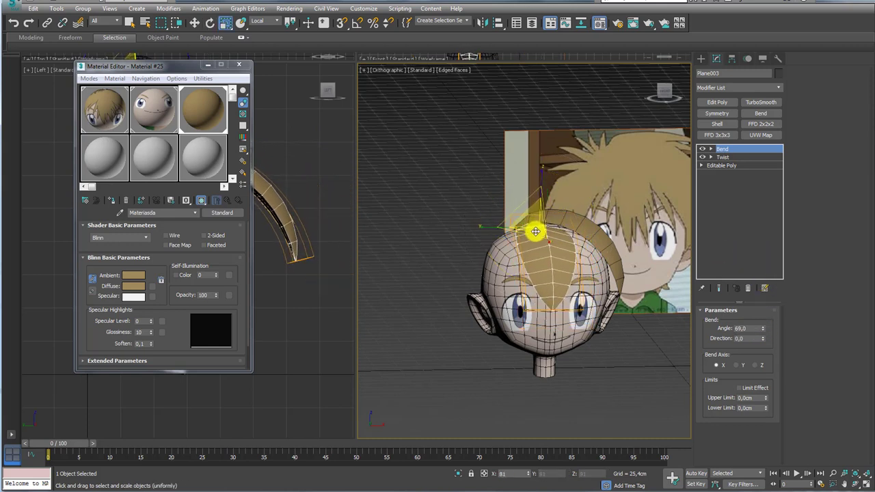
Bend the copied hair strip to 99.5 degrees and rotate it slightly on the head.
mouse_move(761, 330)
mouse_down()
mouse_move(764, 312)
mouse_move(781, 390)
mouse_up()
key(e)
mouse_move(556, 225)
mouse_down()
mouse_move(550, 215)
mouse_move(584, 193)
mouse_move(576, 191)
mouse_up()
alt+middle_drag(579, 191, 512, 212)
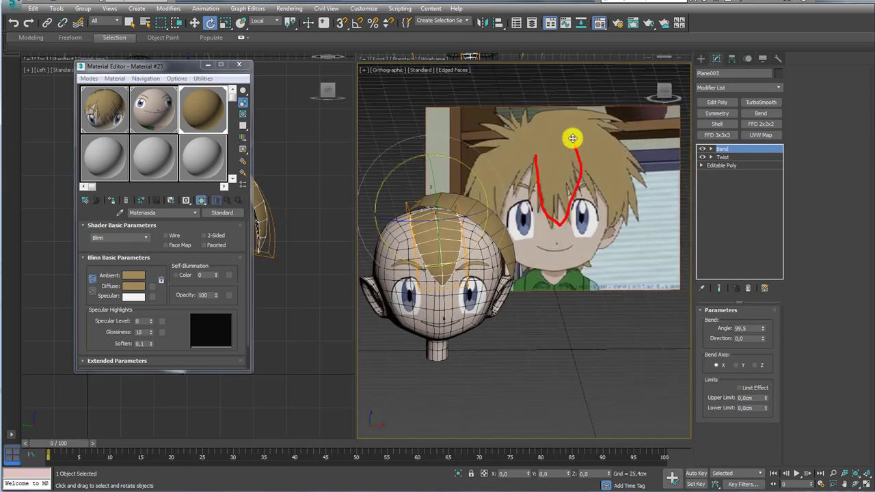
mouse_move(537, 237)
alt+middle_down()
mouse_move(513, 274)
mouse_move(524, 271)
mouse_move(499, 264)
alt+middle_up()
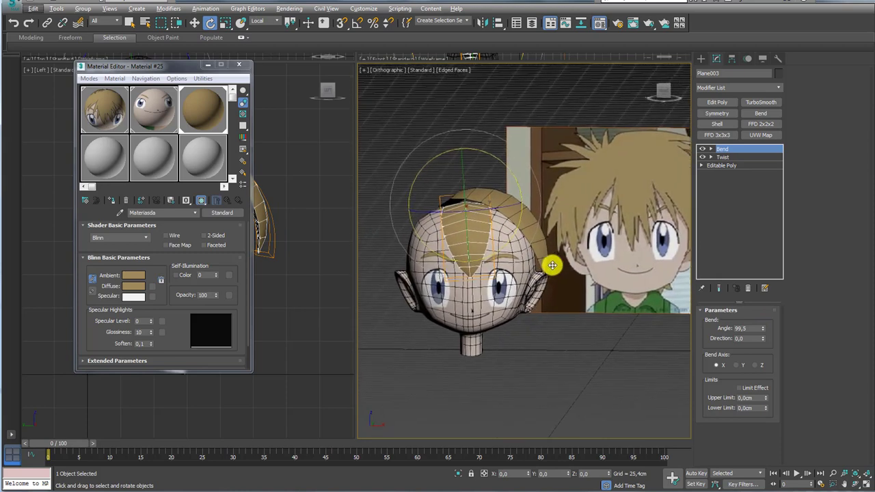
scroll(490, 231, up, 3)
drag(503, 212, 505, 207)
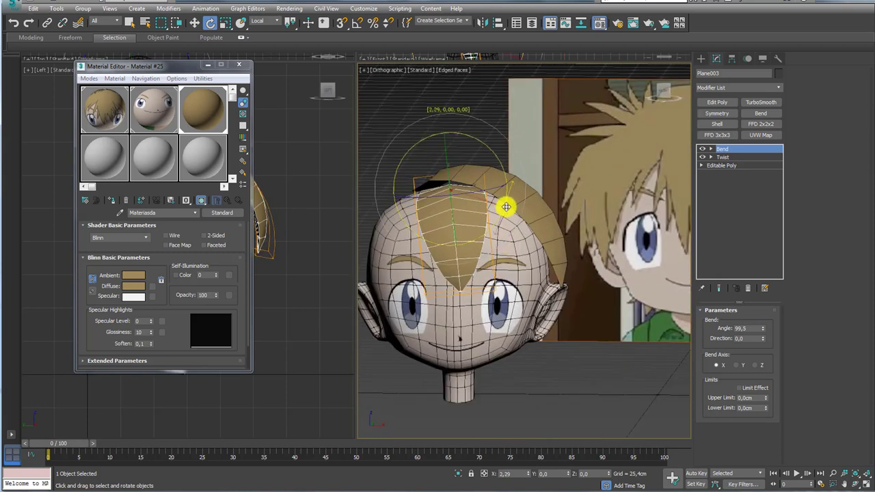
Twist the strip by -26.5 degrees, then ease the twist to -19.
click(730, 157)
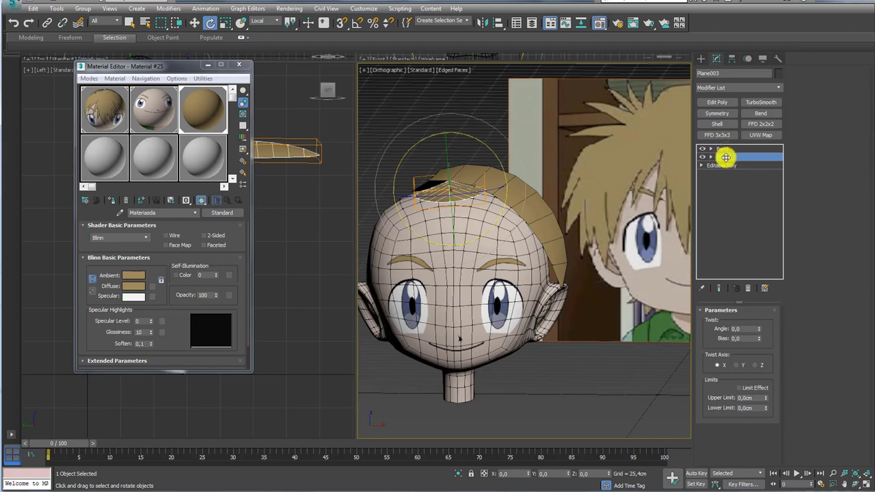
click(717, 289)
mouse_move(758, 329)
mouse_down()
mouse_move(757, 355)
mouse_move(747, 338)
mouse_up()
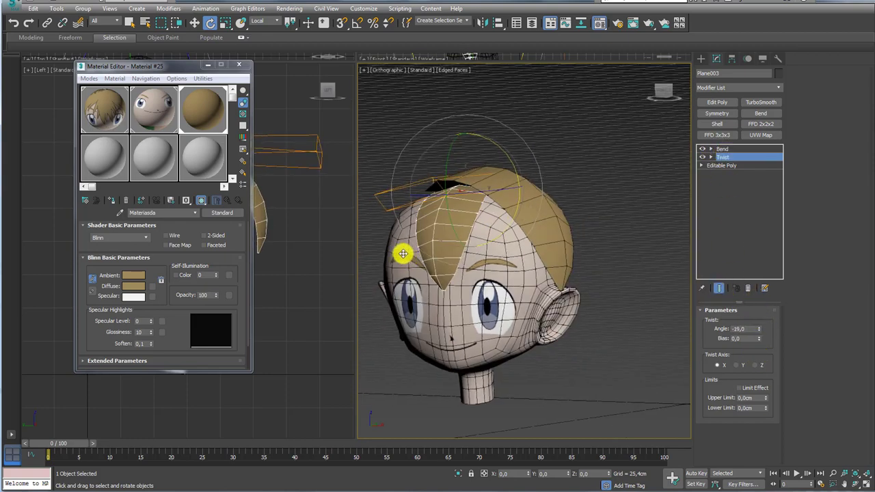
mouse_move(400, 249)
alt+middle_down()
mouse_move(449, 260)
mouse_move(449, 269)
mouse_move(540, 254)
alt+middle_up()
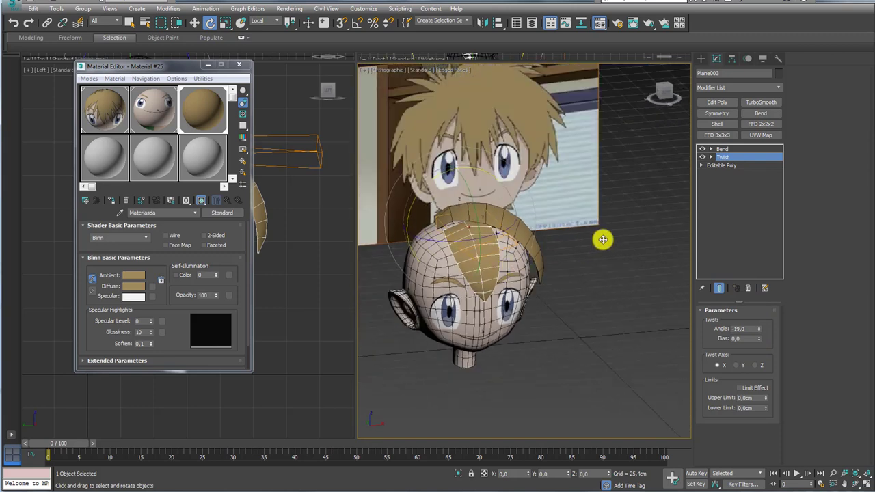
click(473, 216)
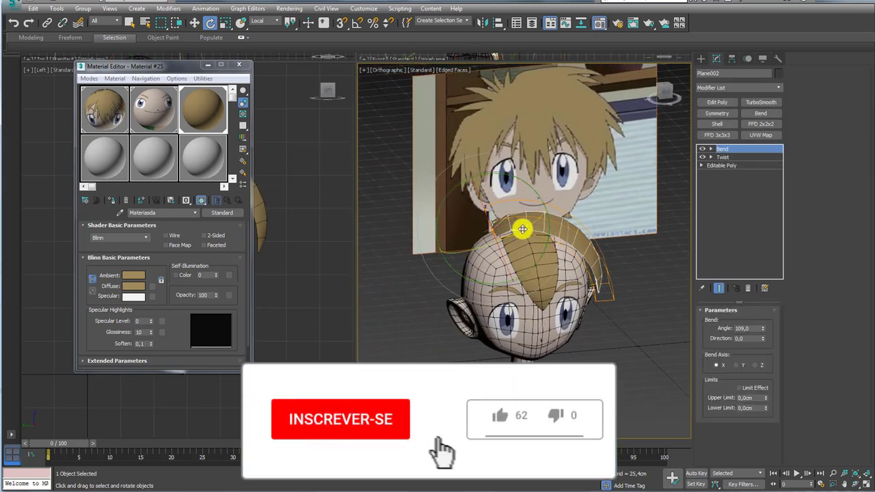
Clone Plane002 into a smaller Plane004 with its bend eased to 67.5 degrees.
drag(520, 226, 405, 270)
click(445, 283)
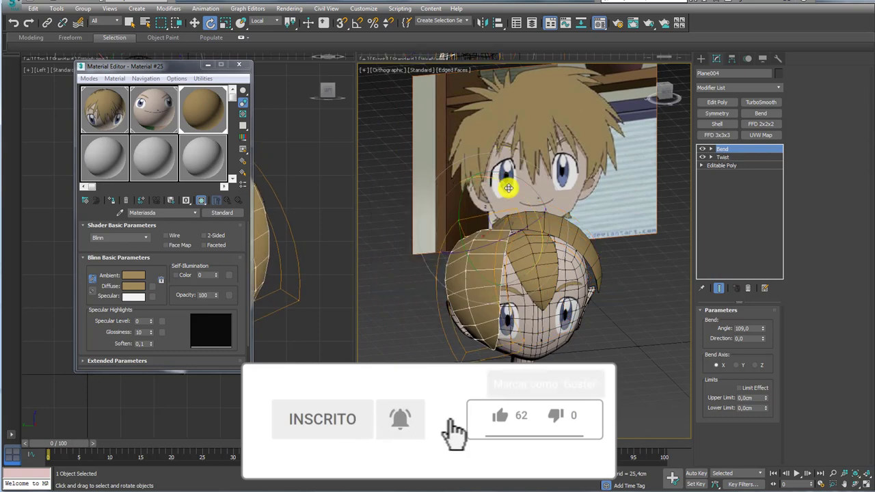
key(r)
drag(494, 219, 498, 250)
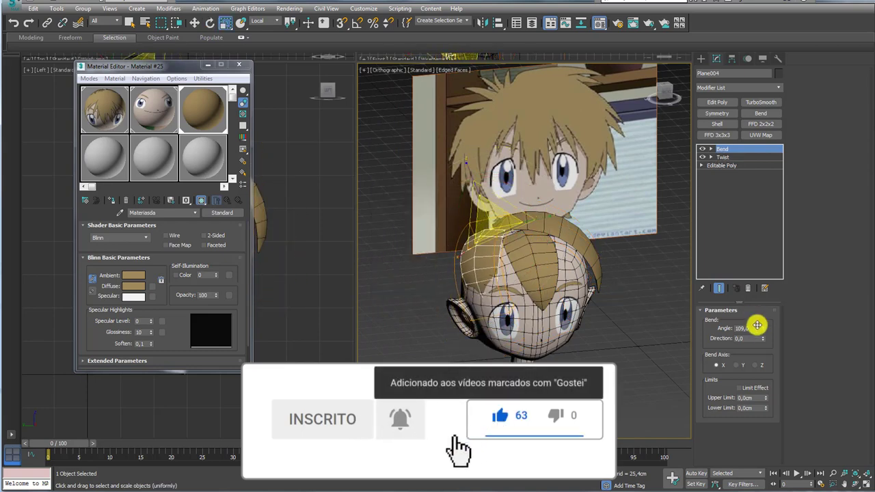
drag(762, 332, 709, 358)
Frame the head from the front, reselect Plane004 and close the Material Editor.
mouse_move(500, 281)
alt+middle_down()
mouse_move(561, 303)
mouse_move(573, 273)
mouse_move(566, 262)
mouse_move(503, 248)
alt+middle_up()
key(e)
scroll(518, 269, down, 3)
key(f)
scroll(516, 265, up, 3)
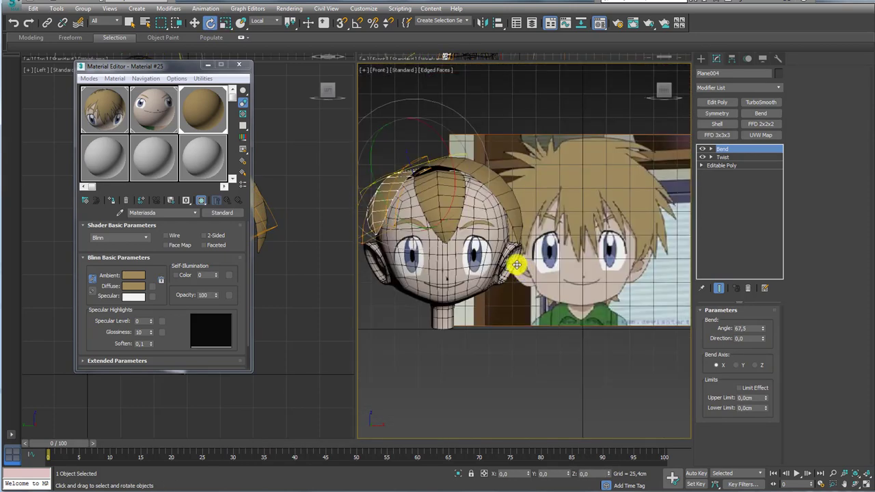
scroll(517, 265, down, 2)
scroll(550, 287, down, 3)
click(591, 301)
key(w)
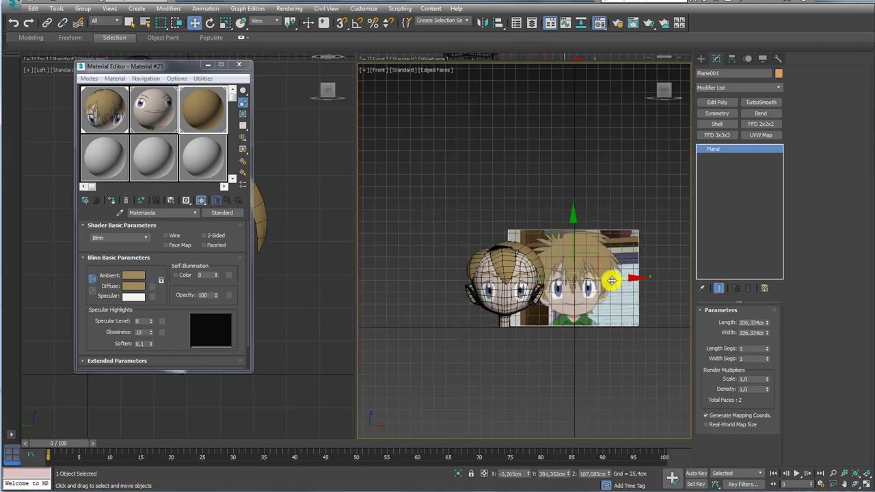
scroll(648, 279, up, 2)
scroll(502, 271, up, 2)
scroll(469, 279, up, 3)
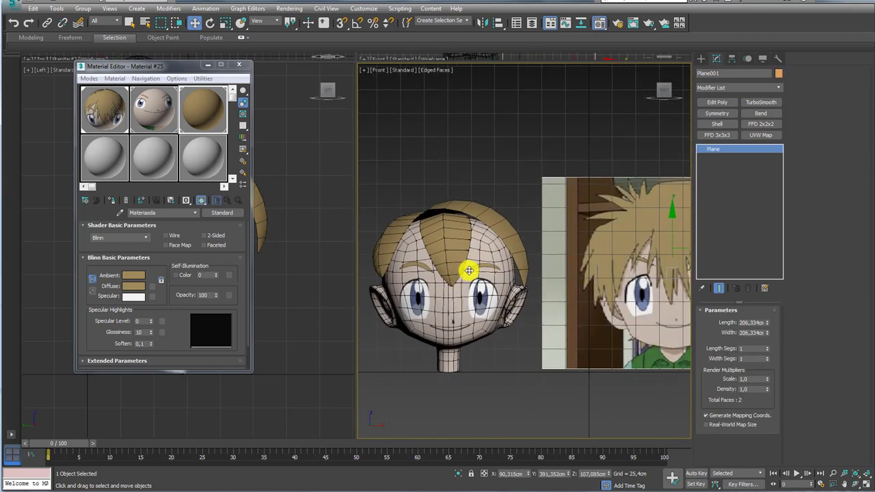
scroll(474, 273, down, 2)
click(395, 239)
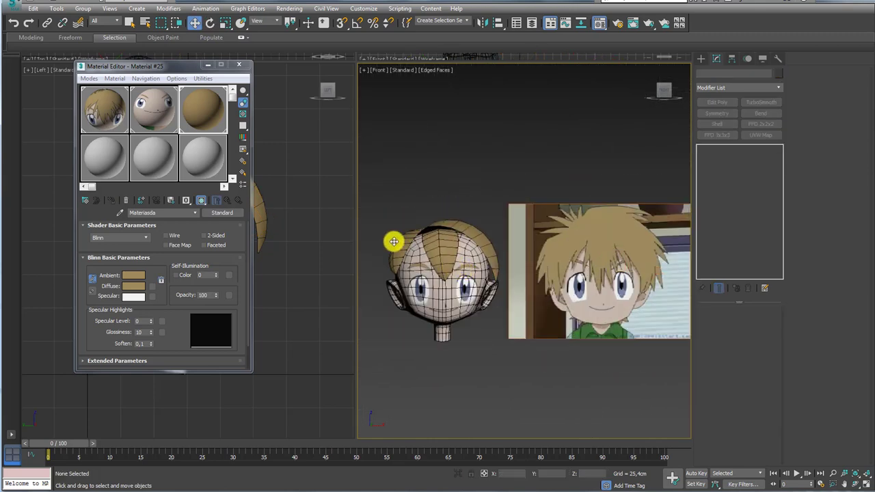
click(238, 64)
Frame the head in the front view and tilt Plane004 slightly on it.
scroll(474, 236, up, 1)
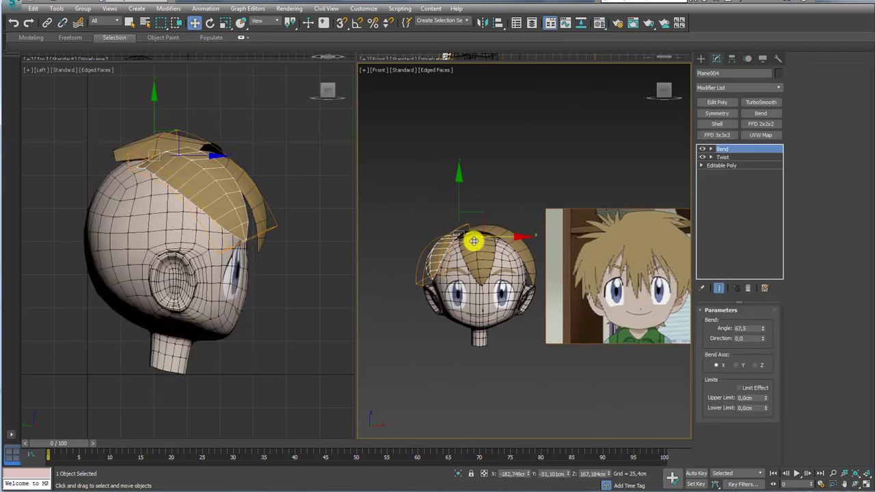
scroll(474, 228, up, 1)
scroll(478, 219, up, 1)
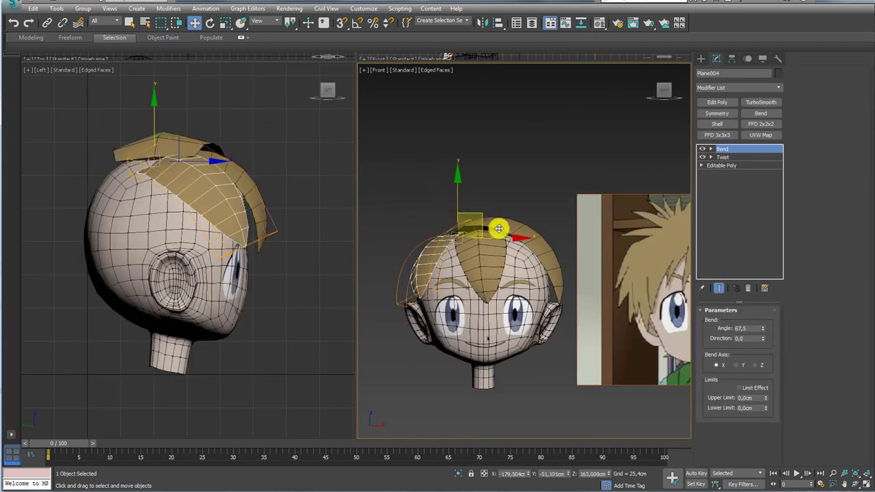
scroll(498, 229, down, 2)
scroll(644, 260, up, 2)
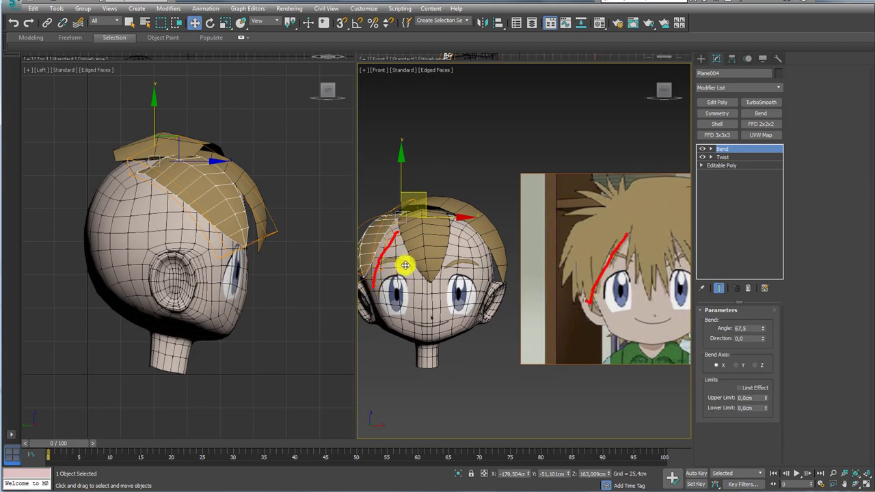
middle_drag(405, 265, 482, 282)
key(e)
key(r)
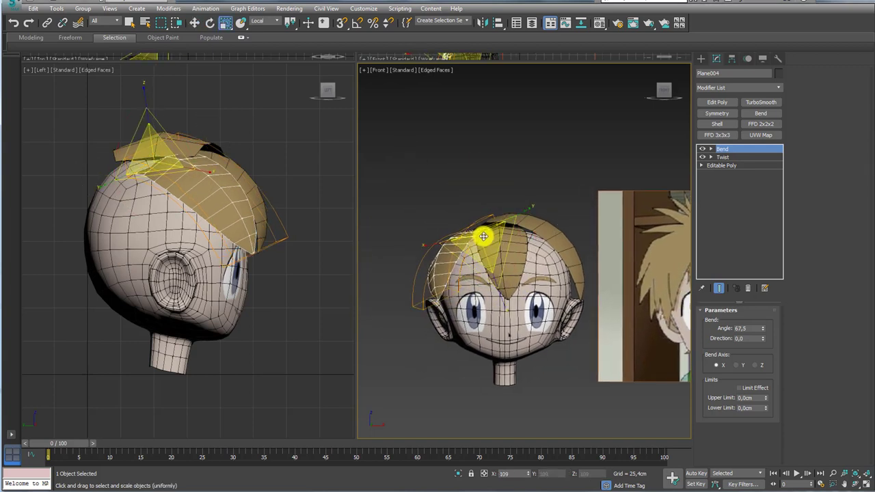
key(e)
drag(449, 254, 454, 265)
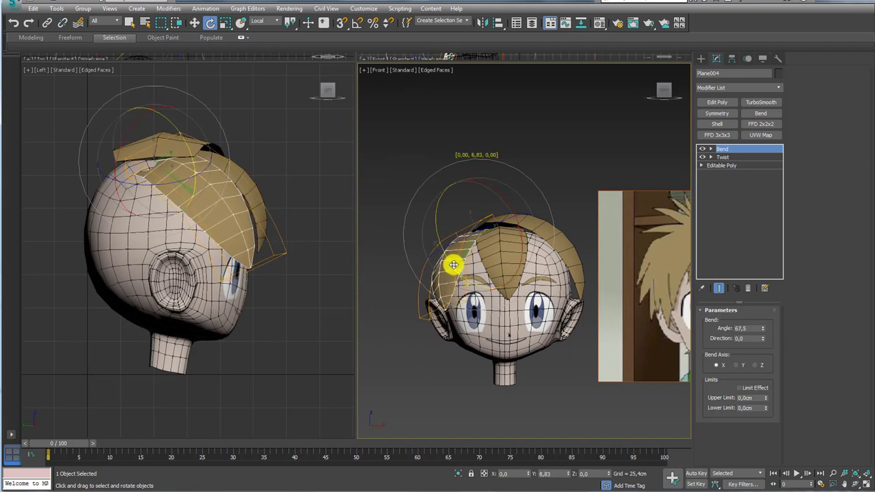
scroll(453, 267, down, 1)
scroll(471, 285, down, 1)
scroll(474, 281, down, 1)
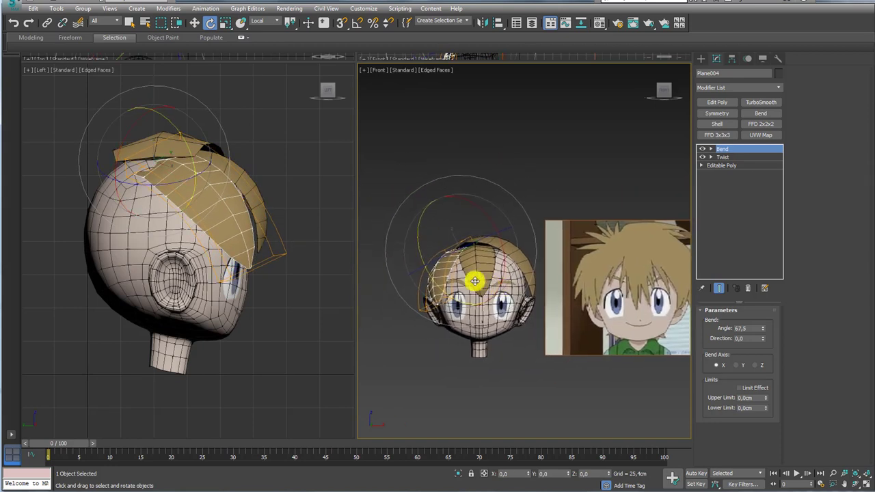
Increase Plane004's bend to 80 degrees and rotate it to sit on the head.
key(r)
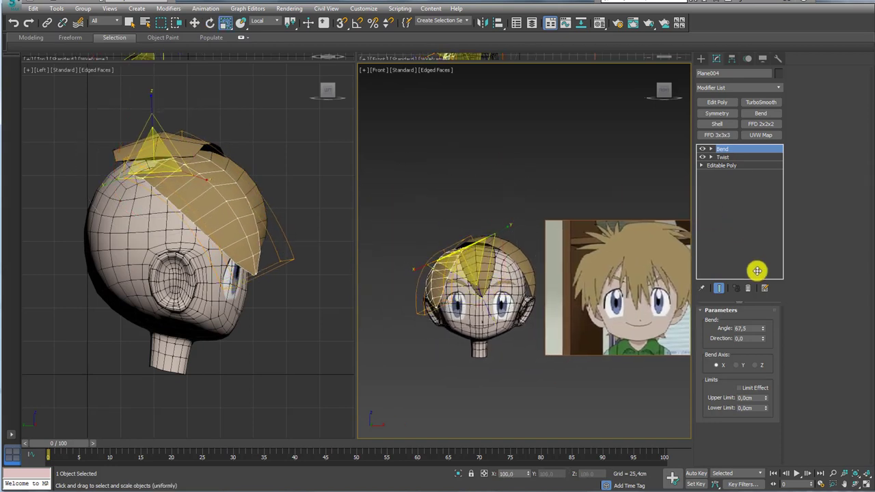
drag(765, 326, 760, 314)
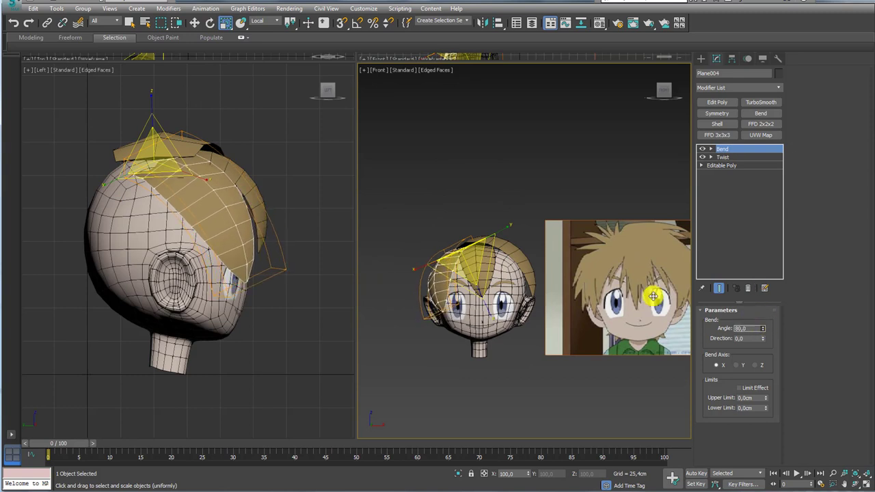
key(e)
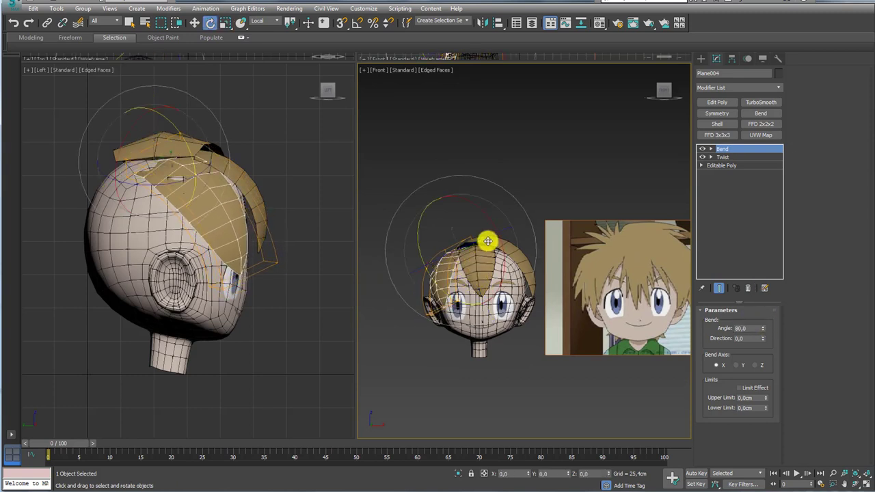
drag(488, 240, 482, 242)
mouse_move(483, 241)
alt+middle_down()
mouse_move(502, 279)
mouse_move(572, 294)
mouse_move(508, 269)
alt+middle_up()
scroll(531, 269, up, 2)
Switch the reference coordinates to Local and lift the strand slightly along its own Z axis.
key(w)
scroll(531, 266, up, 2)
scroll(499, 221, up, 2)
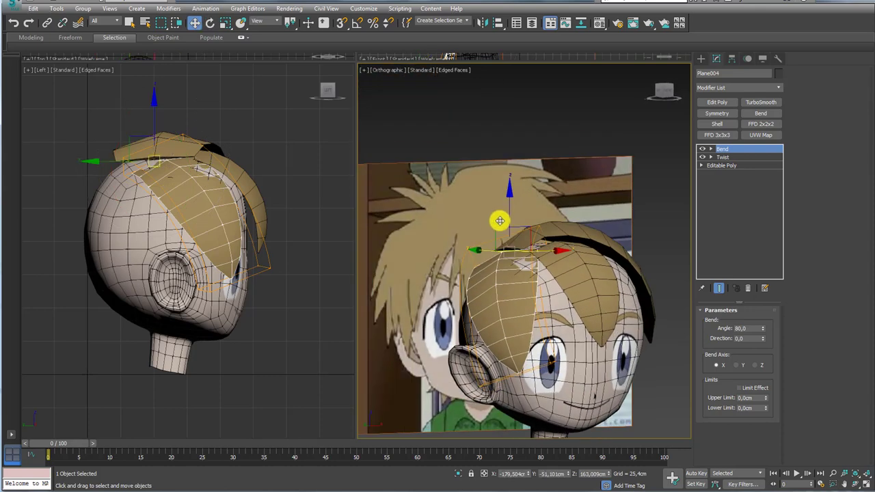
click(271, 21)
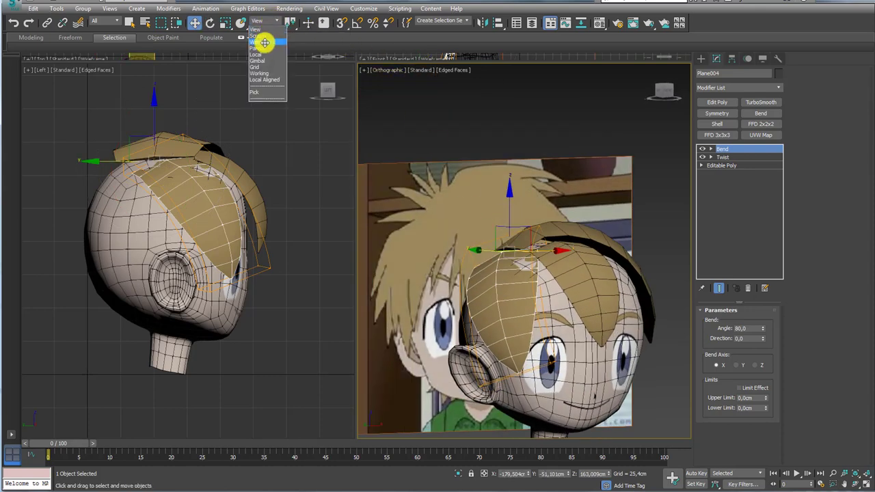
click(261, 53)
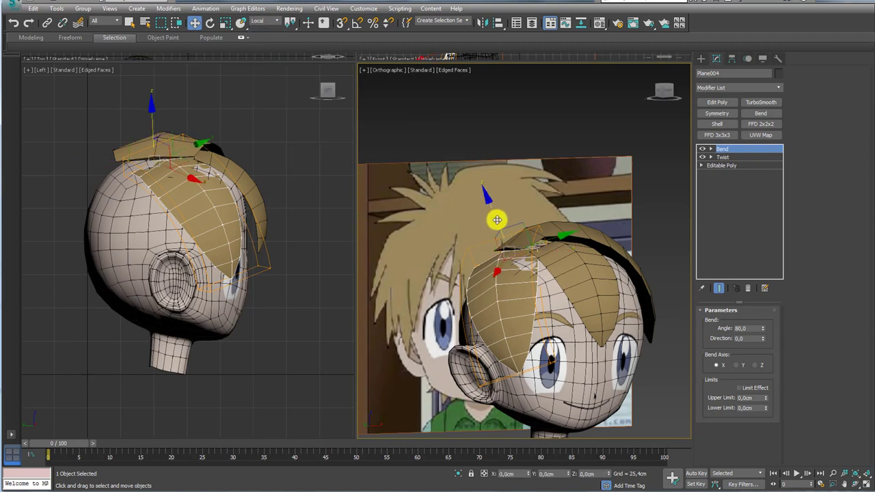
drag(497, 220, 495, 216)
Shift-rotate a copy of the strand around the head.
mouse_move(543, 257)
alt+middle_down()
mouse_move(586, 260)
mouse_move(578, 285)
alt+middle_up()
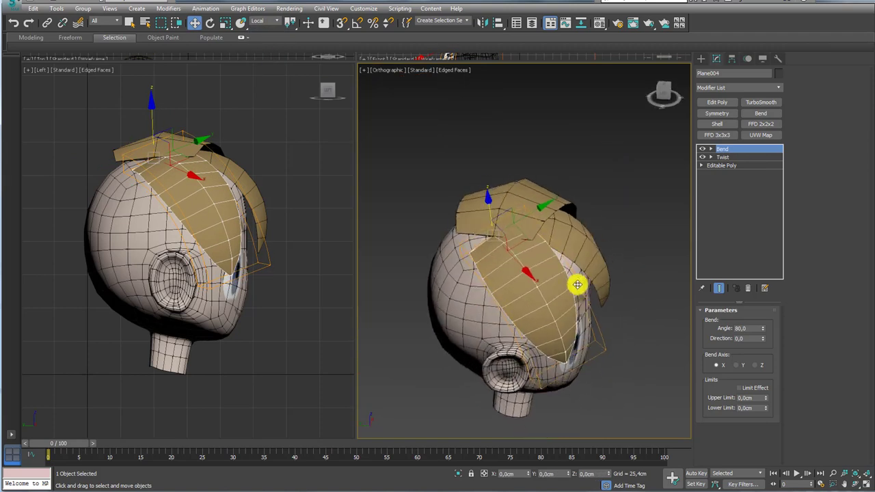
scroll(533, 279, down, 3)
key(e)
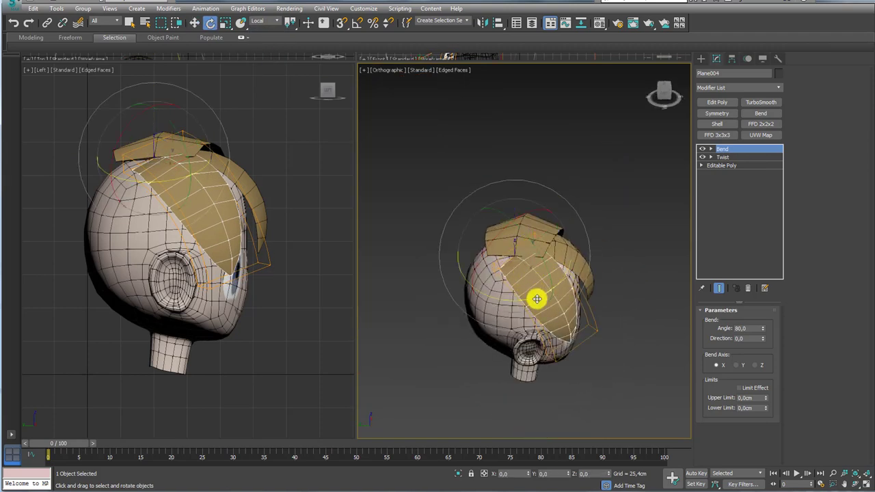
shift+drag(536, 299, 483, 307)
Create the copied strand, tilt it about 10.75 degrees and bend it to 101.5.
click(441, 287)
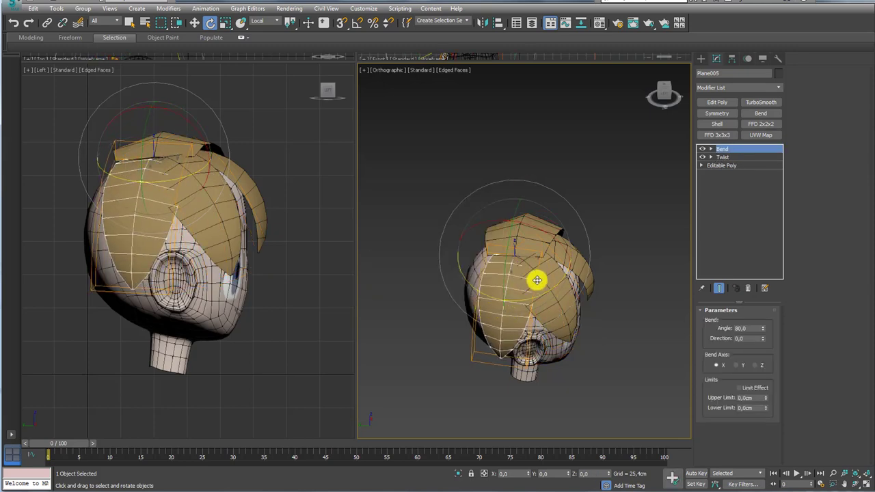
mouse_move(555, 294)
alt+middle_down()
mouse_move(504, 254)
mouse_move(543, 250)
mouse_move(559, 286)
mouse_move(569, 246)
alt+middle_up()
drag(562, 245, 553, 237)
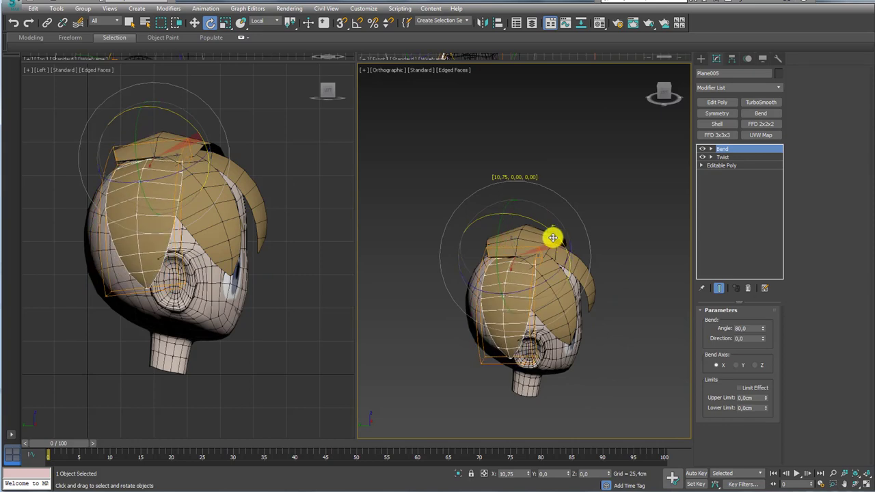
mouse_move(549, 278)
mouse_down()
mouse_move(531, 291)
mouse_move(537, 298)
mouse_up()
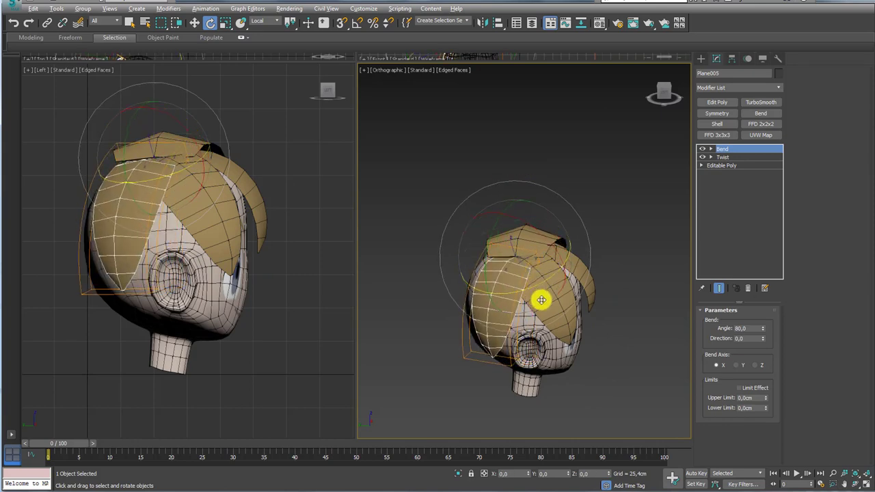
alt+middle_drag(537, 299, 713, 311)
drag(764, 331, 760, 305)
mouse_move(513, 296)
alt+middle_down()
mouse_move(571, 292)
mouse_move(578, 308)
alt+middle_up()
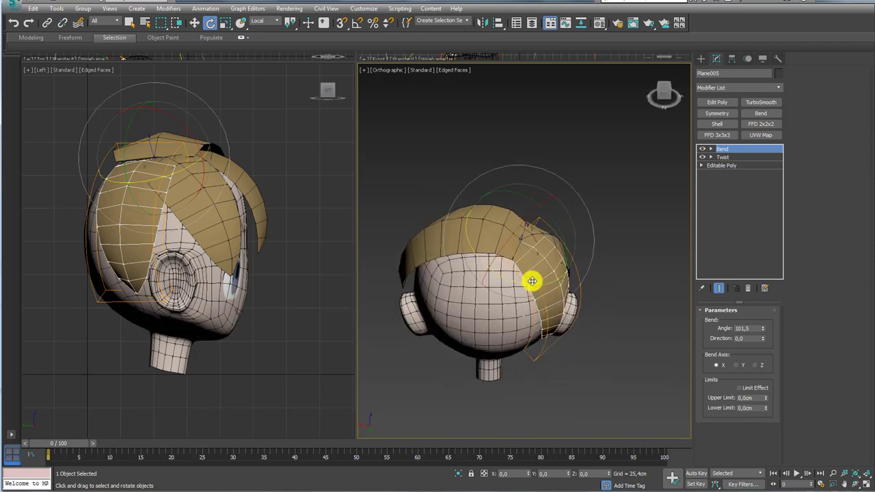
Clone another strand, Plane007, and rotate it about -45.72 degrees.
key(w)
scroll(533, 270, down, 2)
shift+drag(551, 266, 522, 286)
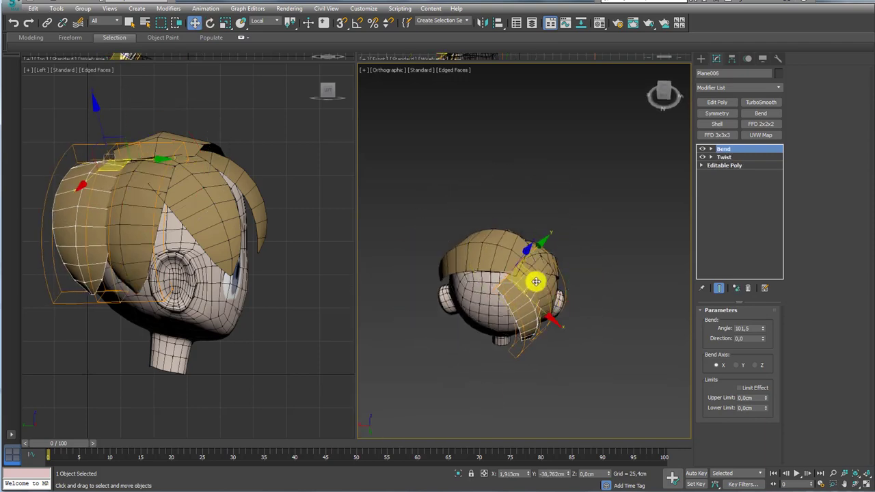
key(Return)
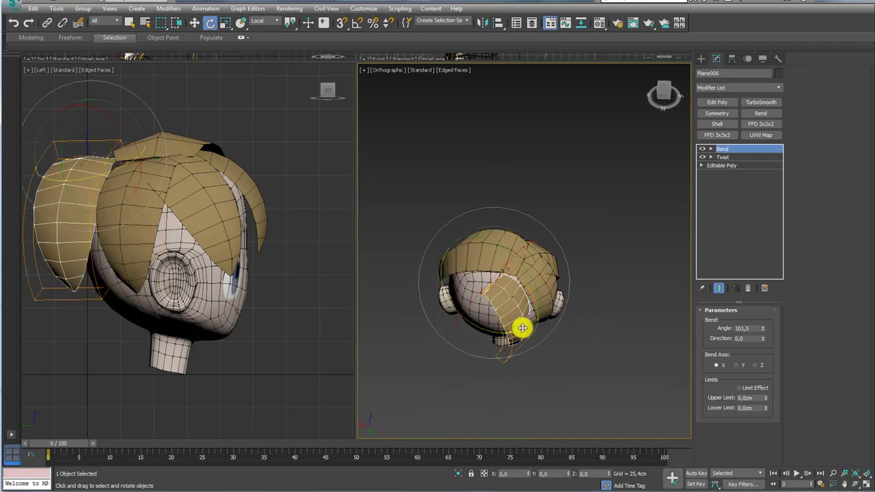
drag(521, 328, 475, 343)
drag(507, 273, 488, 255)
Slide the strand down the side of the head and tilt it to follow the skull's curve.
mouse_move(488, 256)
alt+middle_down()
mouse_move(467, 302)
mouse_move(501, 292)
mouse_move(498, 258)
alt+middle_up()
key(w)
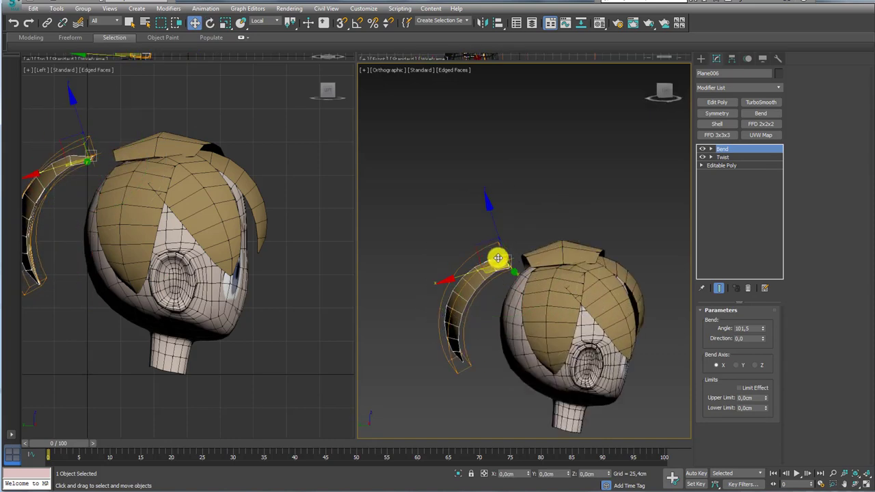
drag(481, 251, 498, 258)
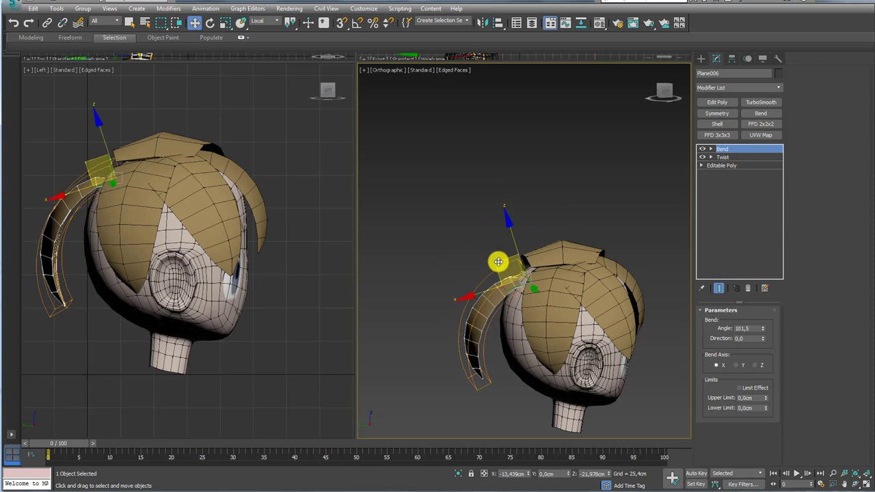
alt+middle_drag(498, 257, 538, 280)
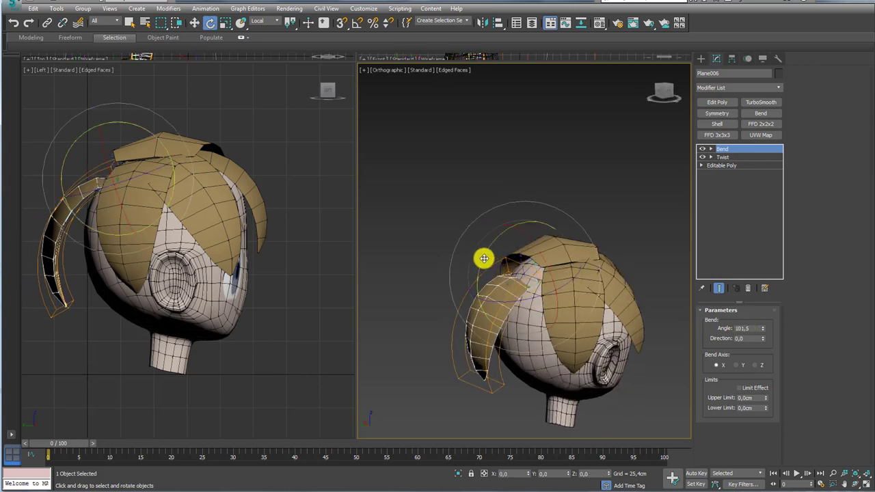
drag(483, 258, 479, 274)
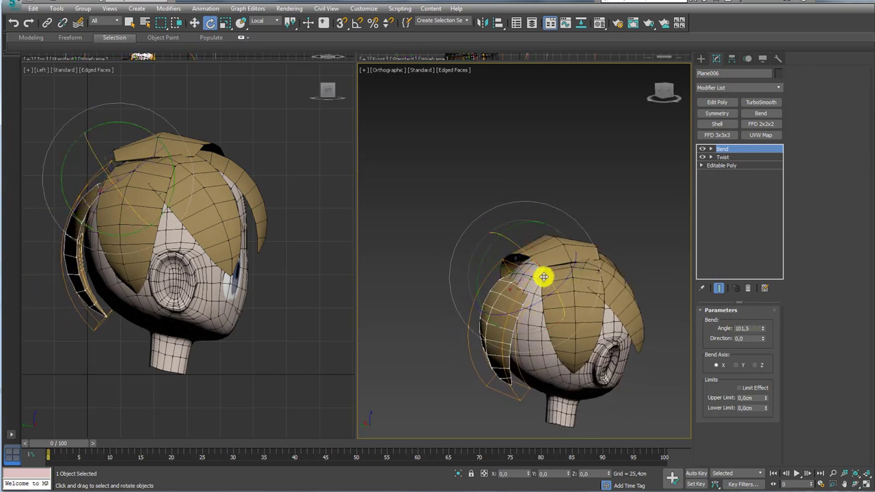
alt+middle_drag(525, 292, 504, 299)
Select the next hair strand and rotate it along the back of the head.
click(471, 332)
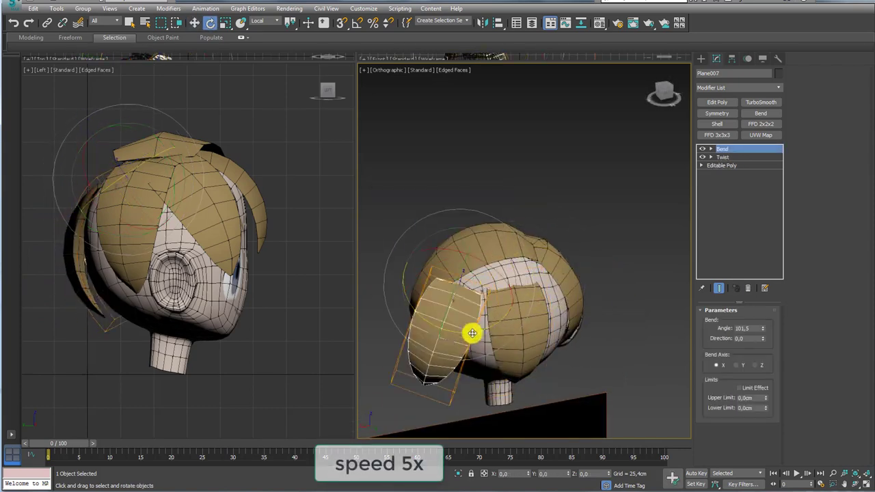
mouse_move(470, 332)
alt+middle_down()
mouse_move(464, 273)
mouse_move(520, 312)
mouse_move(479, 320)
mouse_move(522, 287)
mouse_move(469, 283)
alt+middle_up()
click(479, 320)
key(w)
click(504, 259)
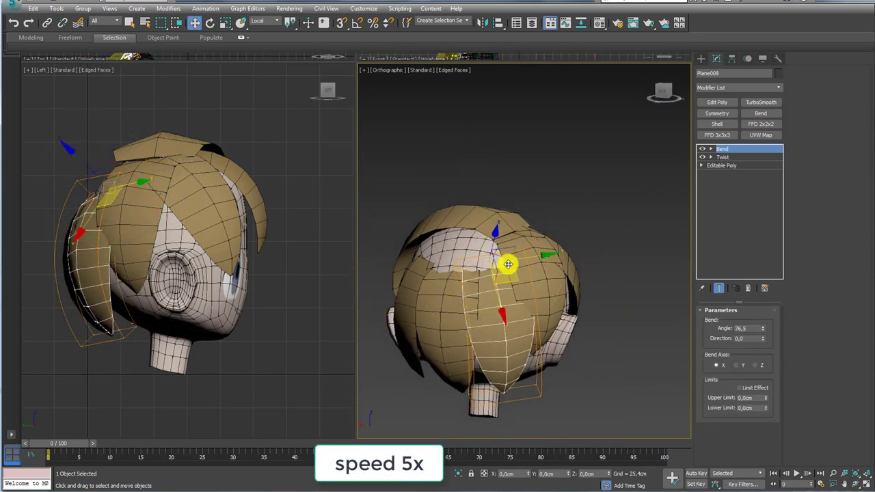
key(e)
mouse_move(513, 285)
mouse_down()
mouse_move(500, 217)
mouse_move(477, 292)
mouse_up()
Clone a new strand at the back of the head and scale it to fit.
click(439, 287)
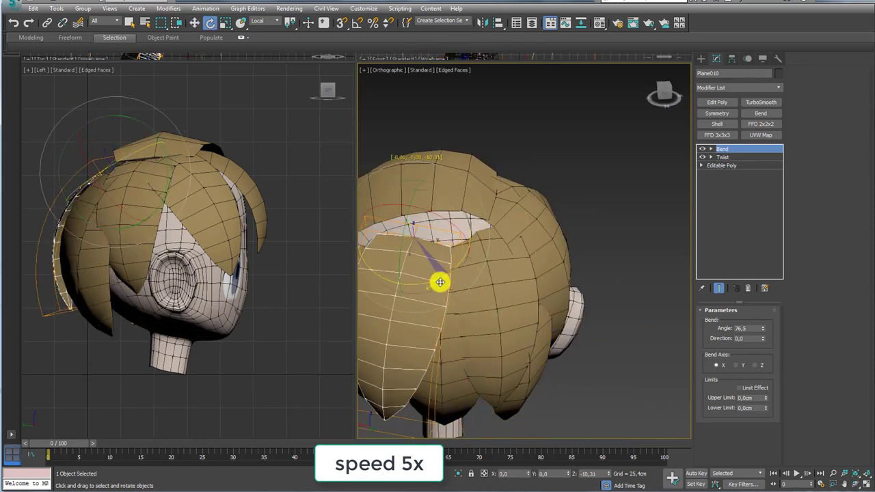
alt+middle_drag(438, 279, 412, 244)
shift+drag(567, 239, 568, 274)
key(Return)
scroll(603, 238, up, 5)
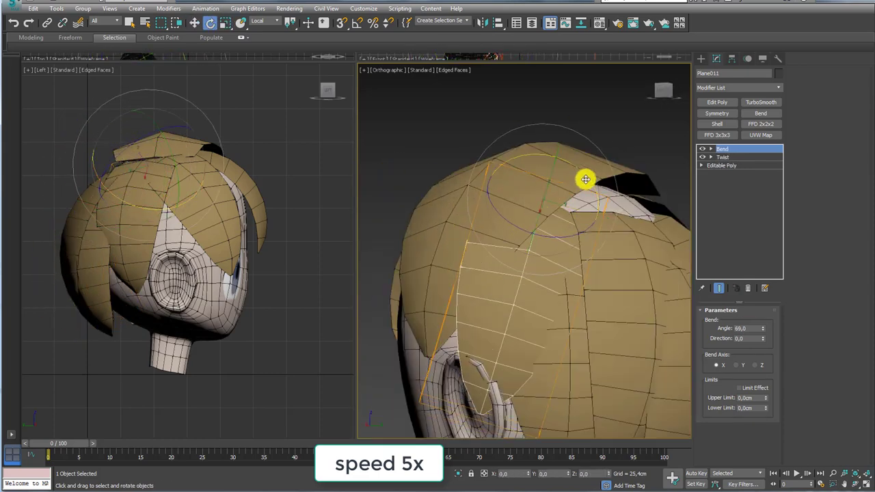
key(r)
alt+middle_drag(567, 206, 545, 320)
Make another strand copy and rotate it into place on the head.
scroll(506, 170, up, 5)
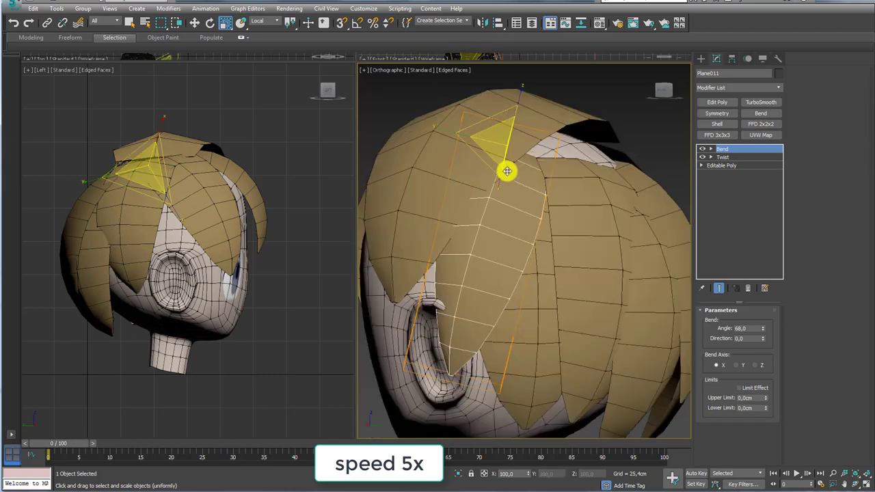
key(e)
shift+drag(506, 170, 543, 174)
key(Return)
shift+drag(521, 134, 554, 130)
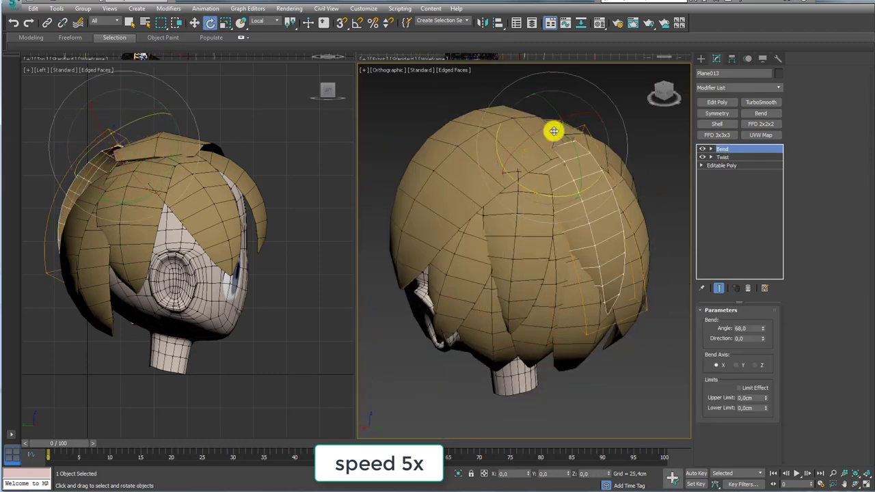
key(Return)
alt+middle_drag(554, 130, 522, 172)
Adjust the strand's twist and bend settings, then rotate off another copy.
click(722, 157)
alt+middle_drag(758, 331, 560, 173)
click(722, 149)
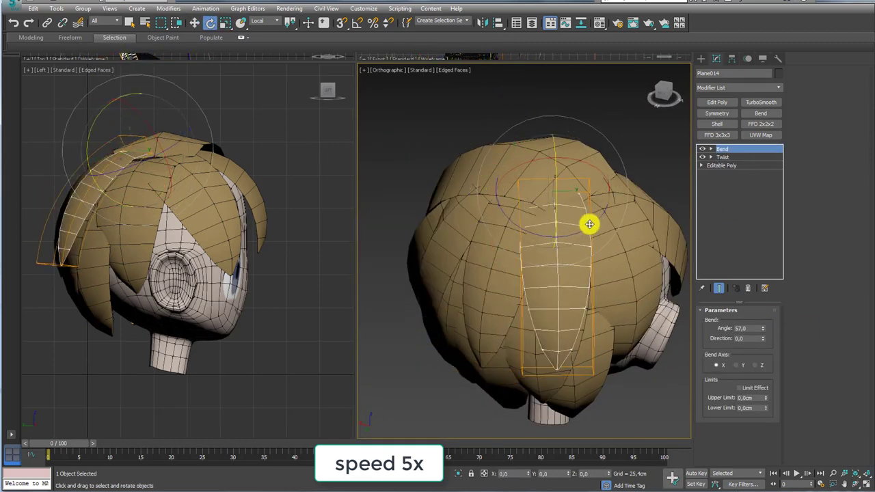
drag(763, 328, 742, 328)
shift+drag(585, 224, 456, 280)
key(Return)
Scale, rotate and move the new strand copy onto the crown.
scroll(658, 283, up, 5)
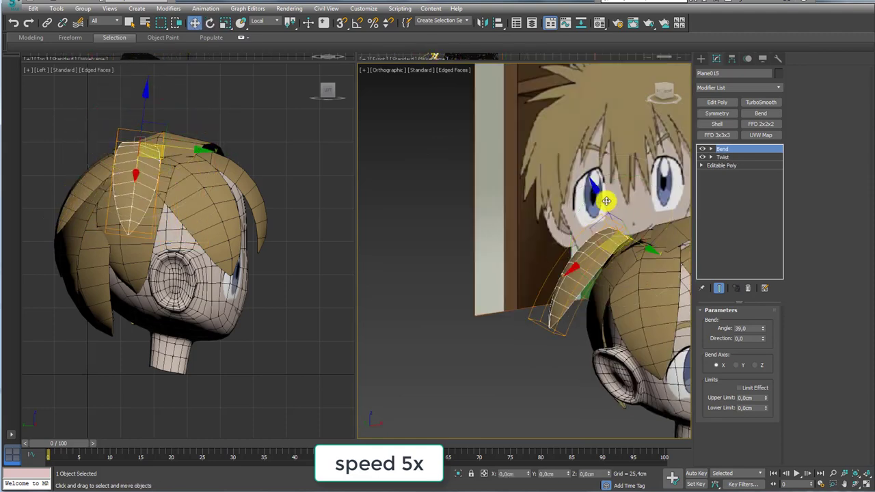
key(r)
alt+middle_drag(633, 229, 560, 268)
key(e)
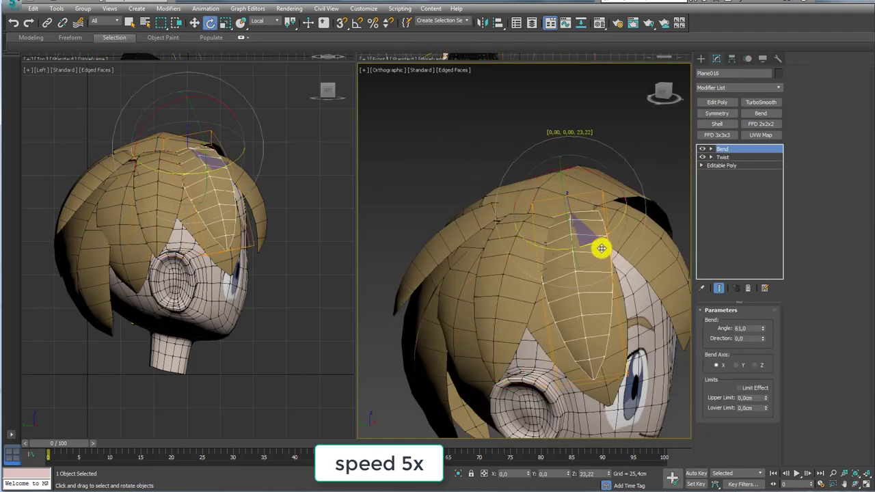
drag(600, 246, 578, 253)
key(w)
drag(763, 328, 752, 308)
Bend the strand to hug the head and place a copy in the fringe.
alt+middle_drag(616, 274, 485, 244)
drag(486, 244, 541, 221)
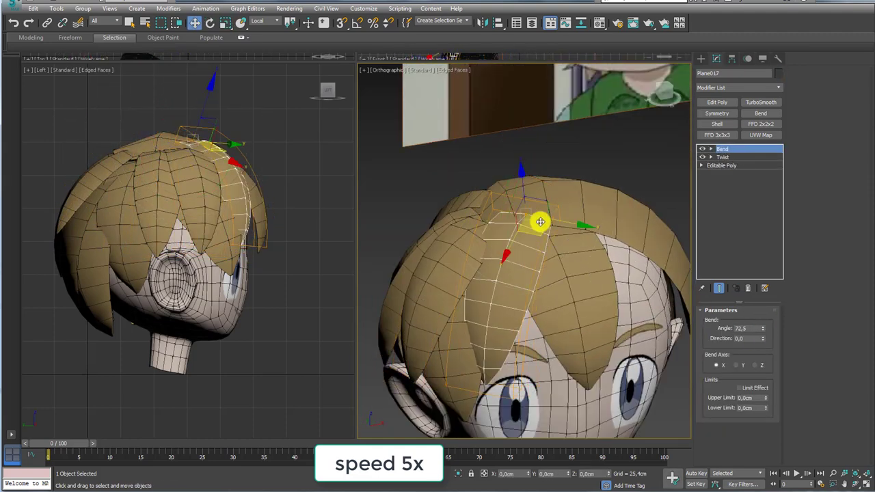
key(r)
key(w)
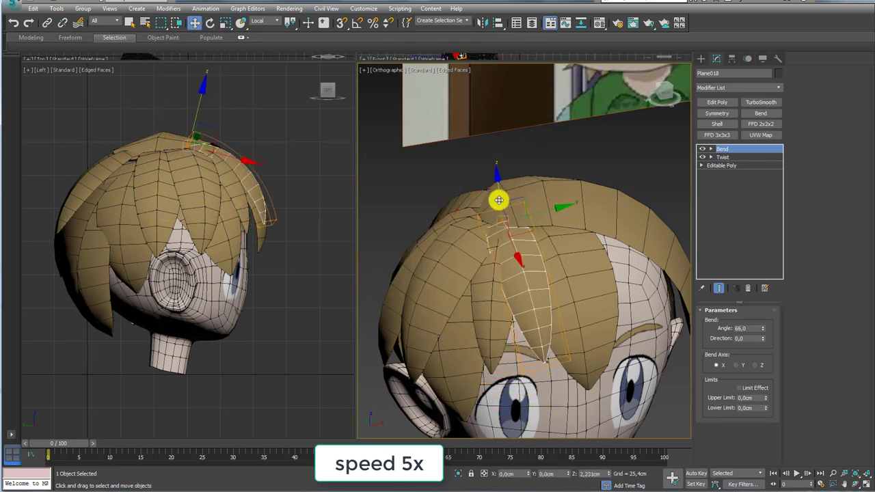
drag(498, 198, 469, 285)
alt+middle_drag(469, 285, 547, 274)
drag(764, 321, 764, 330)
key(w)
alt+middle_drag(764, 330, 531, 248)
Clone the earlier fringe strand over the forehead and increase its bend.
click(436, 212)
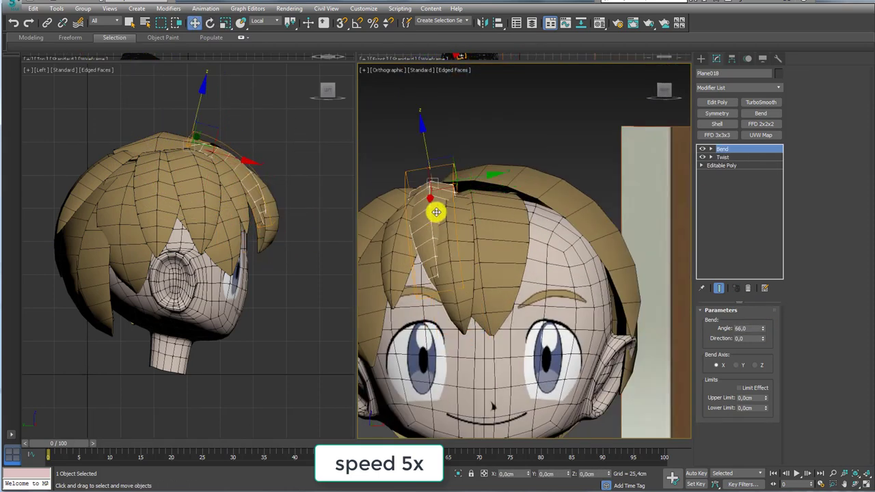
drag(760, 328, 760, 337)
key(w)
alt+middle_drag(760, 336, 474, 181)
mouse_move(474, 181)
shift+mouse_down()
mouse_move(476, 174)
mouse_move(478, 205)
shift+mouse_up()
click(445, 287)
alt+middle_drag(527, 166, 762, 328)
drag(763, 328, 763, 320)
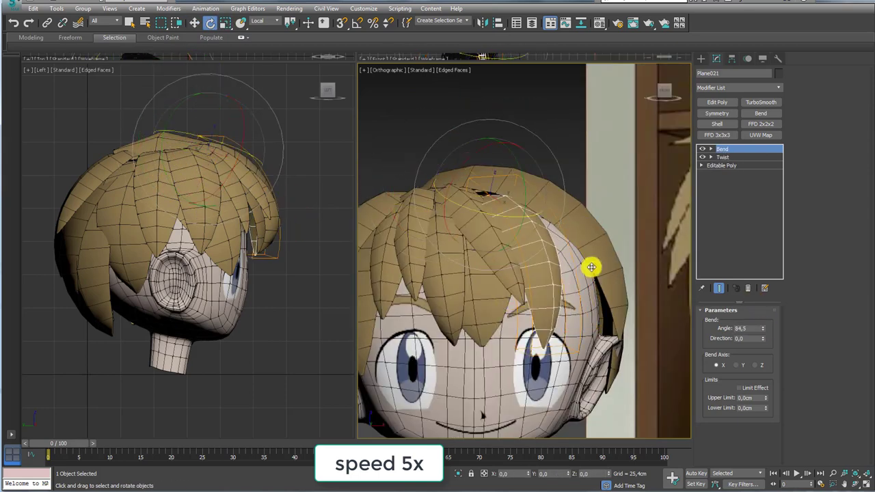
Move the new strand to the top of the head.
scroll(591, 266, down, 3)
alt+middle_drag(556, 267, 469, 199)
shift+drag(468, 198, 500, 183)
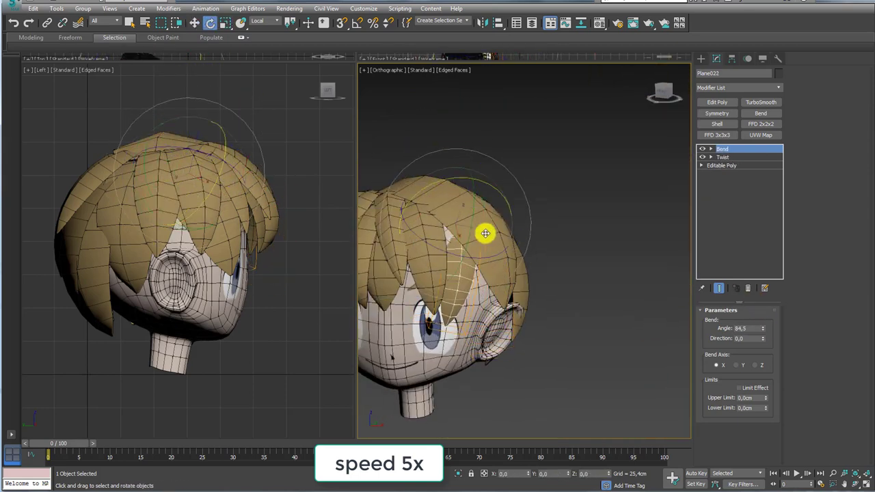
key(w)
alt+middle_drag(484, 233, 477, 145)
scroll(476, 144, up, 3)
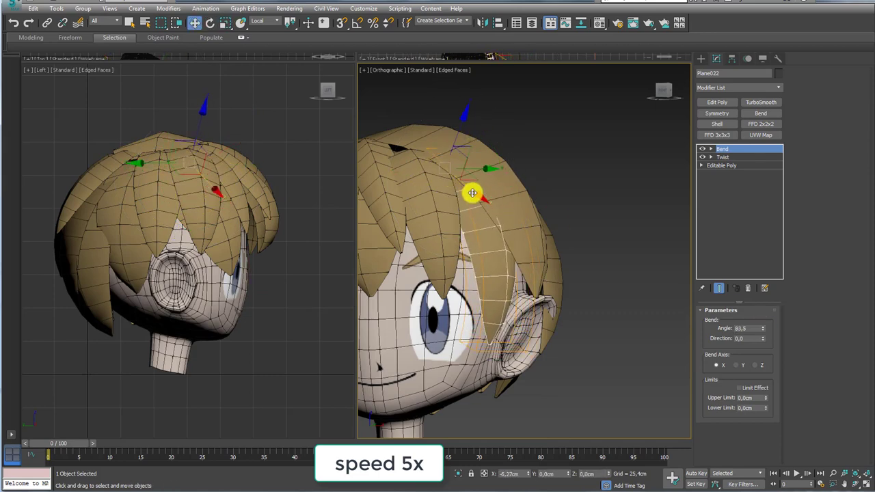
alt+middle_drag(472, 194, 513, 221)
Place strands on the face's left side and rotate one upward over the top.
shift+drag(513, 220, 463, 167)
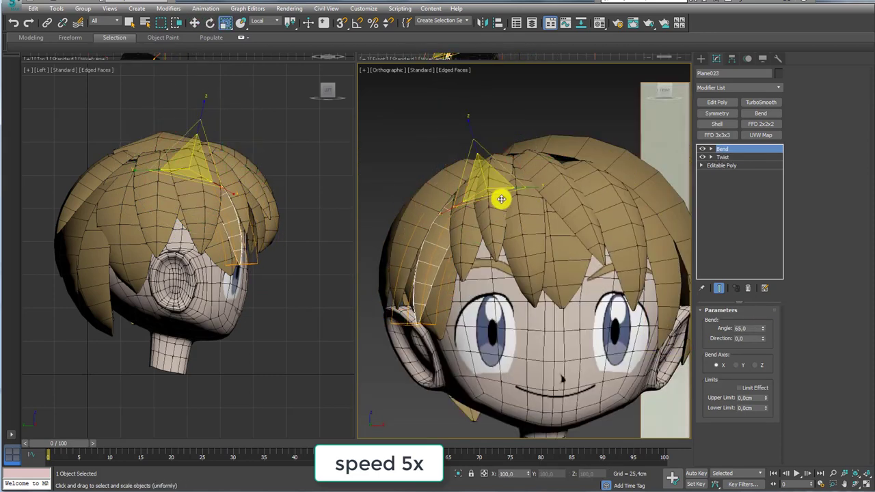
mouse_move(500, 199)
alt+middle_down()
mouse_move(557, 231)
mouse_move(472, 266)
alt+middle_up()
key(w)
shift+drag(449, 174, 437, 237)
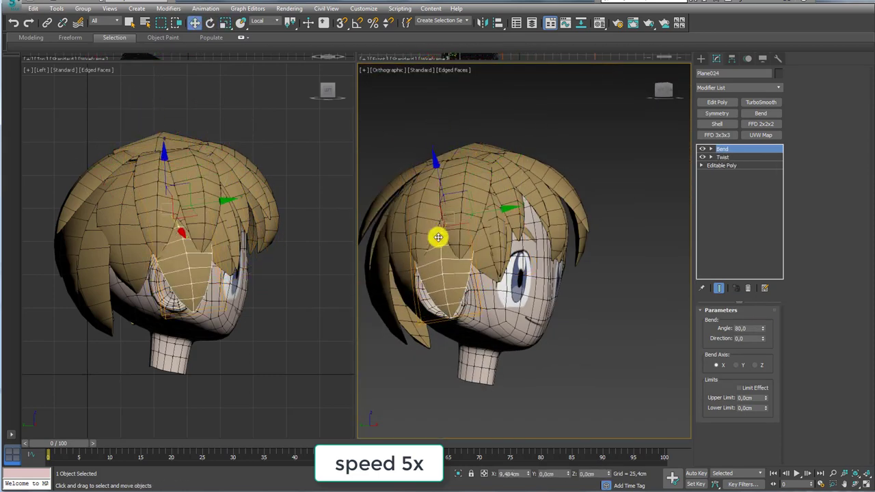
alt+middle_drag(514, 192, 474, 246)
key(e)
shift+drag(475, 246, 406, 201)
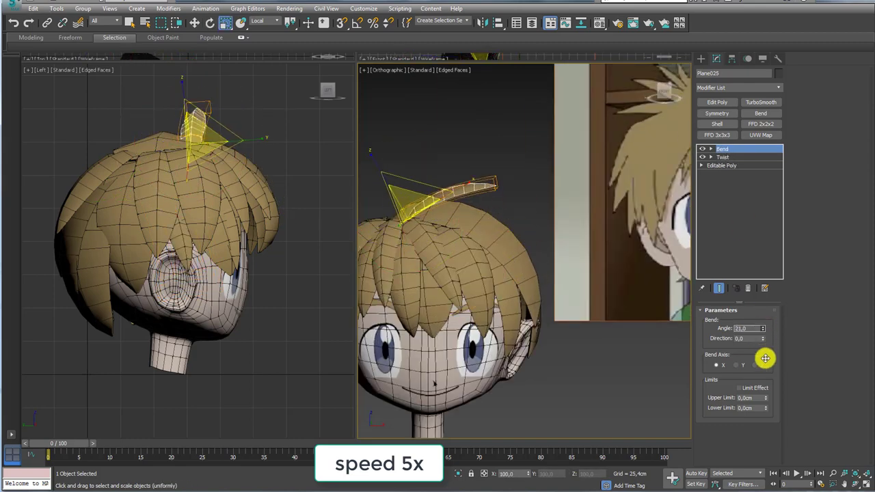
Copy a strand into a new spike standing upright on top of the head.
key(w)
alt+middle_drag(519, 274, 501, 213)
key(w)
alt+middle_drag(547, 178, 501, 238)
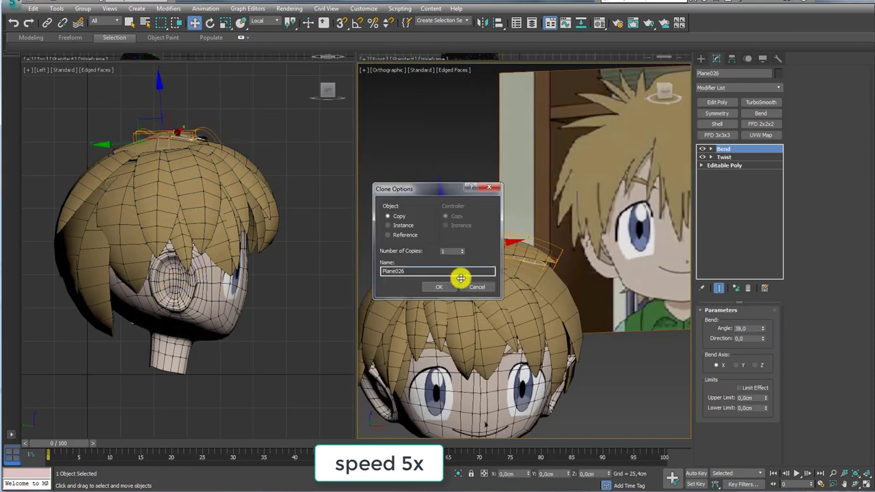
scroll(458, 250, up, 3)
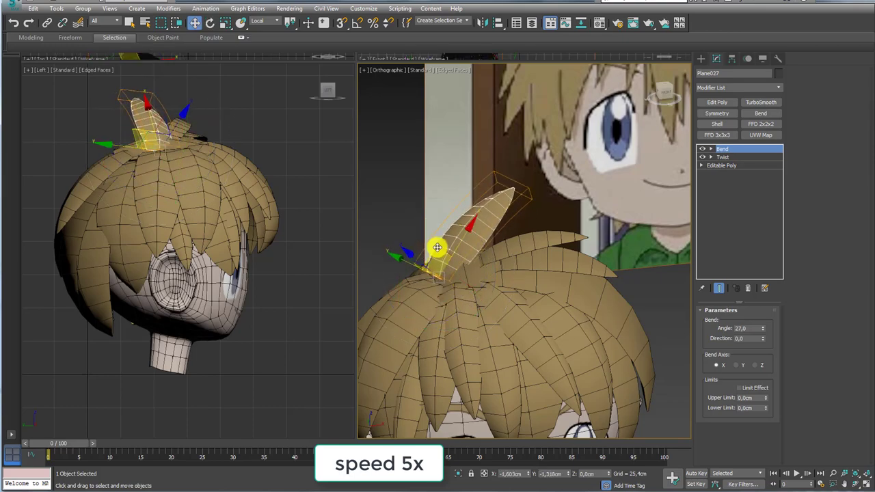
key(f)
scroll(490, 281, up, 3)
scroll(502, 289, down, 3)
scroll(495, 283, up, 3)
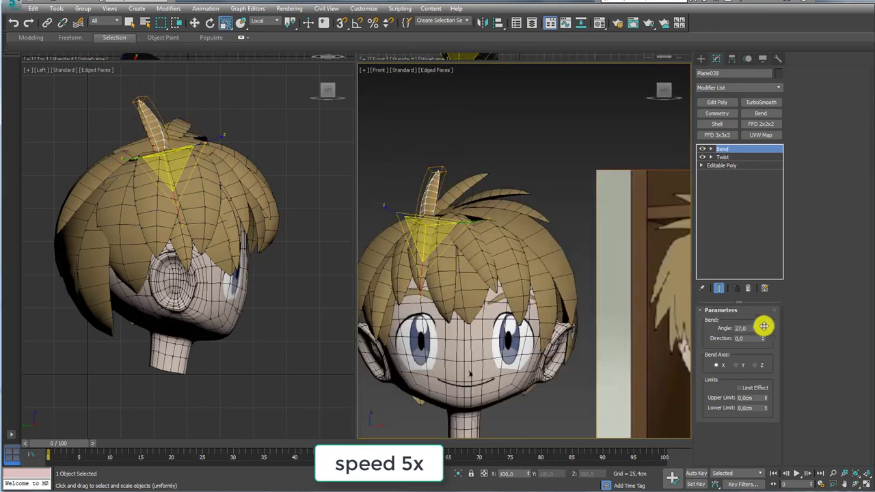
scroll(458, 267, up, 2)
shift+drag(458, 268, 506, 255)
Rotate off more spike copies around the crown, bending the newest to 43.5 and scaling it.
key(r)
key(e)
scroll(433, 272, down, 2)
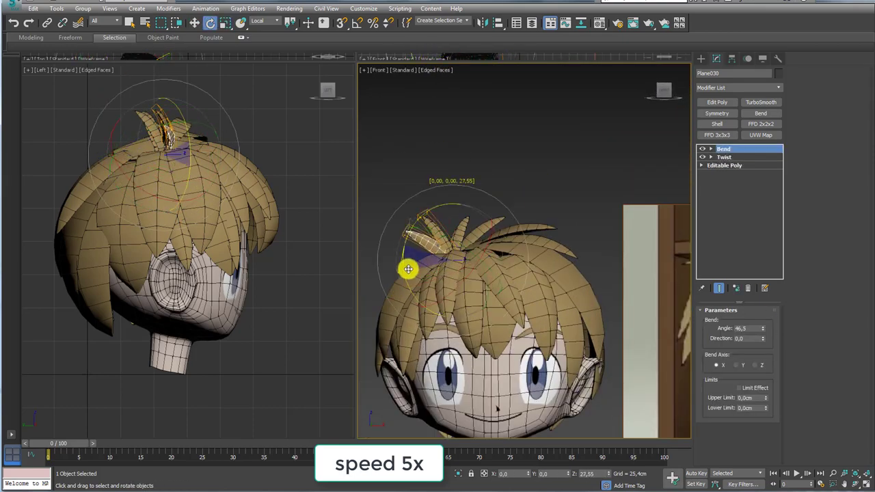
scroll(415, 296, down, 1)
mouse_move(415, 297)
shift+mouse_down()
mouse_move(451, 223)
mouse_move(436, 227)
shift+mouse_up()
scroll(436, 226, up, 3)
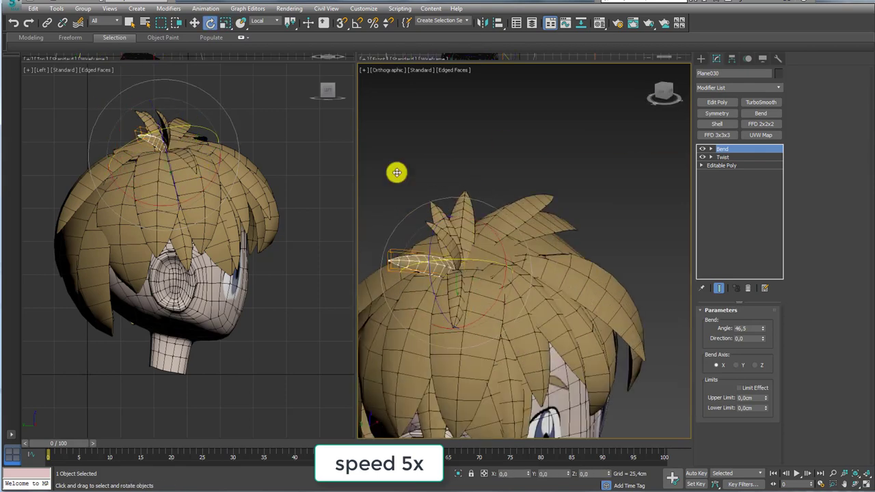
mouse_move(397, 171)
shift+mouse_down()
mouse_move(456, 269)
mouse_move(480, 174)
mouse_move(531, 270)
shift+mouse_up()
scroll(456, 269, up, 2)
drag(762, 328, 762, 333)
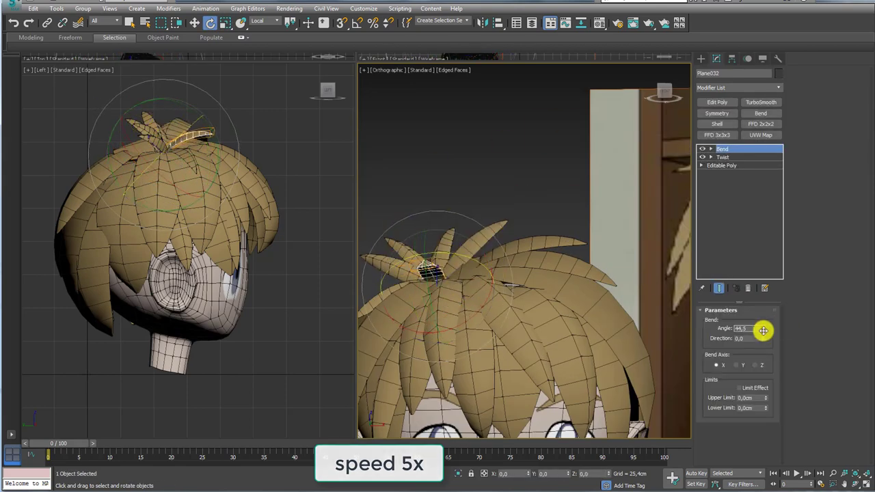
scroll(512, 297, down, 3)
key(r)
mouse_move(521, 278)
alt+middle_down()
mouse_move(433, 287)
mouse_move(412, 303)
mouse_move(426, 358)
mouse_move(396, 312)
mouse_move(543, 291)
mouse_move(527, 281)
mouse_move(504, 299)
mouse_move(524, 316)
mouse_move(463, 326)
mouse_move(509, 319)
mouse_move(523, 299)
mouse_move(531, 307)
mouse_move(482, 255)
alt+middle_up()
Turn off edged faces and frame the hair-covered head beside the reference image.
key(F4)
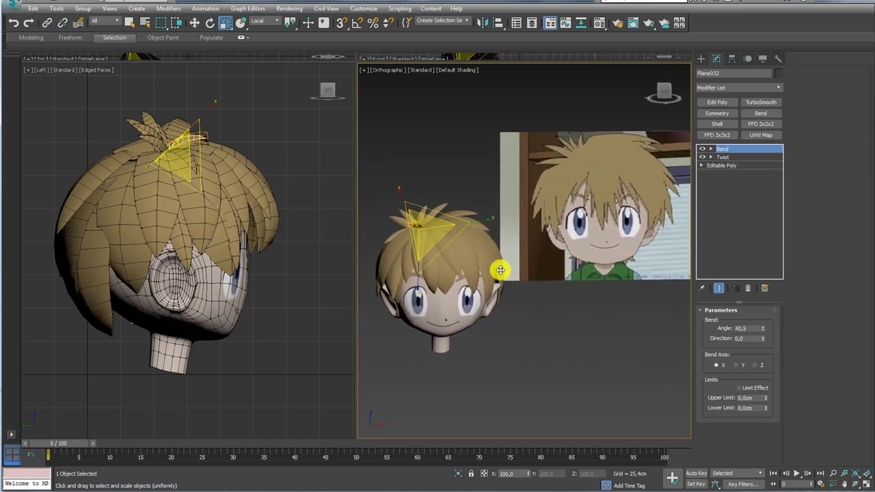
alt+middle_drag(536, 275, 563, 299)
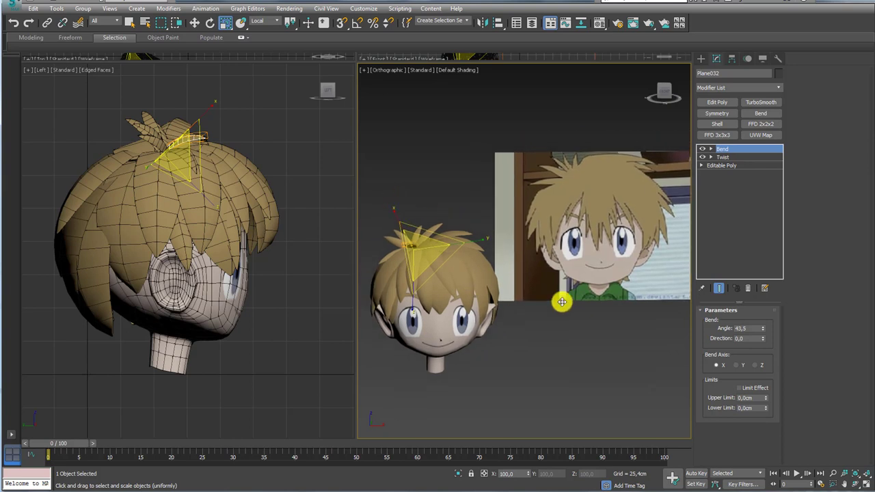
scroll(500, 287, up, 2)
scroll(479, 286, up, 2)
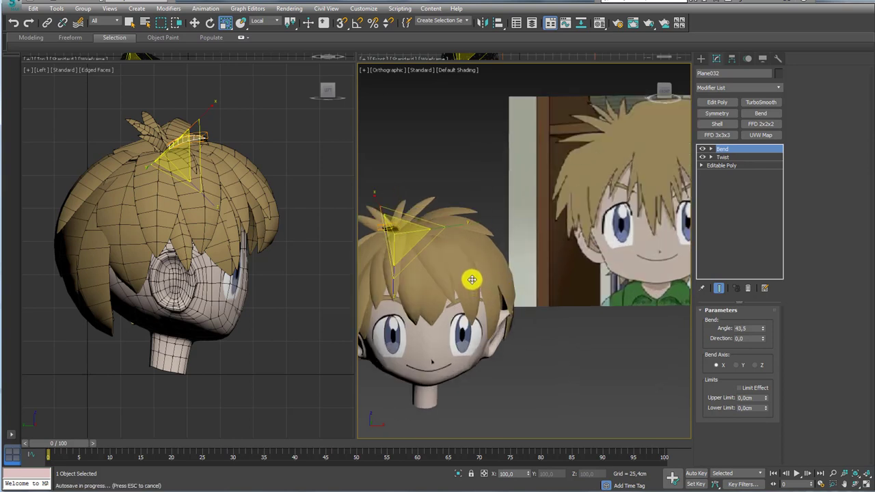
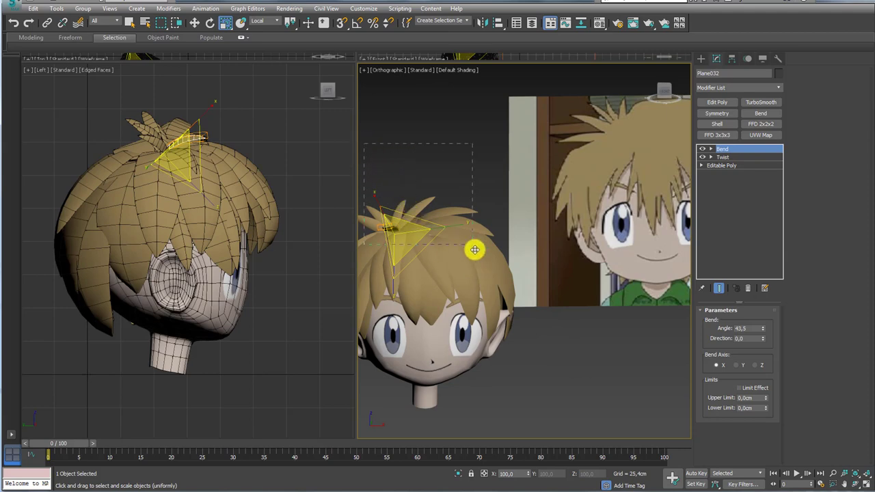
Select all scene objects, show edged faces, and remove one object from the selection.
key(ctrl+a)
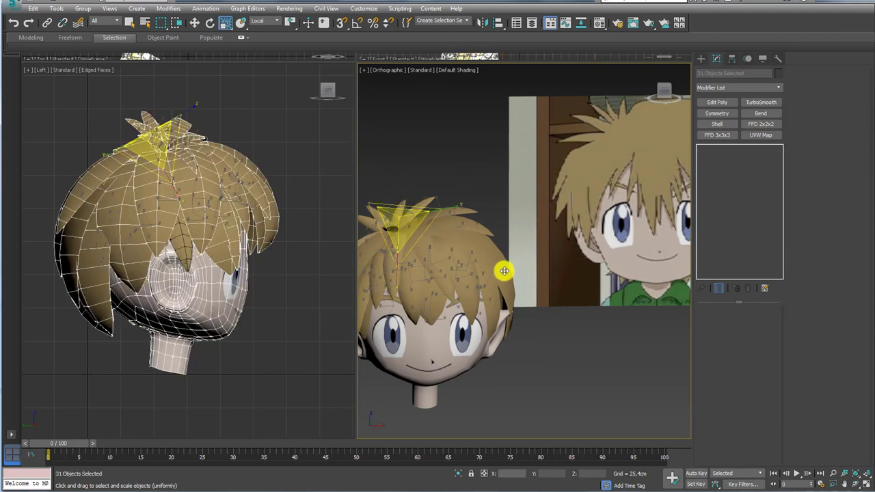
key(F4)
scroll(494, 260, down, 2)
alt+click(493, 333)
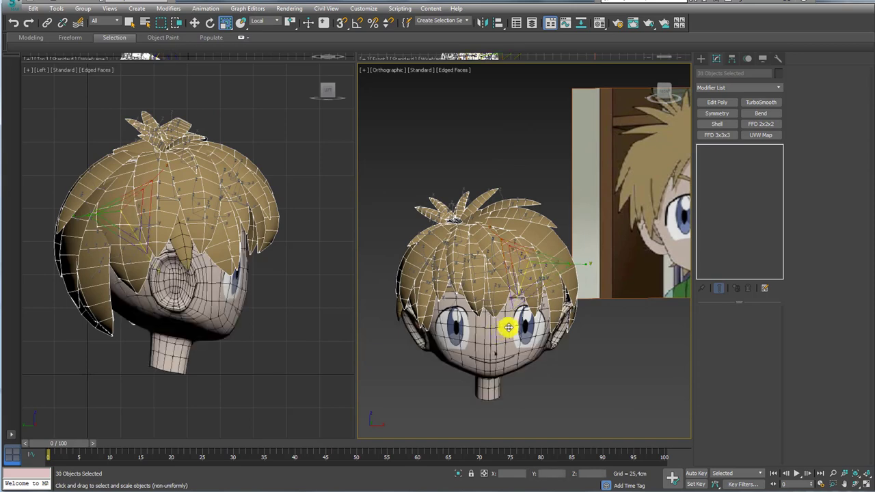
scroll(514, 305, down, 2)
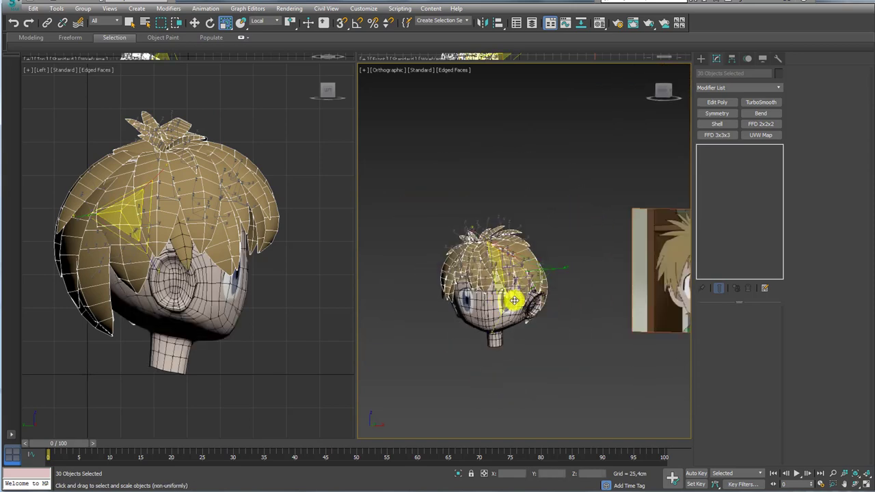
Cancel an attempted scale of the reference image plane and pan to centre the head.
drag(570, 319, 544, 247)
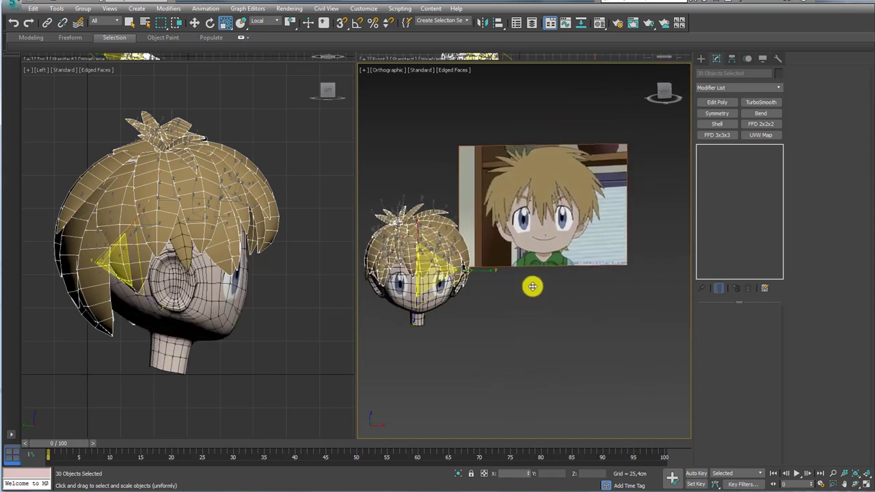
right_click(517, 229)
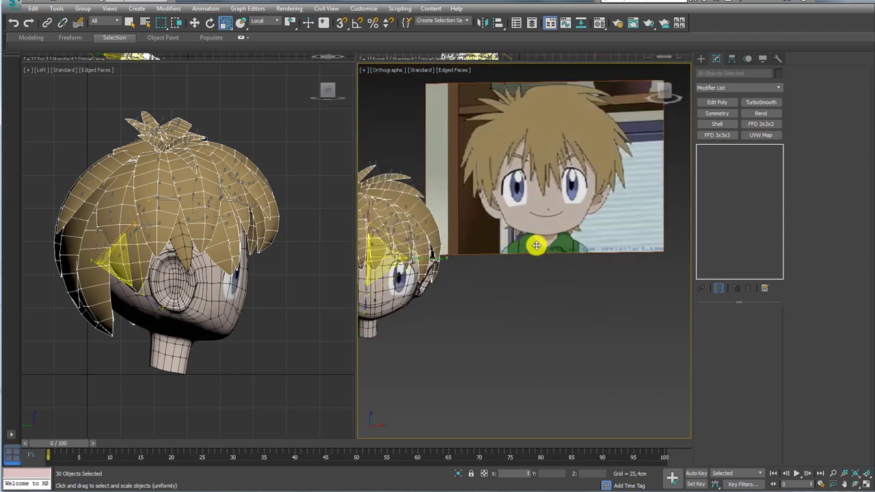
middle_drag(536, 245, 578, 248)
middle_drag(462, 312, 517, 292)
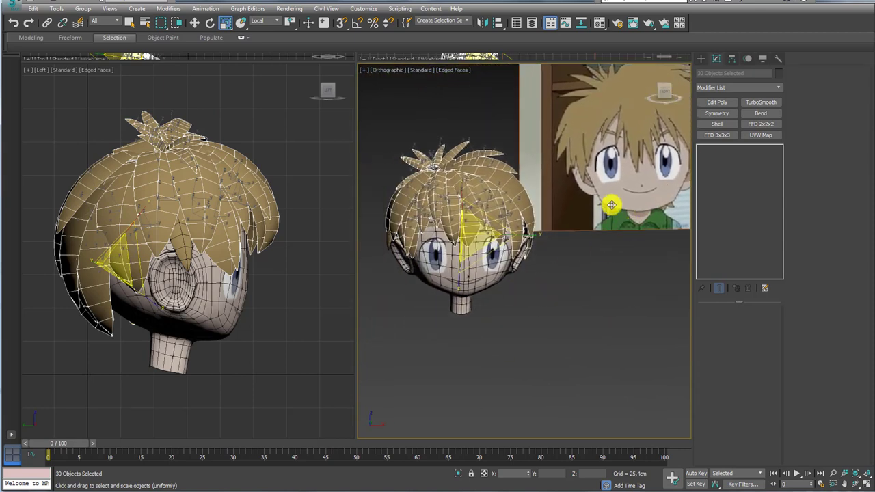
click(700, 59)
Draw a new box, align it to the head, and lower it to the neck.
click(723, 117)
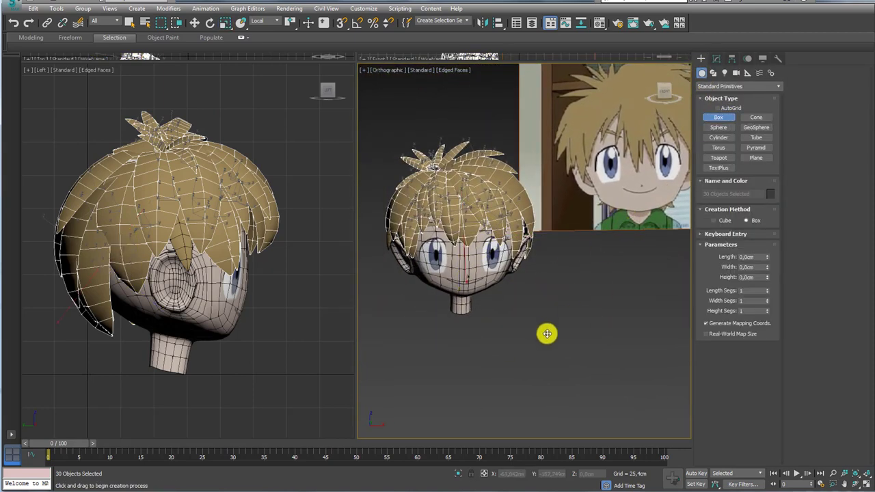
drag(546, 332, 606, 346)
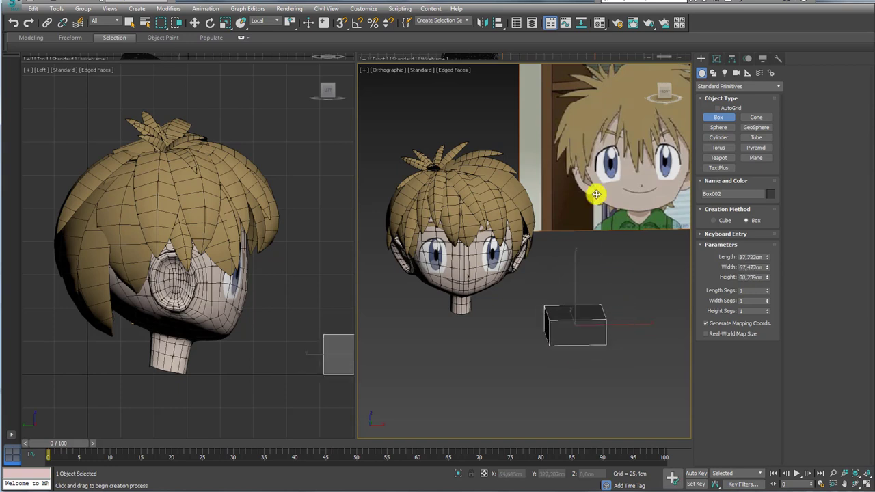
click(499, 19)
click(459, 306)
click(445, 323)
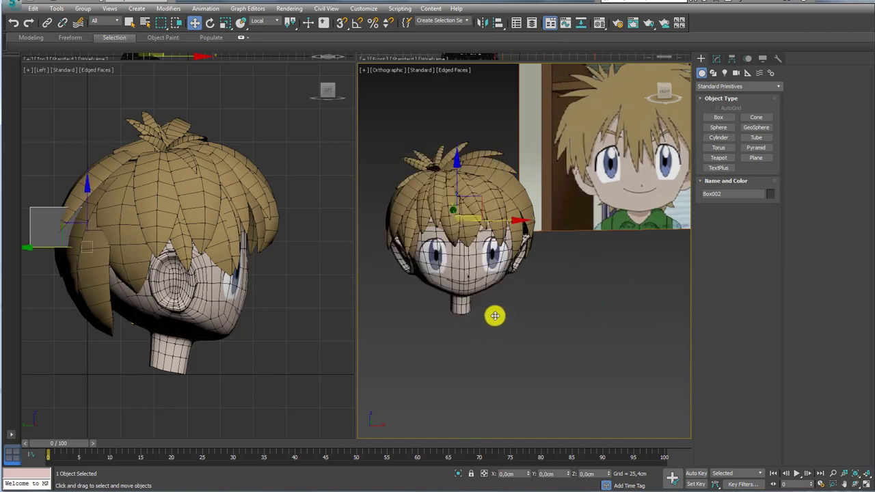
drag(461, 160, 457, 272)
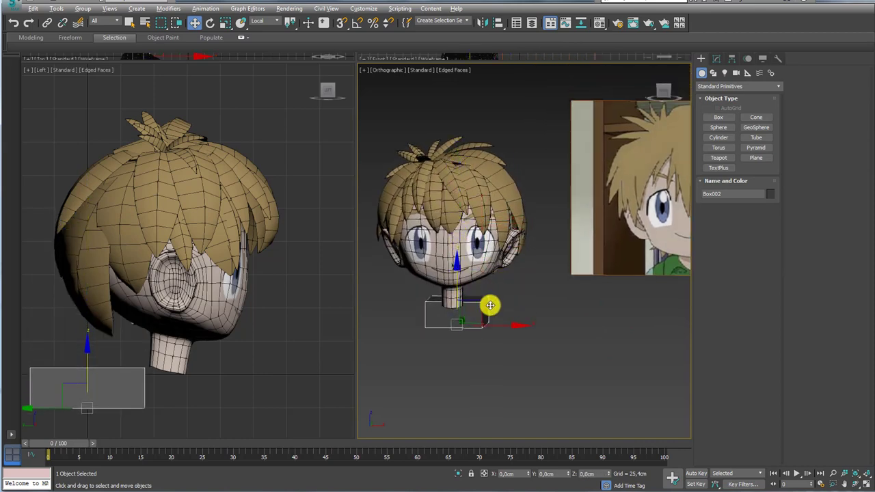
alt+middle_drag(488, 305, 488, 308)
mouse_move(487, 308)
mouse_down()
mouse_move(469, 317)
mouse_move(505, 318)
mouse_up()
Rotate the box 90° under the head, nudge it into place, and return to Front view.
key(e)
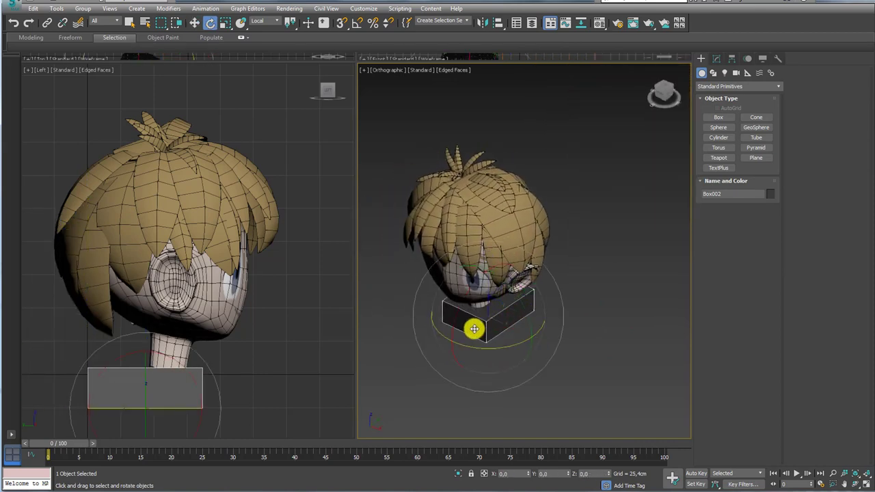
drag(445, 347, 484, 324)
key(w)
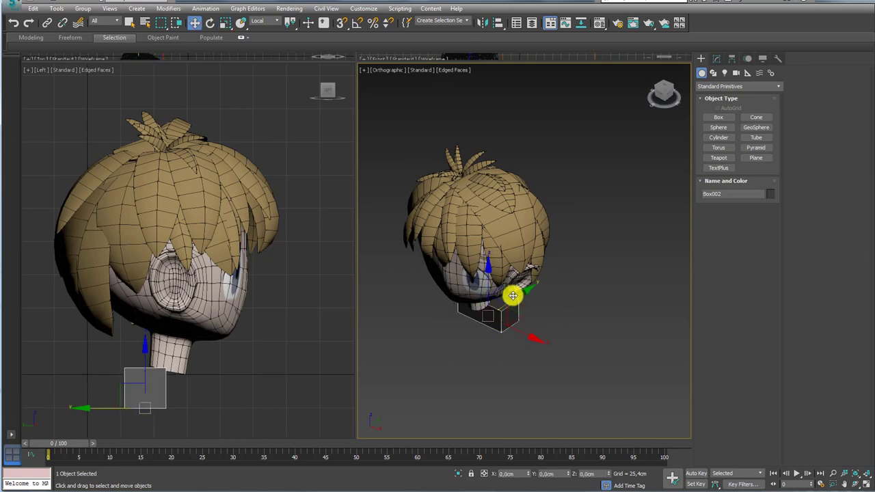
drag(513, 295, 503, 307)
mouse_move(504, 307)
alt+middle_down()
mouse_move(496, 328)
mouse_move(546, 348)
alt+middle_up()
scroll(584, 300, down, 5)
scroll(584, 300, down, 5)
key(f)
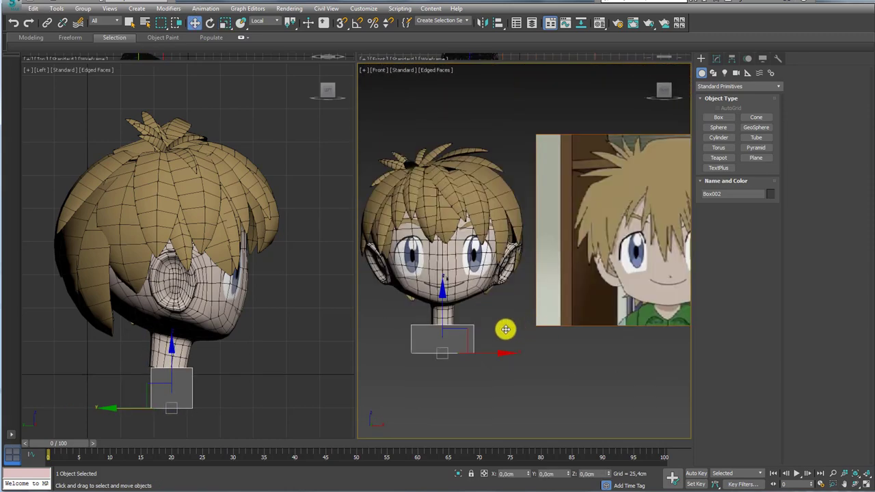
Use View coordinates to move the hair and head pieces onto the reference face.
click(400, 203)
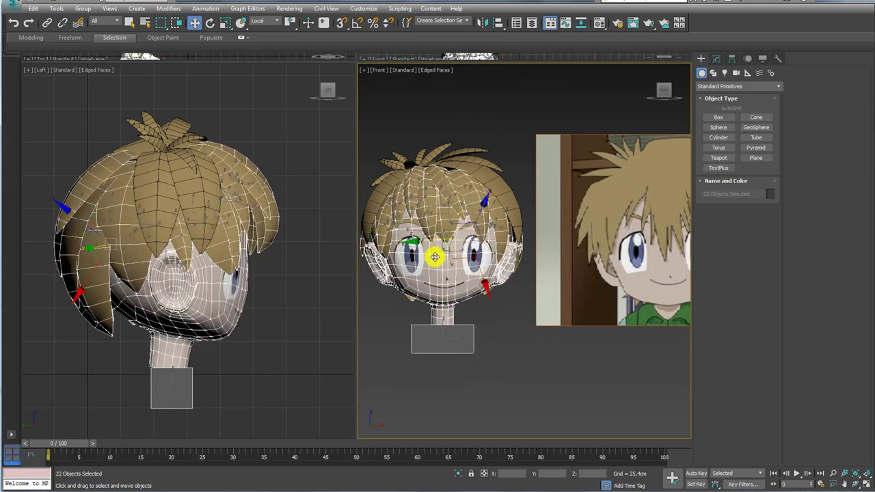
click(268, 21)
click(263, 31)
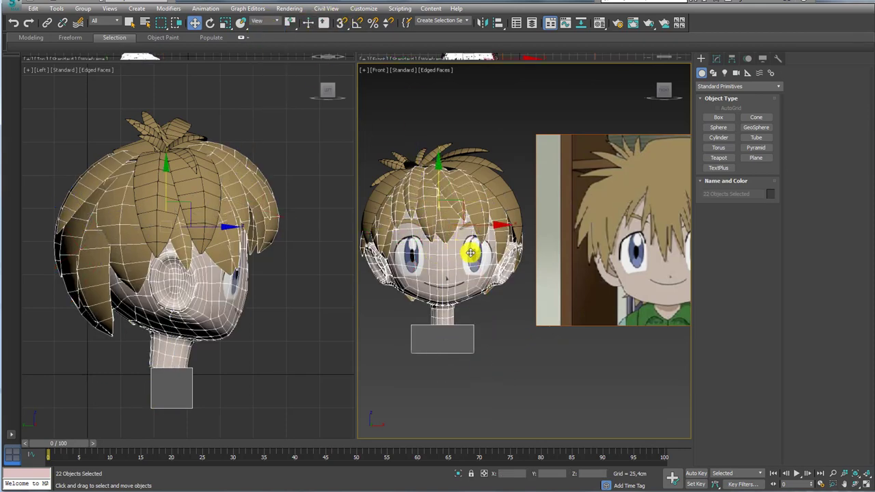
drag(484, 226, 554, 223)
right_click(554, 222)
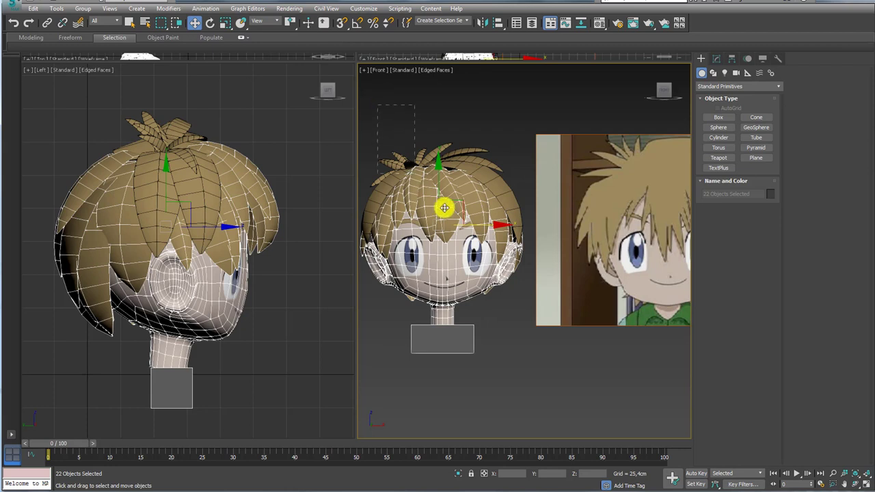
drag(518, 305, 516, 300)
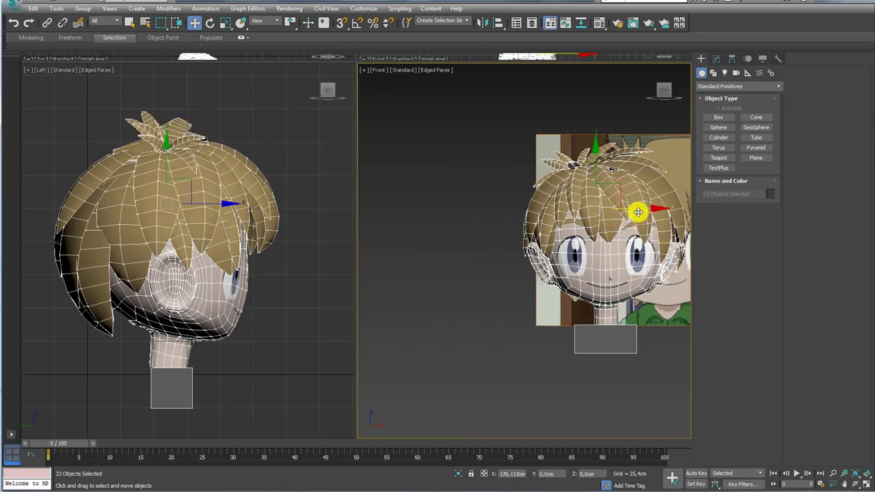
drag(466, 209, 508, 202)
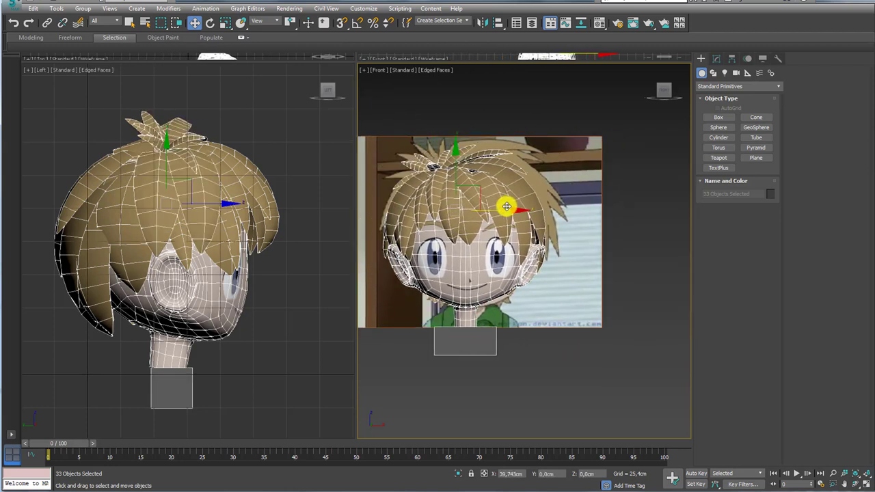
Raise the neck box until it sits just under the chin.
click(479, 323)
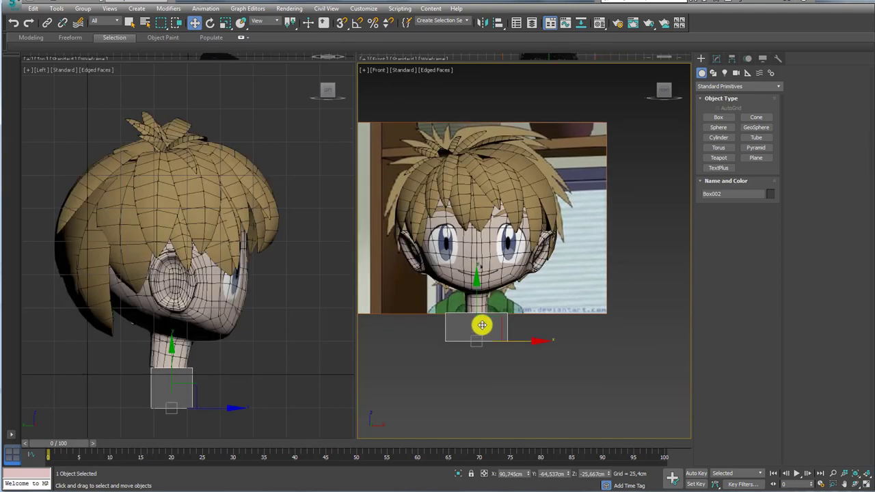
scroll(477, 313, up, 3)
mouse_move(474, 303)
mouse_down()
mouse_move(473, 293)
mouse_move(477, 333)
mouse_up()
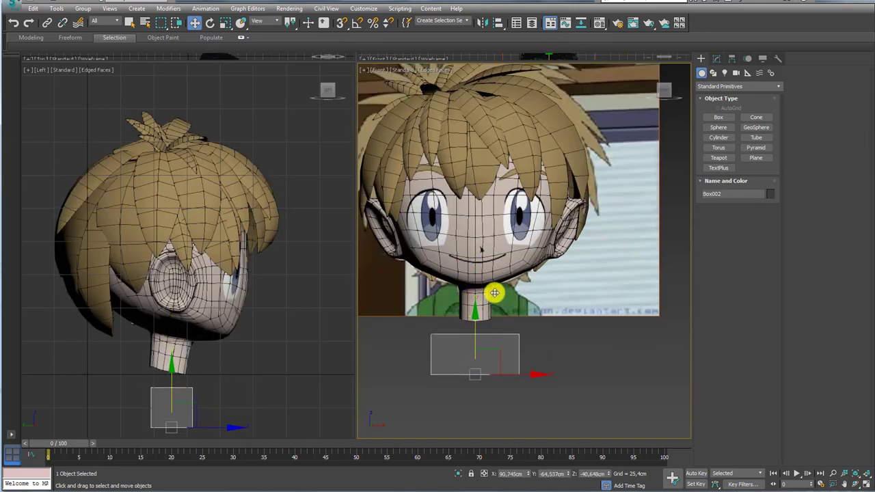
scroll(465, 287, up, 2)
scroll(451, 267, up, 2)
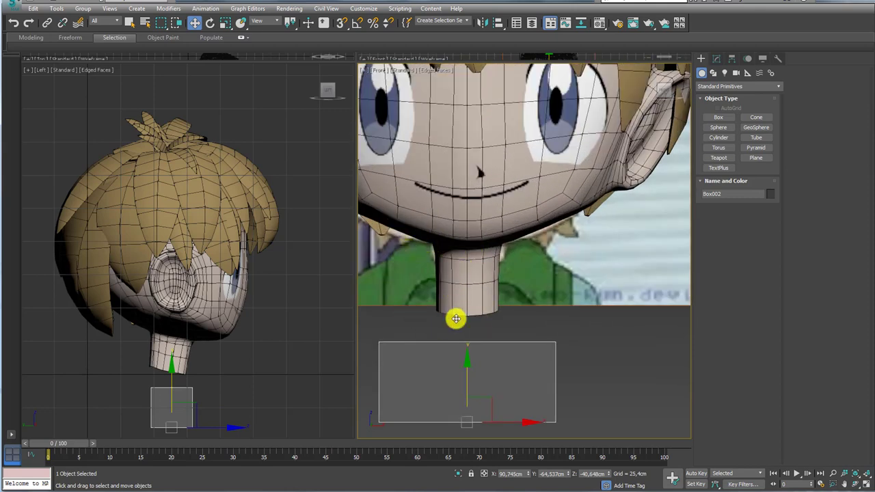
drag(468, 369, 475, 275)
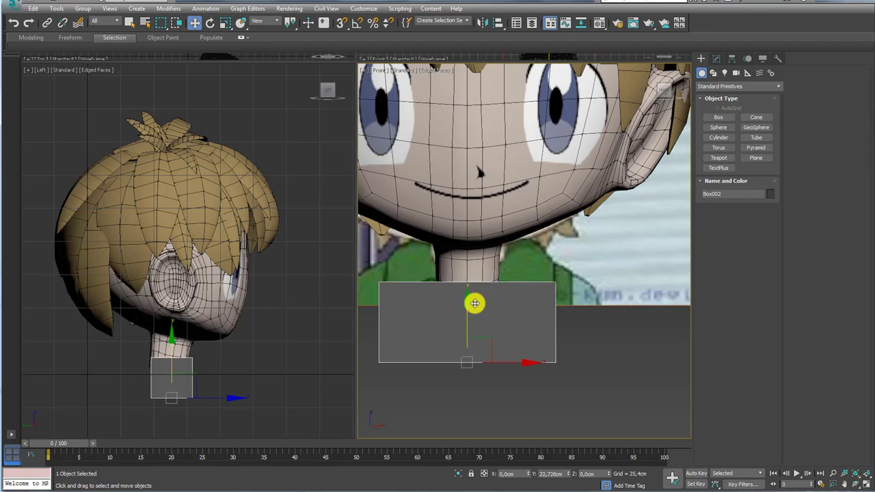
drag(474, 275, 474, 273)
right_click(474, 273)
mouse_move(489, 383)
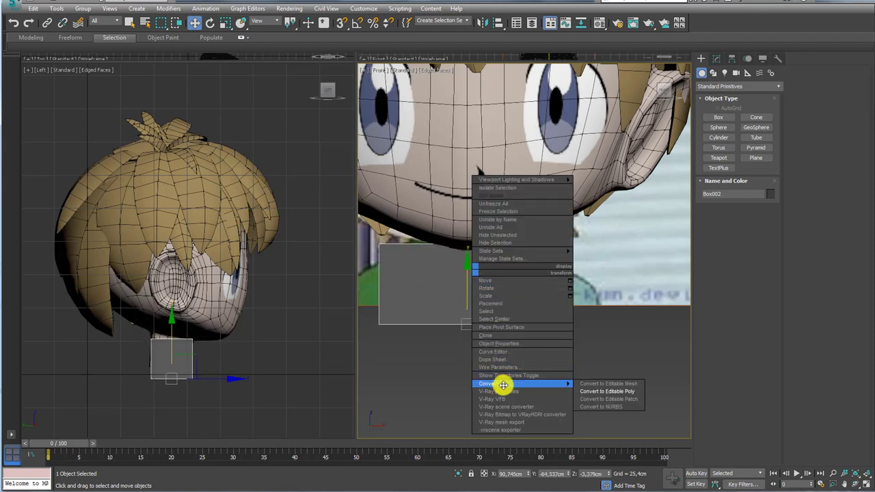
Convert the neck box to Editable Poly and shift a top edge to slope it.
click(616, 390)
click(724, 322)
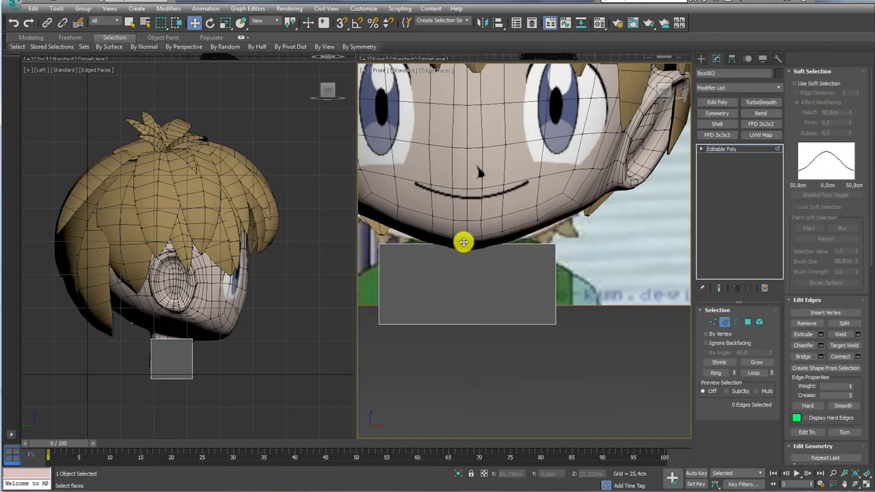
click(462, 244)
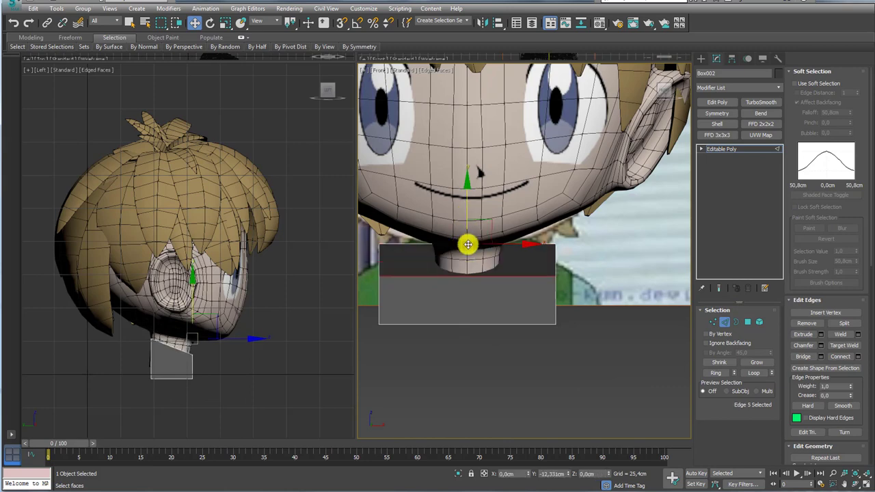
mouse_move(469, 244)
alt+middle_down()
mouse_move(475, 282)
mouse_move(558, 295)
mouse_move(533, 250)
mouse_move(557, 297)
mouse_move(527, 344)
alt+middle_up()
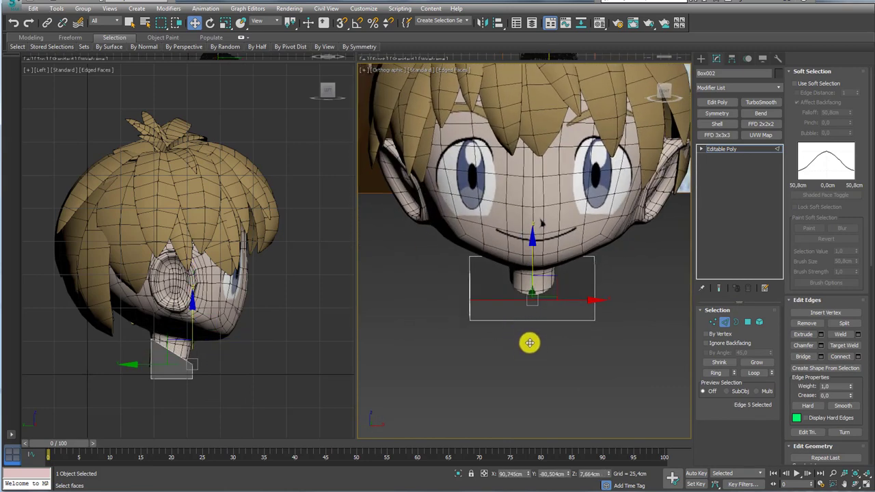
Scale the box's four top edges wider.
click(842, 356)
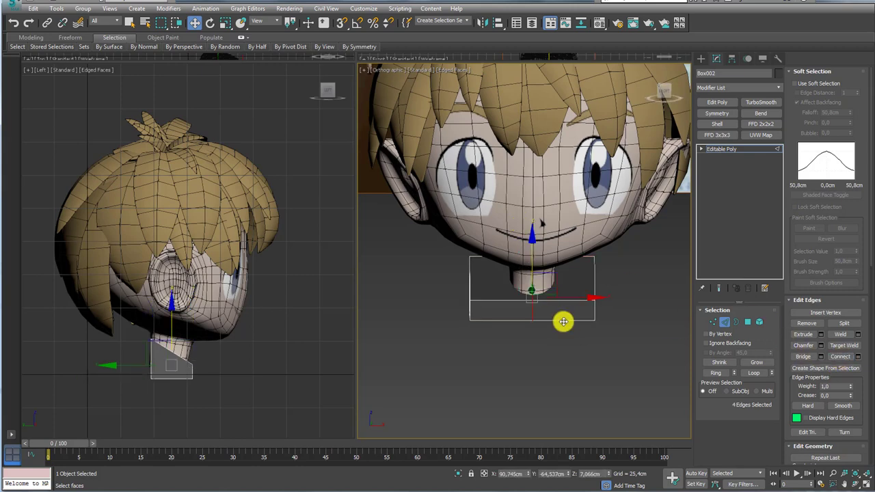
mouse_move(562, 318)
alt+middle_down()
mouse_move(522, 305)
mouse_move(527, 242)
mouse_move(591, 310)
mouse_move(566, 318)
alt+middle_up()
key(e)
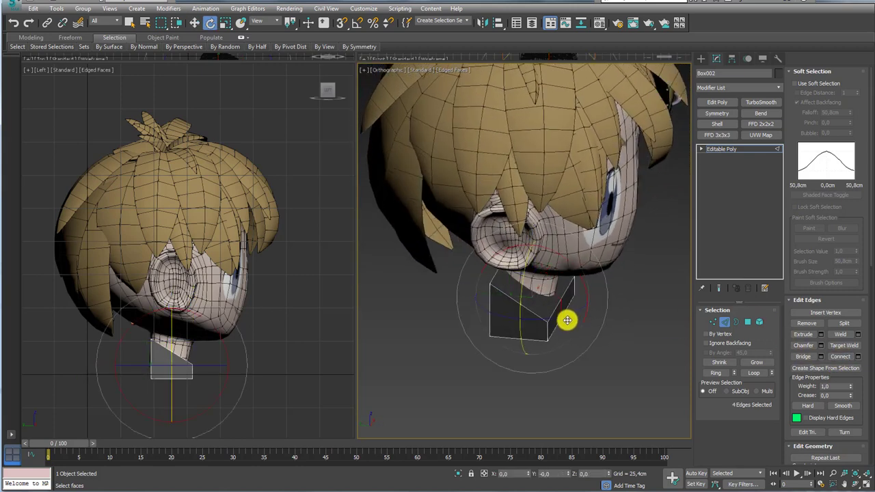
key(r)
drag(580, 312, 623, 307)
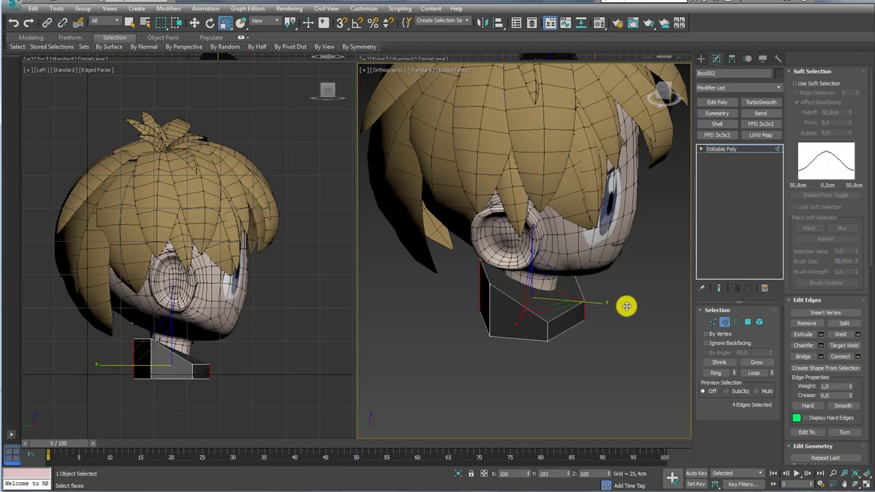
mouse_move(626, 308)
alt+middle_down()
mouse_move(535, 297)
mouse_move(571, 316)
alt+middle_up()
click(747, 322)
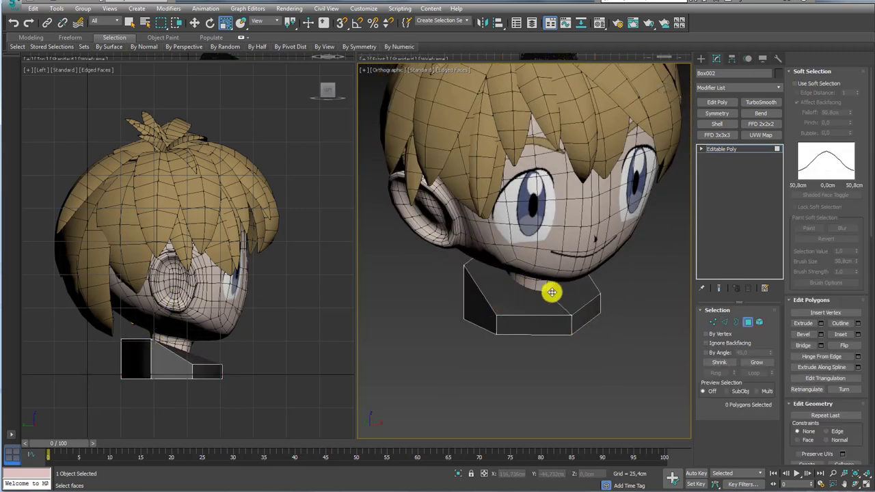
Inset the box's two top faces in toward the neck.
ctrl+click(532, 304)
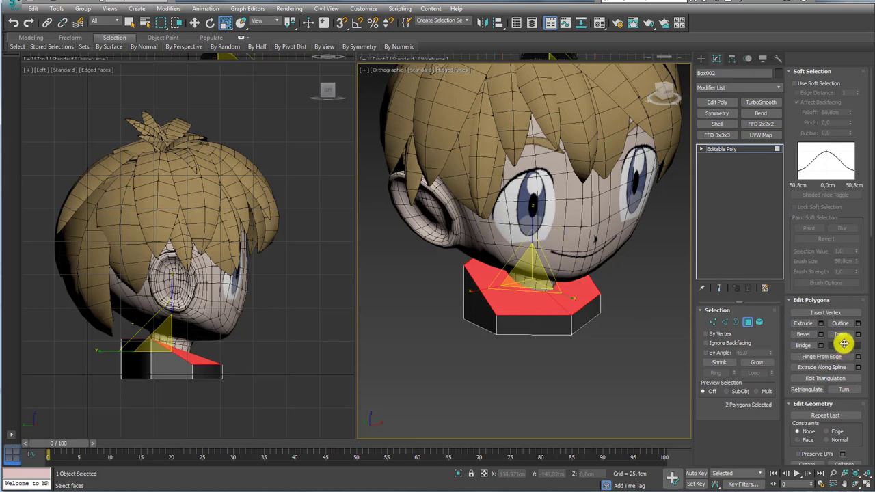
click(799, 325)
drag(561, 281, 560, 262)
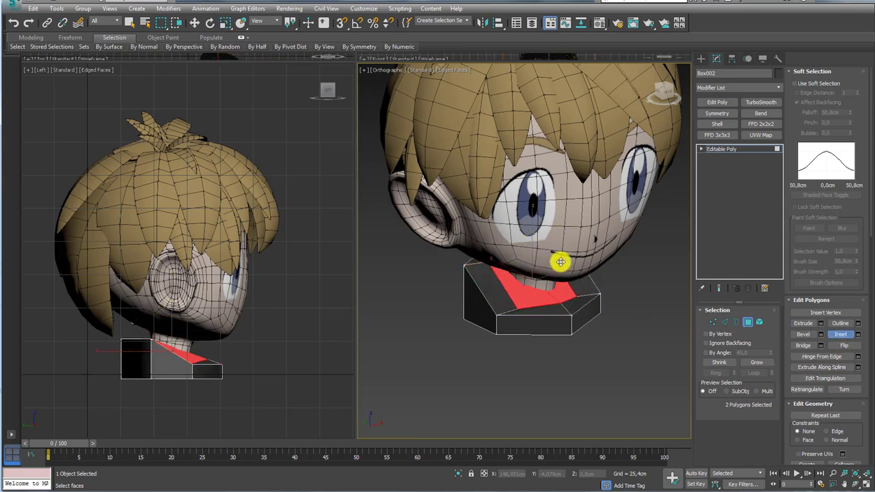
scroll(523, 299, up, 2)
scroll(563, 298, up, 3)
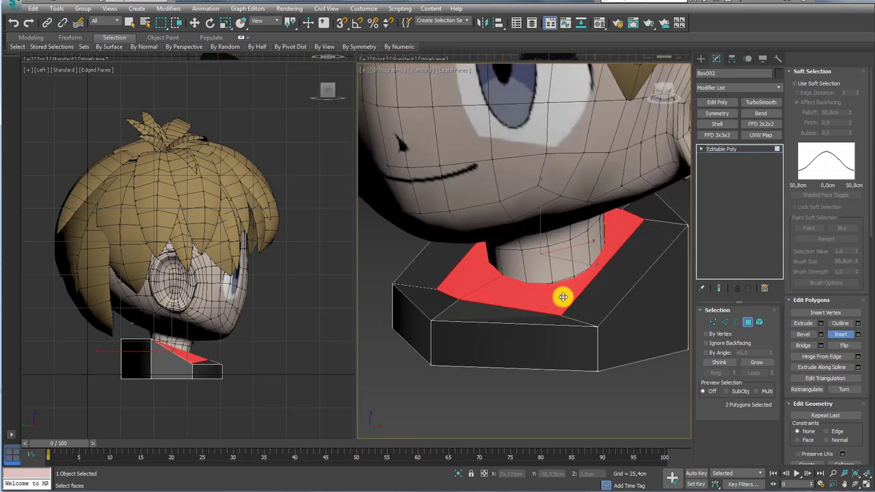
scroll(530, 288, up, 2)
Make the top faces planar, then inset them again into a narrow neck band.
mouse_move(545, 276)
alt+middle_down()
mouse_move(531, 292)
mouse_move(607, 291)
mouse_move(545, 293)
mouse_move(492, 326)
mouse_move(574, 328)
mouse_move(865, 387)
alt+middle_up()
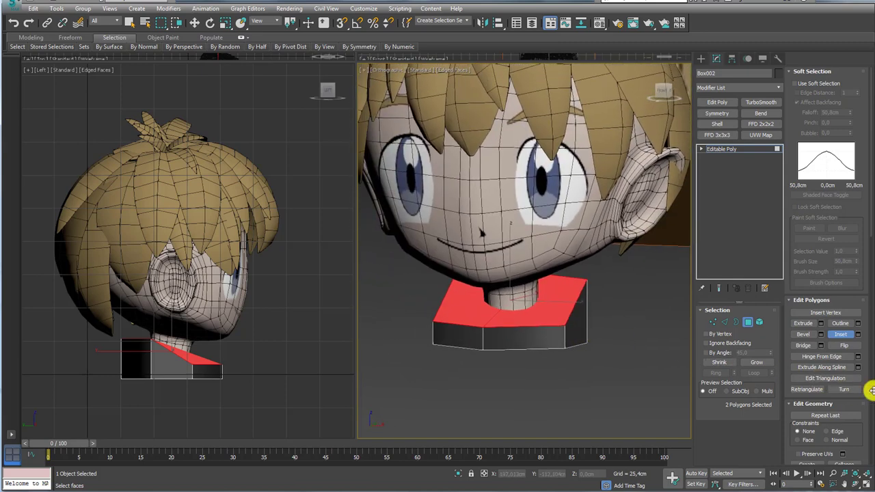
mouse_move(865, 387)
mouse_down()
mouse_move(864, 255)
mouse_move(854, 260)
mouse_move(861, 179)
mouse_up()
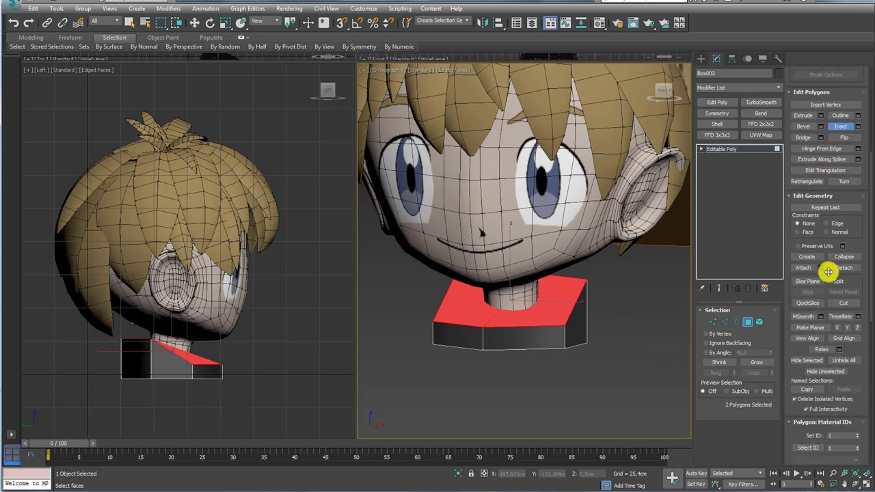
drag(849, 280, 854, 252)
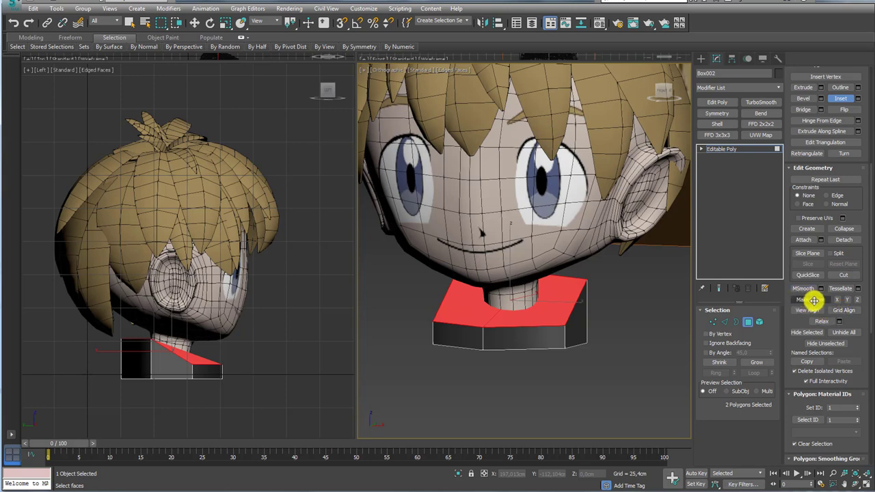
click(807, 301)
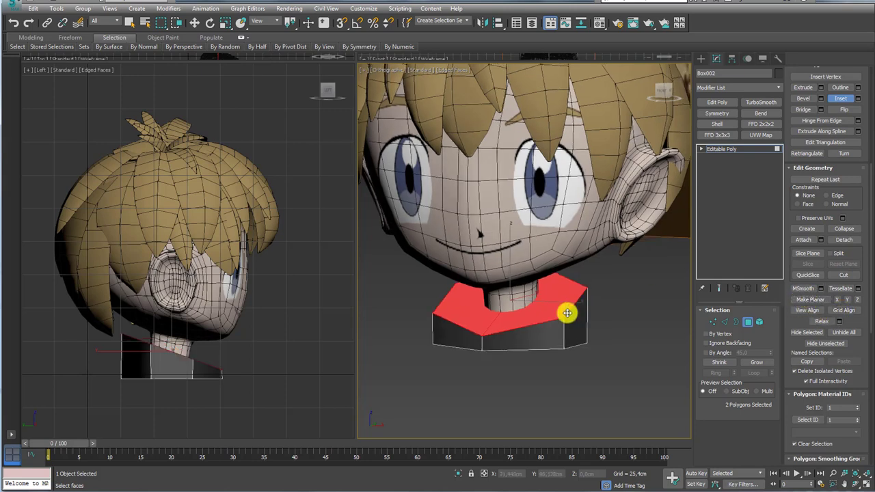
mouse_move(566, 308)
alt+middle_down()
mouse_move(465, 316)
mouse_move(540, 298)
mouse_move(596, 316)
alt+middle_up()
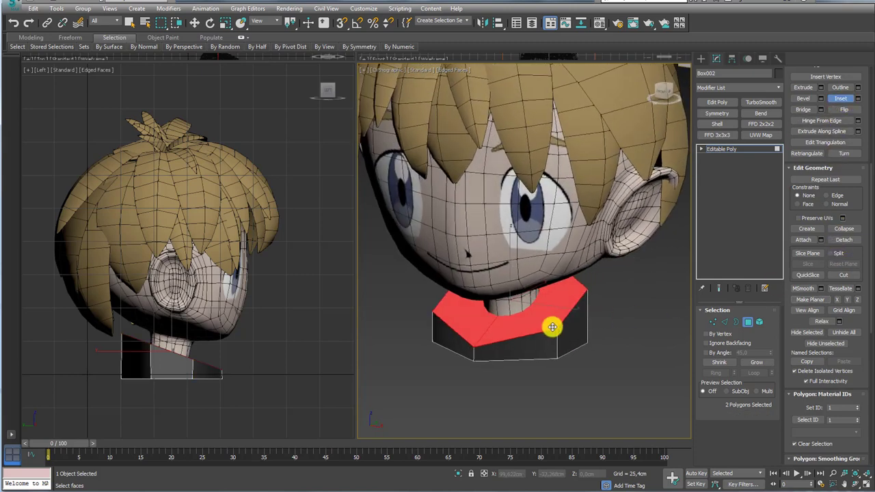
drag(552, 327, 531, 292)
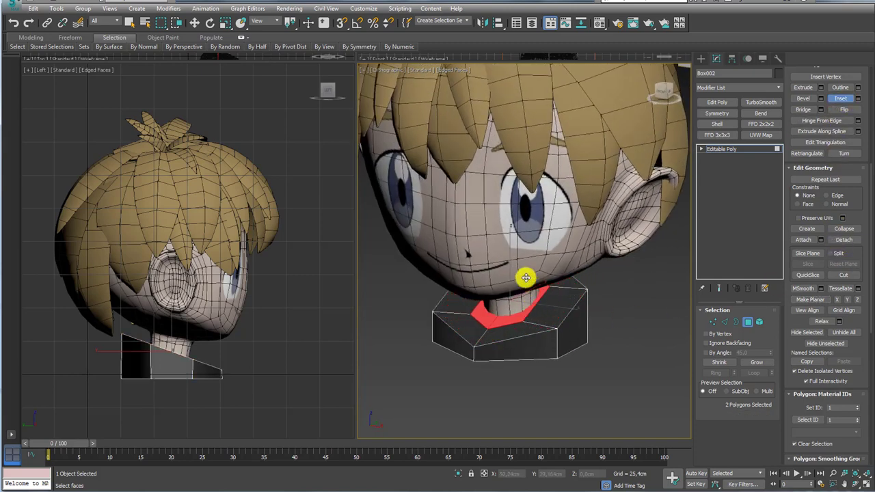
Flatten the inset neck faces on Z and raise them, checking against the reference from the front.
right_click(550, 305)
scroll(508, 316, up, 2)
scroll(492, 315, up, 3)
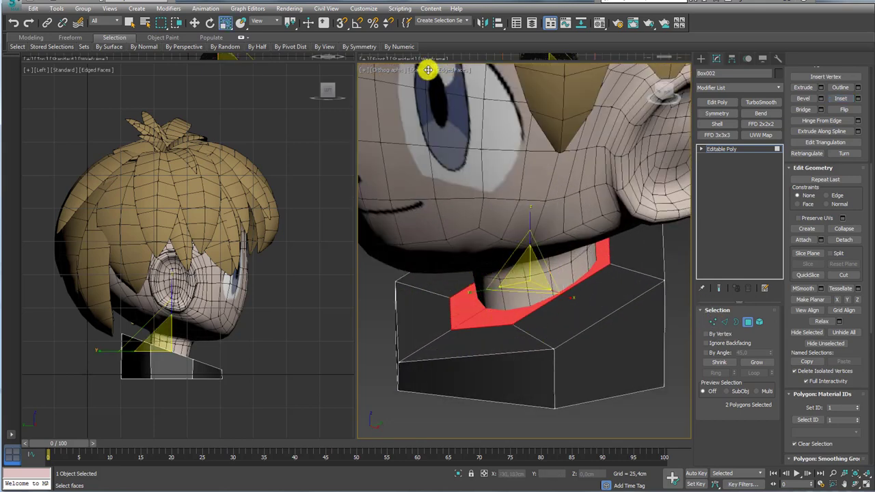
drag(472, 291, 488, 285)
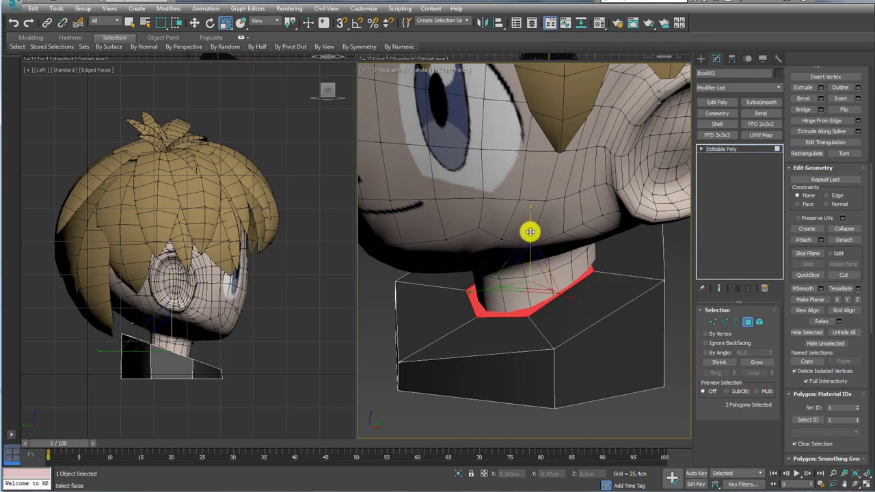
key(w)
drag(518, 279, 551, 254)
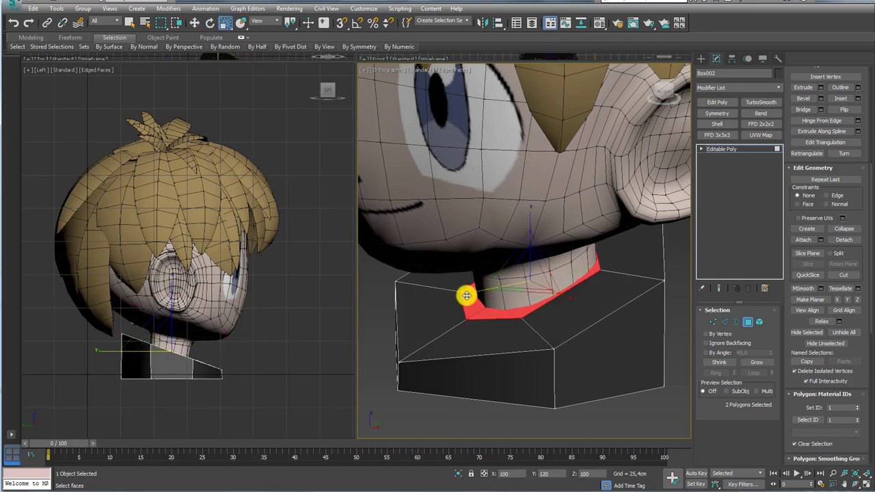
key(e)
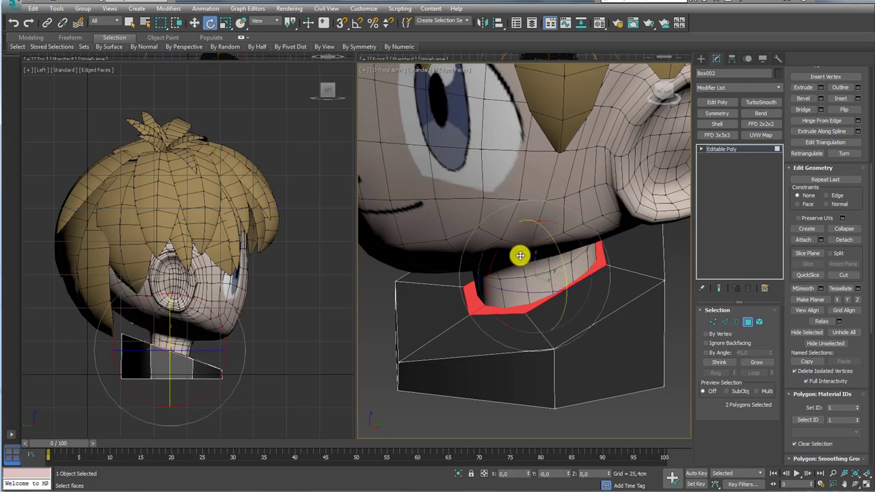
scroll(493, 253, down, 5)
mouse_move(496, 293)
alt+middle_down()
mouse_move(556, 294)
mouse_move(545, 301)
mouse_move(607, 339)
mouse_move(527, 392)
mouse_move(564, 358)
mouse_move(541, 317)
mouse_move(569, 308)
alt+middle_up()
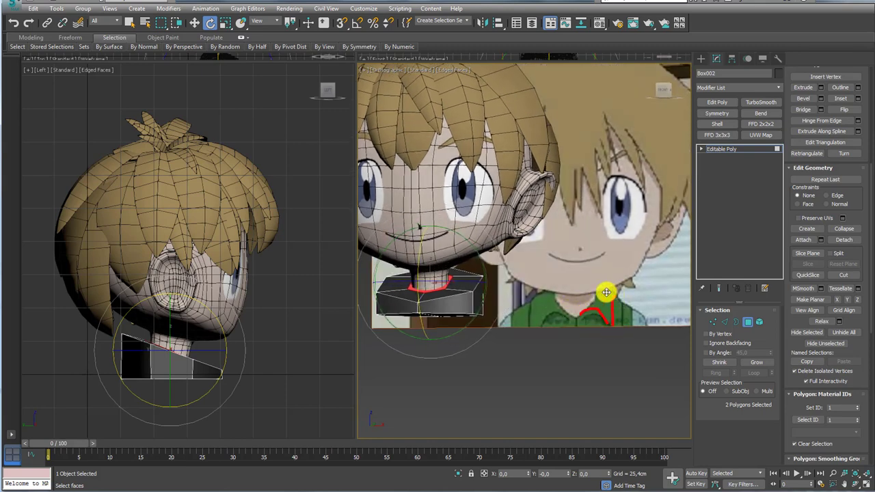
scroll(444, 280, up, 4)
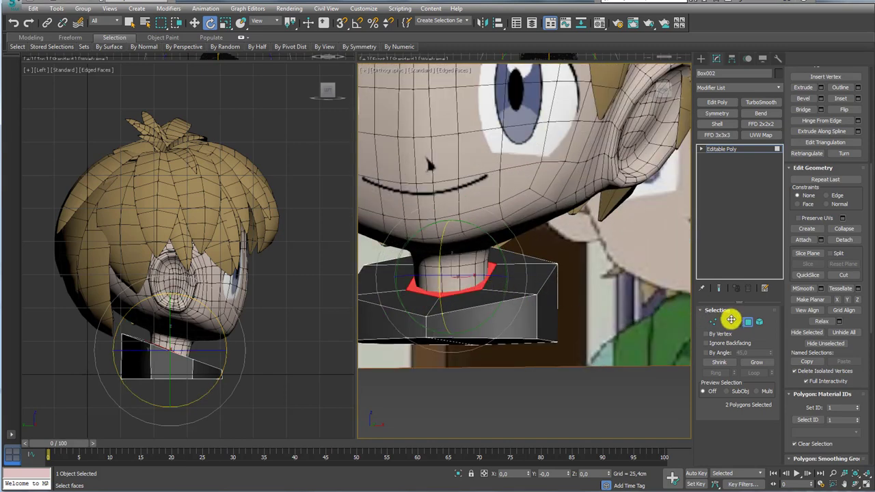
click(735, 321)
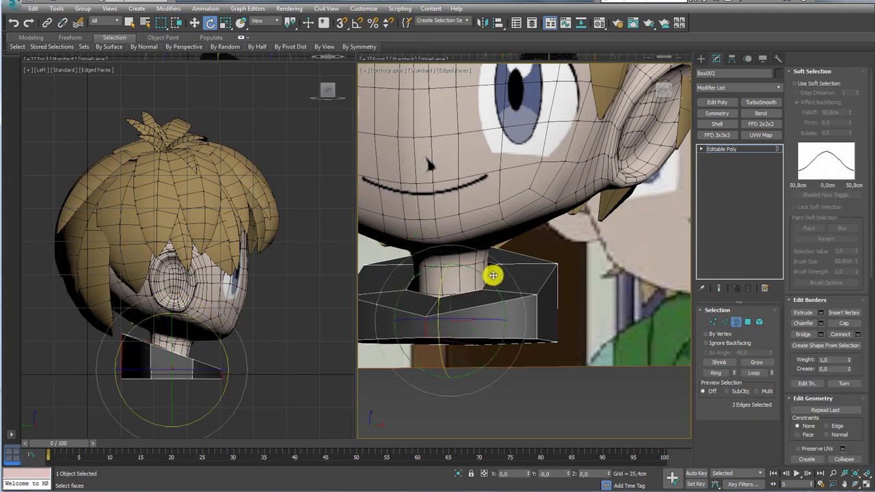
Chamfer the box's front edge at the neck base into a narrow chest strip.
click(491, 275)
alt+middle_drag(490, 276, 488, 299)
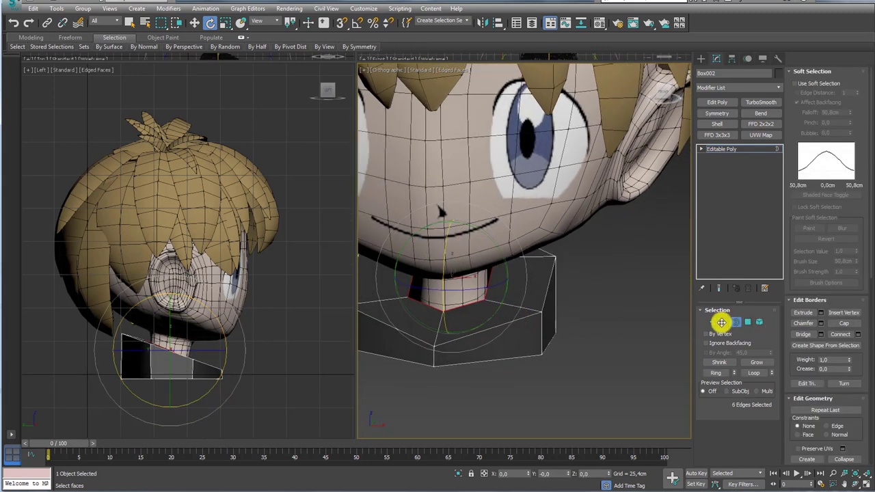
click(723, 322)
scroll(450, 373, down, 3)
mouse_move(483, 332)
alt+middle_down()
mouse_move(498, 326)
mouse_move(458, 327)
alt+middle_up()
scroll(437, 314, up, 5)
scroll(414, 300, up, 2)
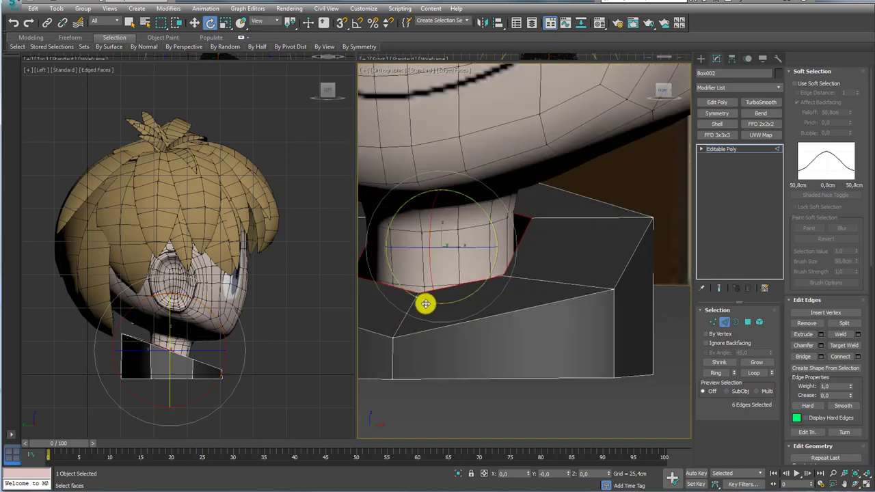
click(415, 336)
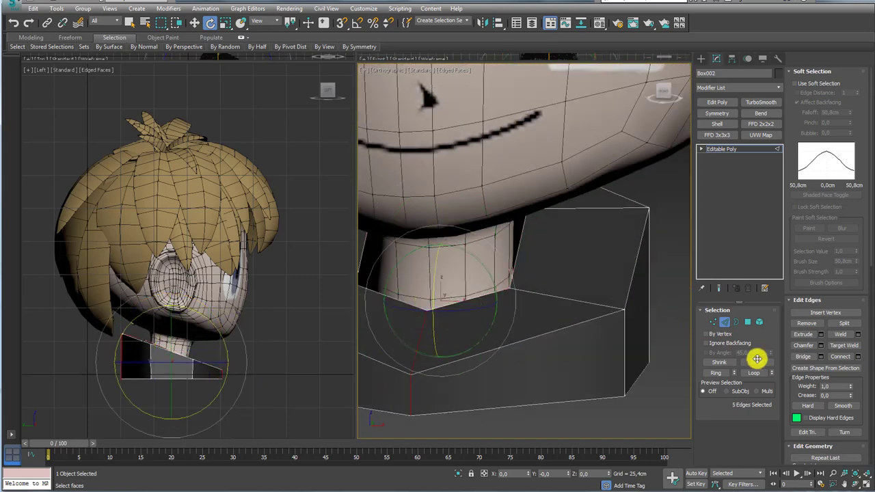
click(802, 346)
drag(424, 339, 421, 333)
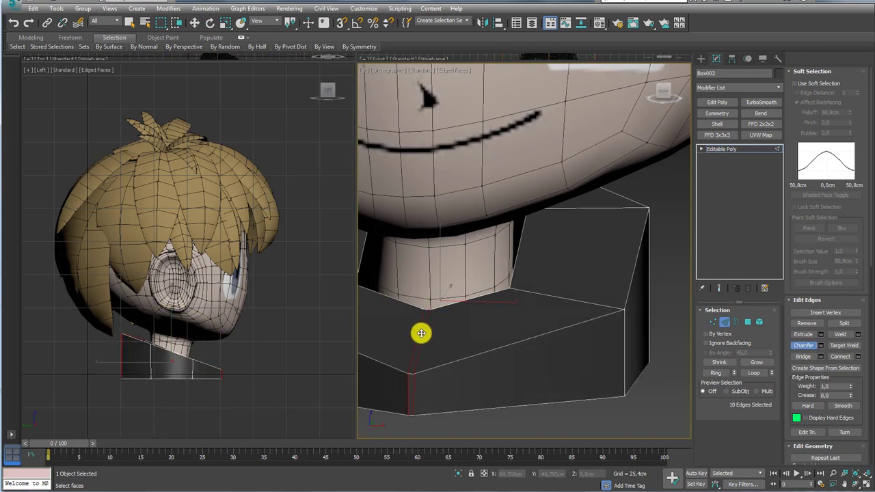
key(e)
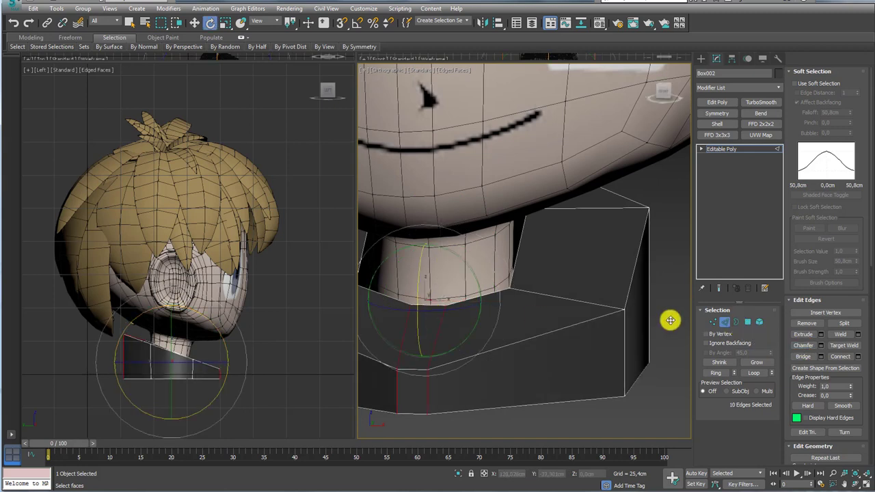
Select the neck's bottom border and the edges around the neck opening.
click(734, 322)
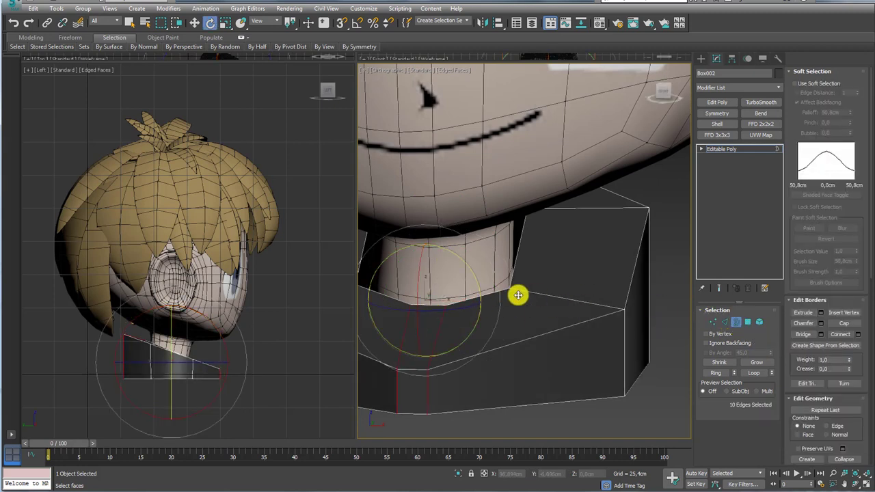
click(511, 288)
key(2)
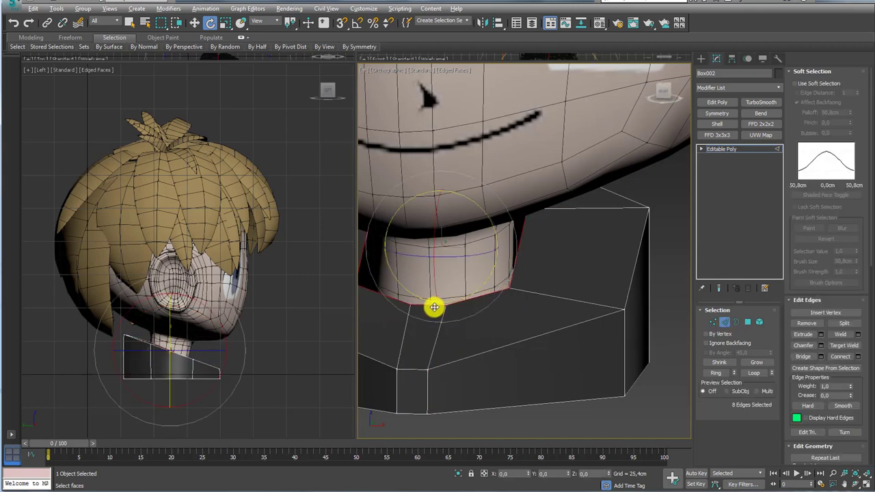
alt+click(433, 307)
Lift the neck-opening edges upward and widen the opening.
mouse_move(449, 312)
alt+middle_down()
mouse_move(570, 328)
mouse_move(563, 244)
alt+middle_up()
key(w)
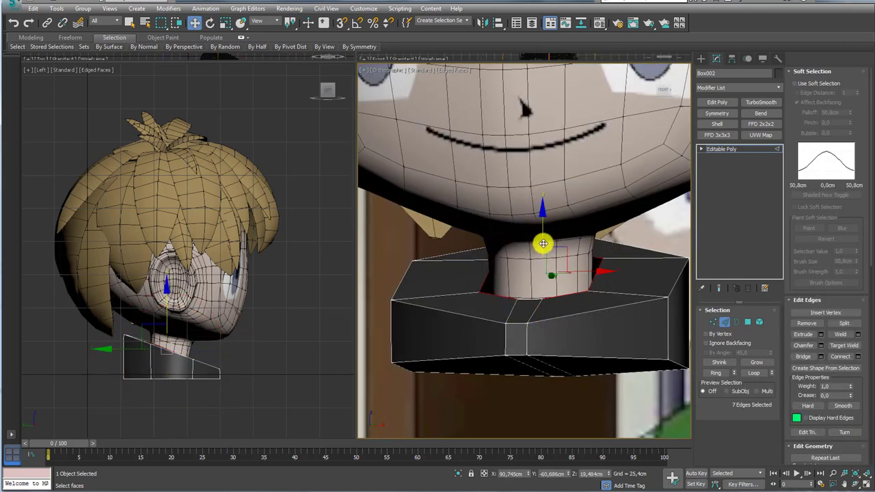
drag(543, 241, 541, 221)
key(e)
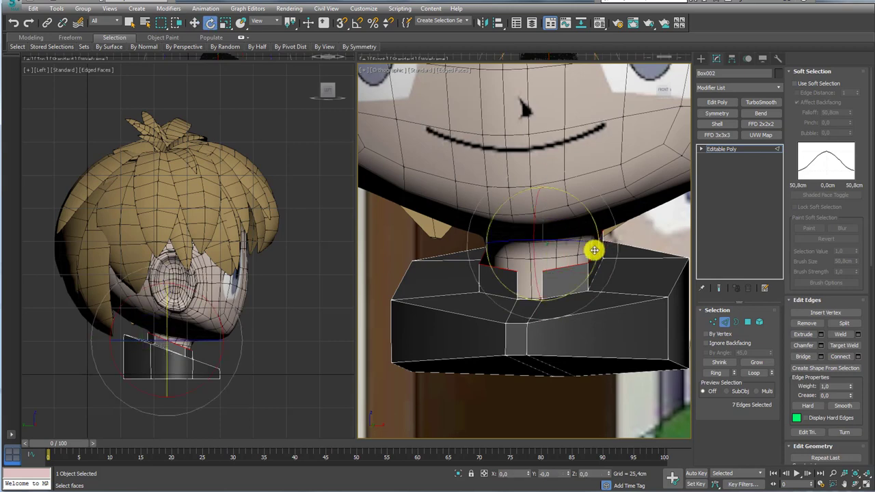
key(r)
drag(605, 244, 639, 247)
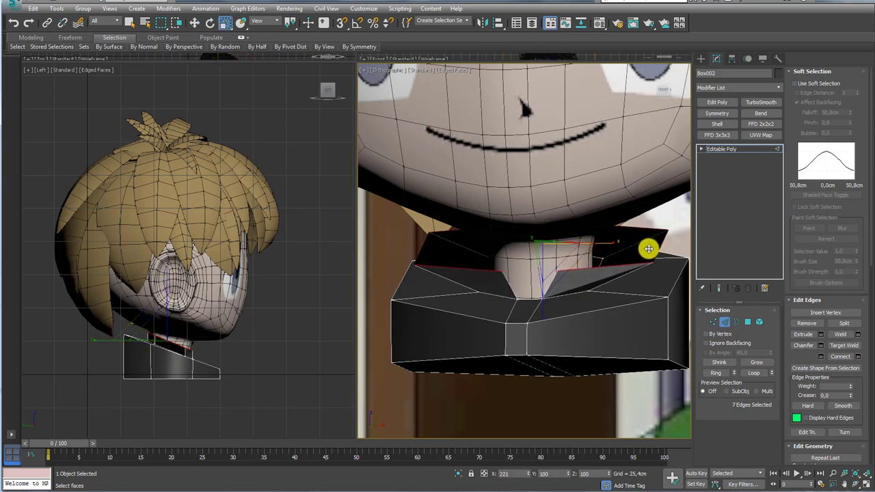
Scale the collar edges further outward, checking from side and front views.
mouse_move(648, 249)
alt+middle_down()
mouse_move(556, 283)
mouse_move(539, 231)
alt+middle_up()
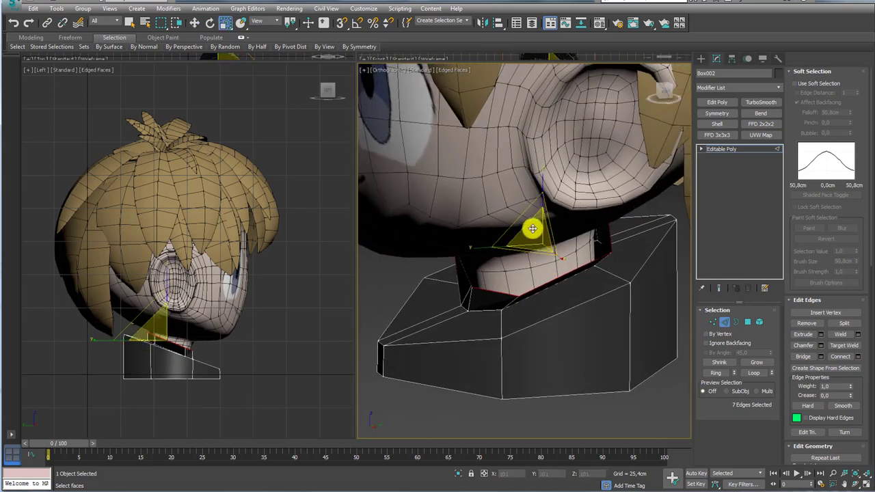
mouse_move(532, 228)
mouse_down()
mouse_move(460, 250)
mouse_move(465, 275)
mouse_up()
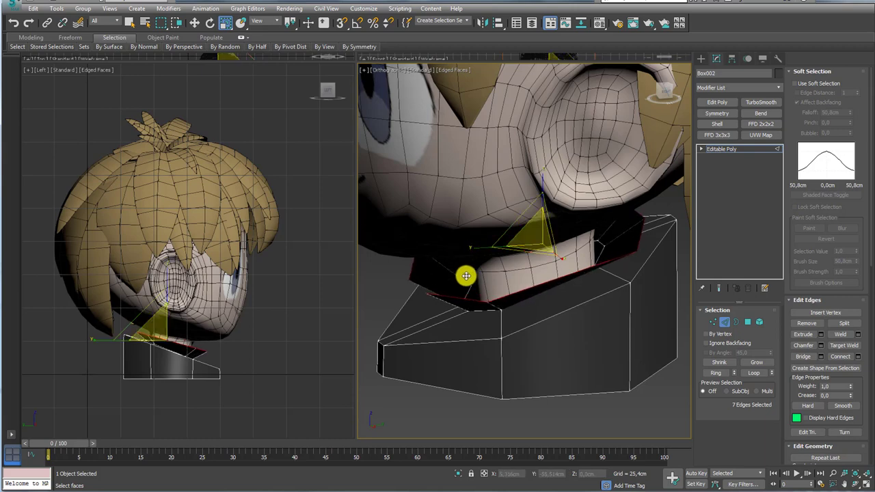
mouse_move(466, 275)
alt+middle_down()
mouse_move(478, 252)
mouse_move(513, 262)
mouse_move(550, 249)
alt+middle_up()
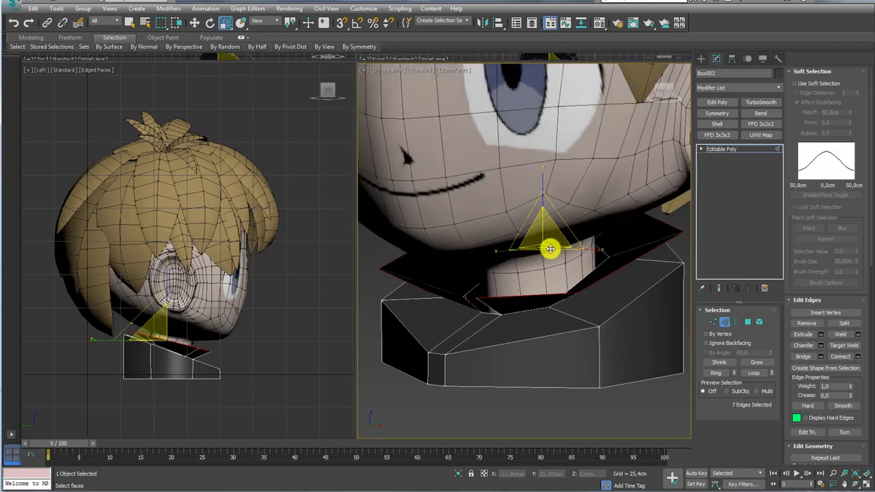
drag(550, 249, 542, 252)
mouse_move(544, 253)
alt+middle_down()
mouse_move(563, 283)
mouse_move(608, 297)
alt+middle_up()
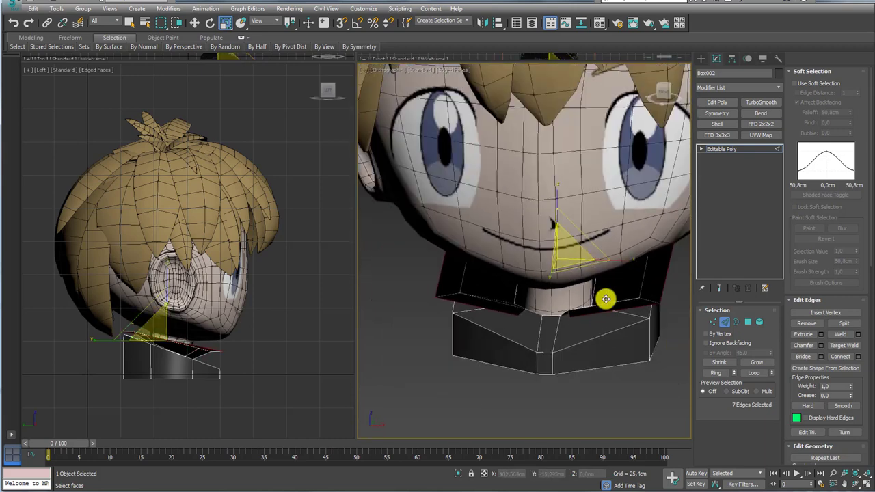
Select two collar vertices on the box.
click(713, 321)
scroll(553, 308, up, 2)
mouse_move(552, 308)
alt+middle_down()
mouse_move(553, 294)
mouse_move(536, 290)
alt+middle_up()
key(w)
mouse_move(536, 291)
mouse_down()
mouse_move(550, 246)
mouse_move(562, 273)
mouse_move(568, 253)
mouse_up()
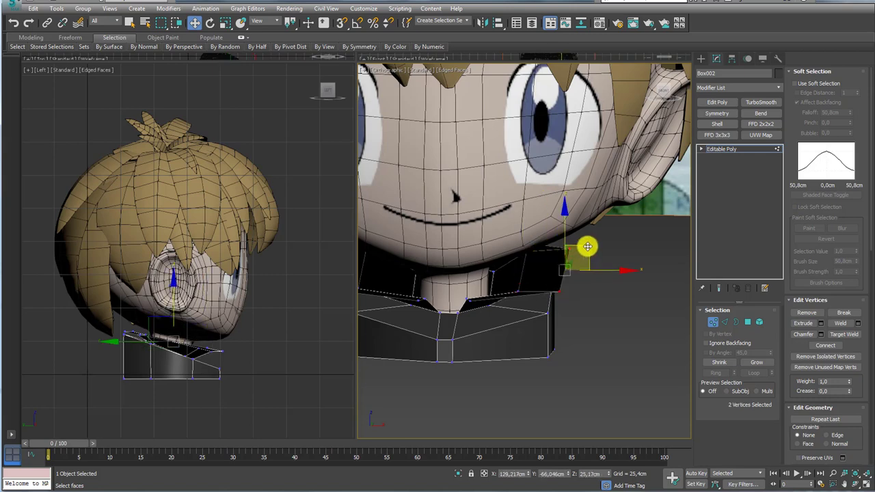
Lower the collar-edge vertices so the front corners form a shirt collar under the chin.
click(468, 304)
alt+middle_drag(468, 305, 508, 293)
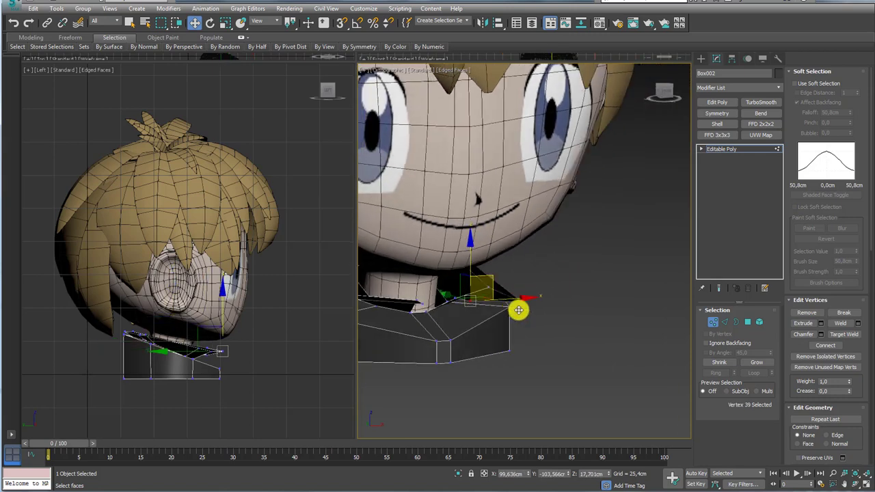
drag(460, 292, 487, 314)
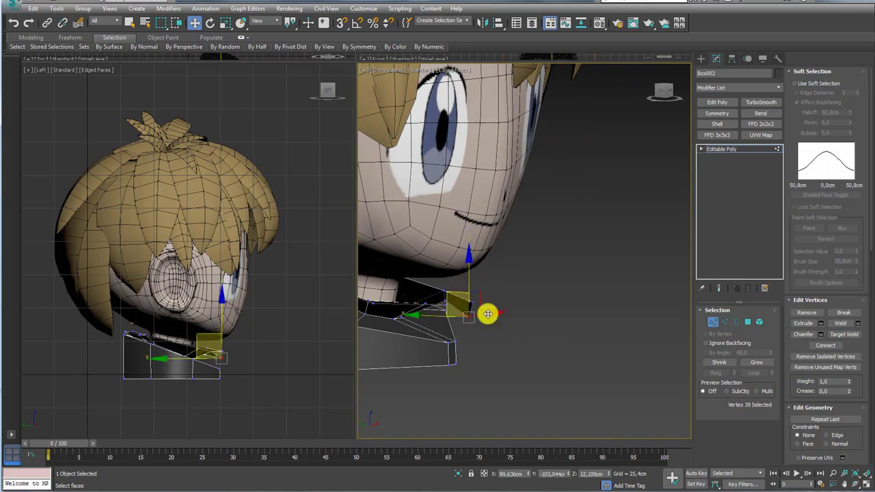
ctrl+click(445, 293)
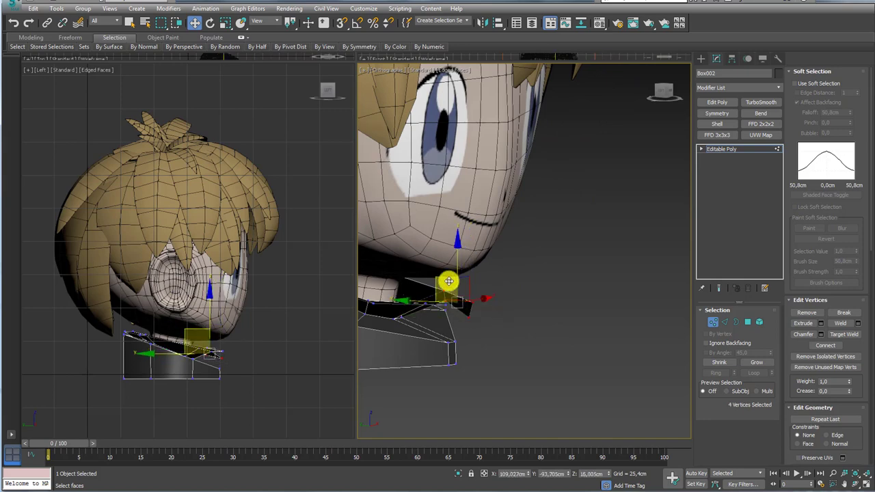
ctrl+click(457, 273)
mouse_move(455, 279)
alt+middle_down()
mouse_move(462, 324)
mouse_move(439, 328)
mouse_move(469, 312)
mouse_move(497, 348)
alt+middle_up()
click(724, 322)
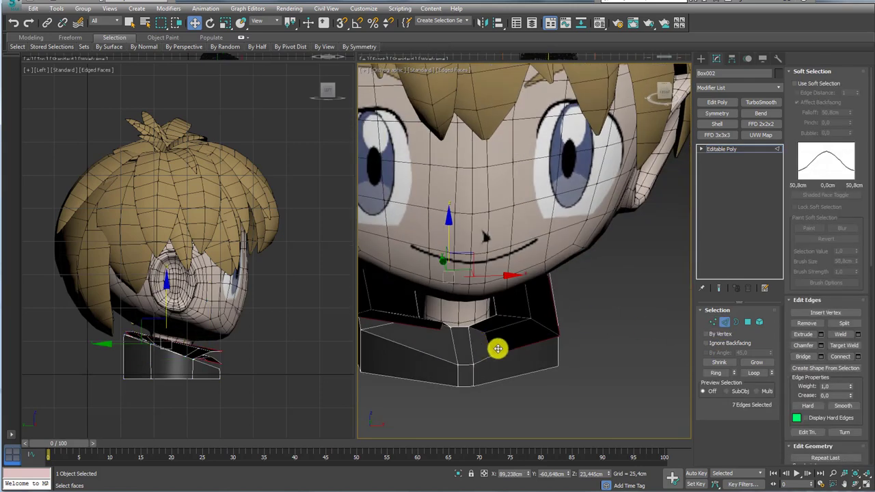
Detach the 14 collar polygons from Box002 as a new object named Object001.
click(748, 322)
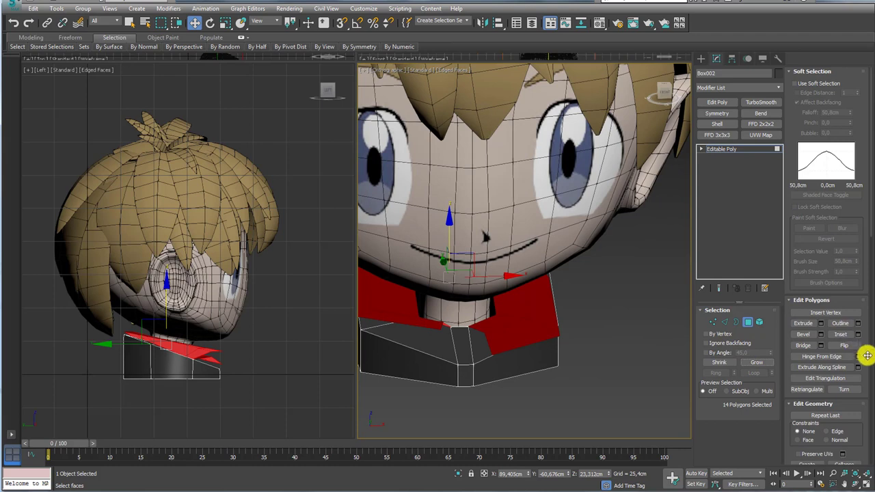
drag(860, 352, 868, 250)
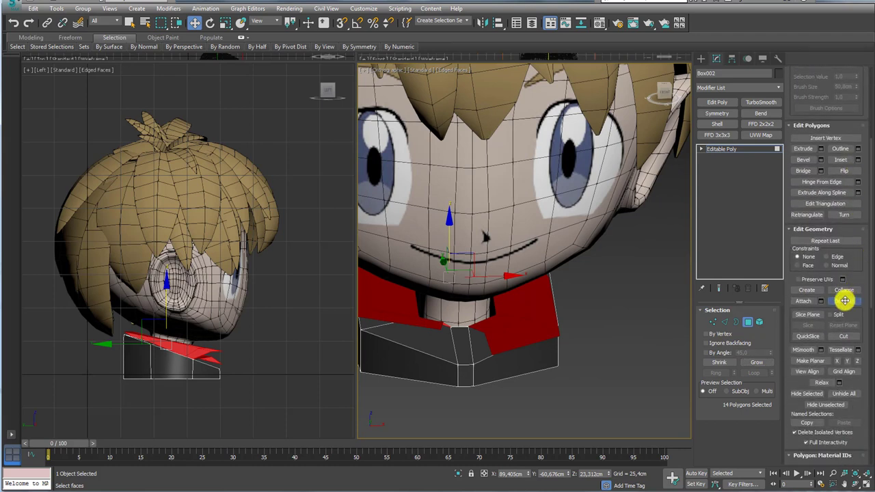
click(844, 301)
click(469, 251)
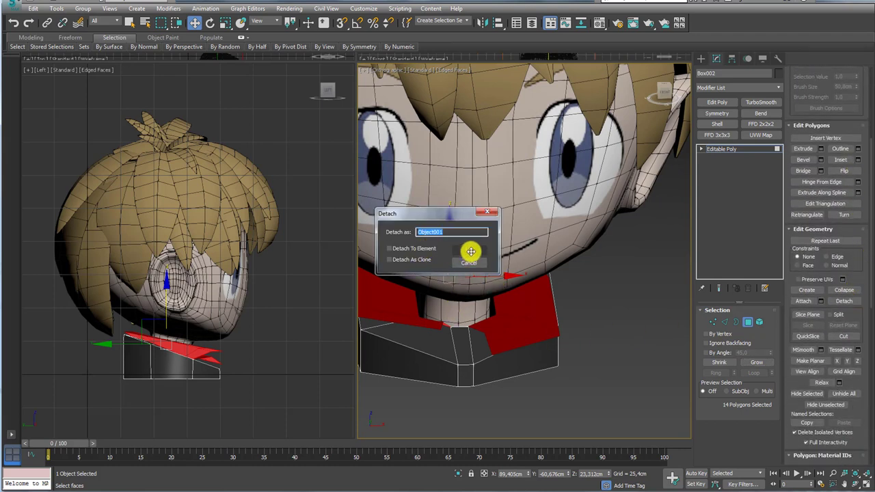
click(716, 149)
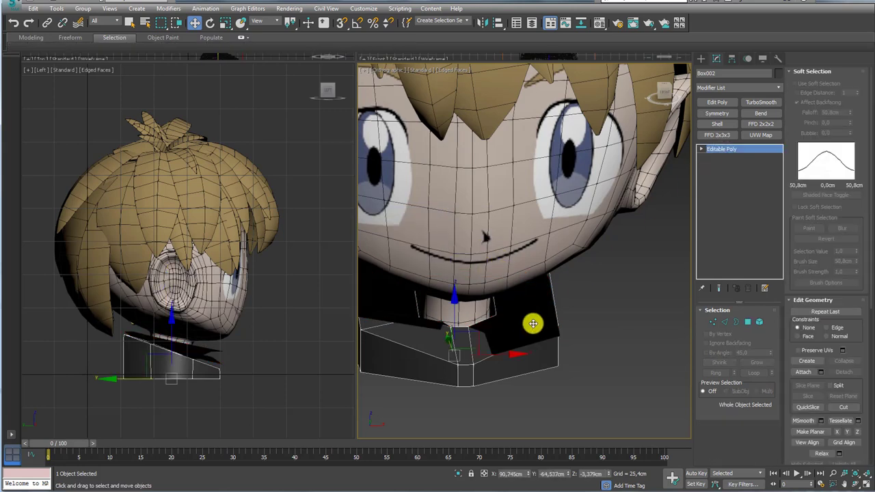
click(533, 324)
Select the detached collar Object001 and pick two of its corner vertices.
click(755, 322)
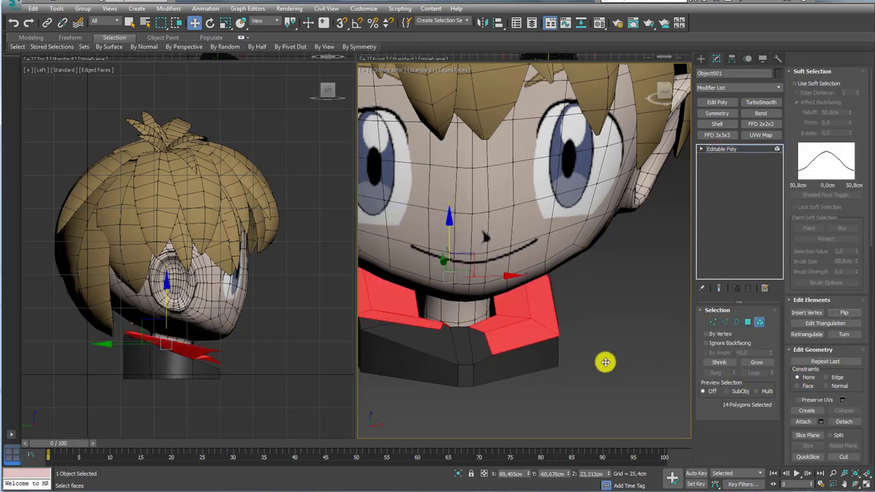
alt+middle_drag(605, 361, 696, 200)
click(725, 150)
alt+middle_drag(595, 283, 627, 295)
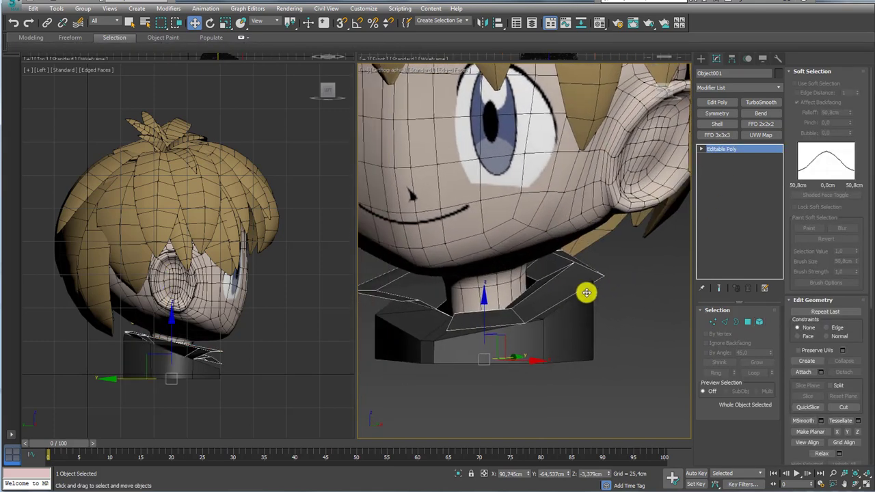
click(713, 322)
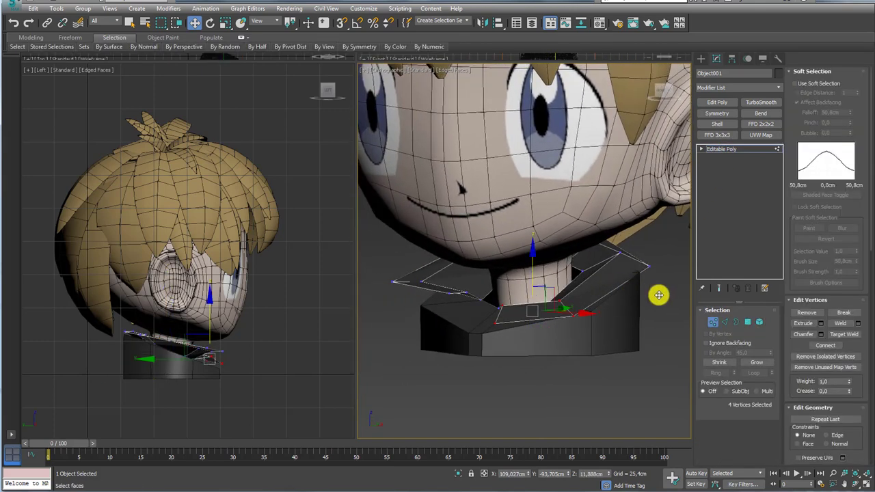
click(624, 254)
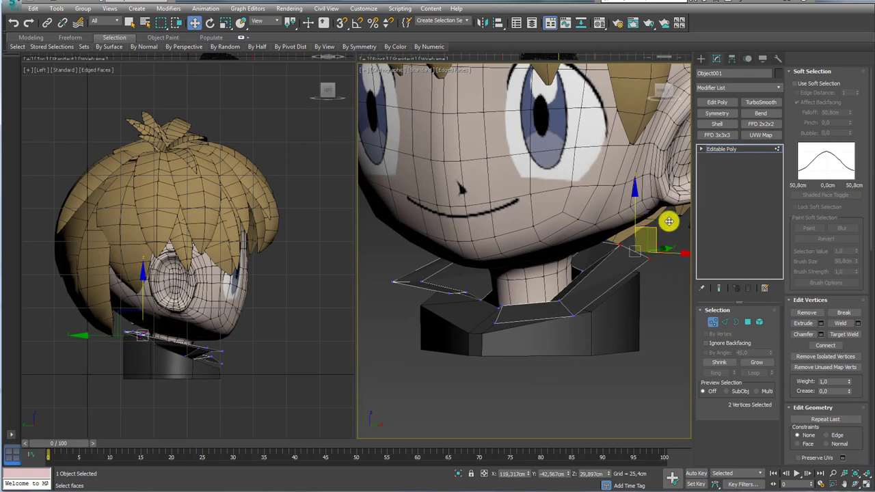
Raise the collar's corner vertices so the flaps lift, then return to Front view.
alt+middle_drag(670, 221, 582, 318)
click(593, 278)
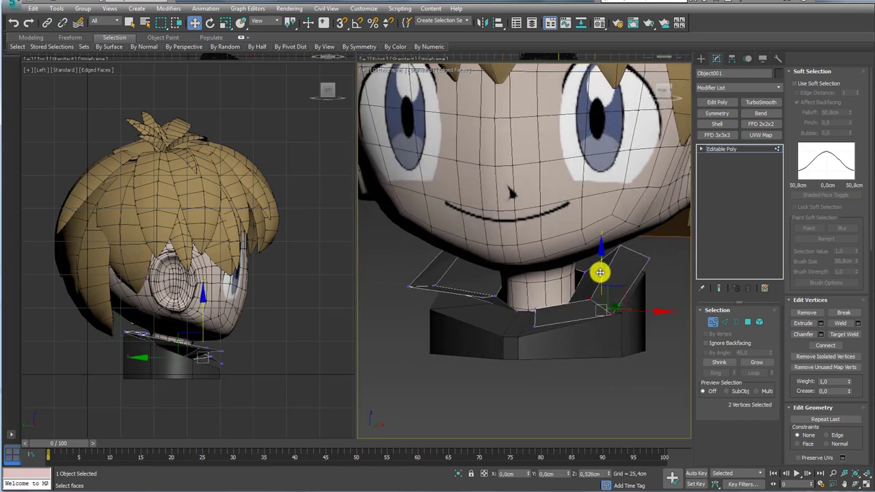
drag(594, 278, 599, 293)
alt+middle_drag(599, 293, 564, 322)
scroll(567, 356, down, 4)
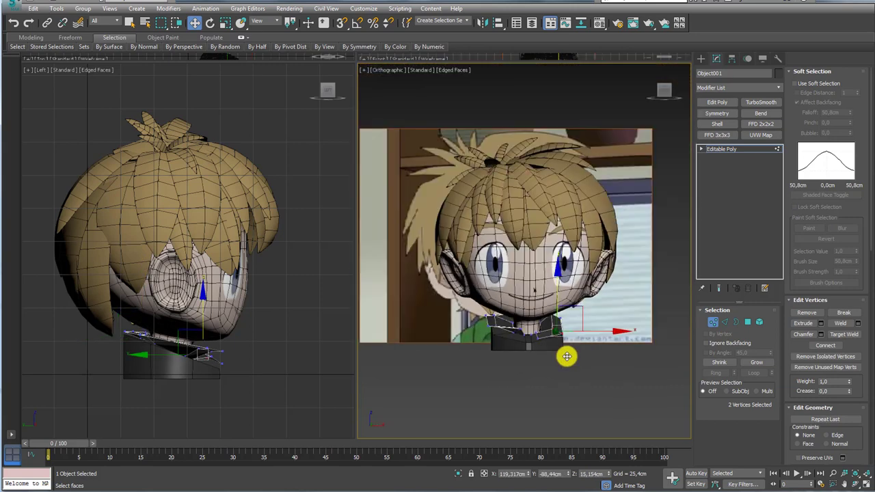
key(f)
scroll(553, 328, down, 3)
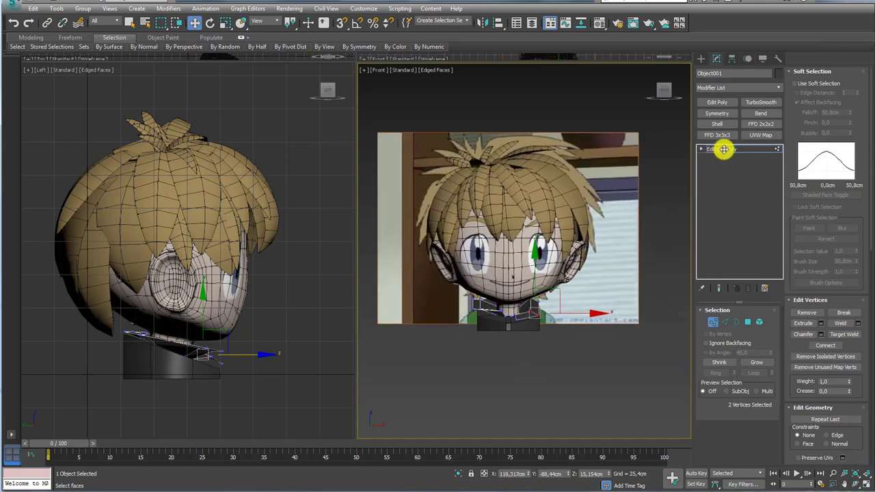
Reselect the collar object Object001 and zoom the front view in on it.
click(723, 149)
click(453, 205)
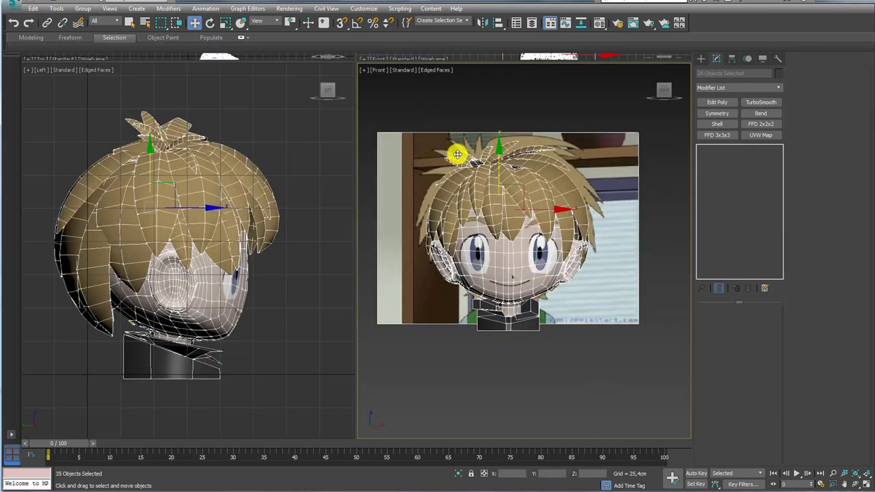
click(597, 305)
middle_drag(555, 233, 478, 225)
scroll(468, 283, up, 2)
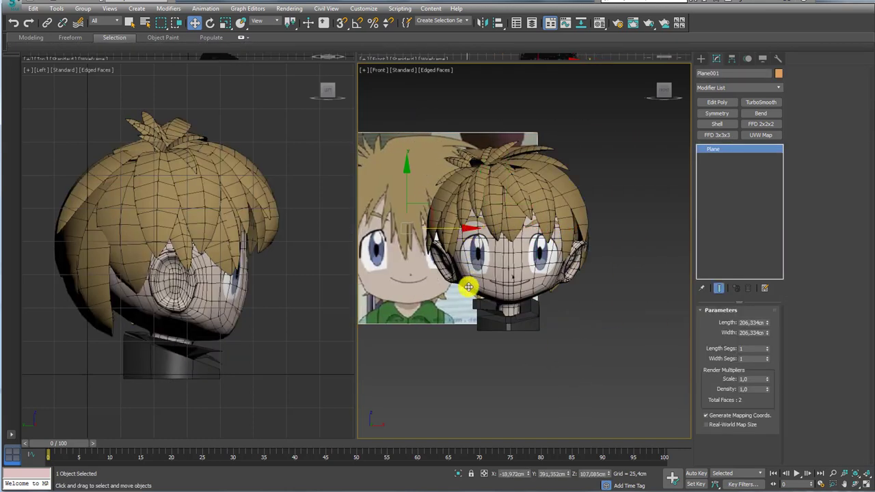
scroll(499, 313, up, 2)
scroll(560, 315, up, 2)
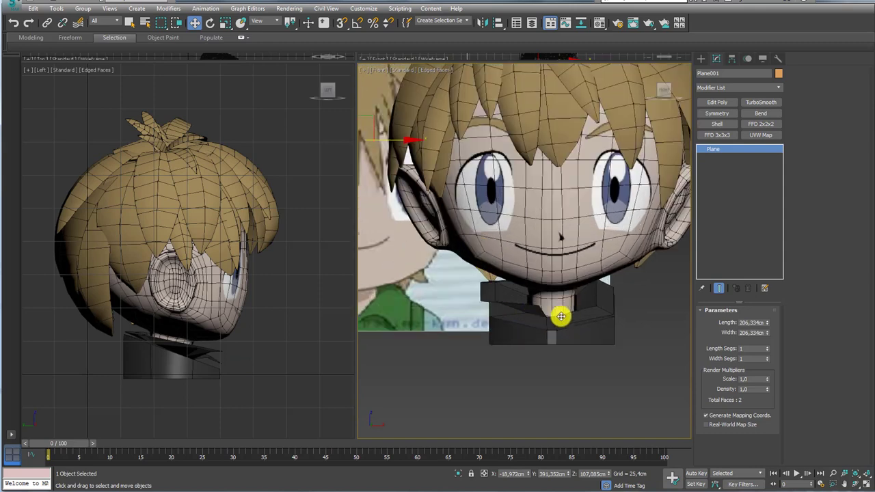
click(596, 309)
scroll(598, 309, up, 2)
scroll(599, 307, up, 2)
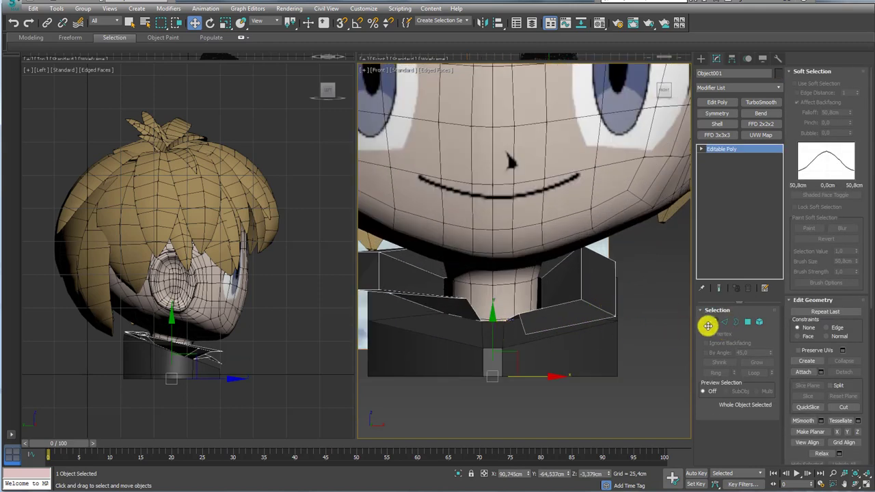
Move the collar's right-side vertex pairs right and down to match the reference collar.
click(712, 322)
click(522, 321)
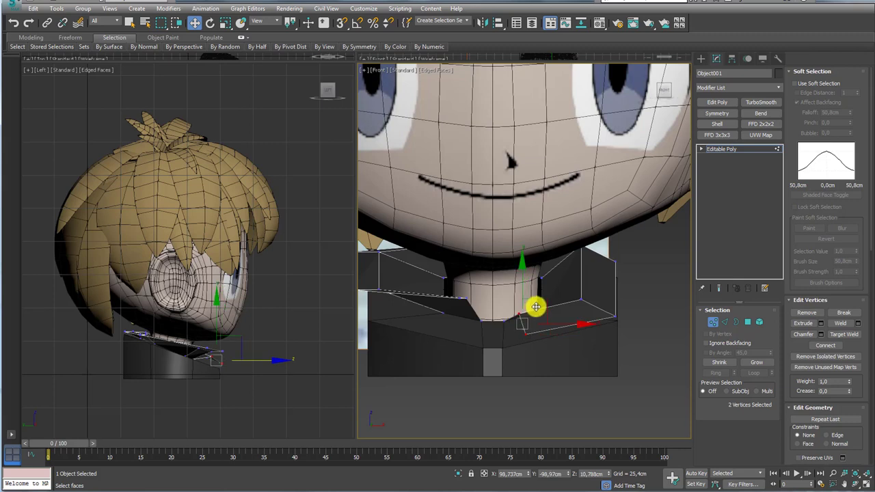
mouse_move(535, 307)
mouse_down()
mouse_move(562, 301)
mouse_move(558, 322)
mouse_move(582, 310)
mouse_up()
scroll(619, 321, down, 2)
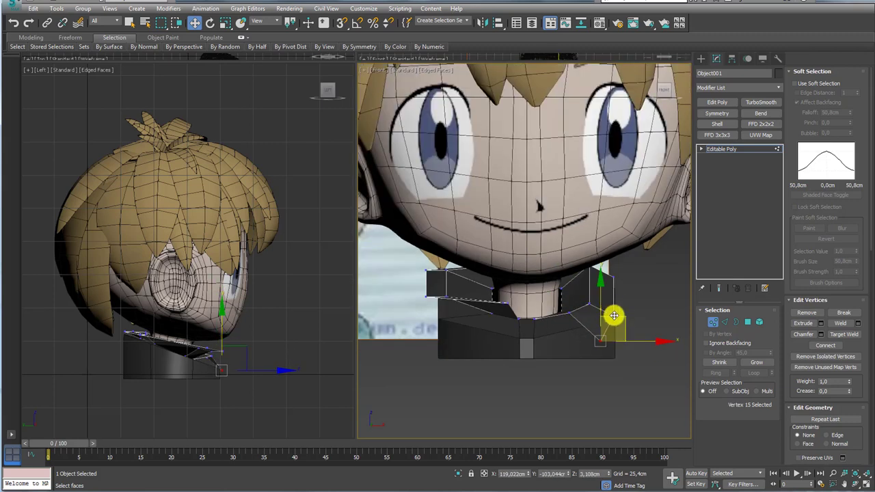
ctrl+click(601, 305)
drag(601, 305, 614, 316)
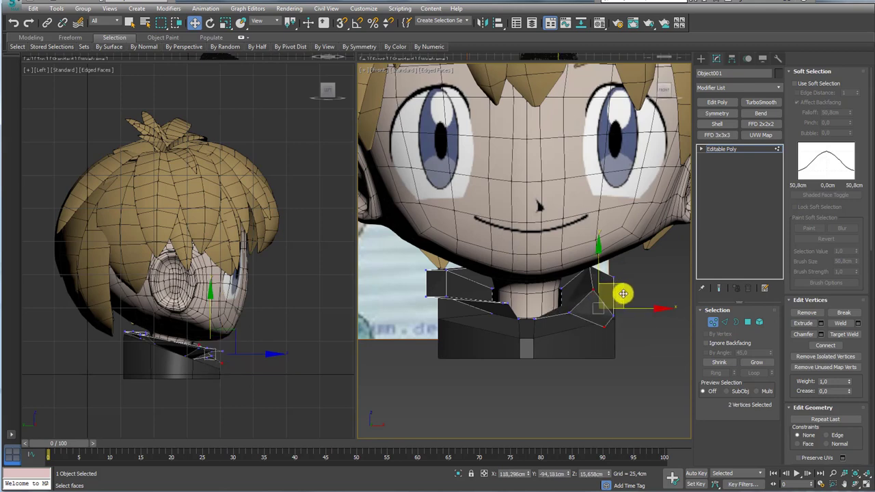
alt+click(601, 338)
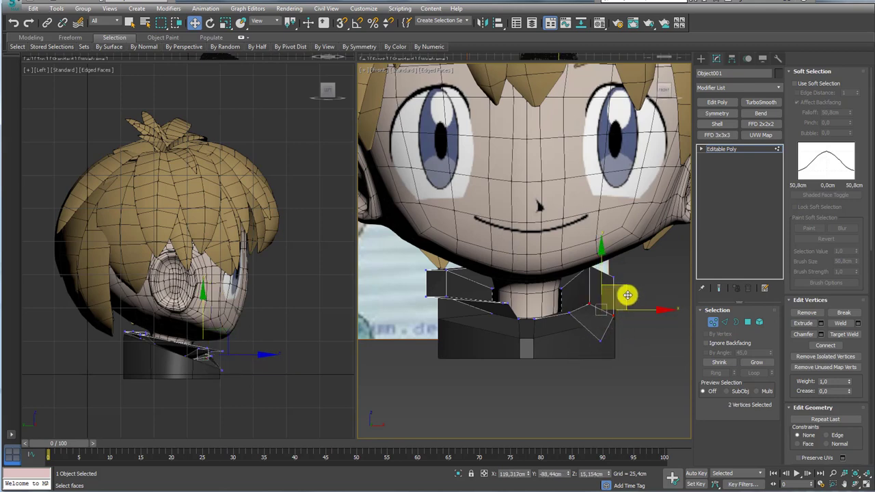
mouse_move(629, 280)
alt+middle_down()
mouse_move(572, 313)
mouse_move(605, 299)
alt+middle_up()
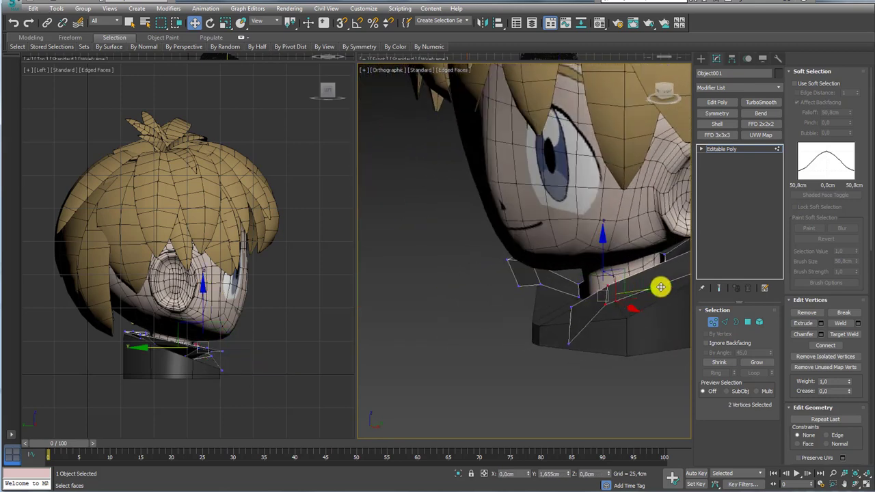
mouse_move(692, 306)
alt+middle_down()
mouse_move(576, 303)
mouse_move(650, 298)
alt+middle_up()
Add TurboSmooth to the collar and a Symmetry modifier above its Editable Poly base.
click(724, 149)
click(761, 102)
click(723, 157)
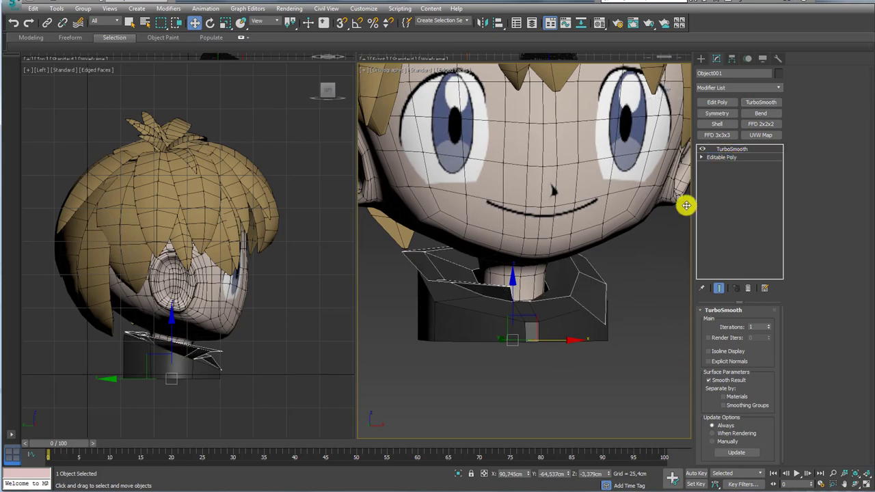
click(714, 114)
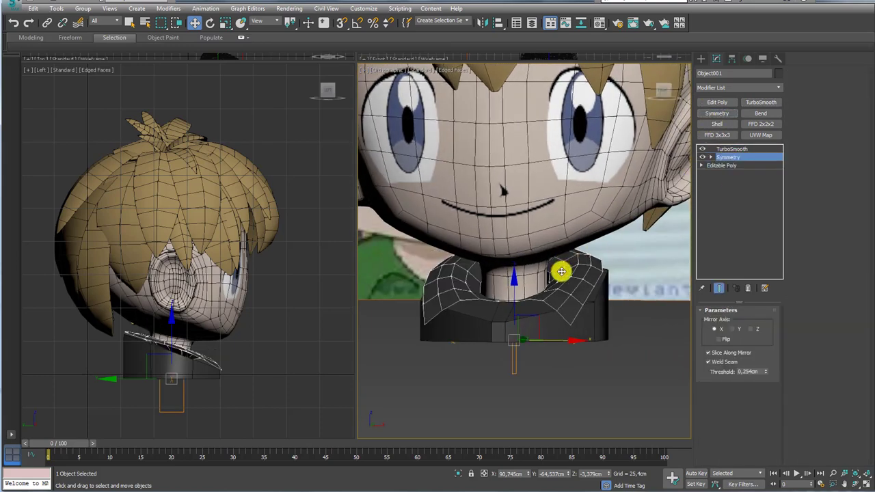
mouse_move(560, 269)
alt+middle_down()
mouse_move(592, 285)
mouse_move(621, 283)
mouse_move(551, 276)
mouse_move(582, 293)
mouse_move(565, 287)
mouse_move(578, 281)
alt+middle_up()
scroll(569, 277, down, 3)
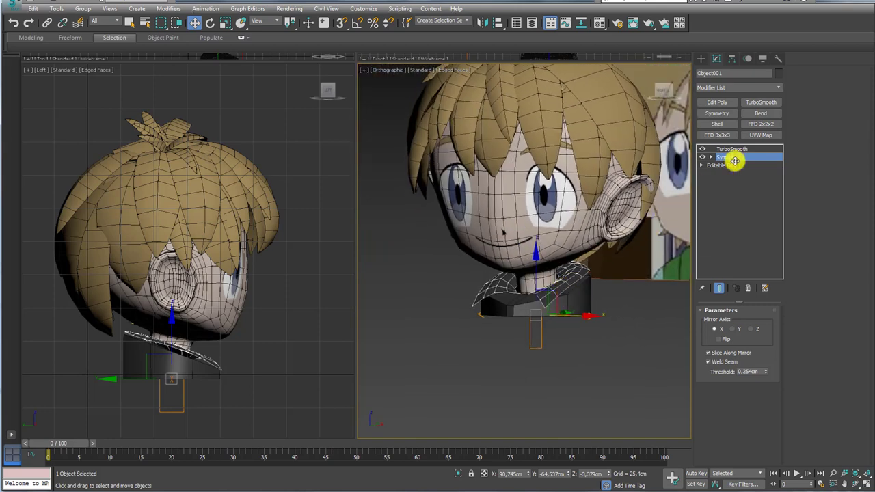
Add a Shell with a 1.956 cm outer amount, then select the shirt base Box002.
click(714, 123)
scroll(537, 287, up, 3)
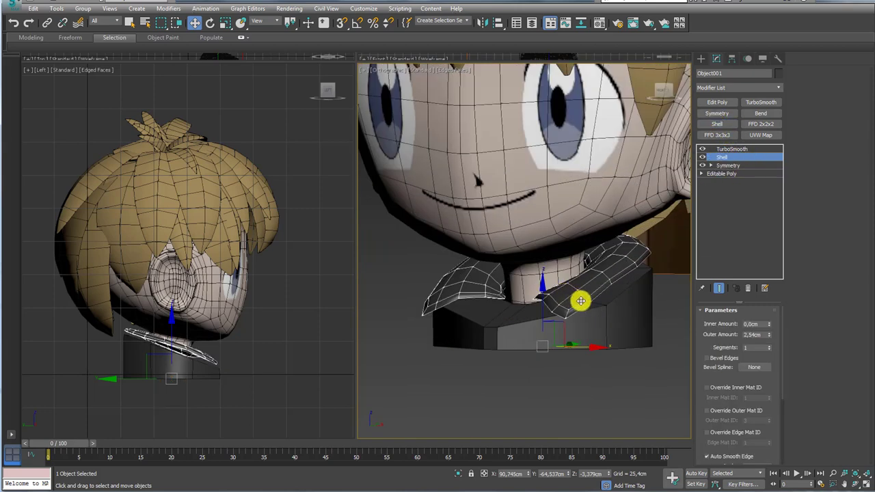
scroll(580, 299, up, 2)
drag(771, 339, 771, 328)
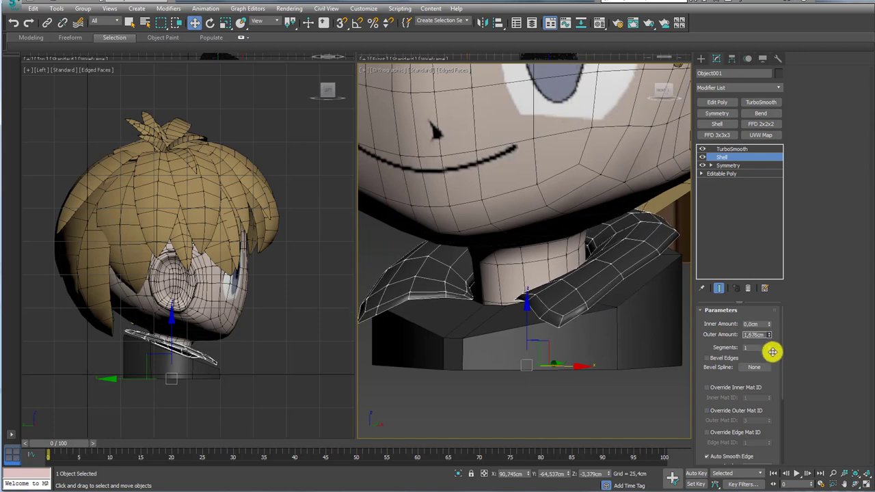
scroll(524, 305, down, 2)
scroll(524, 305, down, 2)
scroll(482, 324, down, 2)
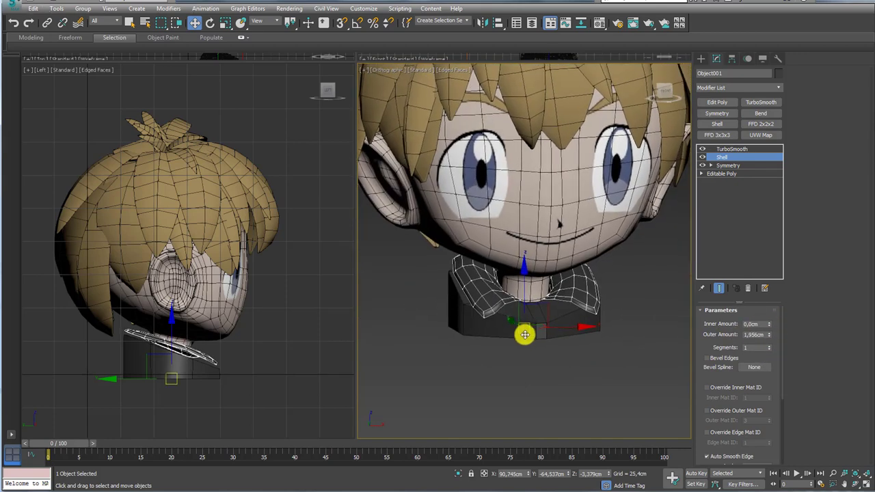
click(542, 336)
click(542, 324)
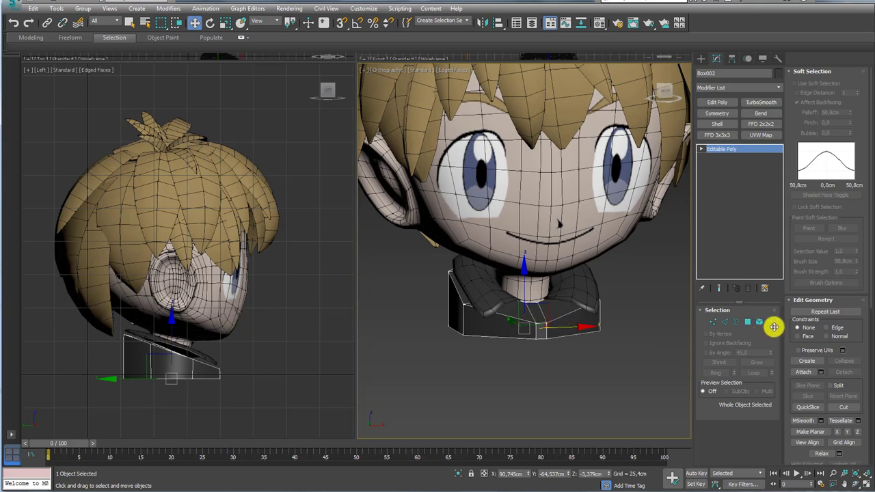
Extrude the two side faces of the Box002 base outward.
click(746, 323)
mouse_move(541, 328)
alt+middle_down()
mouse_move(568, 349)
mouse_move(502, 326)
mouse_move(513, 303)
mouse_move(610, 254)
alt+middle_up()
key(shift+z)
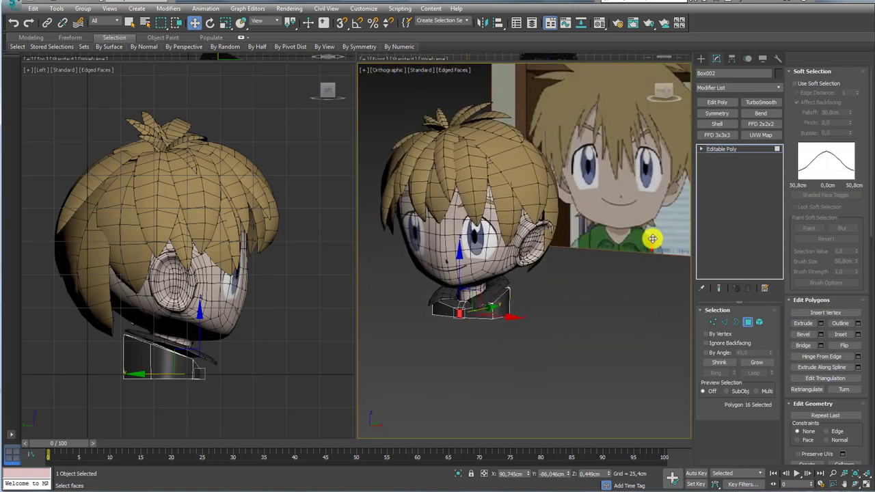
scroll(509, 321, up, 5)
mouse_move(513, 314)
alt+middle_down()
mouse_move(469, 307)
mouse_move(474, 330)
mouse_move(584, 312)
alt+middle_up()
click(479, 307)
alt+middle_drag(454, 322, 430, 322)
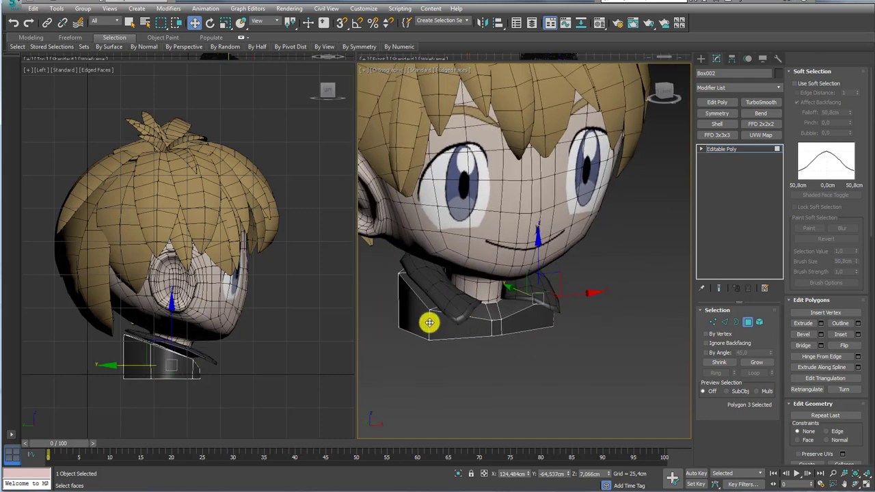
ctrl+click(413, 308)
click(821, 322)
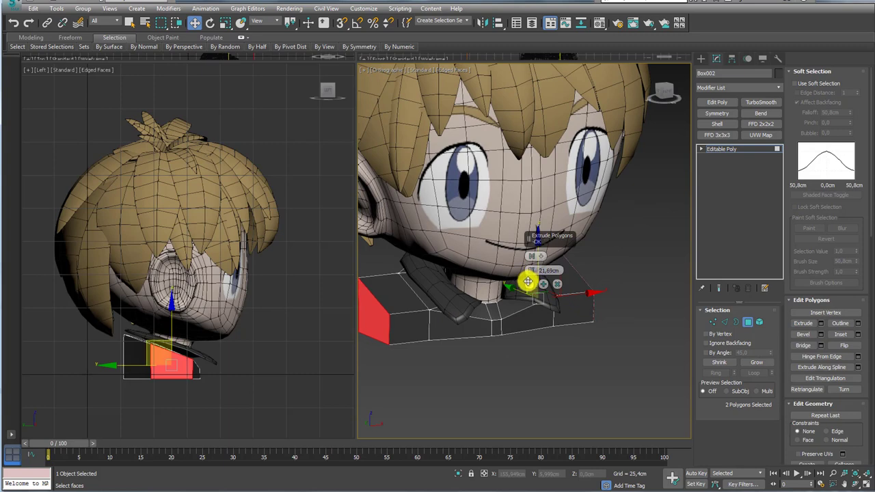
click(530, 283)
mouse_move(523, 279)
alt+middle_down()
mouse_move(517, 326)
mouse_move(547, 335)
alt+middle_up()
Move individual base edges to form wider, sloping shoulders.
click(724, 322)
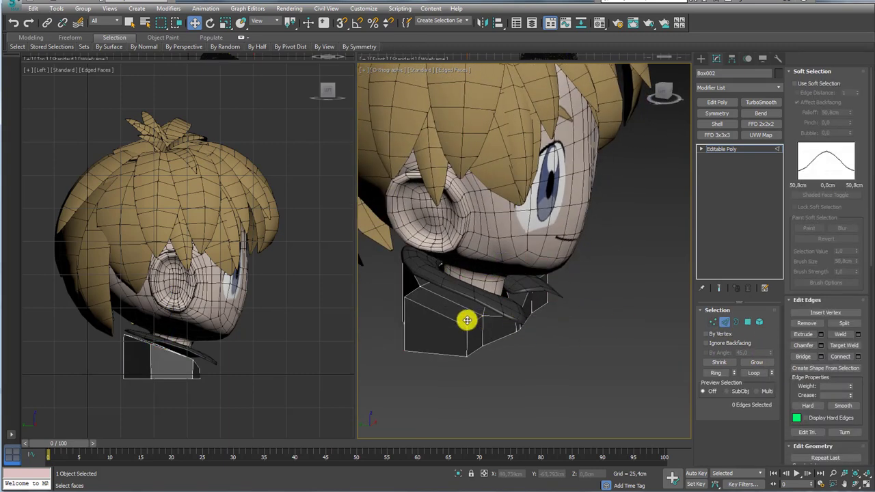
click(459, 316)
click(719, 376)
alt+middle_drag(609, 324, 731, 323)
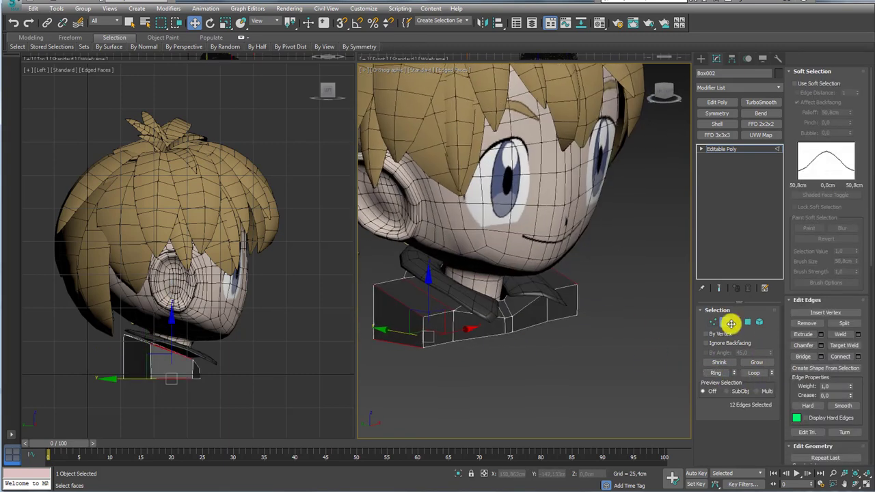
alt+middle_drag(520, 352, 492, 347)
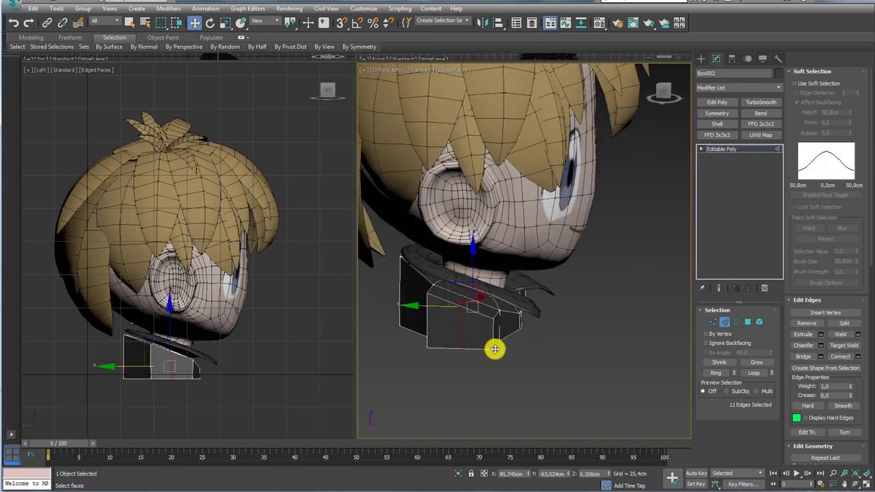
alt+click(453, 295)
alt+middle_drag(453, 295, 470, 318)
click(462, 356)
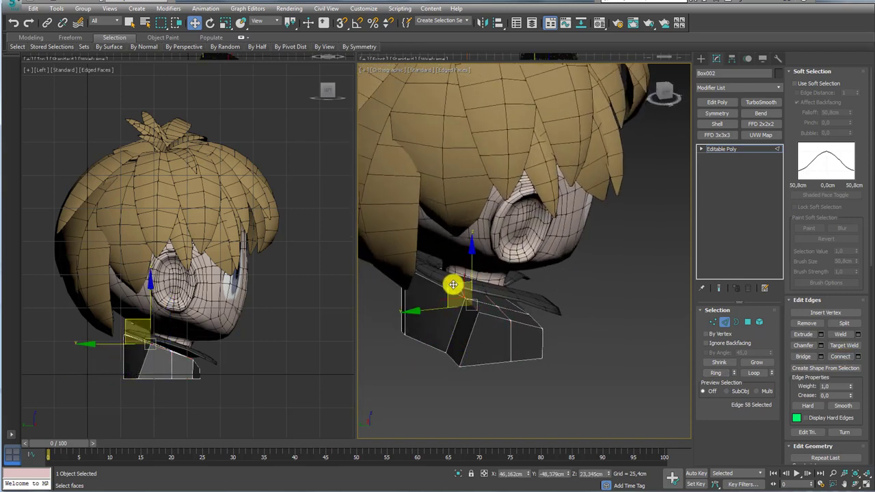
drag(451, 285, 459, 301)
click(523, 322)
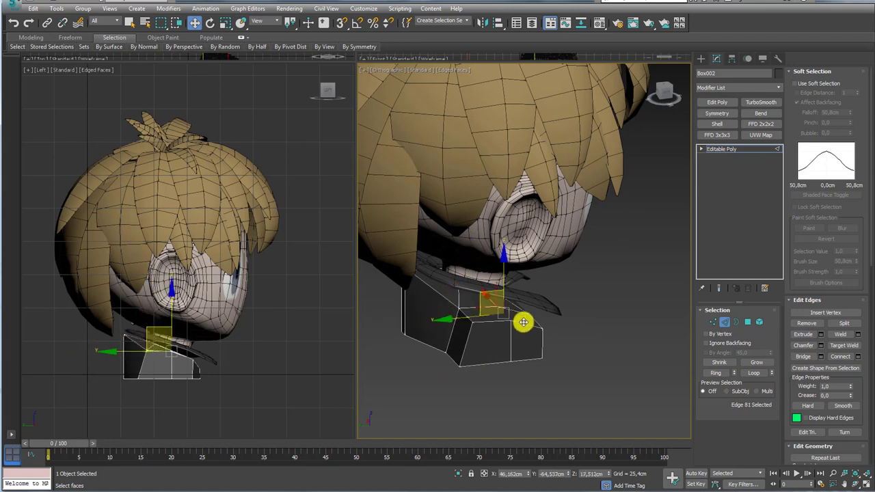
click(535, 326)
mouse_move(533, 328)
alt+middle_down()
mouse_move(520, 299)
mouse_move(501, 348)
alt+middle_up()
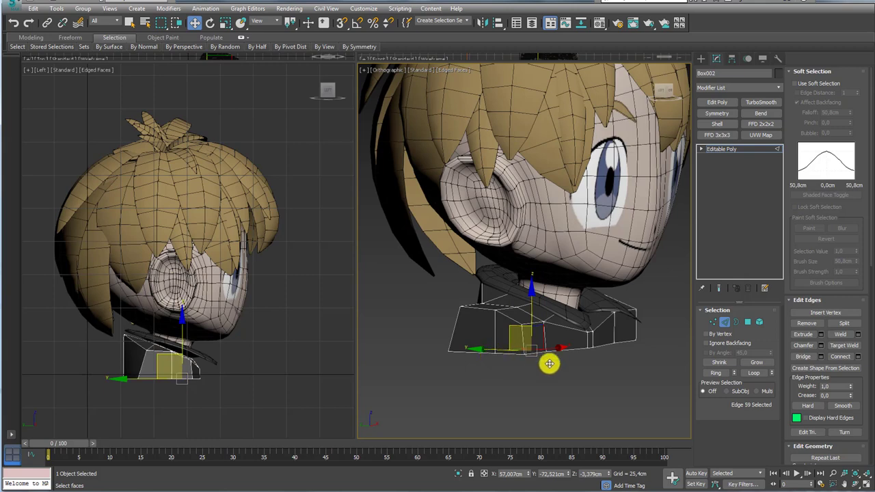
click(494, 352)
mouse_move(552, 390)
alt+middle_down()
mouse_move(552, 367)
mouse_move(597, 359)
alt+middle_up()
Inspect the base from below while selecting and clearing its left-side faces.
click(750, 322)
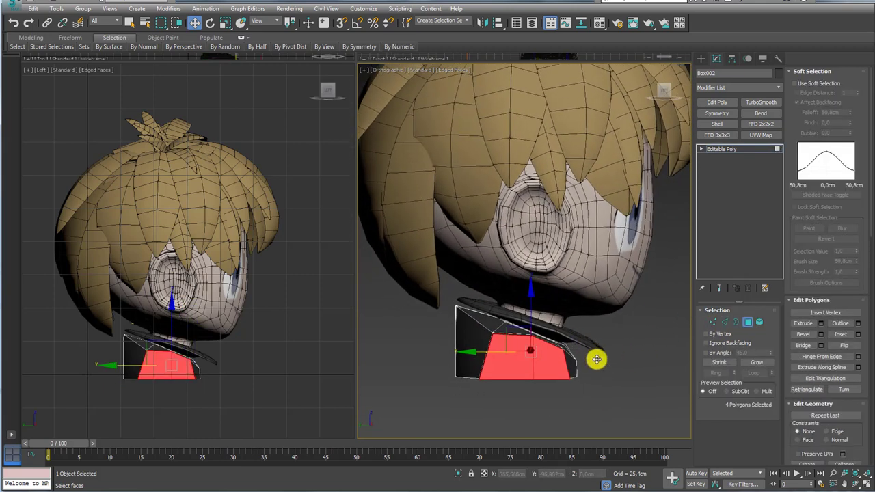
drag(586, 375, 412, 329)
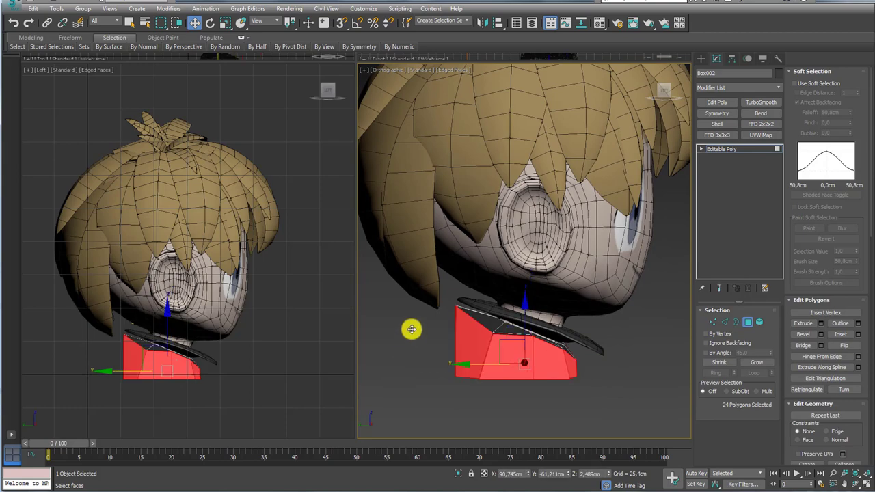
click(605, 367)
alt+middle_drag(611, 367, 611, 384)
click(611, 385)
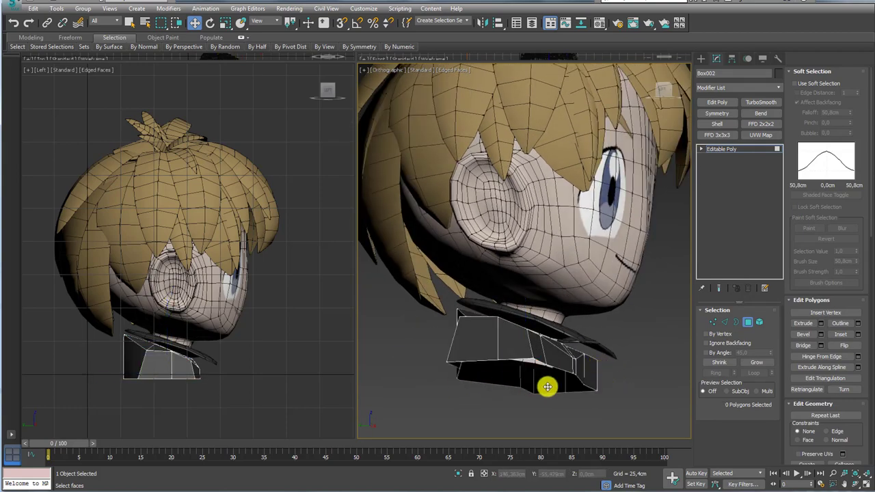
mouse_move(548, 387)
alt+middle_down()
mouse_move(560, 363)
mouse_move(554, 385)
mouse_move(519, 382)
alt+middle_up()
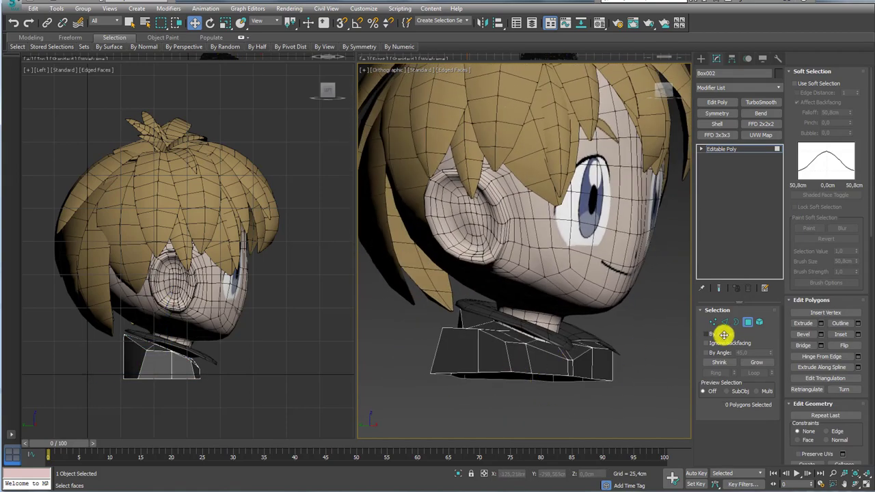
click(714, 324)
alt+middle_drag(494, 338, 482, 377)
Move the base's shoulder vertices along X and Z to refine the shoulder shape.
click(484, 396)
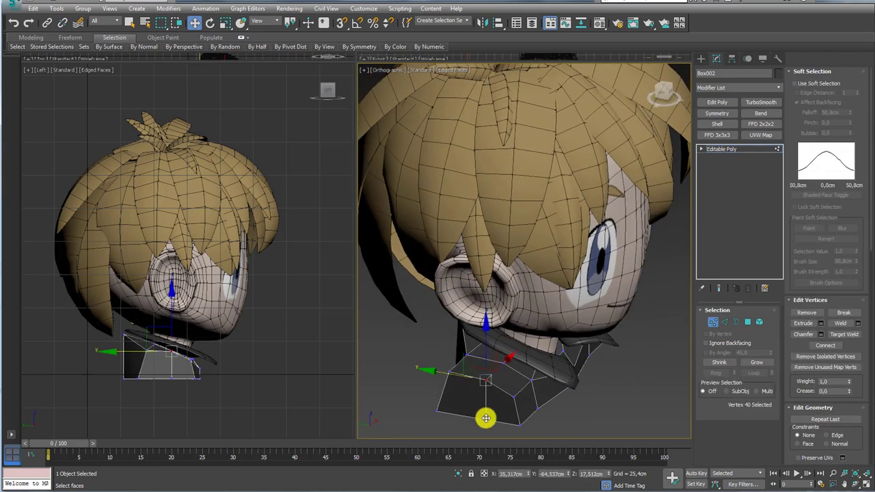
alt+middle_drag(531, 401, 453, 399)
drag(531, 402, 508, 404)
alt+middle_drag(508, 404, 517, 408)
click(478, 416)
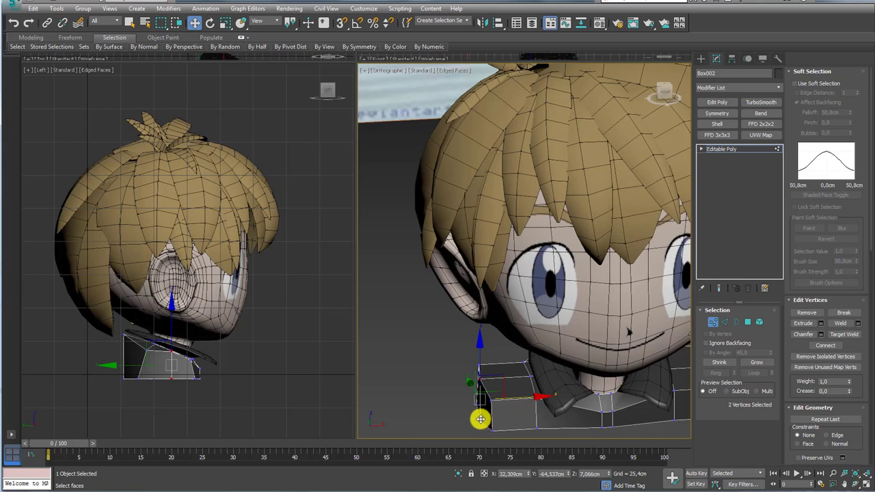
ctrl+click(503, 414)
mouse_move(483, 400)
mouse_down()
mouse_move(482, 384)
mouse_move(507, 405)
mouse_up()
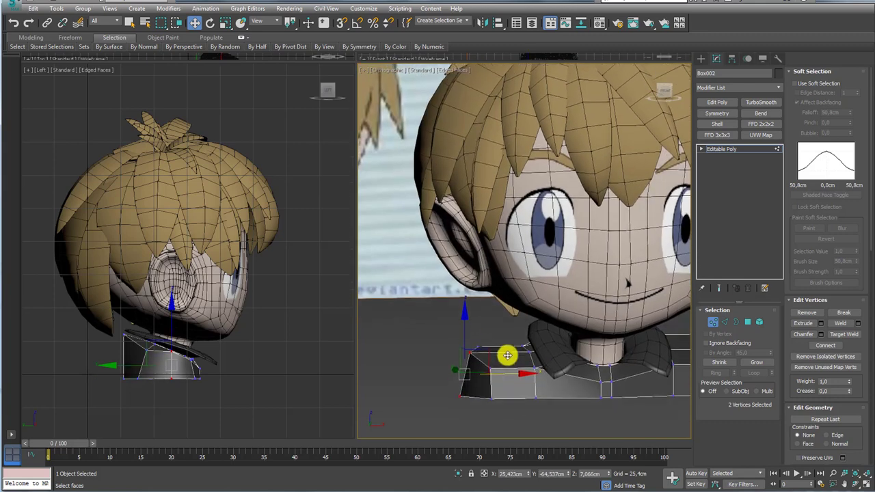
alt+middle_drag(506, 404, 456, 337)
ctrl+click(498, 362)
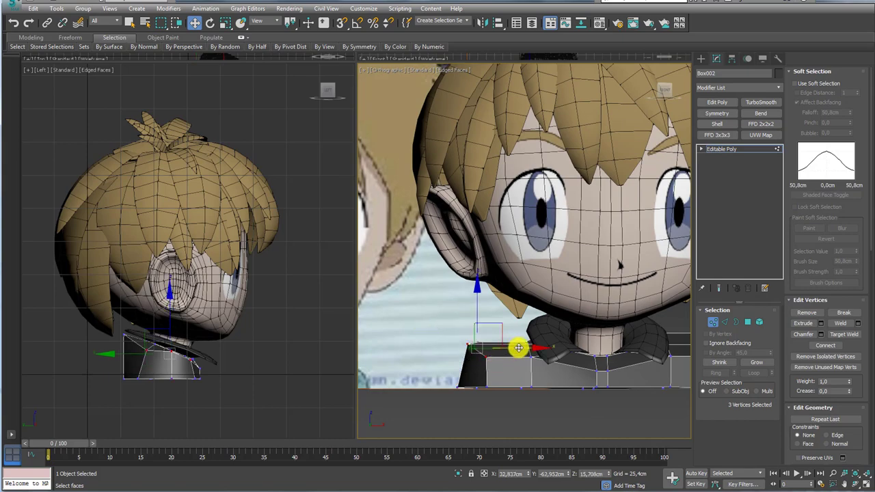
drag(518, 348, 536, 351)
Add a Symmetry modifier mirroring Box002 across the X axis.
mouse_move(536, 352)
alt+middle_down()
mouse_move(560, 404)
mouse_move(517, 385)
mouse_move(572, 344)
mouse_move(553, 375)
mouse_move(623, 234)
alt+middle_up()
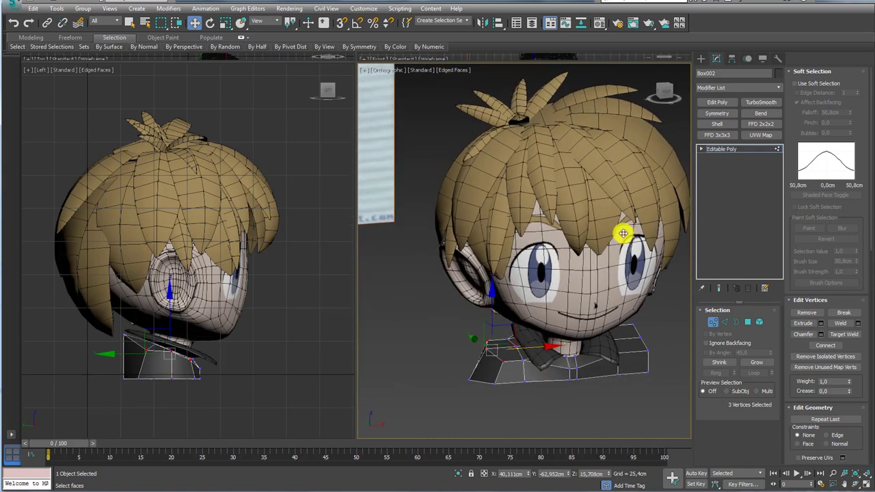
alt+middle_drag(538, 331, 685, 230)
click(729, 148)
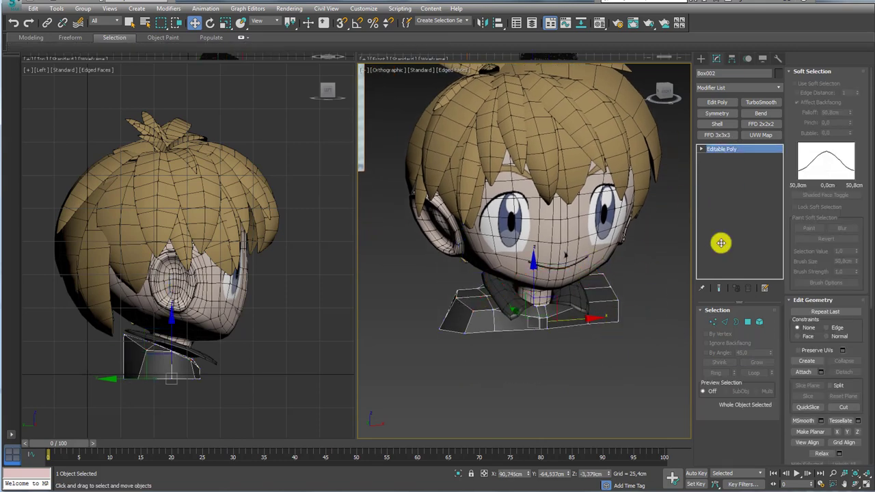
click(717, 112)
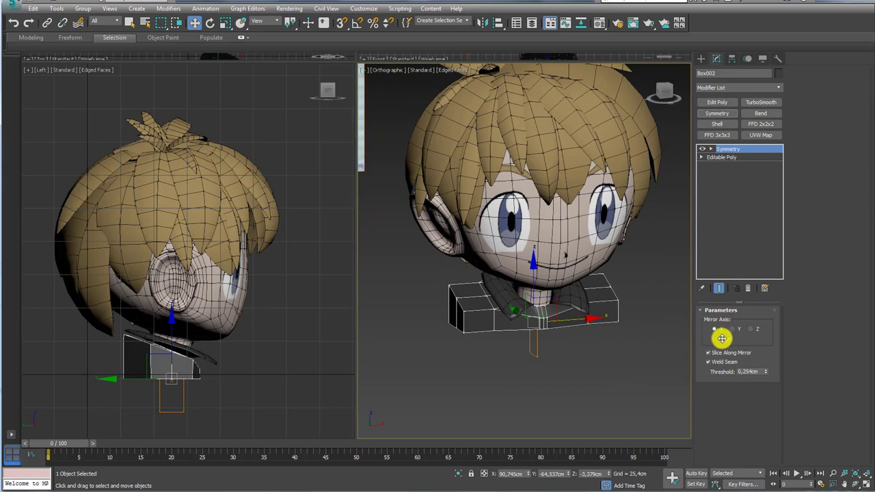
Enable Flip on the Symmetry and collapse Box002 to Editable Poly.
click(720, 339)
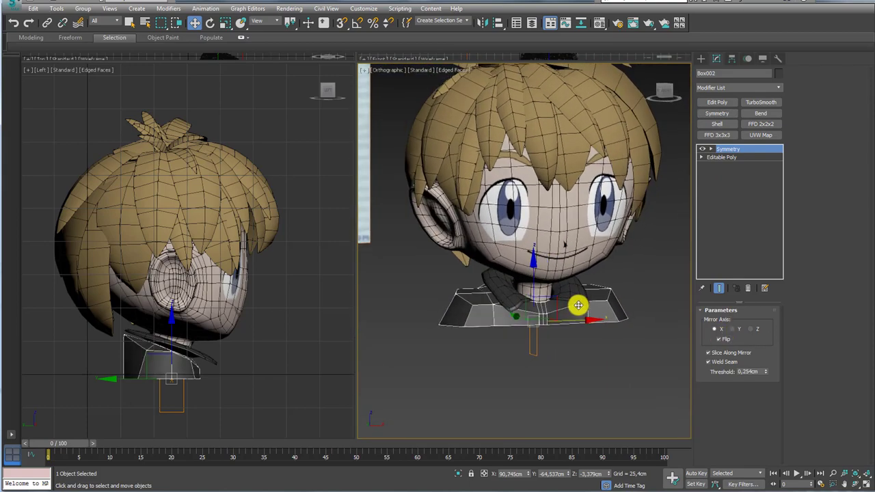
right_click(559, 307)
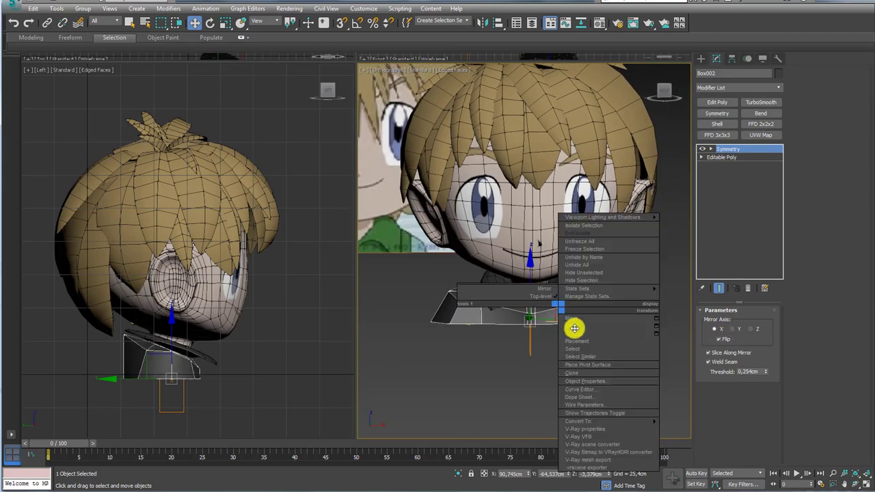
click(687, 426)
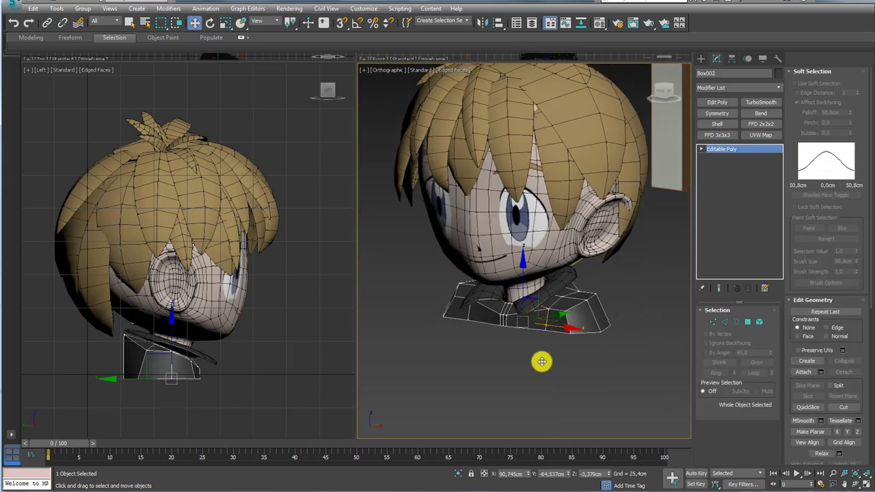
mouse_move(541, 361)
alt+middle_down()
mouse_move(580, 365)
mouse_move(595, 341)
mouse_move(417, 310)
alt+middle_up()
alt+middle_drag(483, 325, 496, 335)
scroll(493, 314, up, 4)
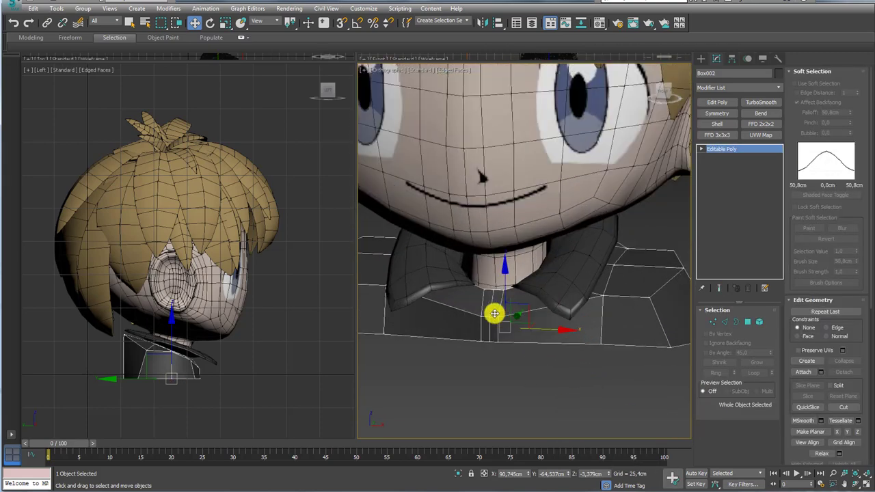
Select and adjust edges at the front of the neck base, then clear the selection.
click(724, 322)
mouse_move(535, 297)
alt+middle_down()
mouse_move(505, 312)
mouse_move(521, 307)
alt+middle_up()
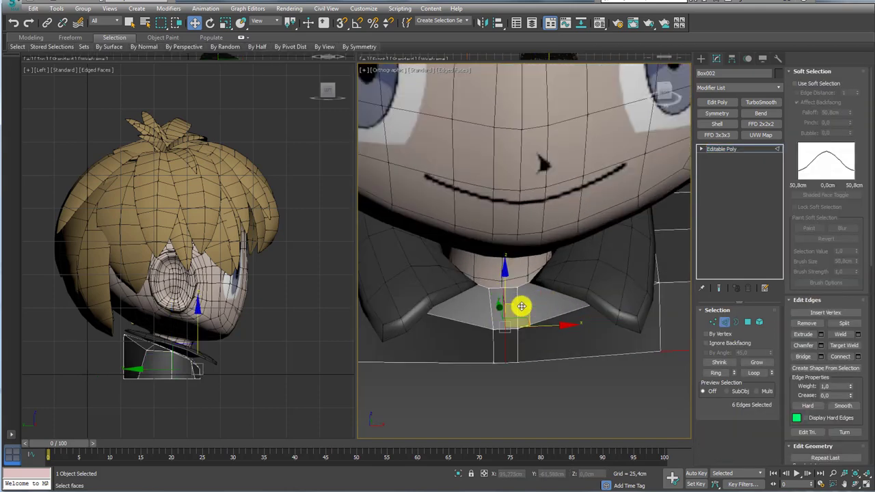
click(492, 302)
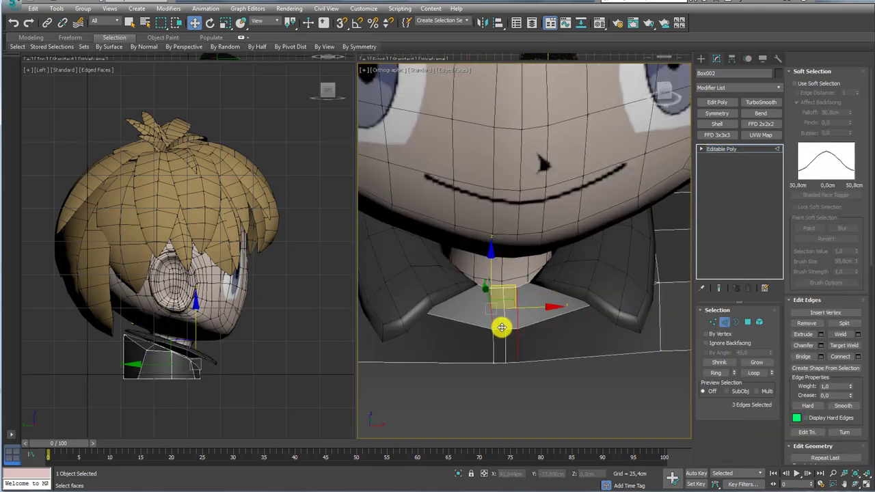
alt+click(502, 327)
alt+middle_drag(504, 314, 520, 306)
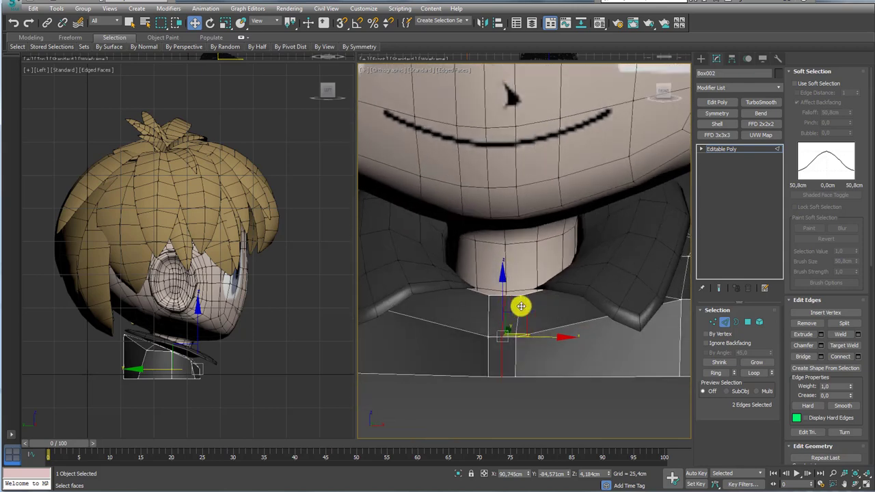
key(ctrl+d)
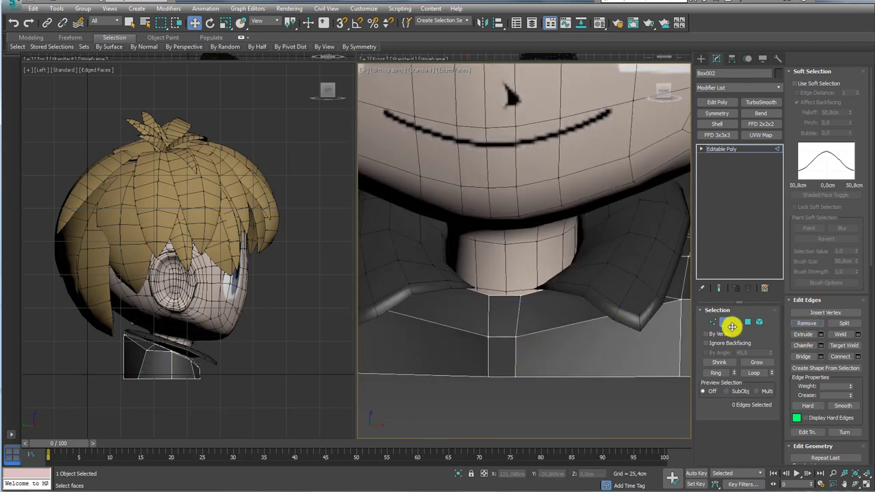
mouse_move(627, 310)
alt+middle_down()
mouse_move(587, 317)
mouse_move(576, 332)
mouse_move(758, 202)
alt+middle_up()
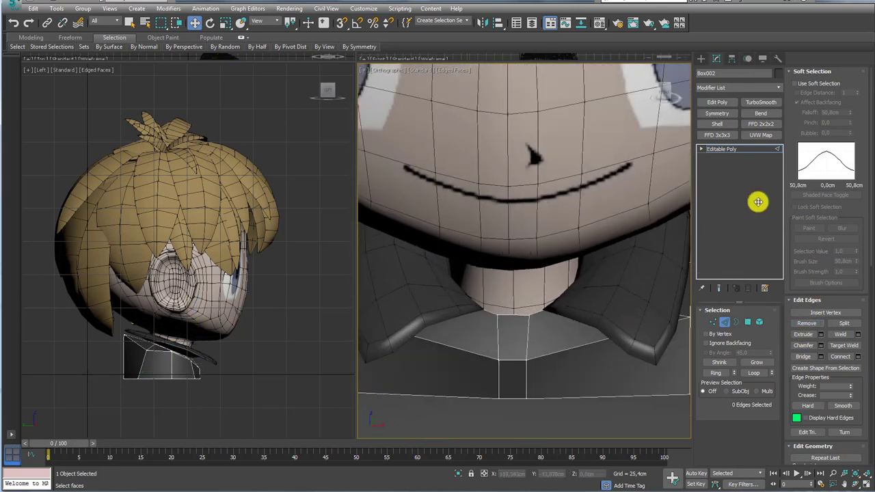
Add a TurboSmooth modifier to the whole bust.
click(732, 151)
click(745, 112)
scroll(566, 260, down, 3)
Assign Material #25 to the shirt block and collar, then reselect Box002.
scroll(572, 332, down, 3)
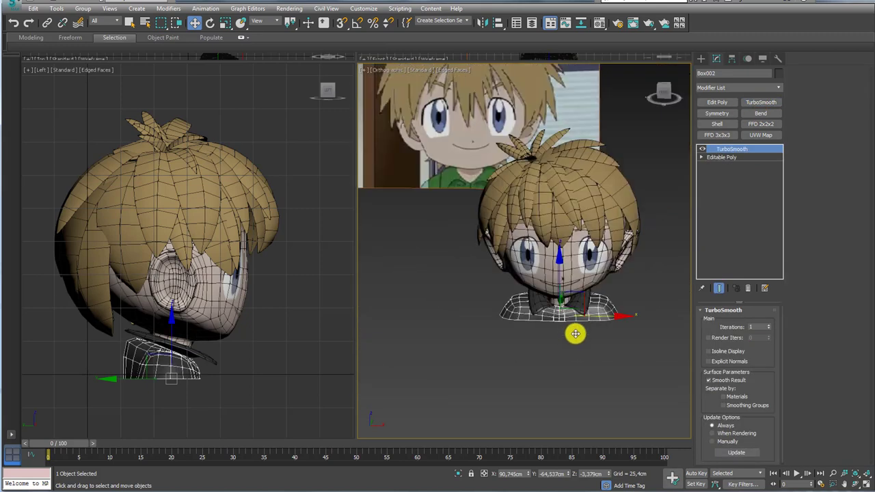
scroll(580, 318, up, 2)
scroll(597, 322, down, 2)
scroll(597, 321, down, 1)
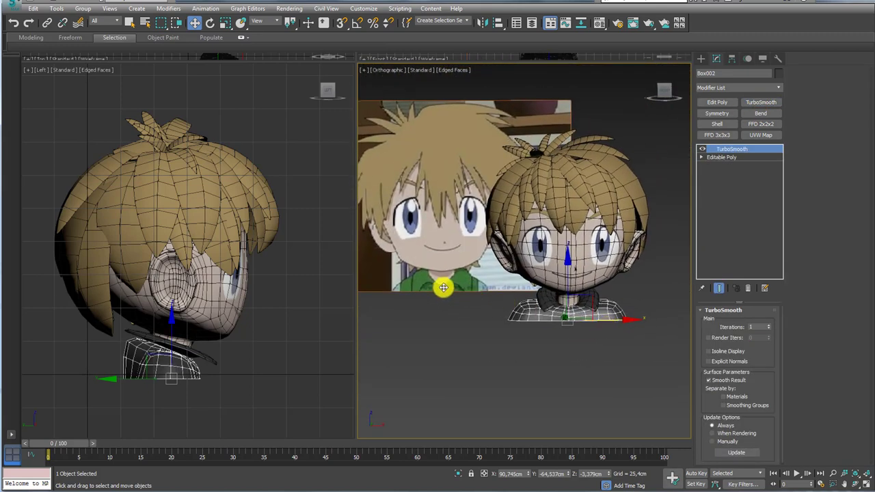
scroll(578, 332, up, 1)
scroll(574, 308, up, 2)
scroll(599, 297, up, 2)
scroll(613, 312, up, 2)
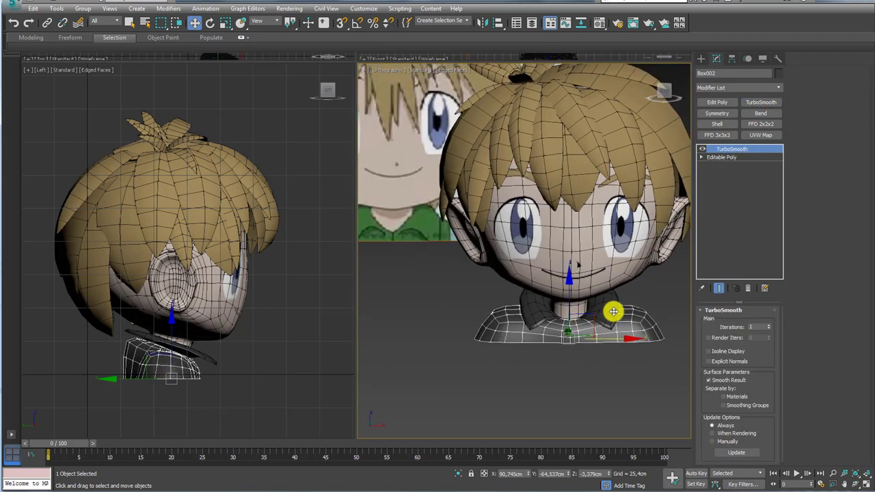
ctrl+click(612, 311)
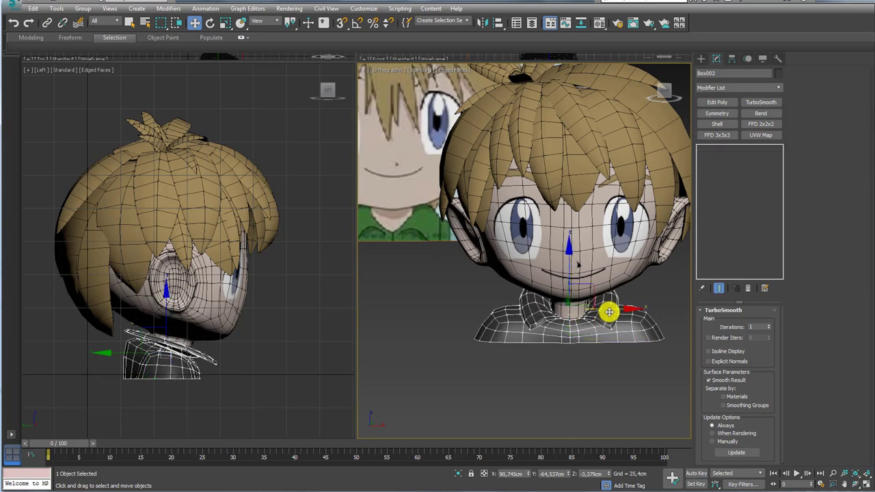
click(595, 25)
drag(151, 120, 502, 326)
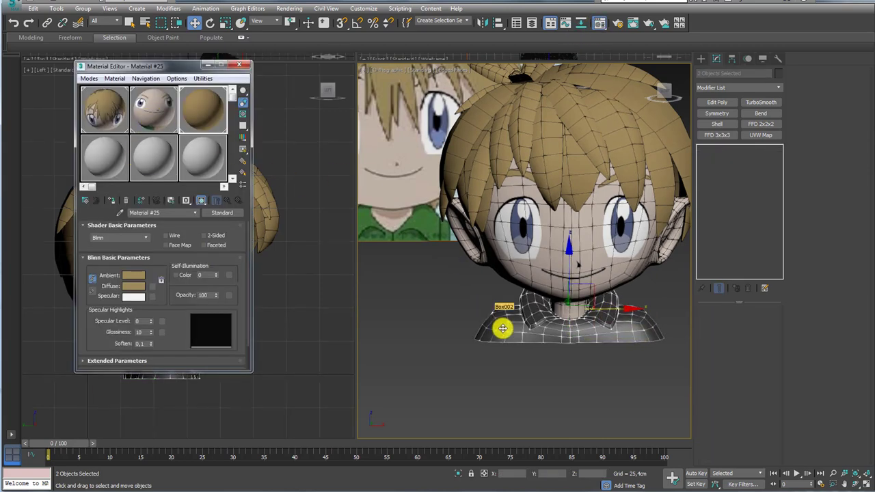
click(415, 264)
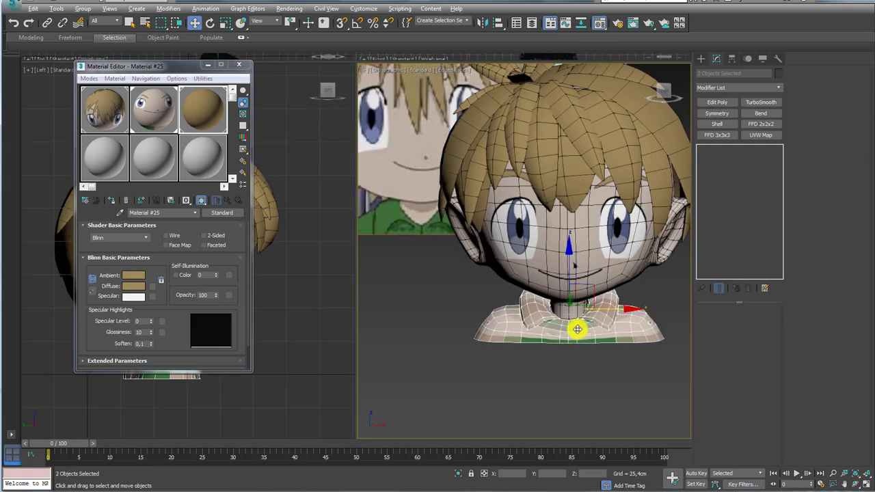
mouse_move(576, 326)
alt+middle_down()
mouse_move(470, 312)
mouse_move(503, 321)
alt+middle_up()
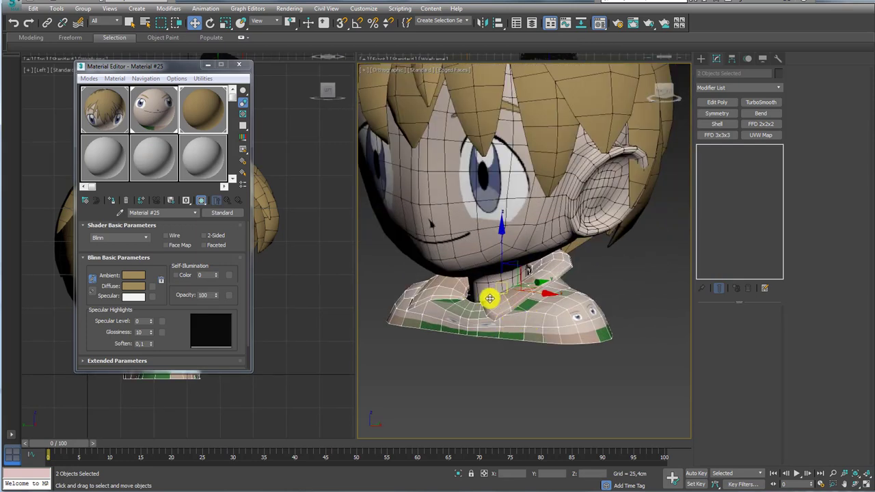
click(537, 315)
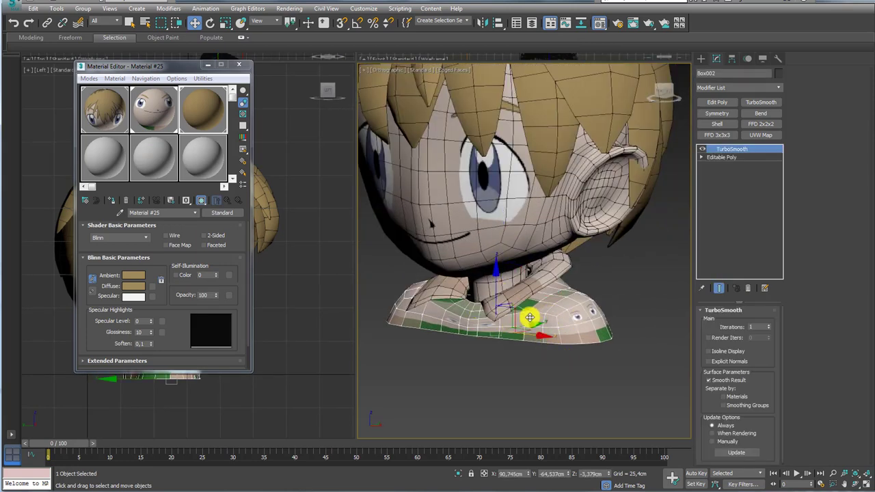
Convert Box002 to Editable Poly and attach the collar mesh to it.
right_click(541, 314)
mouse_move(558, 425)
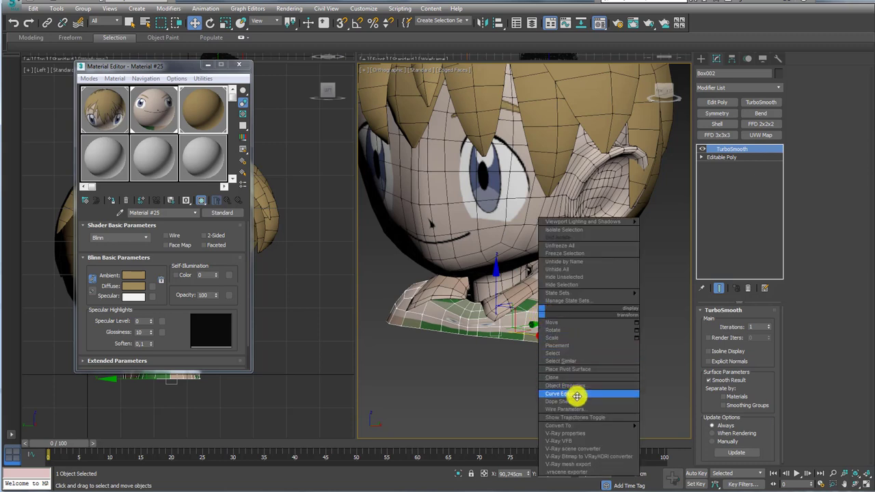
click(676, 433)
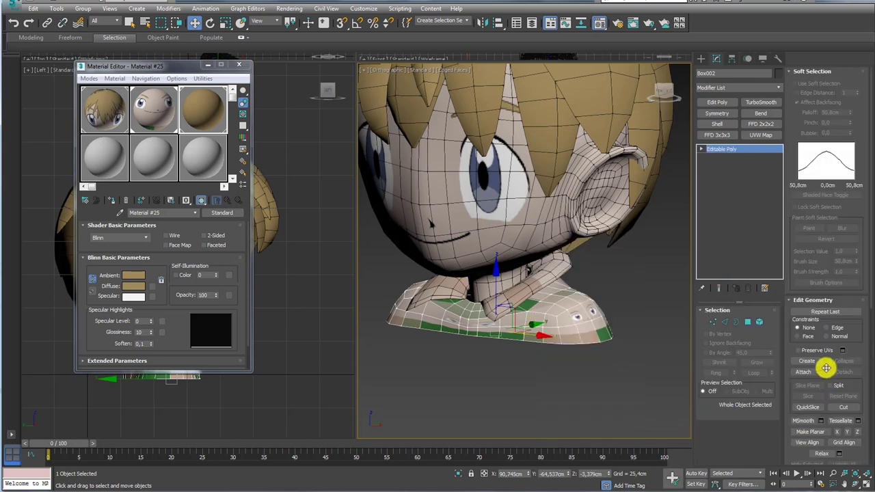
click(804, 371)
click(551, 280)
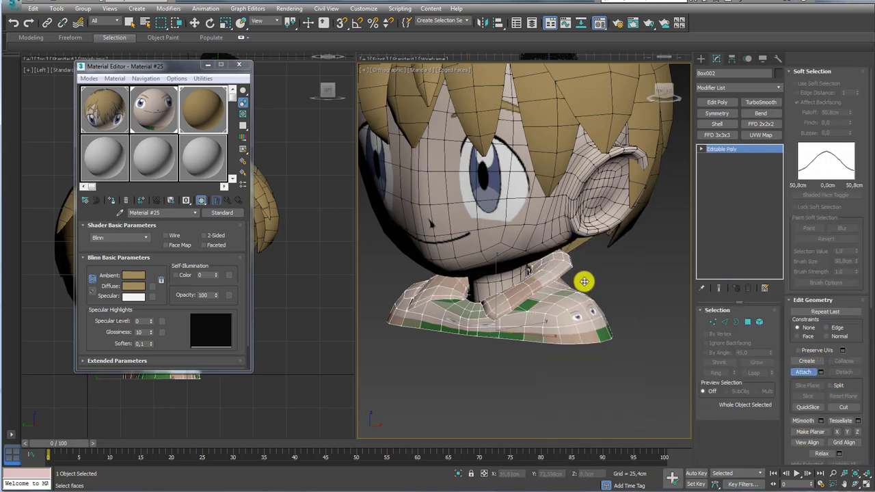
Add a UVW Map modifier with its alignment set to Y.
click(760, 134)
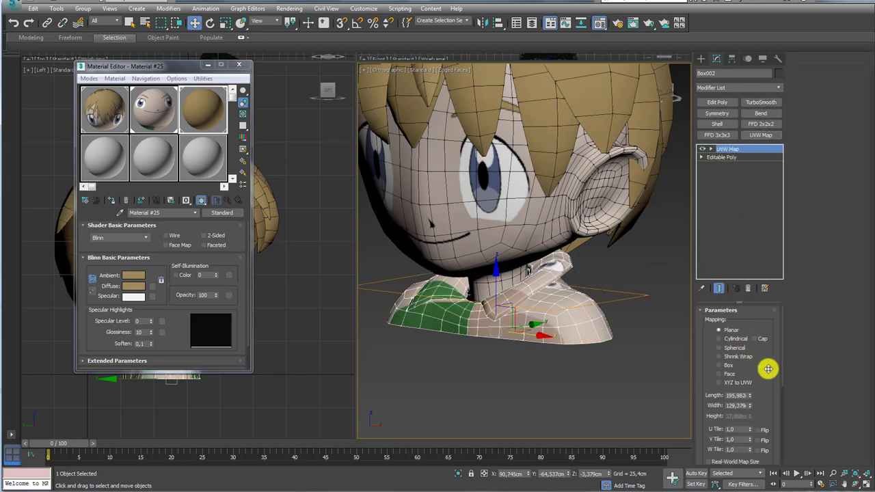
scroll(768, 369, down, 3)
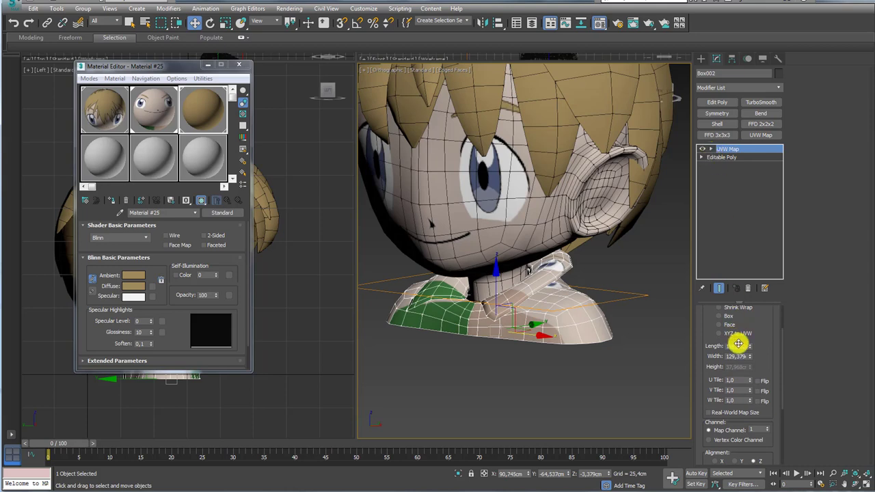
scroll(768, 345, down, 3)
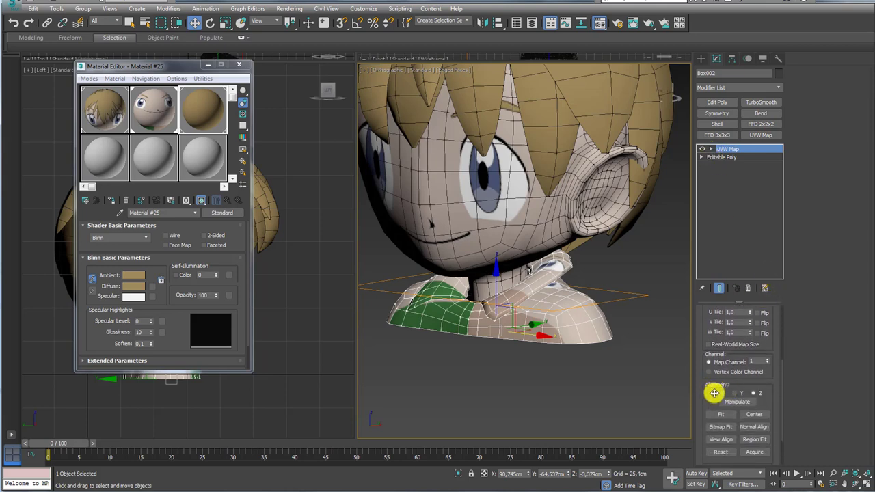
click(714, 393)
click(733, 392)
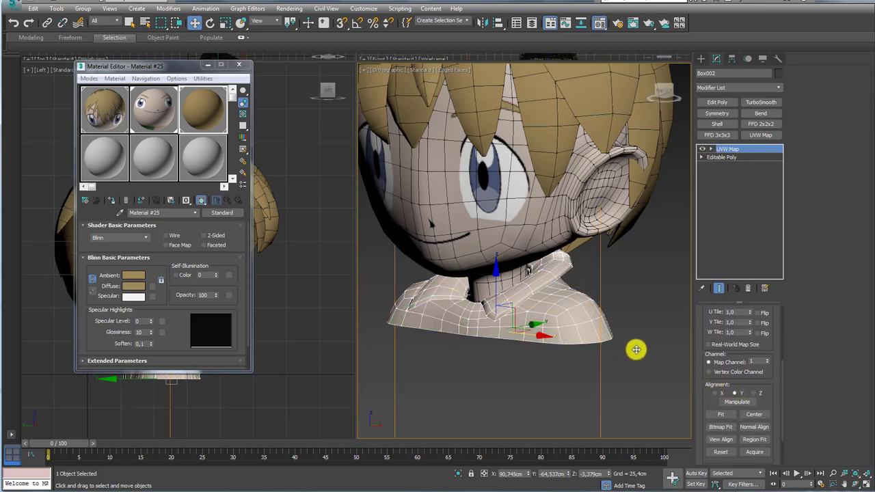
key(shift+z)
mouse_move(639, 340)
mouse_down()
mouse_move(532, 285)
mouse_move(499, 399)
mouse_up()
drag(629, 416, 639, 356)
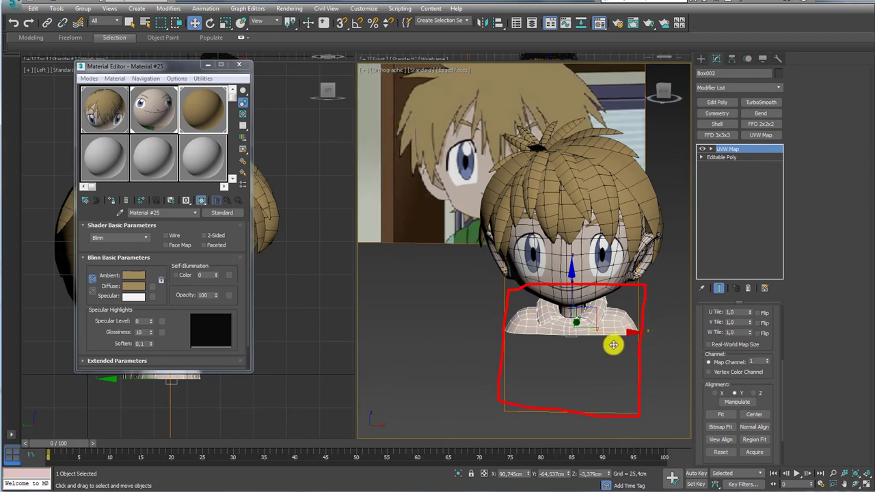
alt+middle_drag(641, 326, 681, 180)
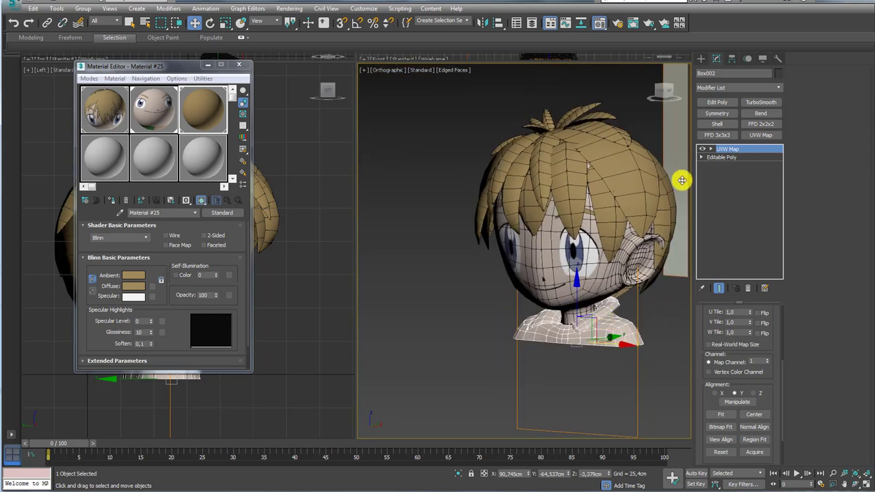
Raise the UVW Map gizmo onto the bust and scale it to rescale the texture.
click(711, 149)
click(728, 158)
mouse_move(625, 253)
mouse_down()
mouse_move(581, 273)
mouse_move(578, 205)
mouse_up()
key(shift+z)
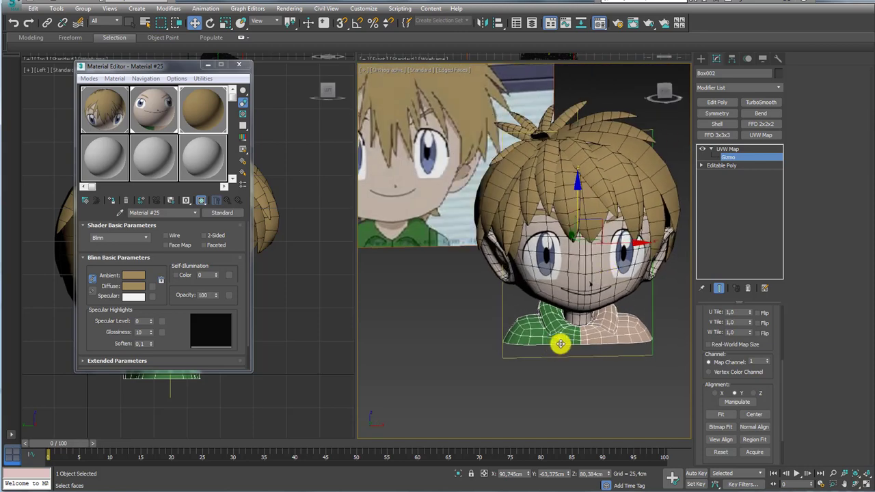
key(e)
key(r)
drag(567, 230, 568, 202)
Shift the UVW Map gizmo higher so the green texture covers the shirt.
key(w)
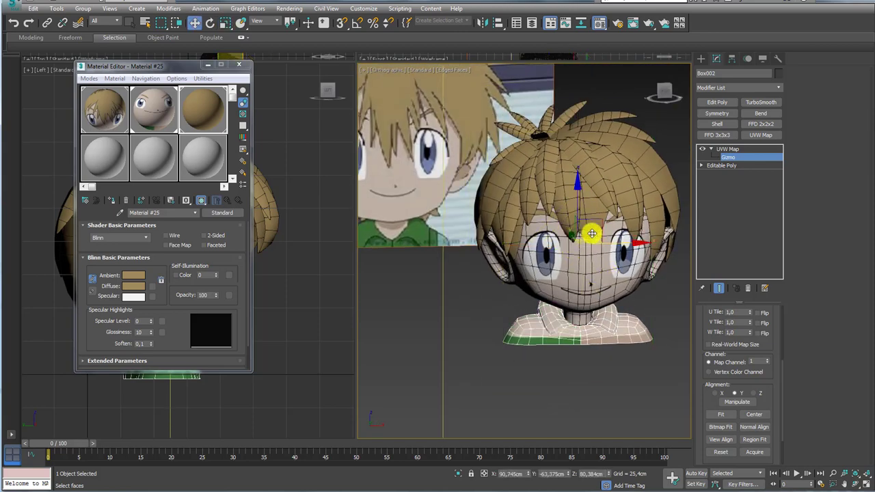
drag(592, 234, 660, 137)
scroll(575, 253, down, 4)
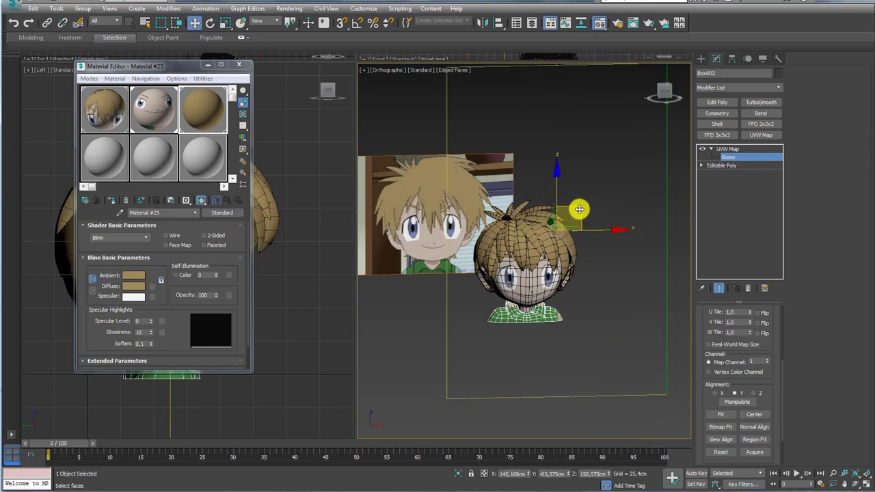
drag(579, 210, 601, 143)
mouse_move(607, 246)
alt+middle_down()
mouse_move(557, 308)
mouse_move(524, 308)
mouse_move(527, 273)
alt+middle_up()
scroll(537, 273, up, 2)
scroll(533, 283, up, 3)
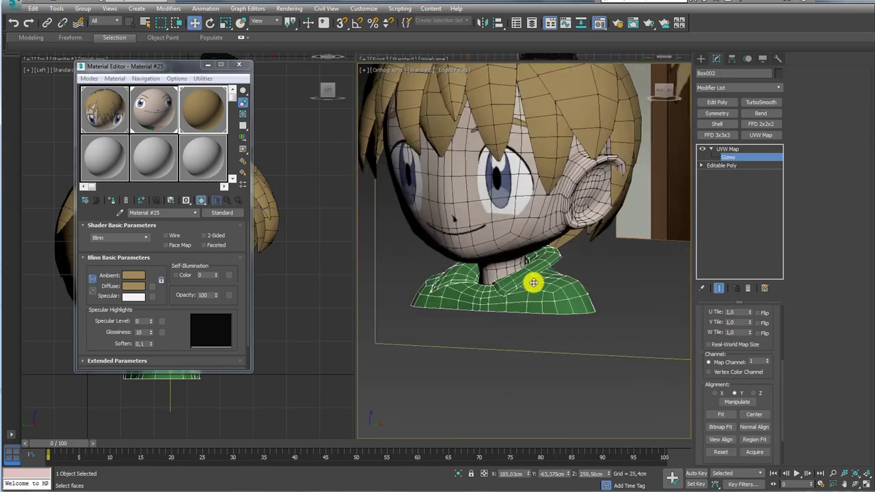
scroll(533, 282, up, 2)
Convert Box002's shirt to an Editable Poly, baking in its mapping.
right_click(539, 283)
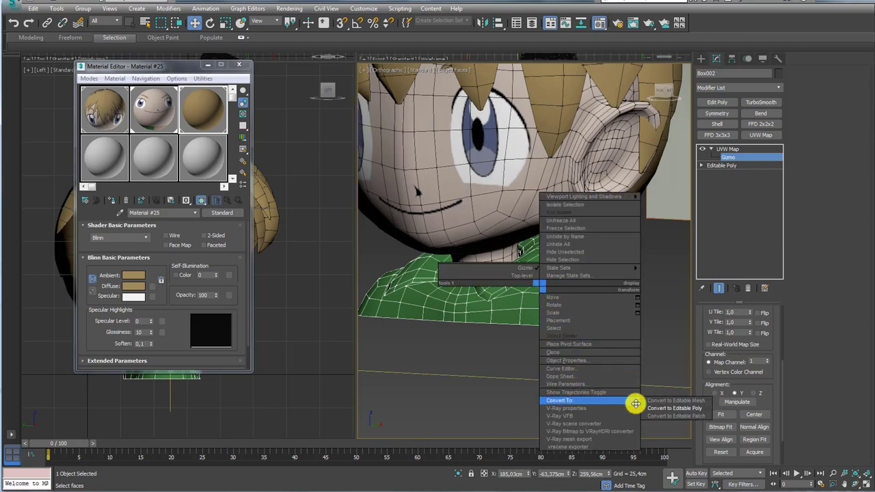
click(673, 408)
mouse_move(658, 408)
alt+middle_down()
mouse_move(610, 326)
mouse_move(541, 309)
mouse_move(600, 270)
alt+middle_up()
scroll(588, 324, down, 1)
scroll(583, 326, down, 1)
scroll(581, 253, up, 2)
scroll(587, 243, up, 2)
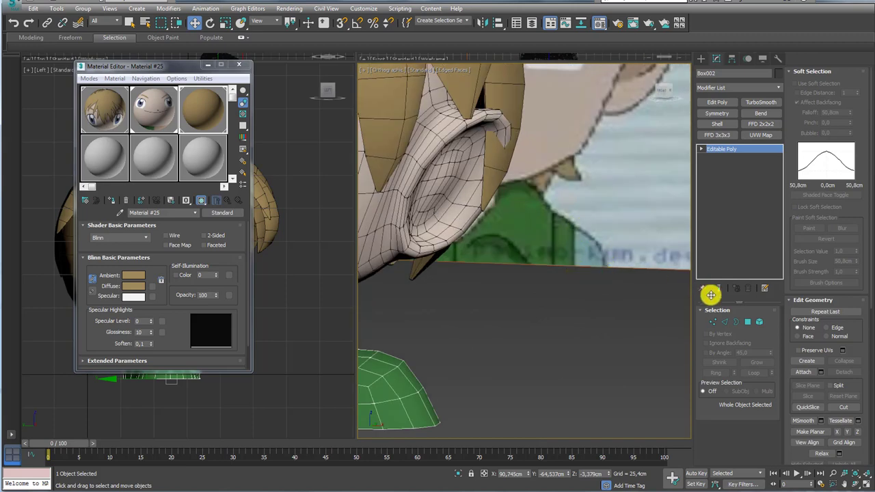
Select two vertical shoulder edges on the shirt and expand them to a full edge ring.
click(729, 322)
mouse_move(650, 318)
alt+middle_down()
mouse_move(584, 312)
mouse_move(493, 336)
alt+middle_up()
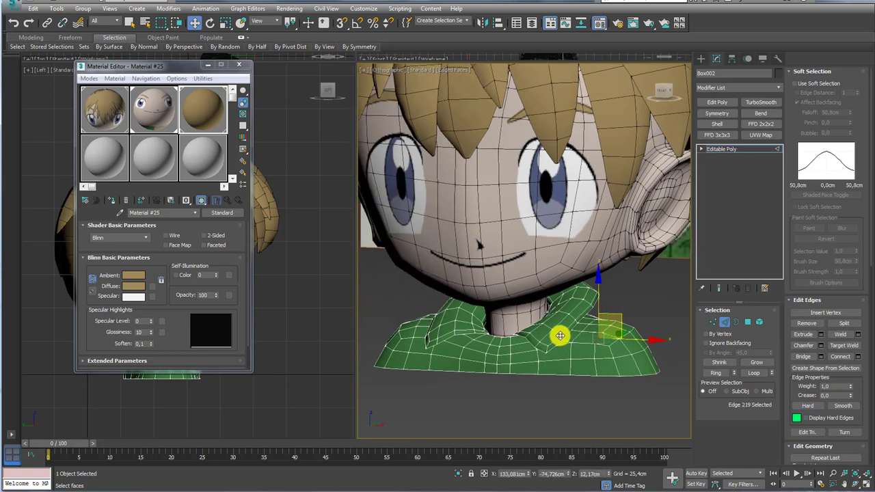
alt+middle_drag(502, 341, 592, 336)
click(602, 335)
ctrl+click(425, 333)
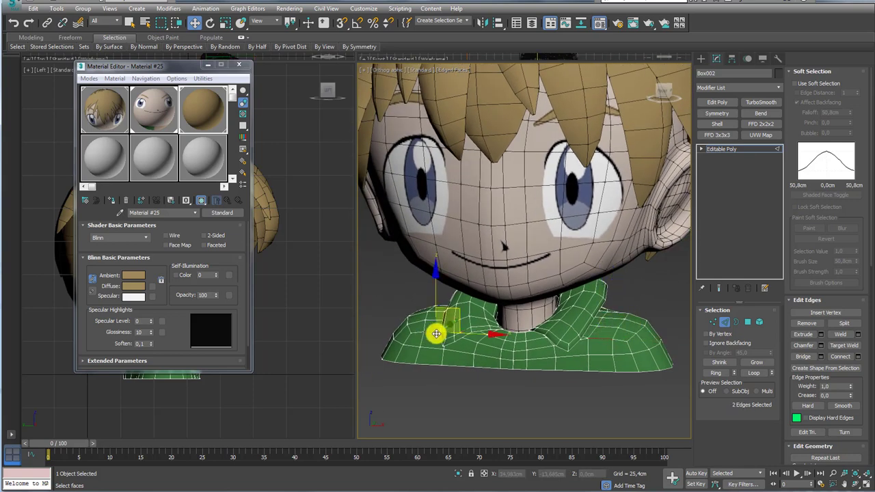
click(712, 372)
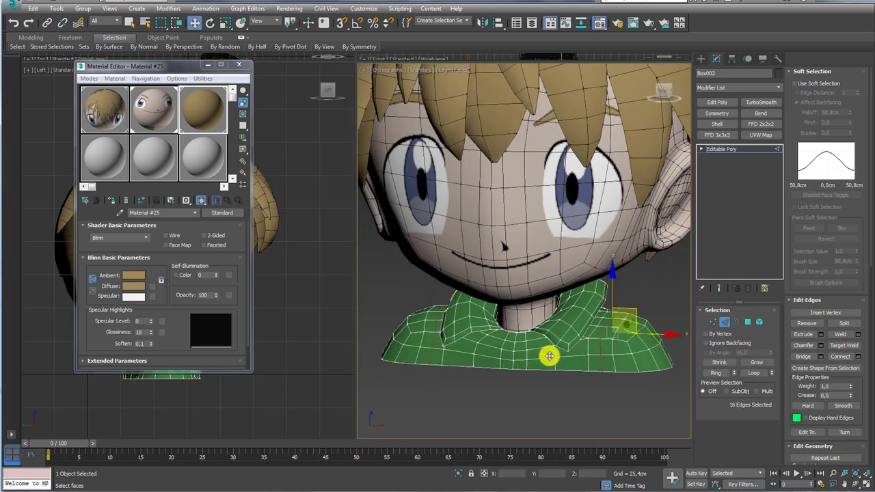
alt+middle_drag(549, 355, 504, 359)
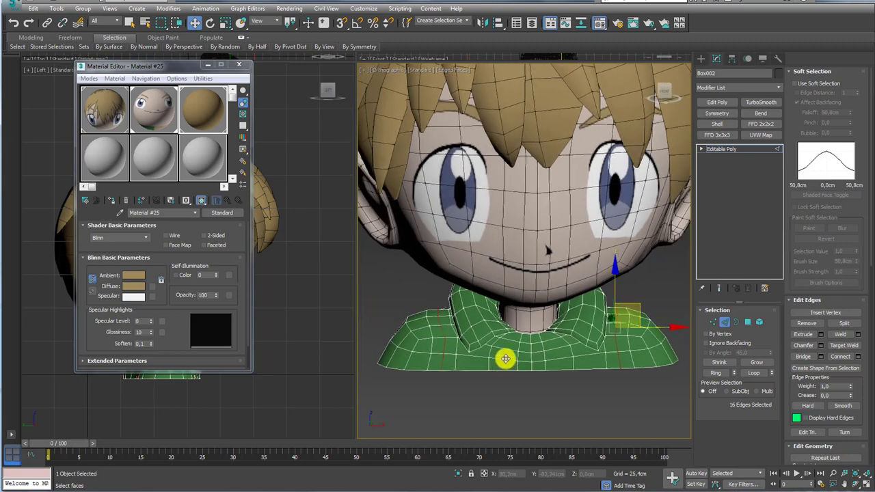
Extrude the ring of 16 edges inward at about -4.96 cm to carve seam grooves.
click(821, 345)
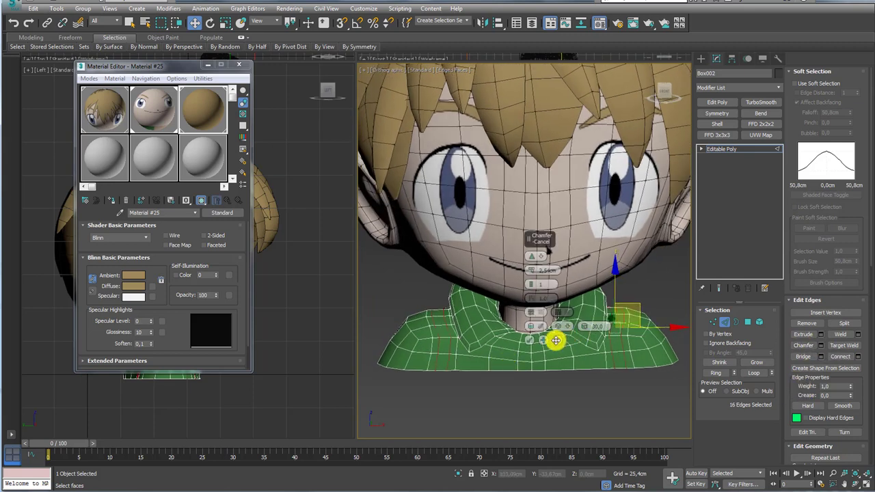
click(554, 337)
click(821, 335)
alt+middle_drag(674, 348, 531, 307)
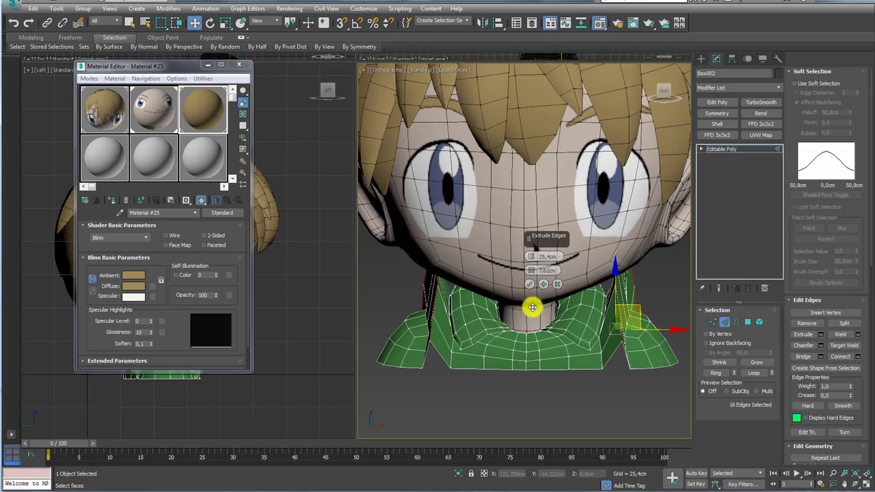
drag(532, 257, 530, 260)
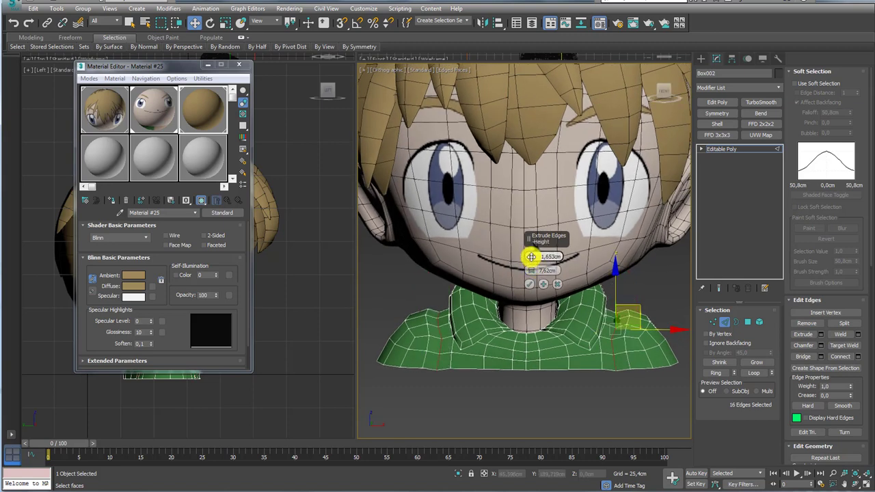
drag(531, 256, 532, 274)
click(534, 282)
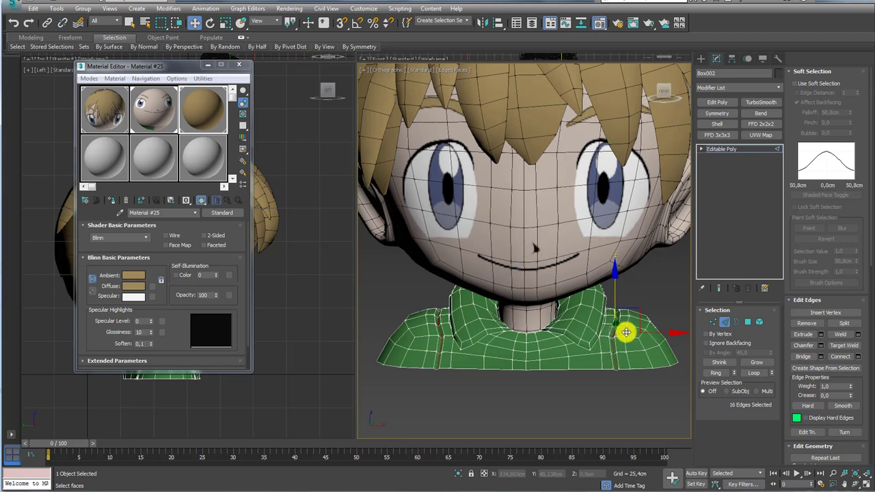
mouse_move(625, 328)
alt+middle_down()
mouse_move(622, 346)
mouse_move(552, 332)
alt+middle_up()
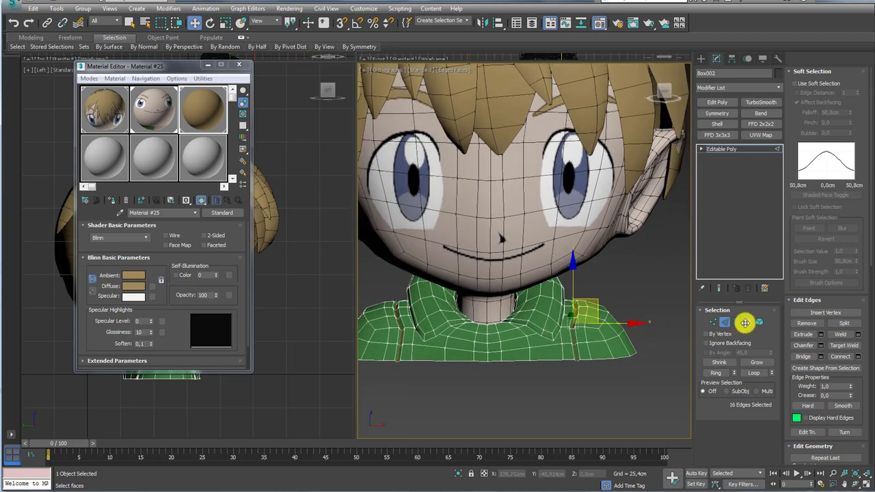
ctrl+click(747, 322)
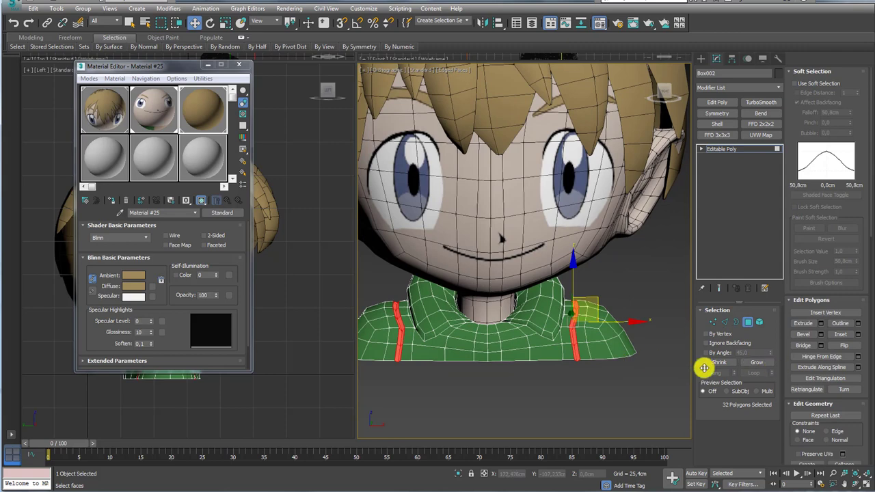
Invert the polygon selection and deselect the middle torso, keeping only the shoulder sleeve areas.
key(ctrl+i)
alt+middle_drag(561, 364, 555, 369)
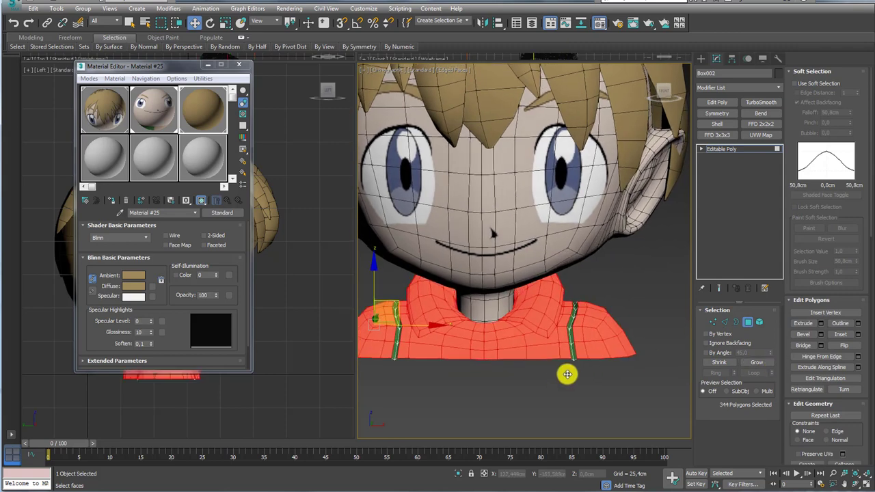
alt+drag(487, 257, 487, 258)
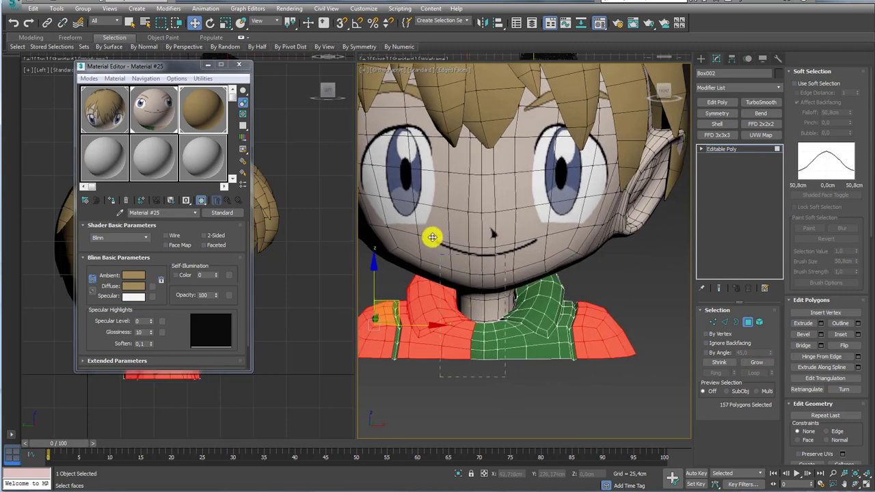
alt+drag(432, 238, 430, 336)
mouse_move(395, 303)
alt+middle_down()
mouse_move(486, 334)
mouse_move(543, 335)
mouse_move(562, 354)
mouse_move(510, 381)
mouse_move(539, 390)
mouse_move(597, 379)
mouse_move(535, 196)
alt+middle_up()
Isolate the sleeve selection, inspect it from several angles, then exit isolation.
click(460, 468)
mouse_move(592, 331)
alt+middle_down()
mouse_move(556, 297)
mouse_move(535, 196)
alt+middle_up()
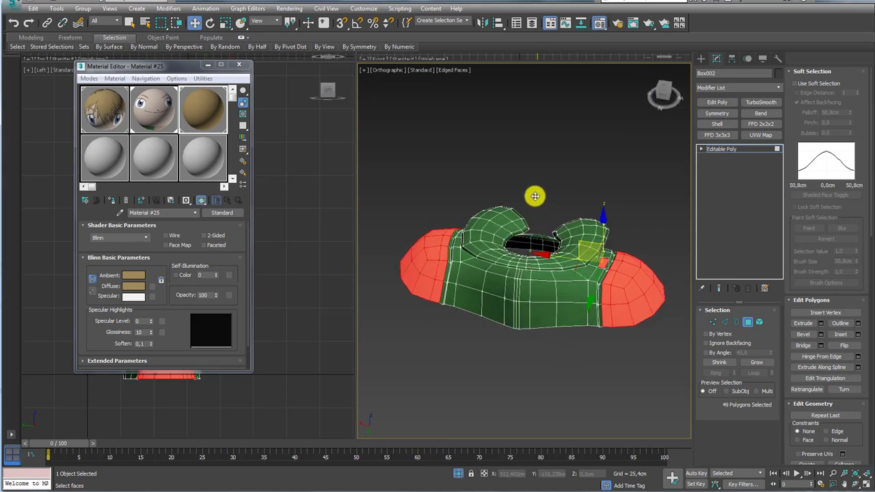
mouse_move(603, 266)
alt+middle_down()
mouse_move(512, 260)
mouse_move(642, 272)
mouse_move(600, 293)
alt+middle_up()
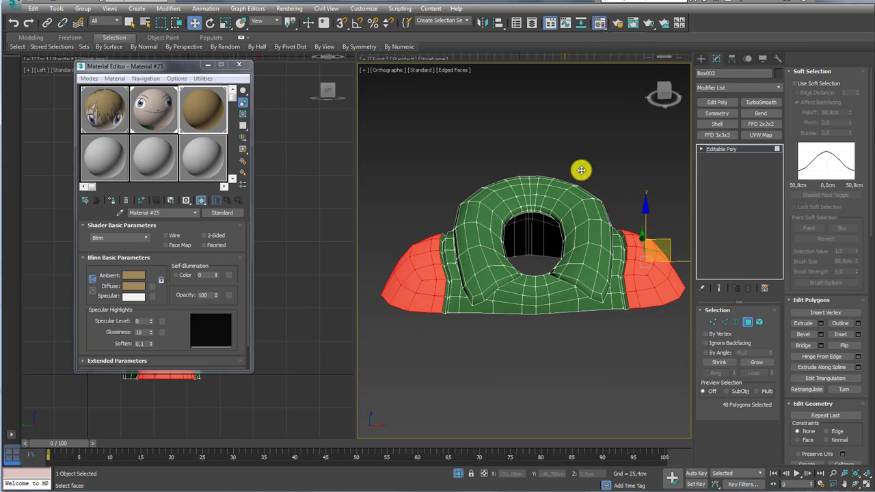
alt+middle_drag(580, 171, 534, 401)
click(460, 472)
scroll(501, 339, down, 3)
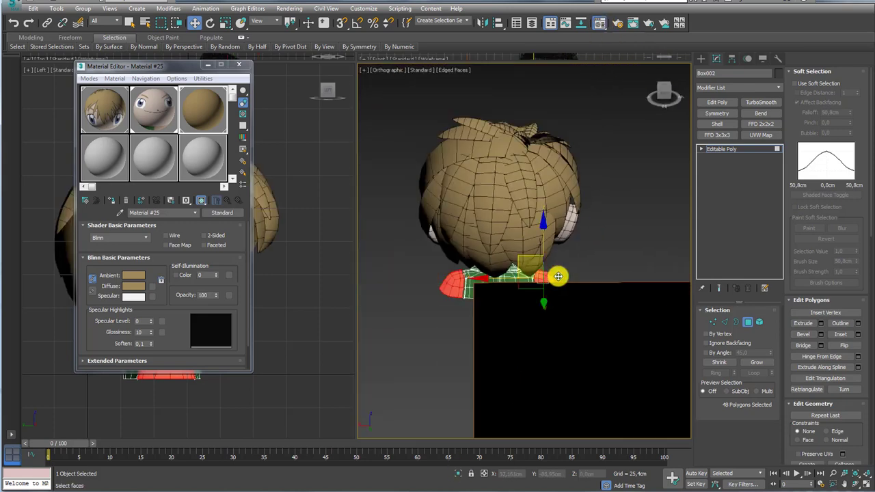
mouse_move(554, 273)
alt+middle_down()
mouse_move(371, 287)
mouse_move(539, 347)
mouse_move(621, 326)
mouse_move(520, 308)
alt+middle_up()
scroll(621, 326, up, 3)
Show the face texture Map #1 in an enlarged preview beside the viewport.
double_click(153, 108)
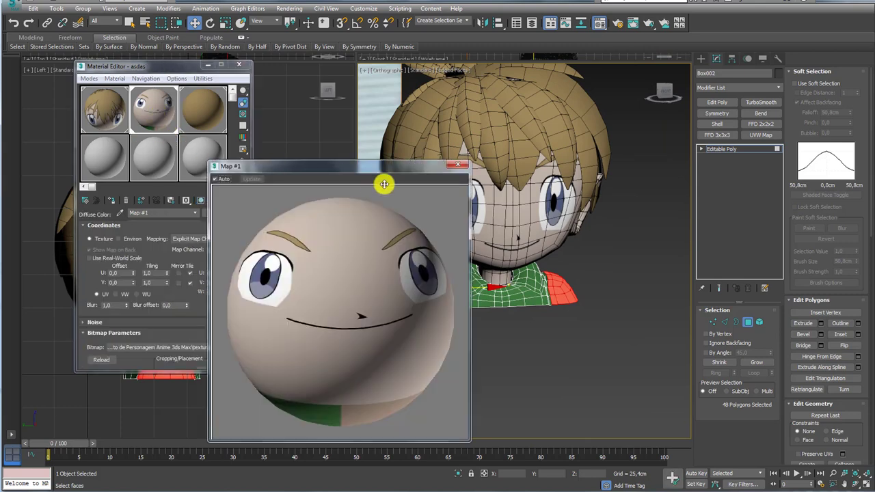
click(457, 163)
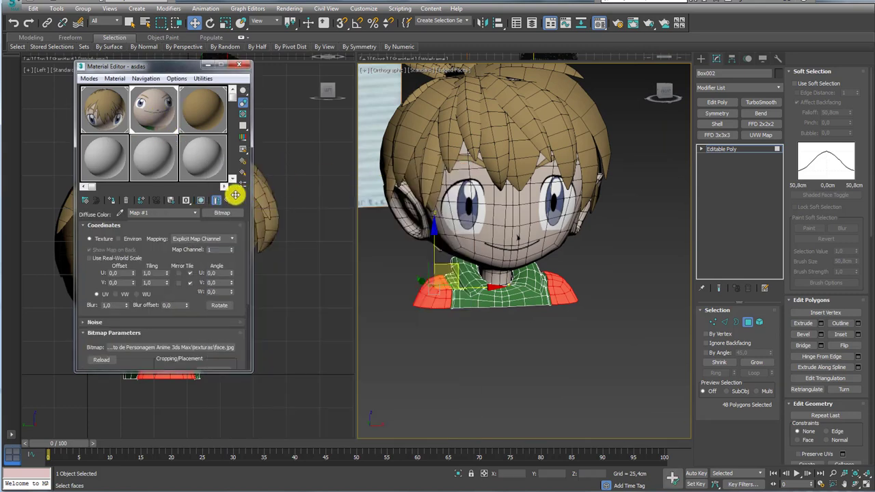
double_click(153, 109)
drag(333, 168, 649, 112)
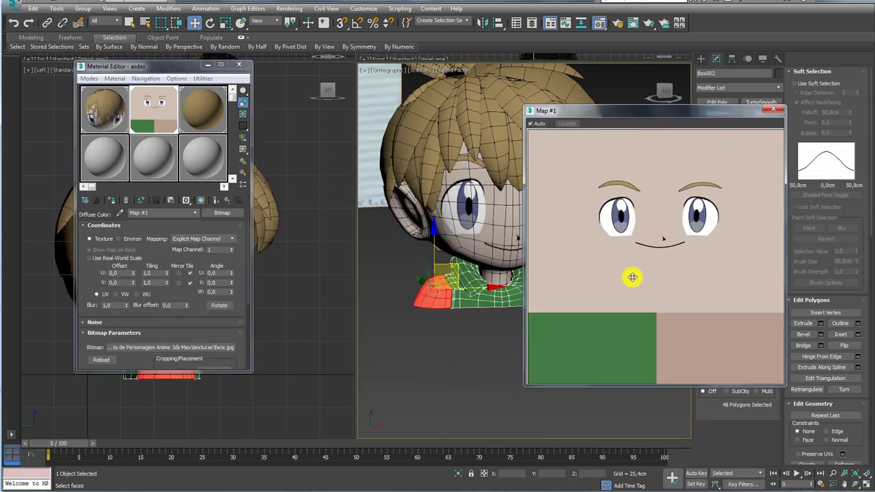
alt+middle_drag(433, 293, 446, 313)
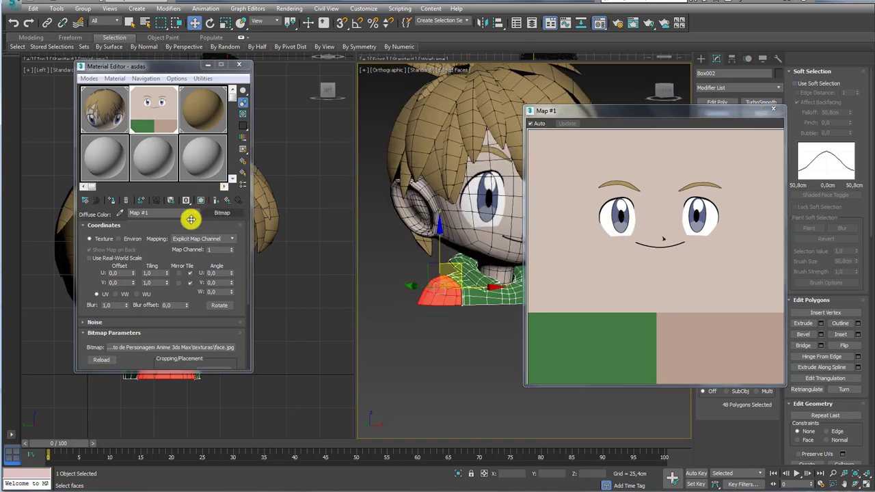
Give 08 - Default a diffuse bluish grey sampled from the texture's eye, then close the editors.
click(146, 152)
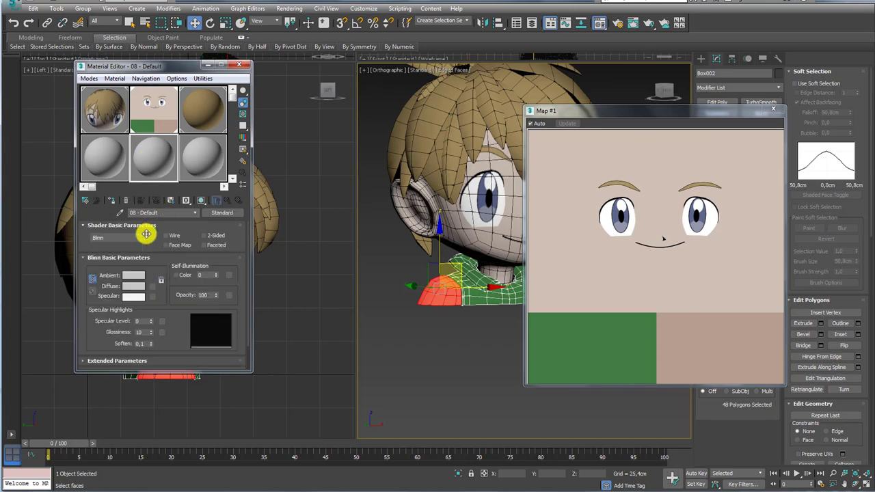
click(135, 285)
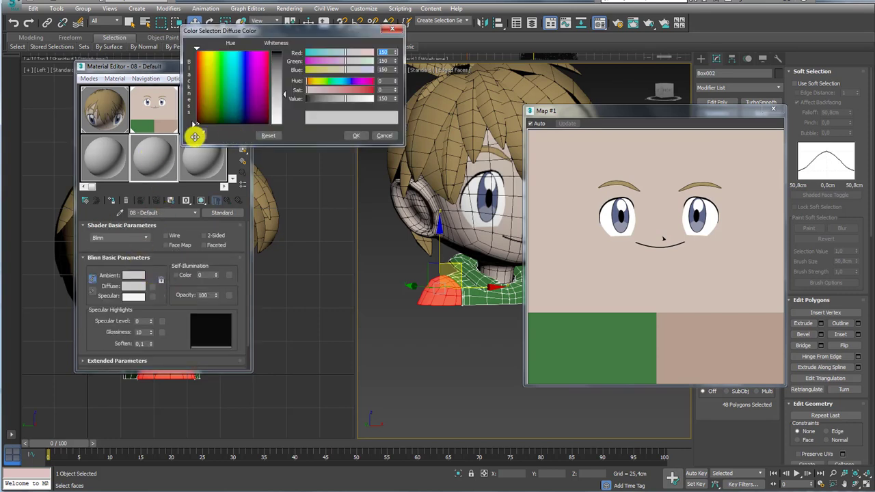
click(623, 227)
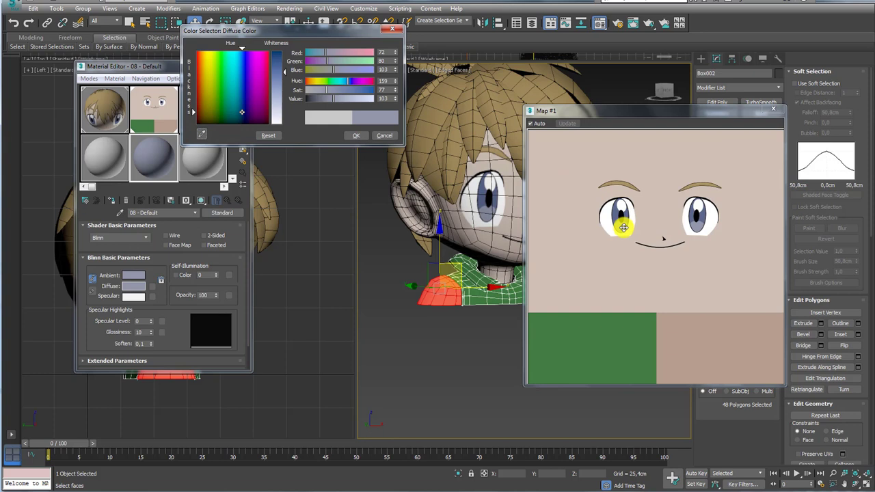
click(358, 135)
click(772, 110)
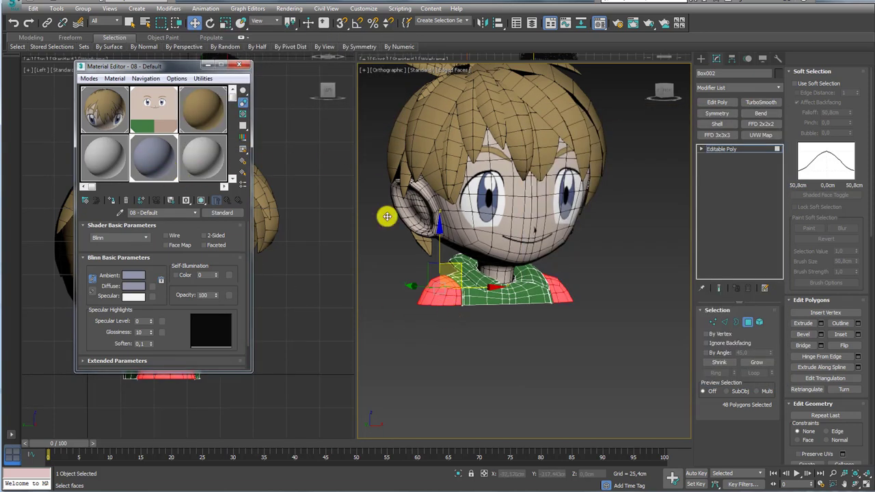
click(239, 65)
Exit polygon editing, select all 33 bust objects, and move them up and left.
click(729, 149)
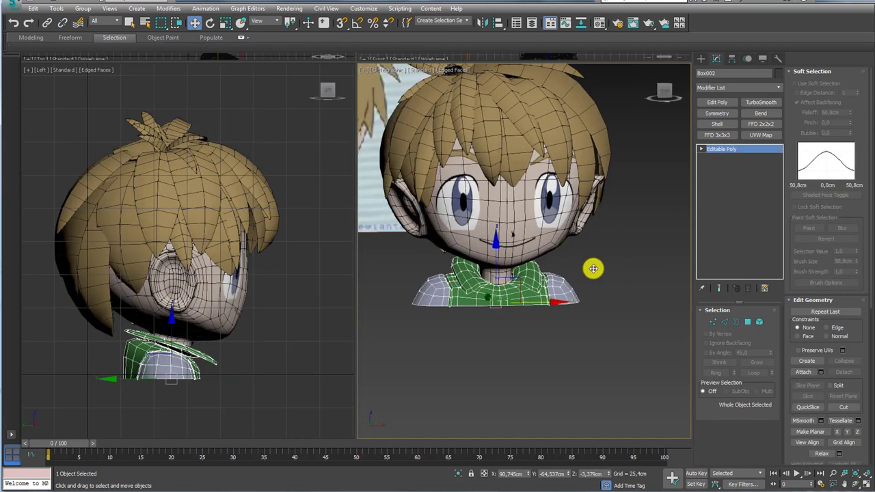
scroll(570, 296, down, 3)
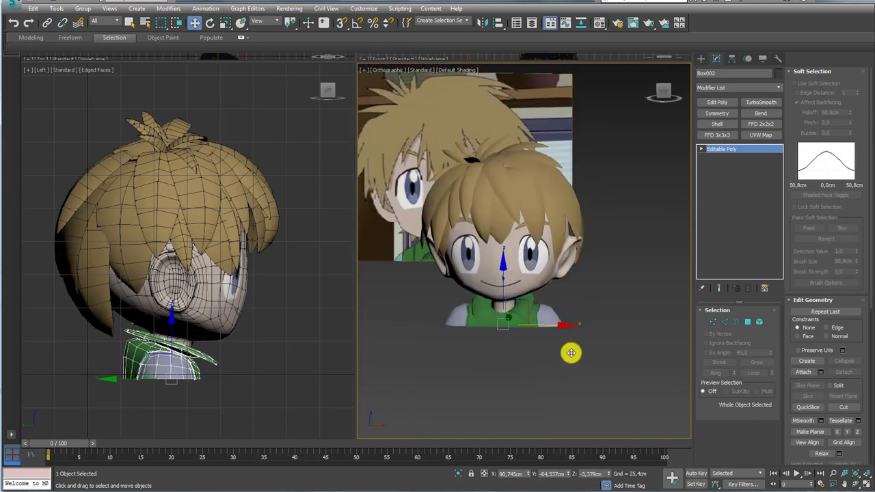
scroll(570, 354, down, 3)
mouse_move(595, 359)
alt+middle_down()
mouse_move(597, 390)
mouse_move(615, 403)
alt+middle_up()
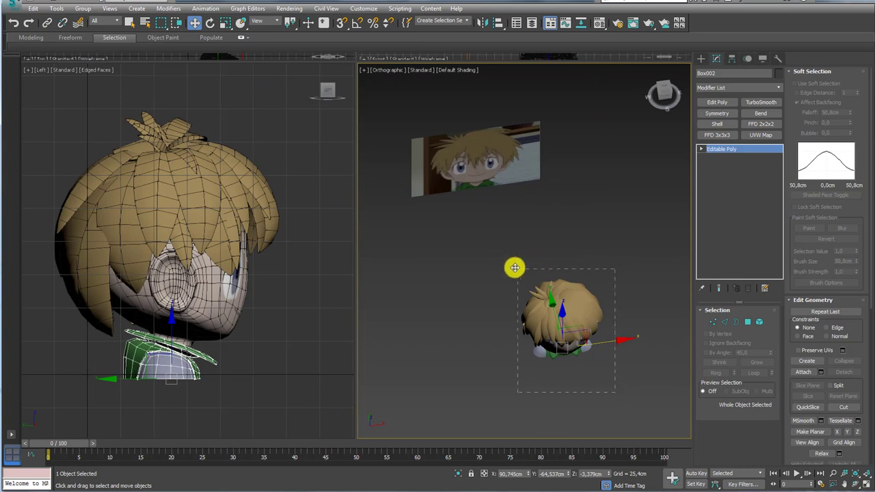
key(ctrl+a)
mouse_move(611, 316)
alt+middle_down()
mouse_move(572, 307)
mouse_move(494, 313)
mouse_move(486, 347)
alt+middle_up()
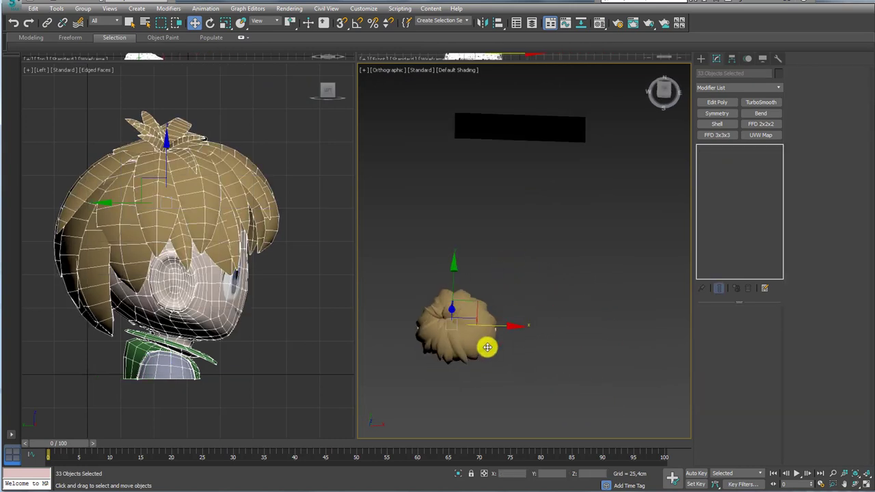
mouse_move(454, 274)
mouse_down()
mouse_move(471, 162)
mouse_move(500, 199)
mouse_move(462, 199)
mouse_up()
Switch to the Front view and frame the bust beside the reference image.
key(f)
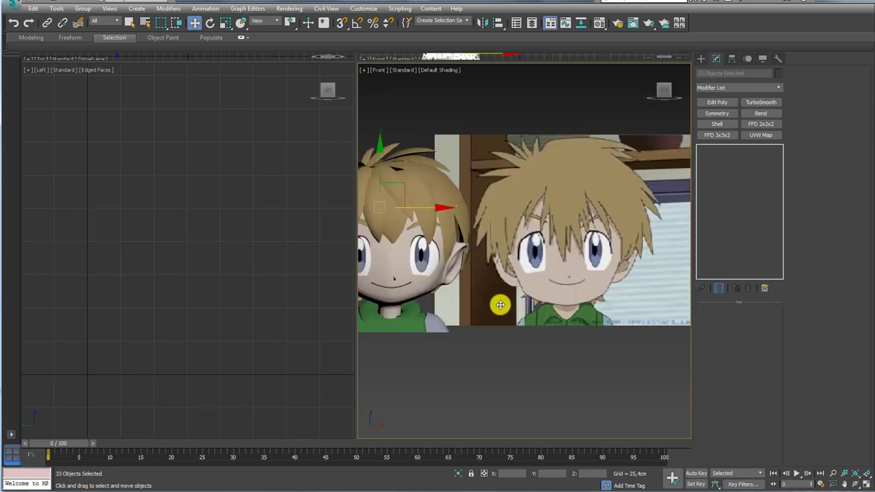
scroll(500, 305, down, 2)
scroll(565, 310, down, 1)
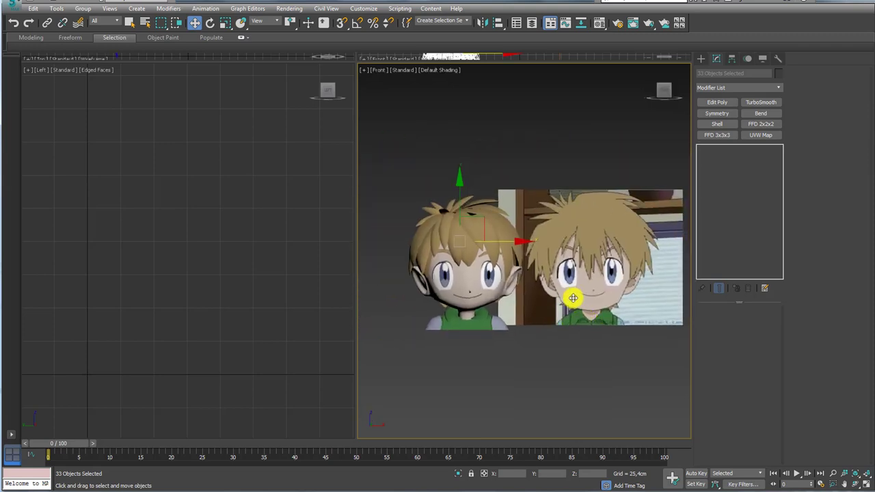
middle_drag(573, 297, 566, 293)
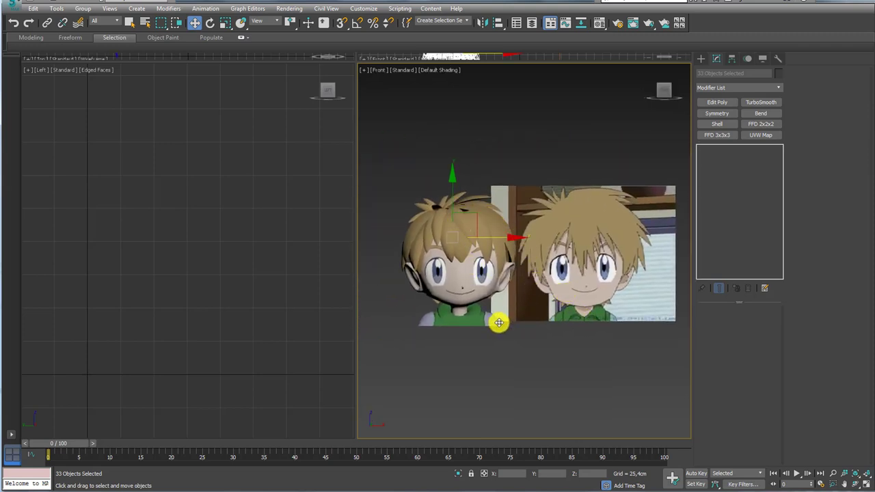
middle_drag(499, 322, 515, 326)
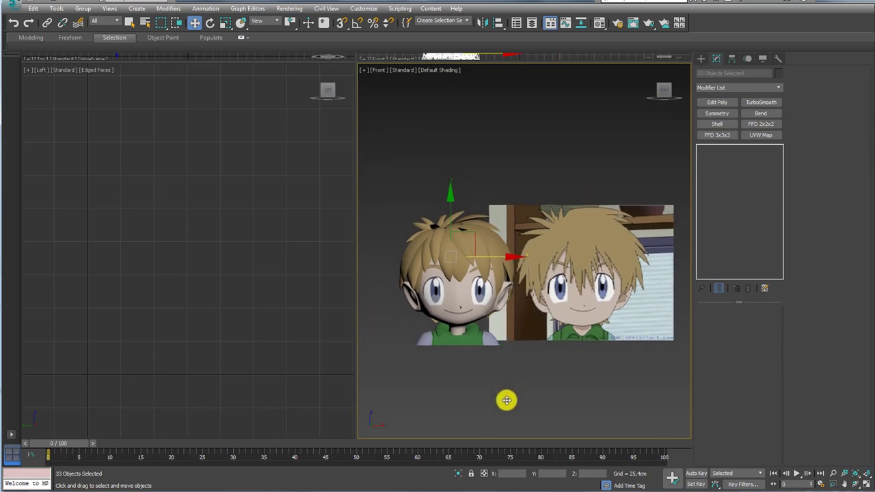
mouse_move(506, 368)
middle_down()
mouse_move(504, 361)
mouse_move(551, 375)
mouse_move(547, 369)
middle_up()
scroll(533, 368, up, 2)
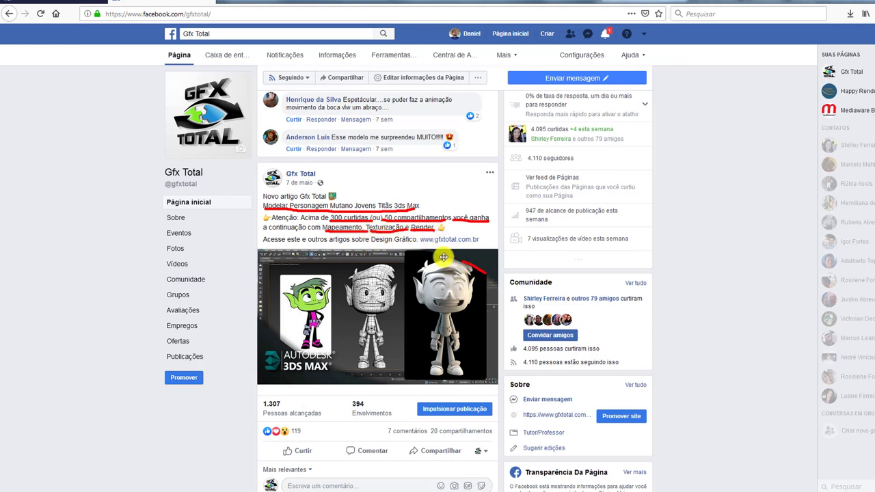
mouse_move(444, 257)
mouse_down()
mouse_move(253, 307)
mouse_move(417, 383)
mouse_up()
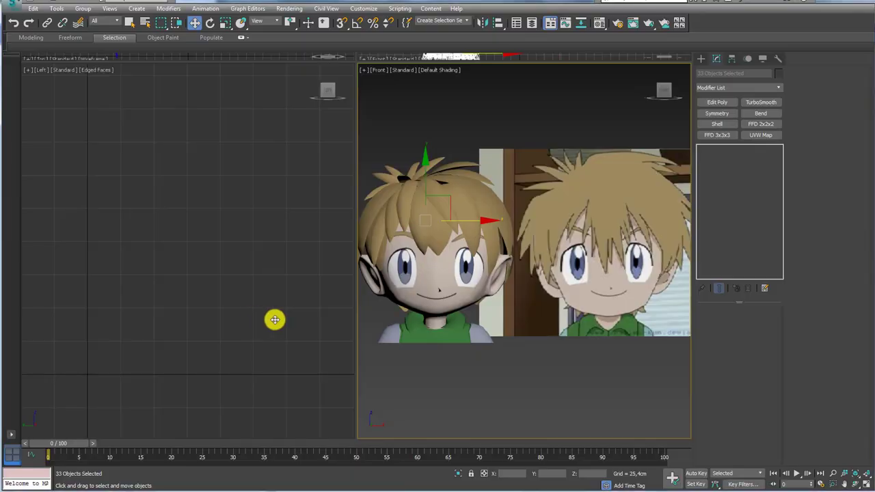
Maximize the Front viewport and frame the finished bust beside its reference picture.
scroll(490, 336, down, 2)
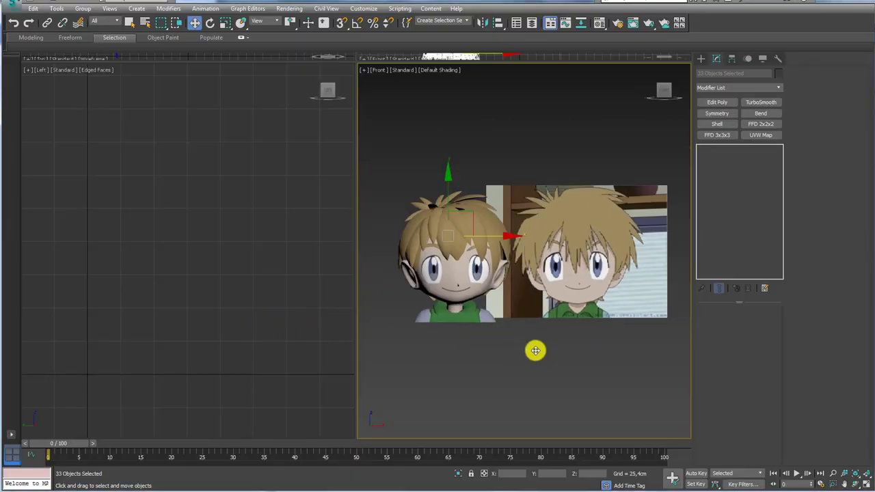
middle_drag(563, 349, 555, 349)
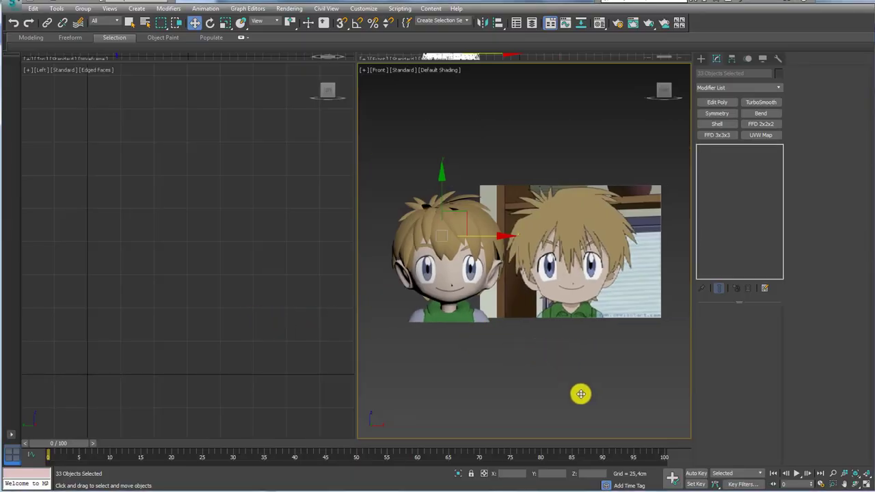
click(866, 482)
alt+middle_drag(727, 410, 568, 367)
scroll(567, 367, down, 2)
scroll(539, 326, up, 1)
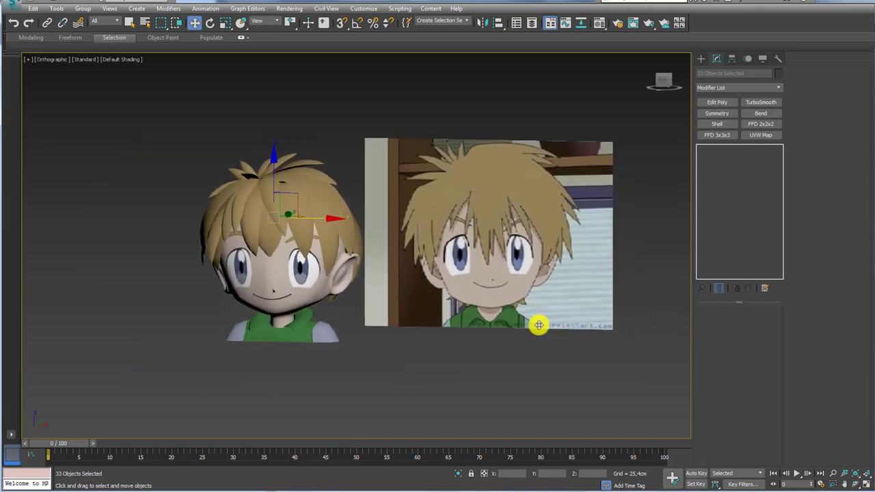